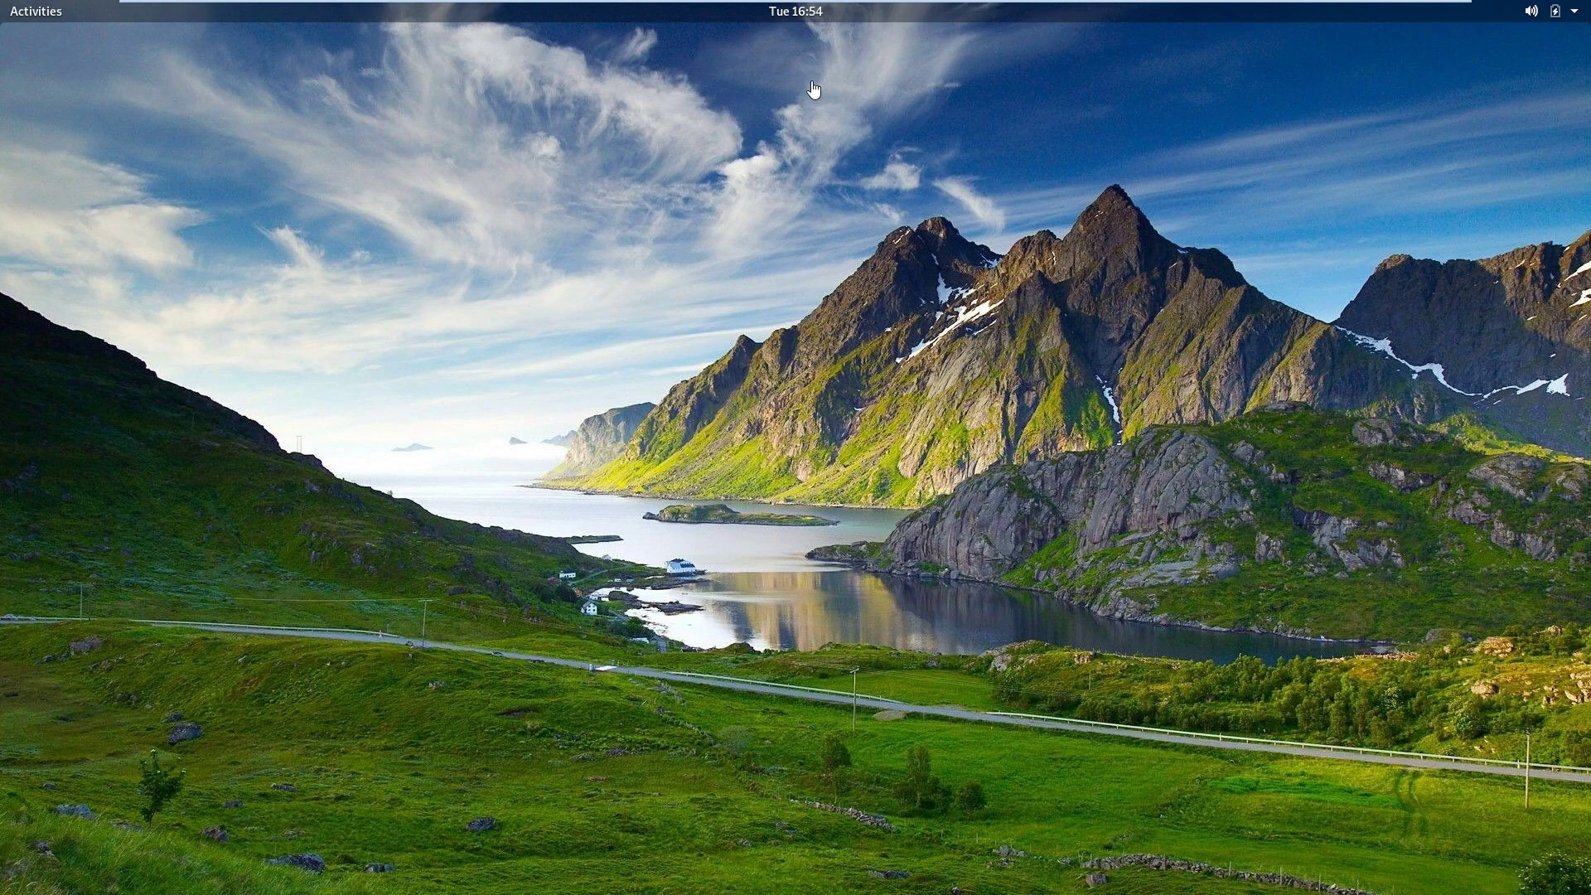
Toggle the GNOME Activities overview off and back on to show the Firefox and Downloads windows.
key("super")
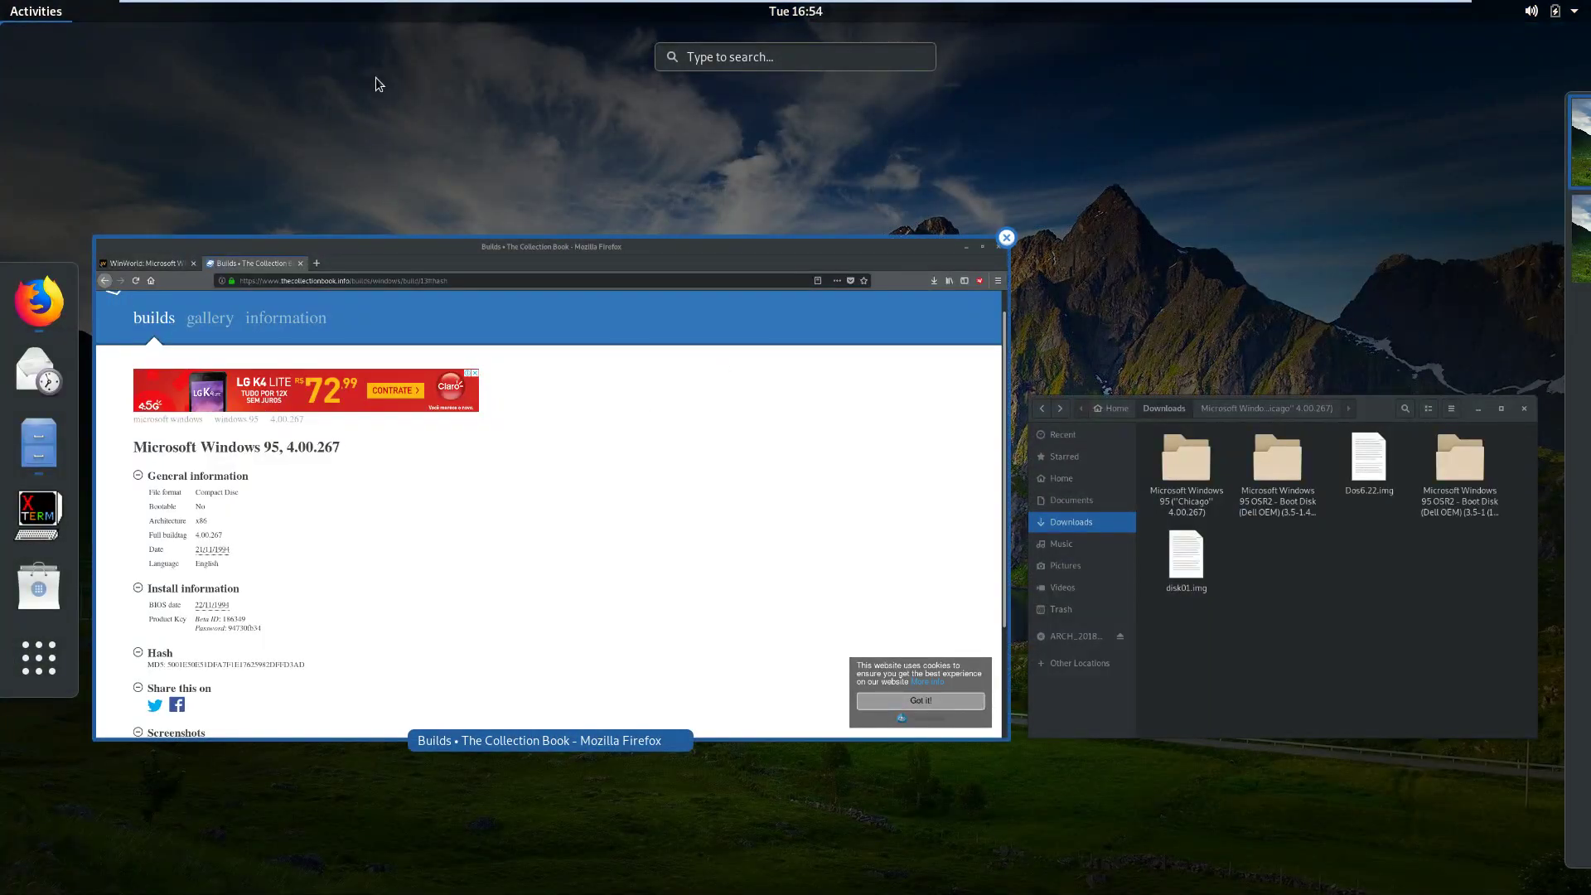
left_click(27, 16)
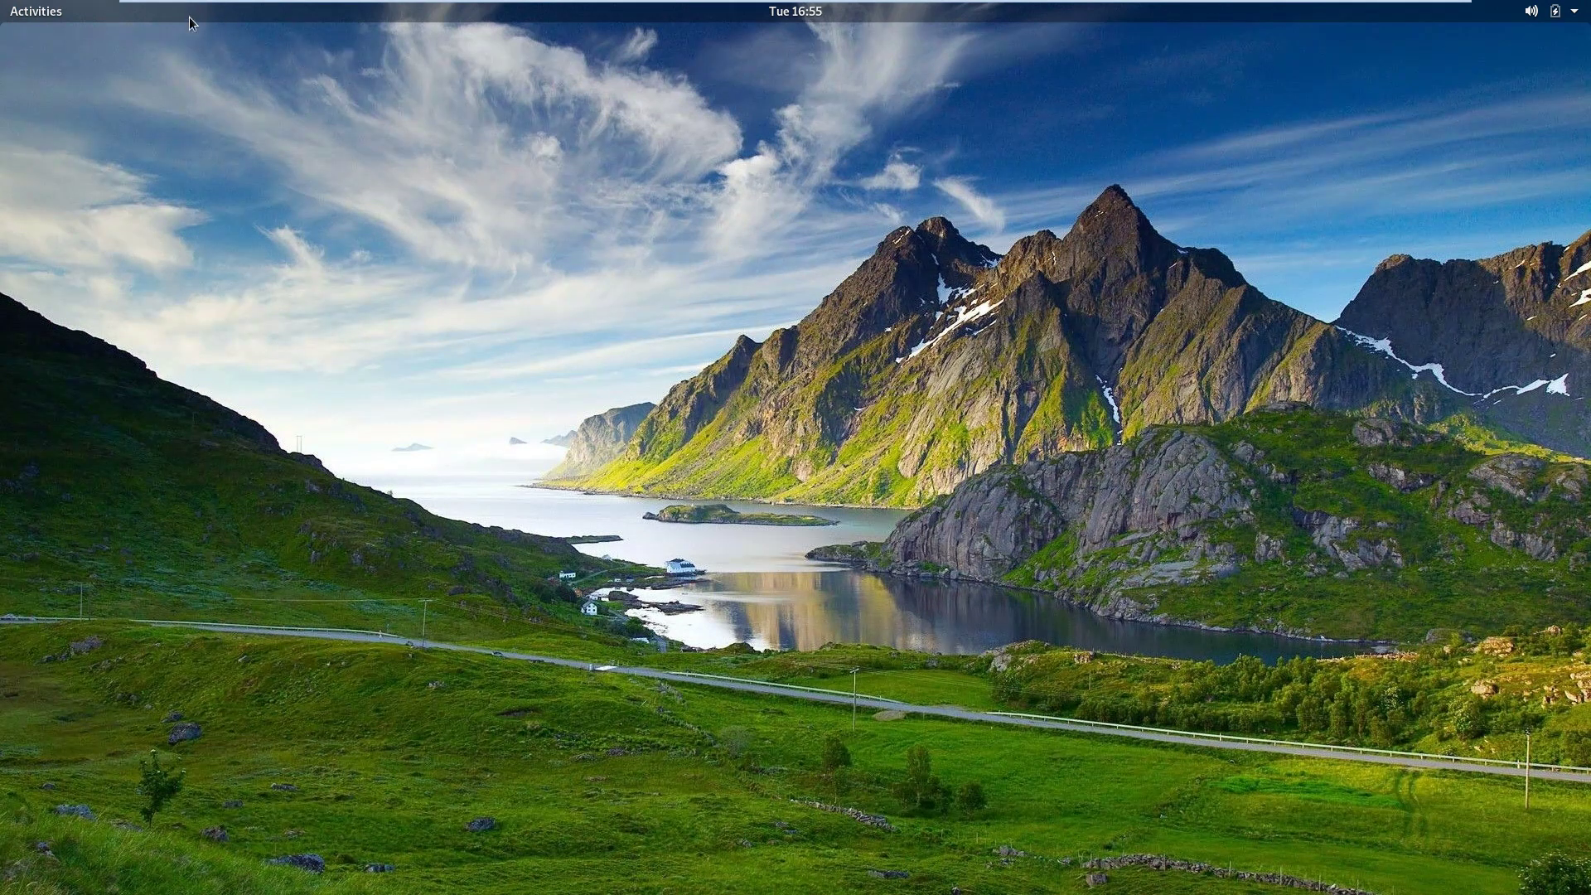
left_click(37, 12)
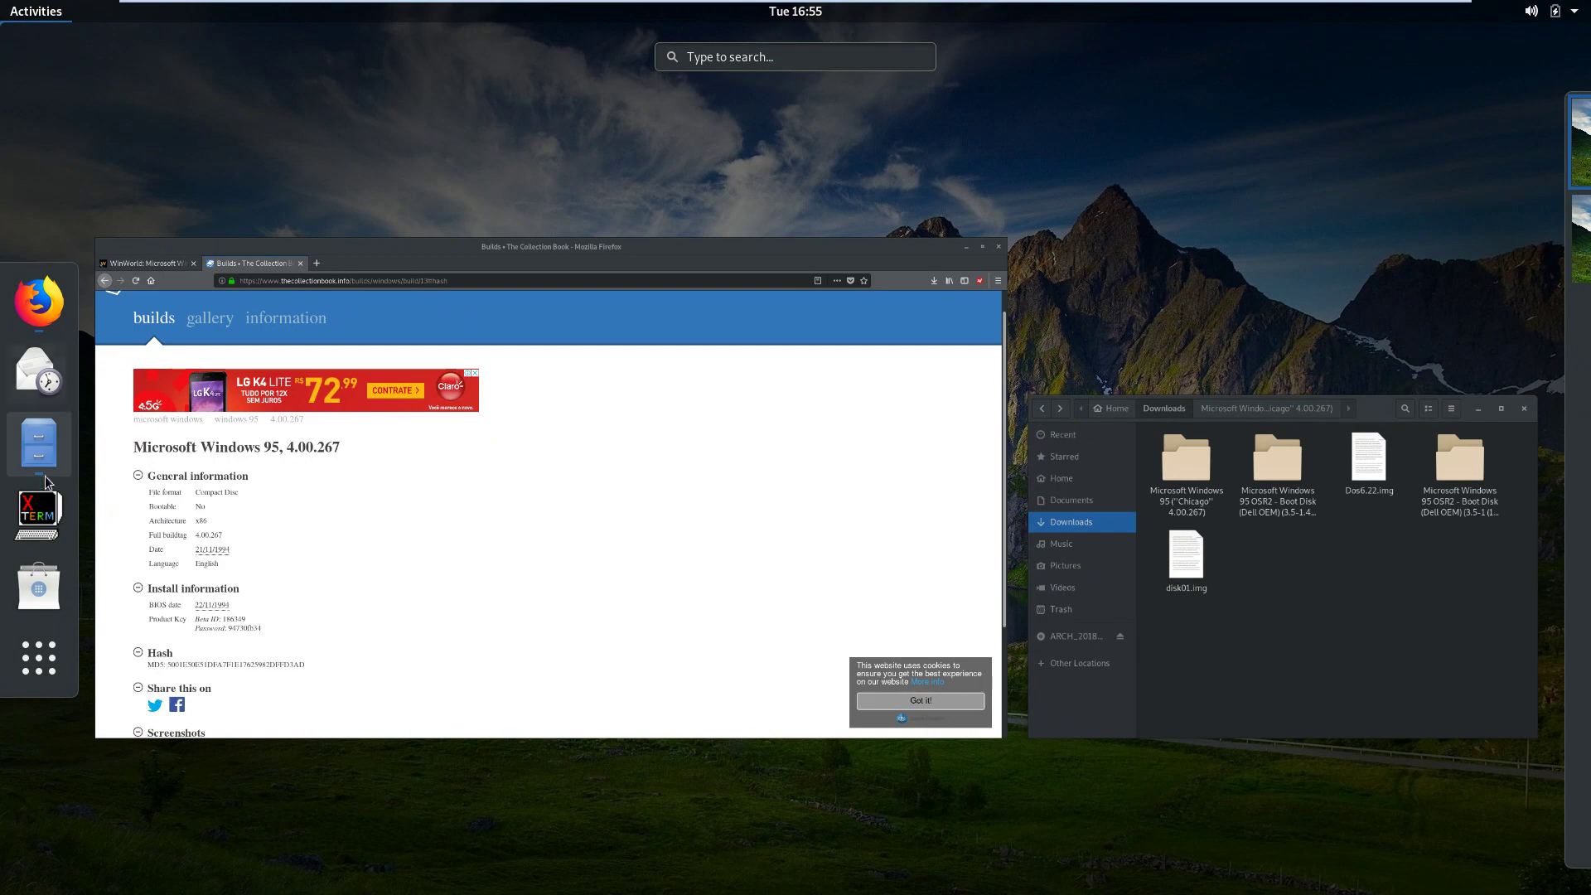
Launch PCem from a new XTerm with the pcem command, then arrange the terminal and Configuration Manager side by side.
left_click(40, 518)
left_click_drag(388, 140, 584, 205)
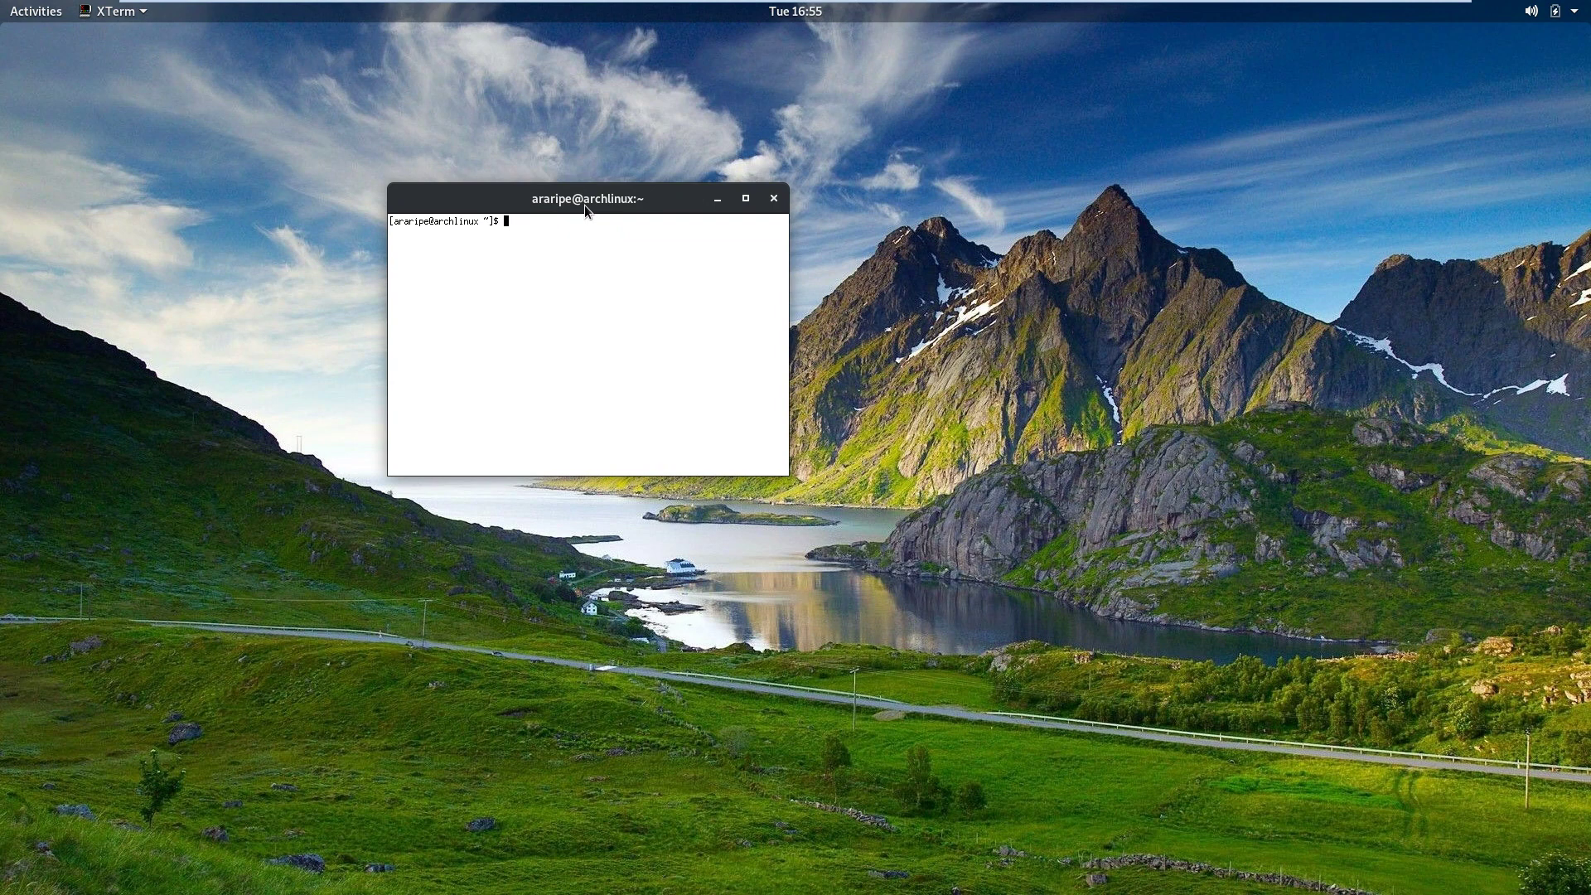
type("pcem")
key("Return")
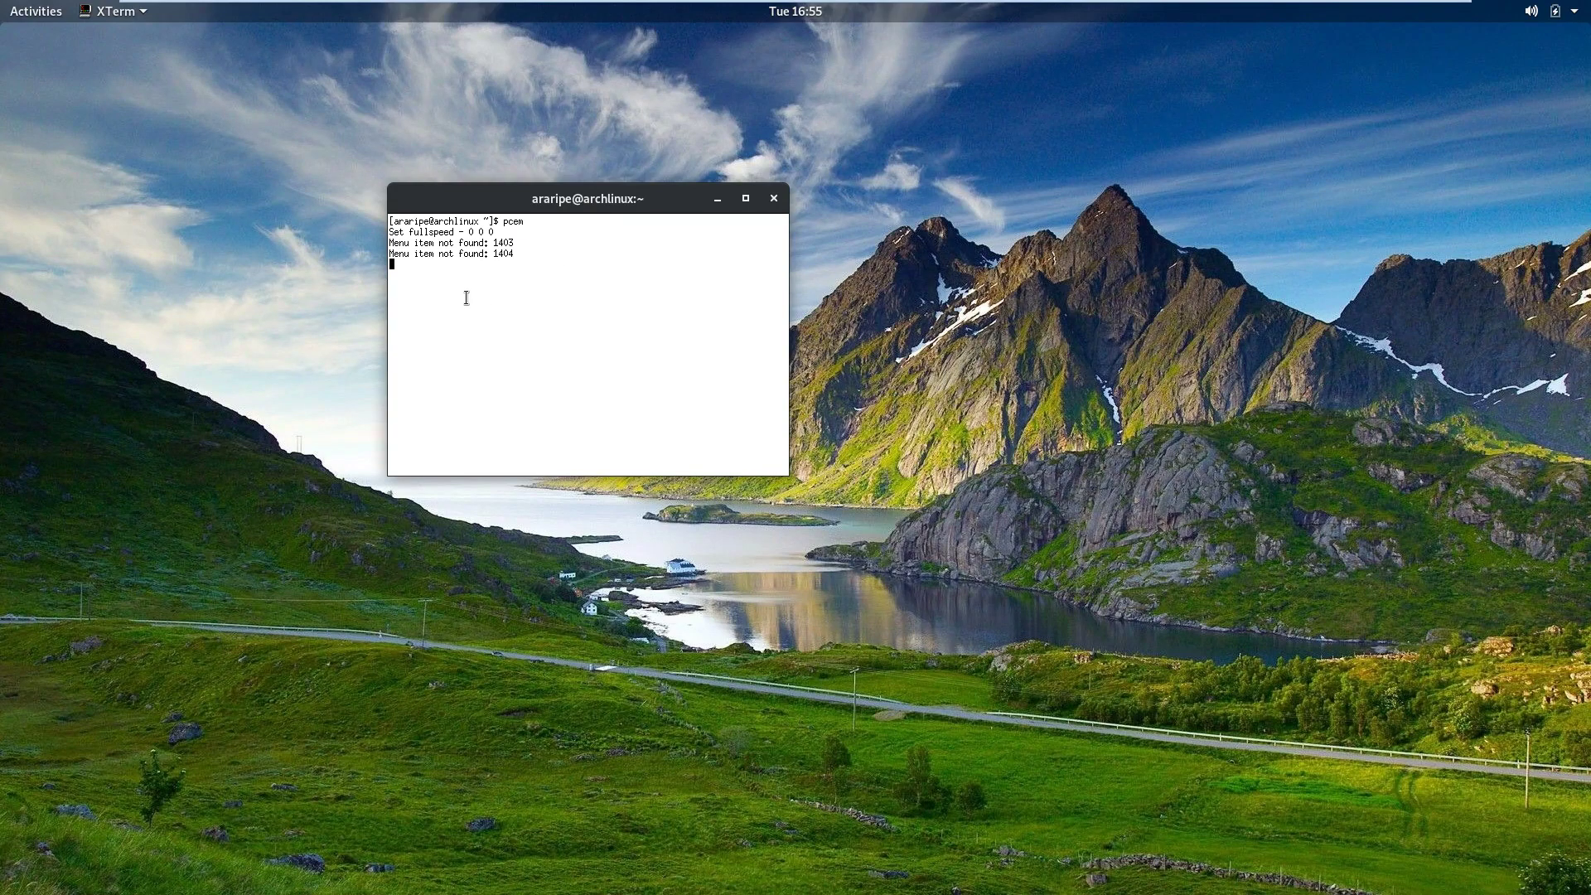
left_click_drag(576, 196, 264, 186)
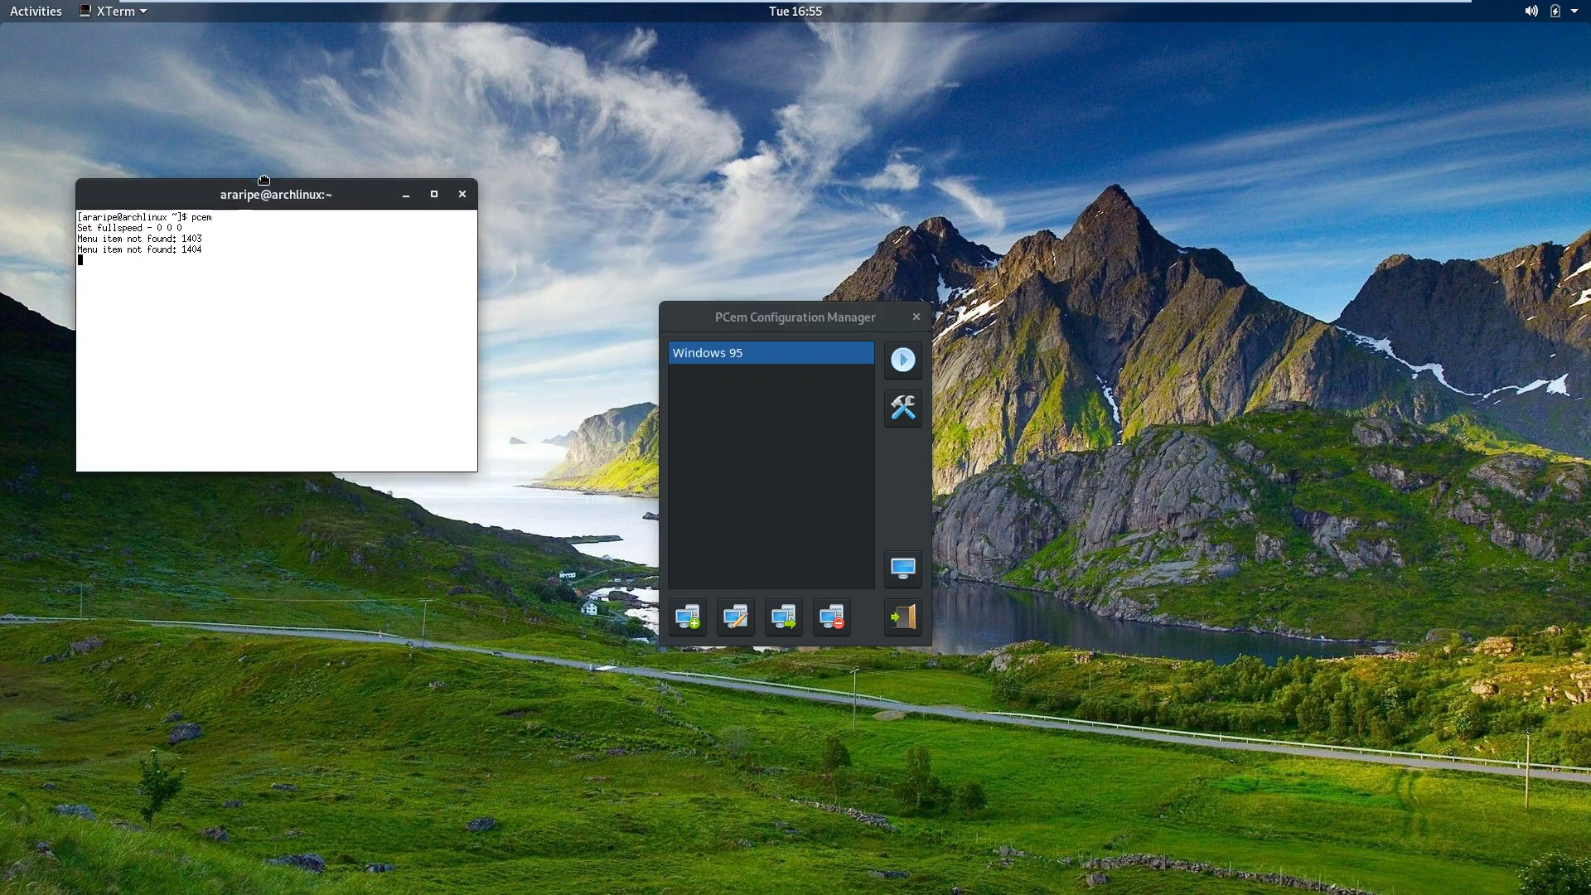
left_click_drag(854, 313, 953, 243)
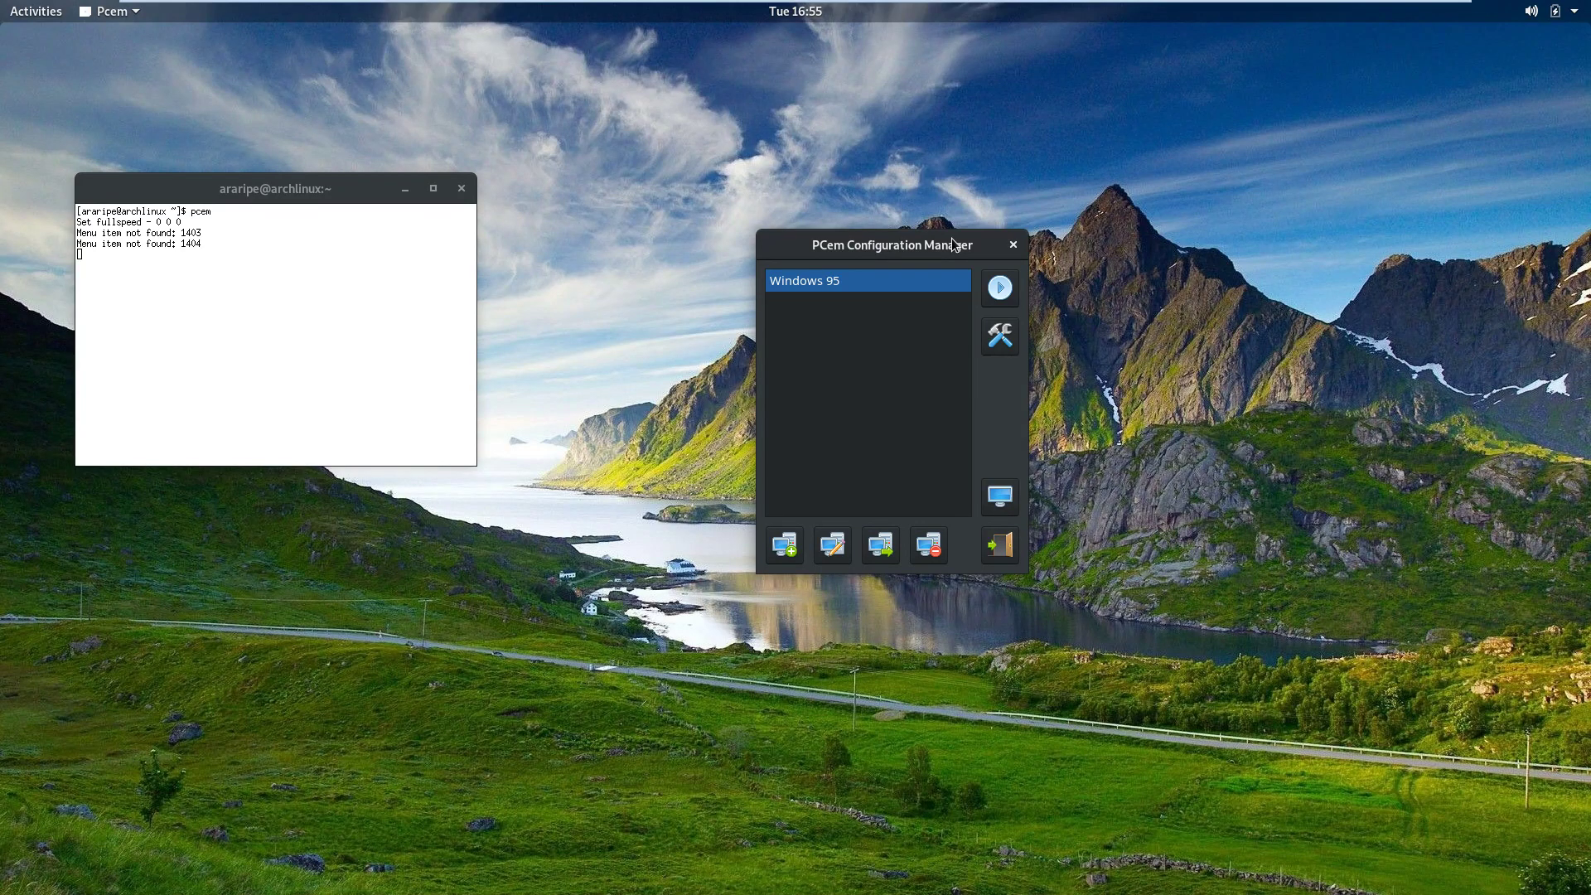
Put the VMware virtual machine into Exclusive Mode and shift the PCem manager left.
mouse_move(228, 6)
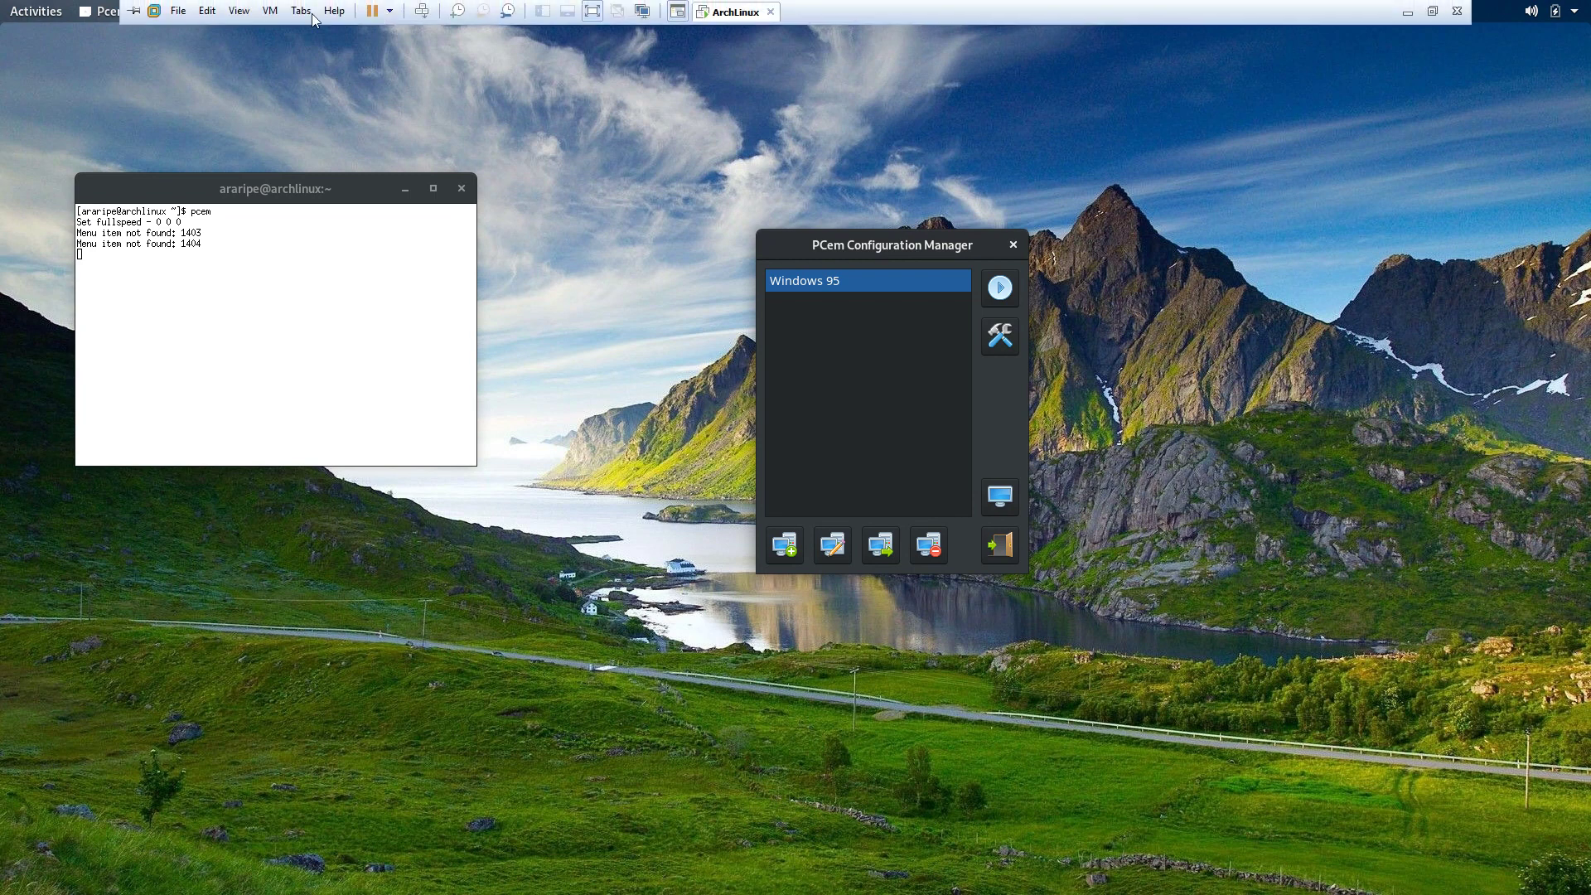
left_click(238, 11)
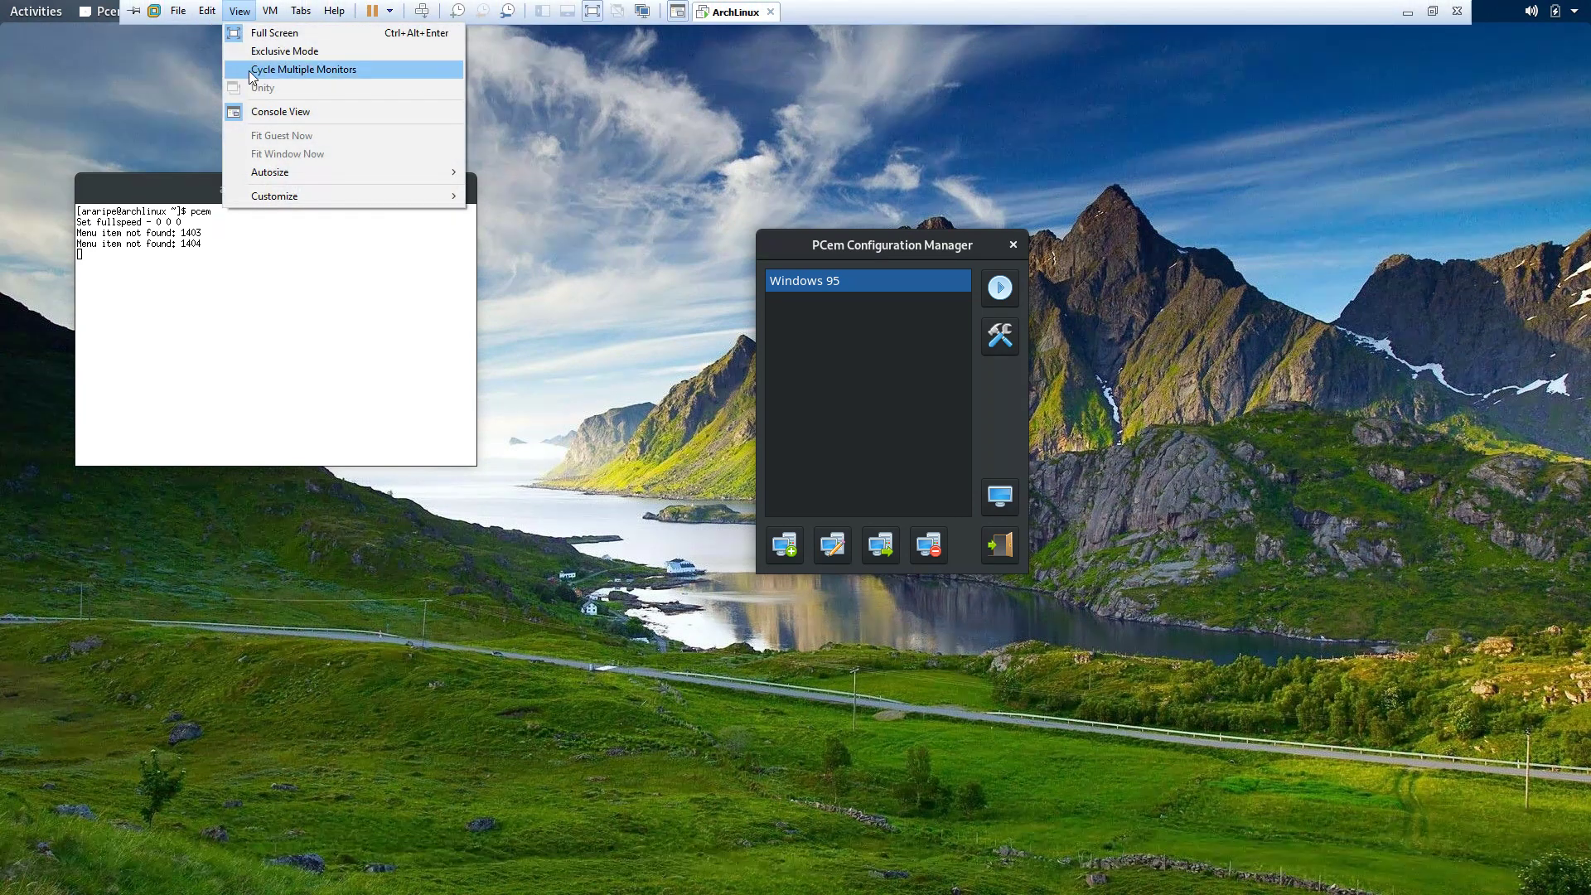
left_click(301, 56)
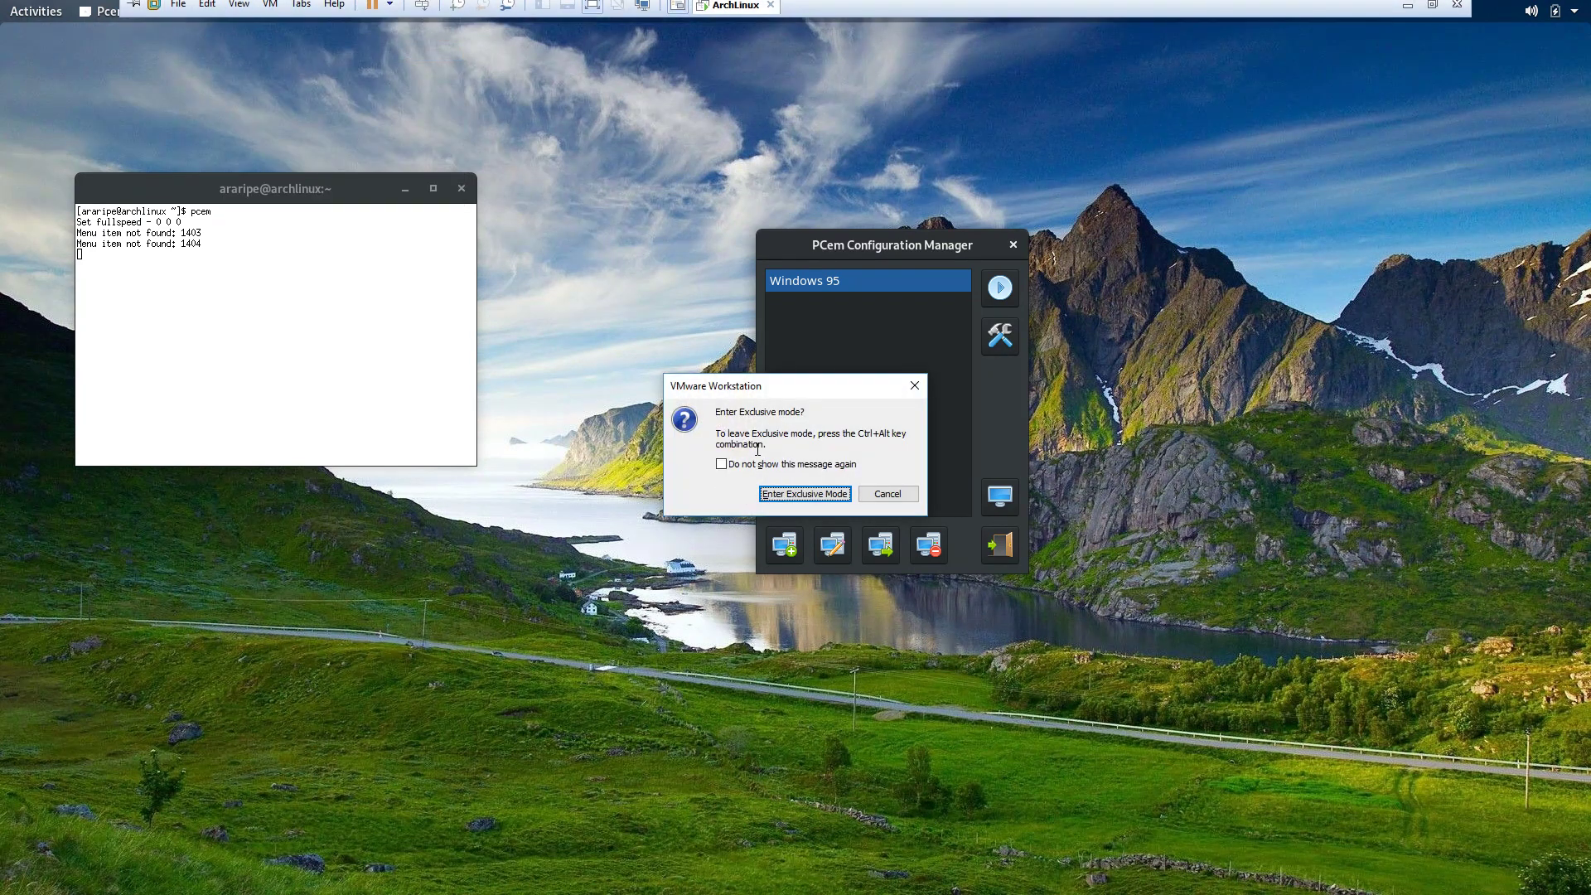
left_click(791, 496)
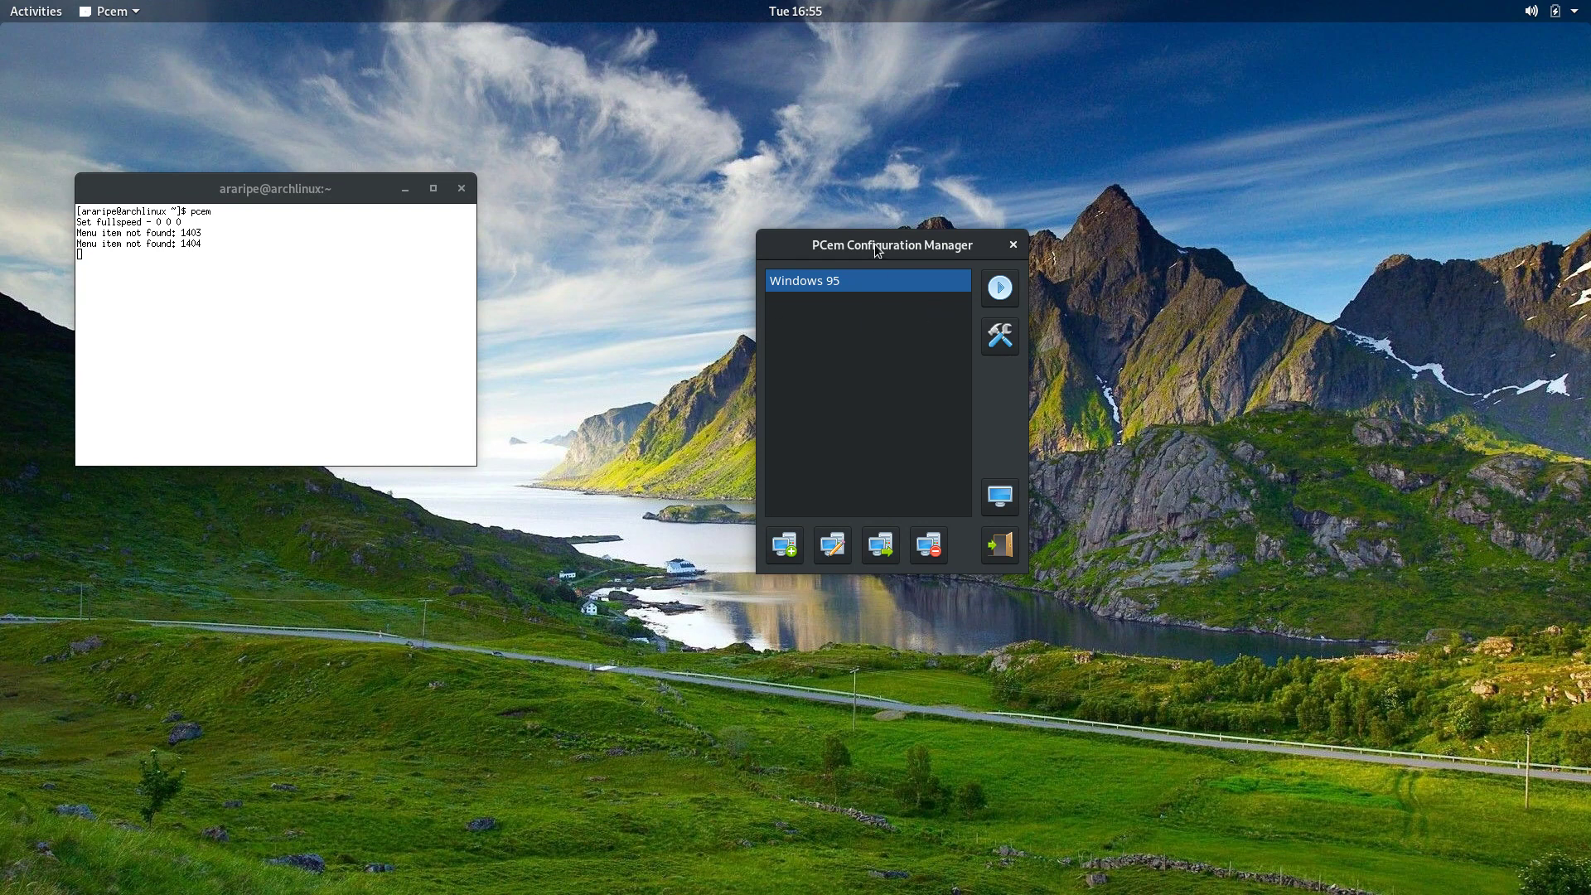
left_click_drag(879, 245, 800, 260)
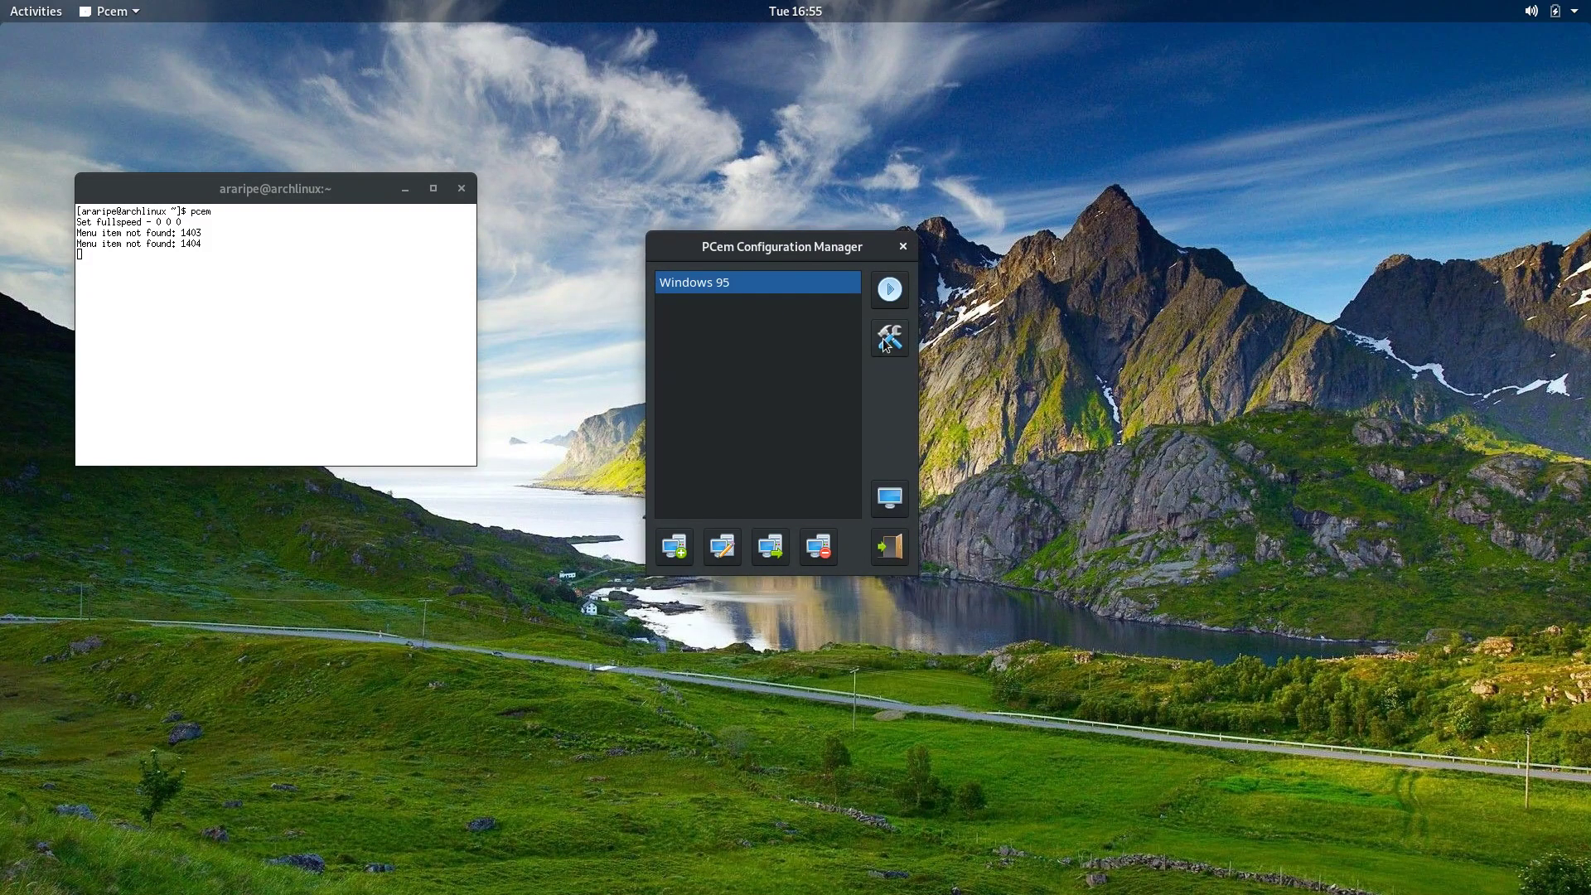
Add a new PCem configuration named 'Windows Chicago 2'.
left_click(675, 547)
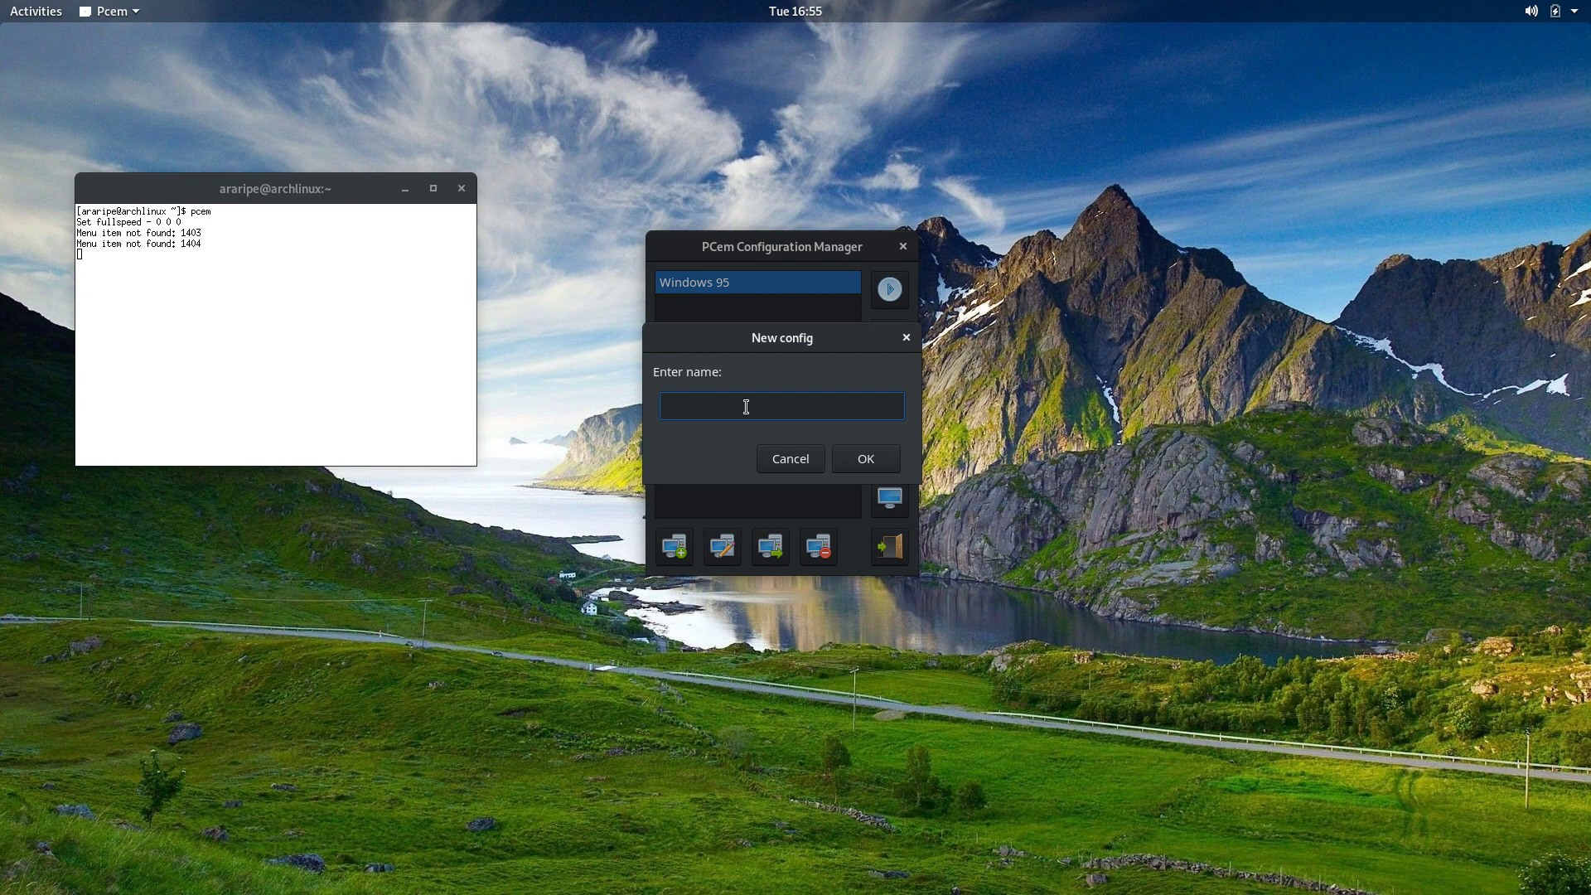
type("Windows Chicago 267")
left_click(865, 460)
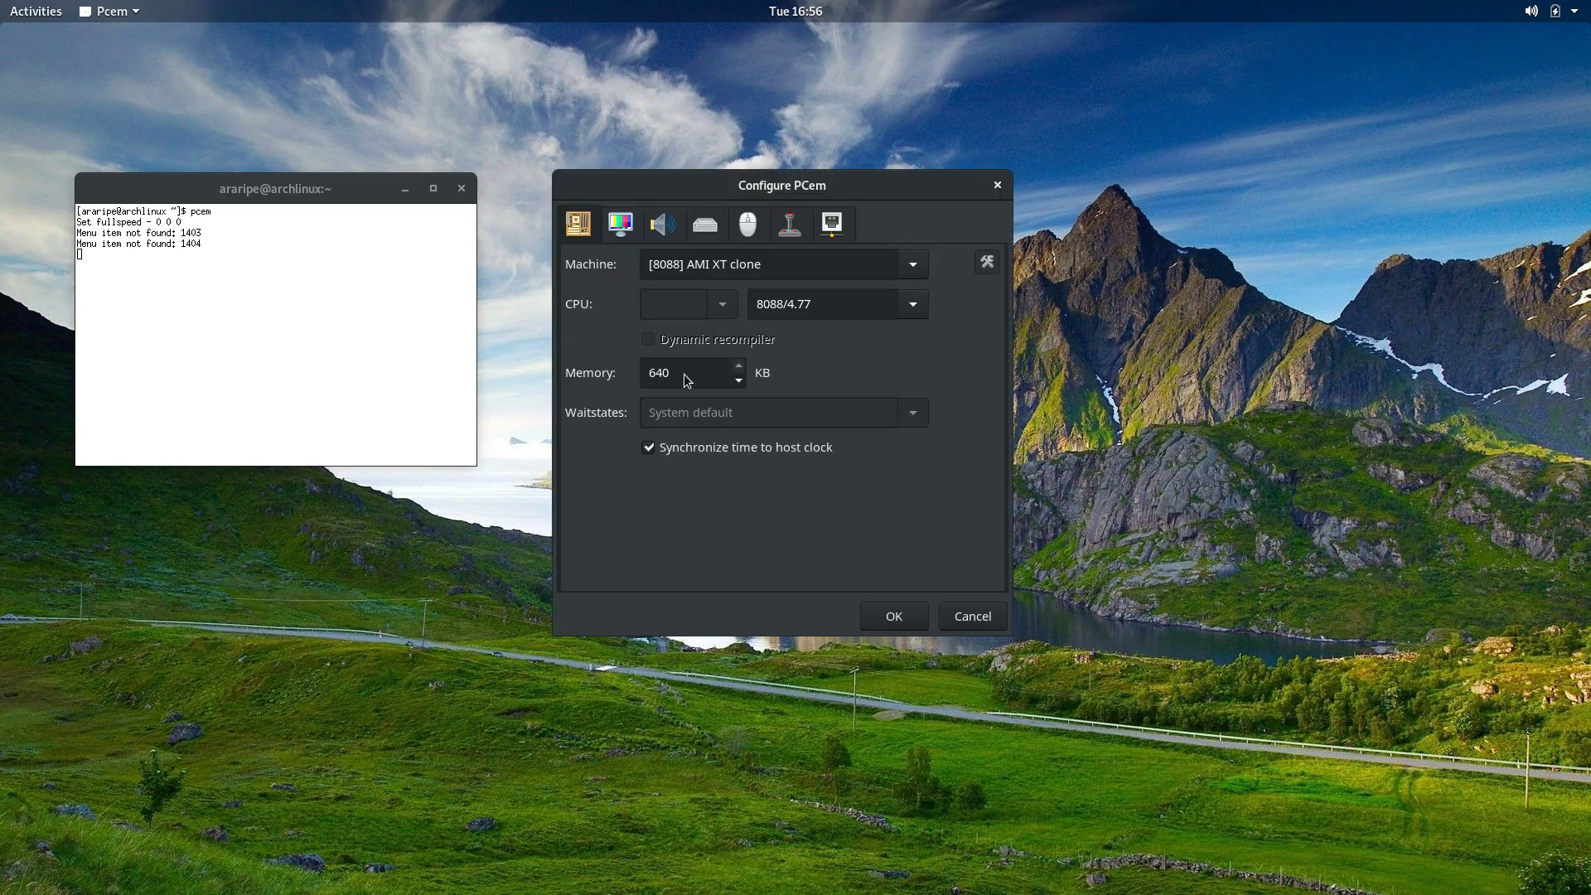
left_click_drag(870, 187, 1027, 228)
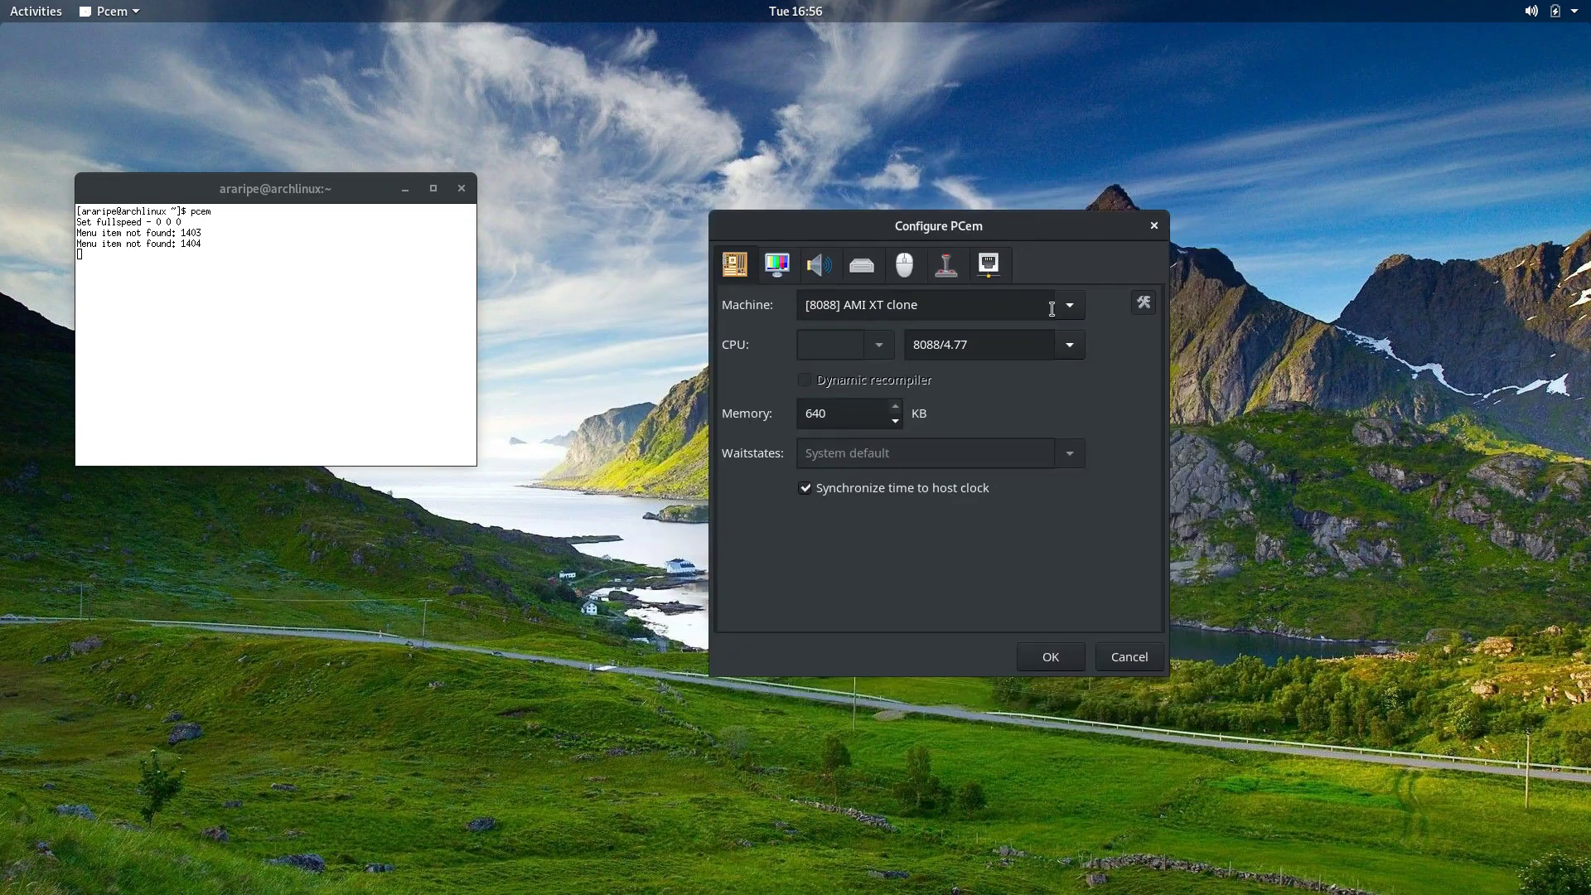
Set the machine model to [Socket 7] Award 430VX PCI.
left_click(1051, 309)
scroll(999, 533, "down", 2)
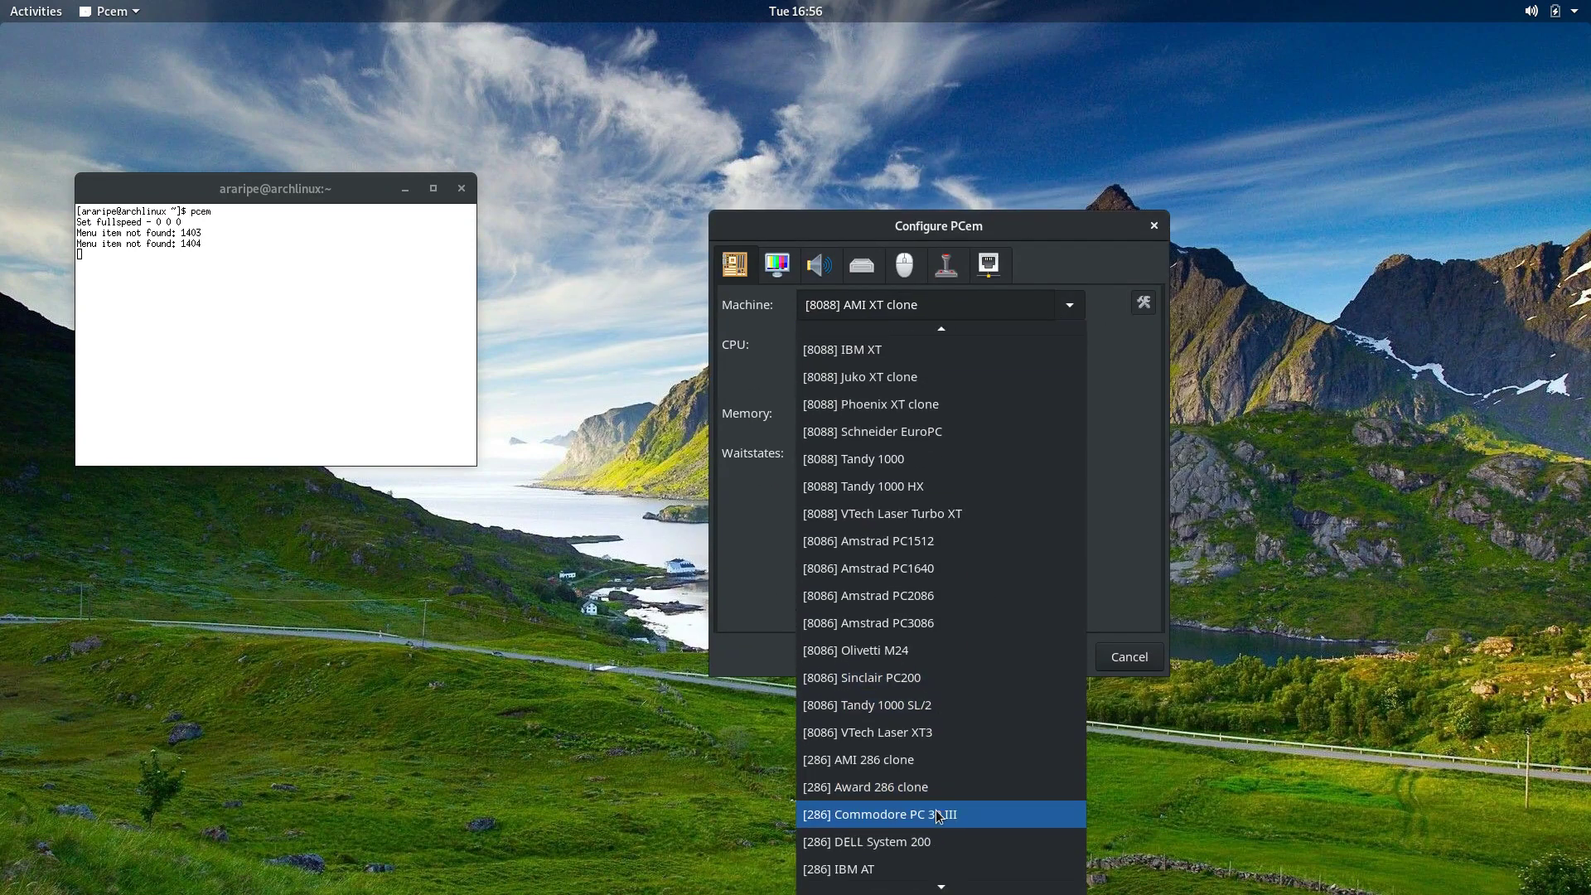
scroll(939, 816, "down", 5)
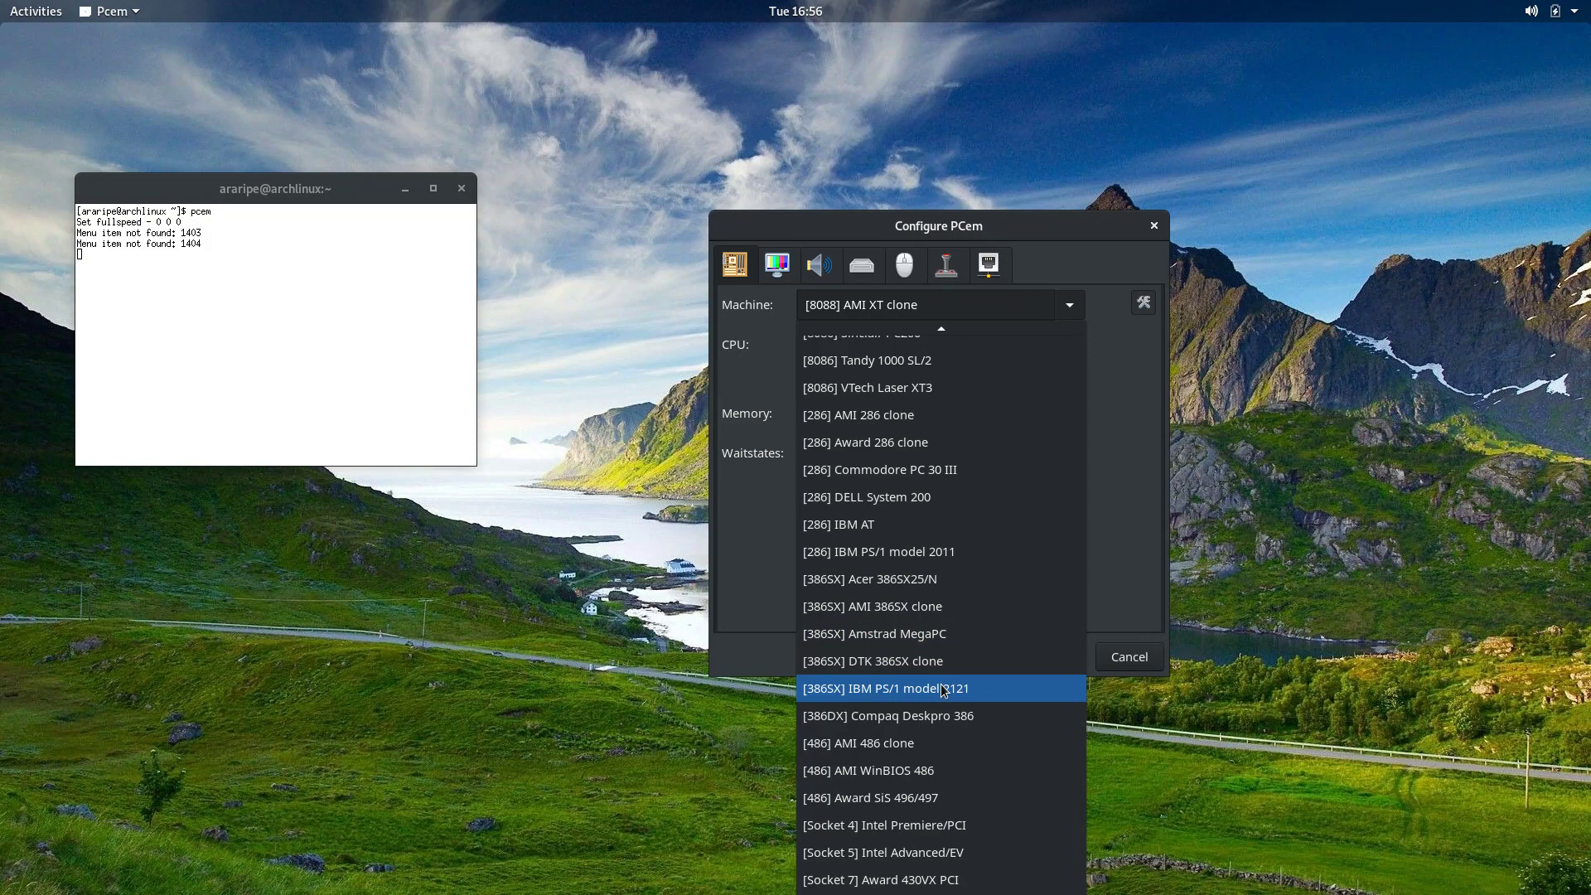
left_click(937, 797)
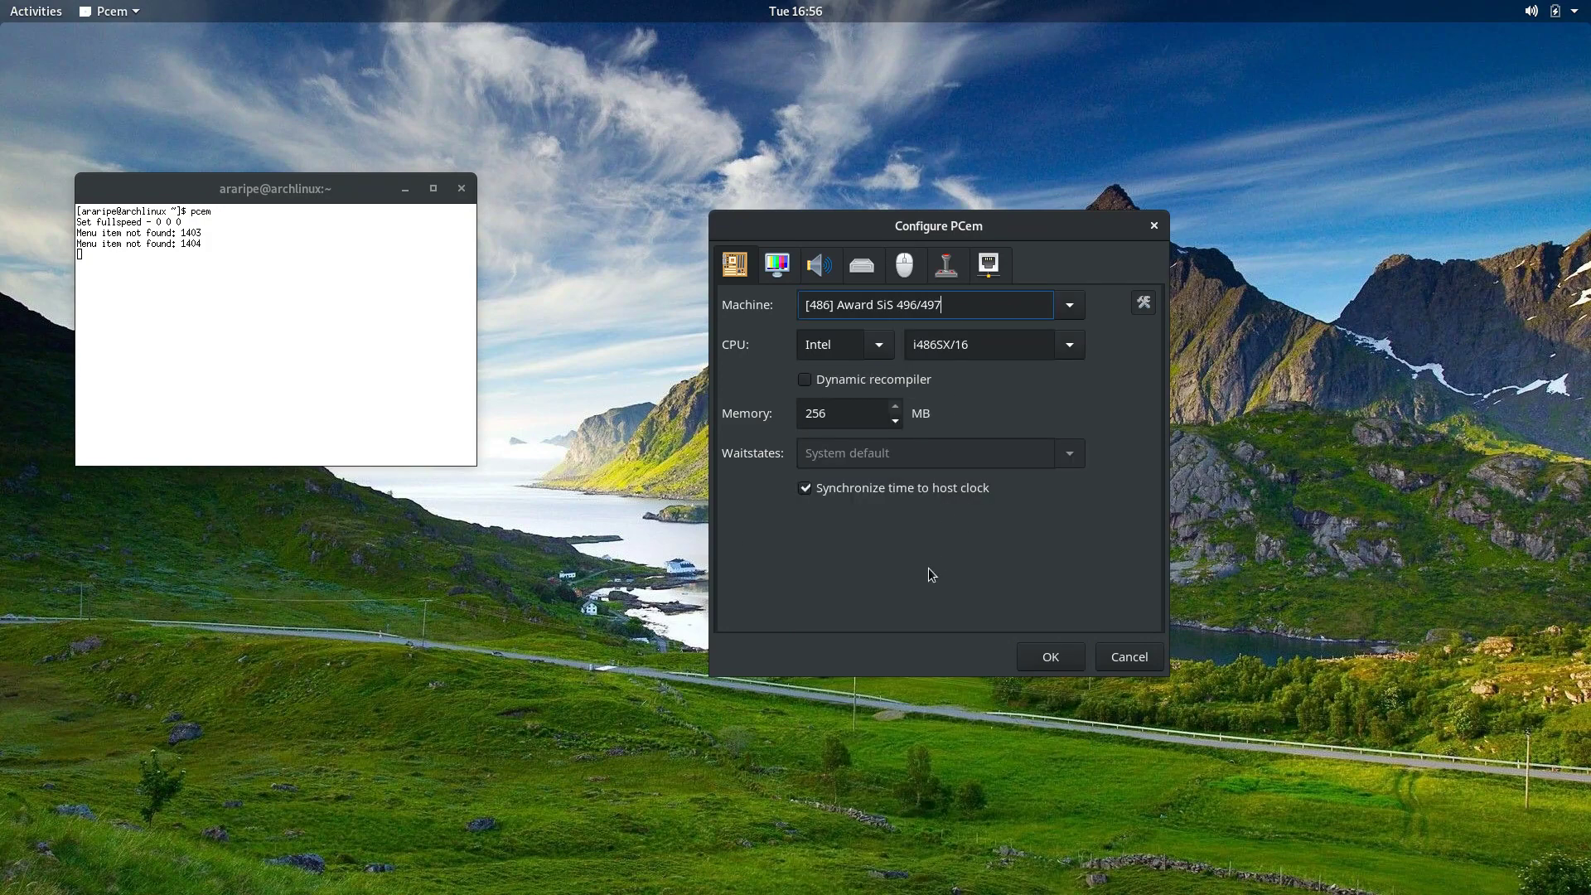
left_click(1075, 311)
scroll(930, 736, "down", 5)
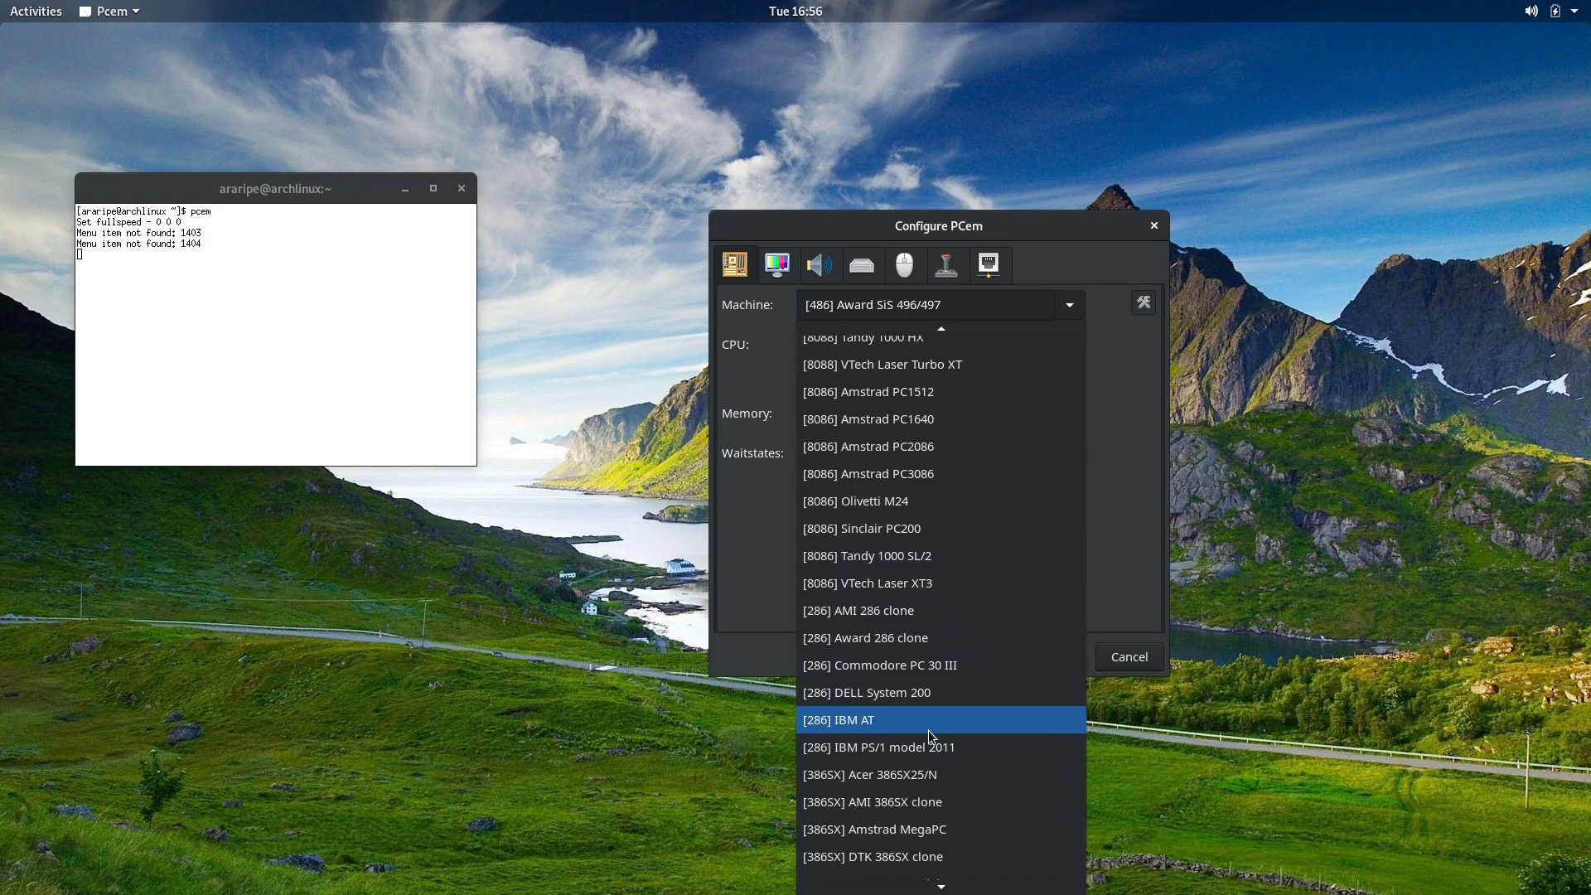
scroll(929, 736, "down", 4)
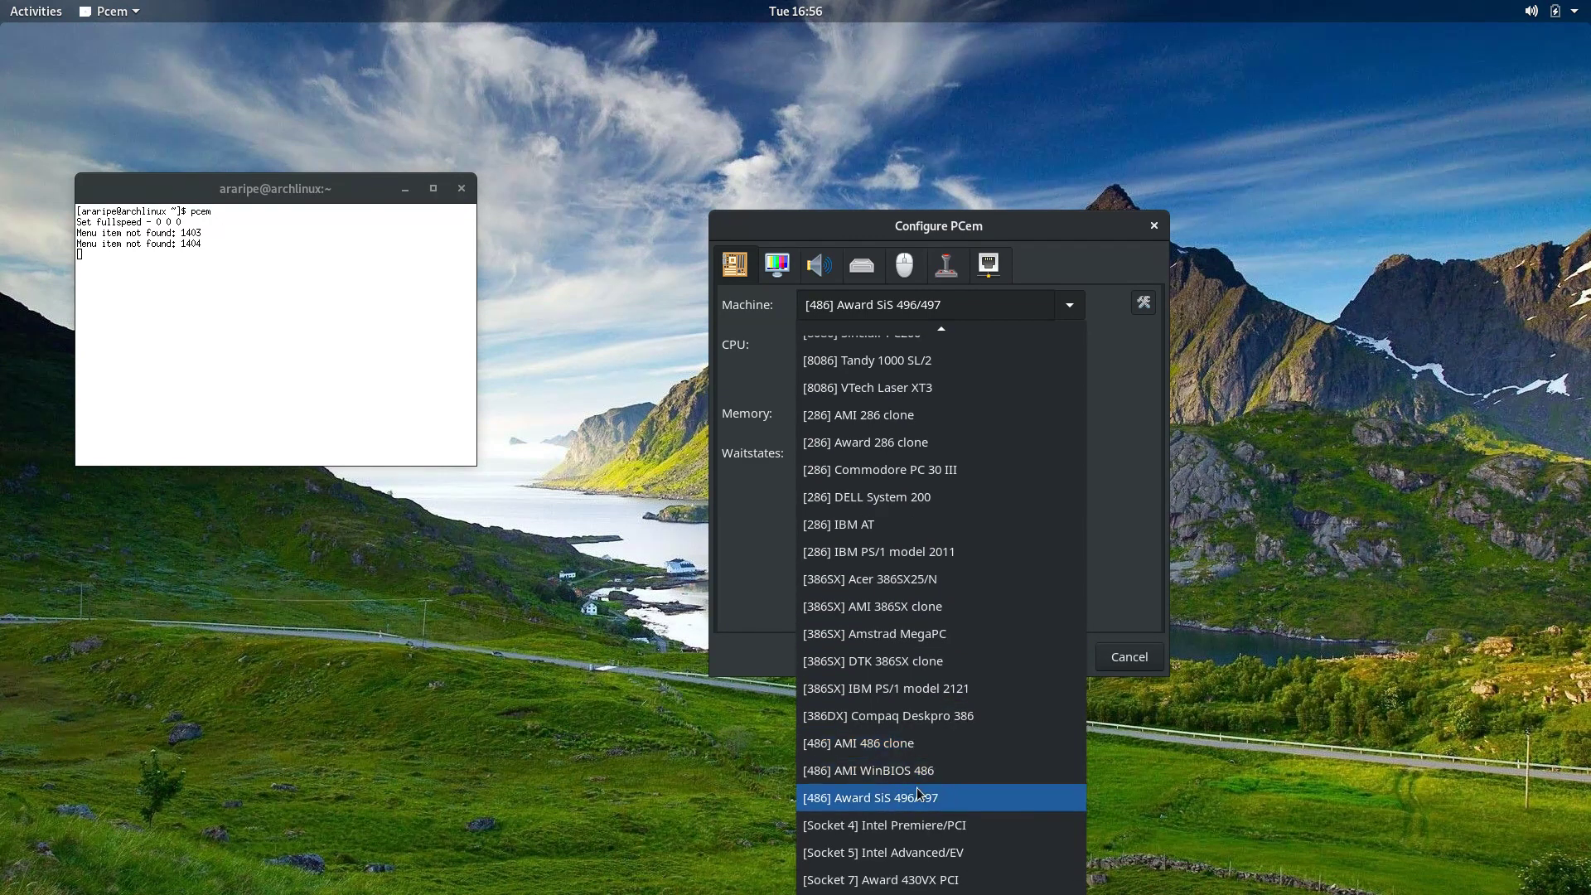
left_click(918, 876)
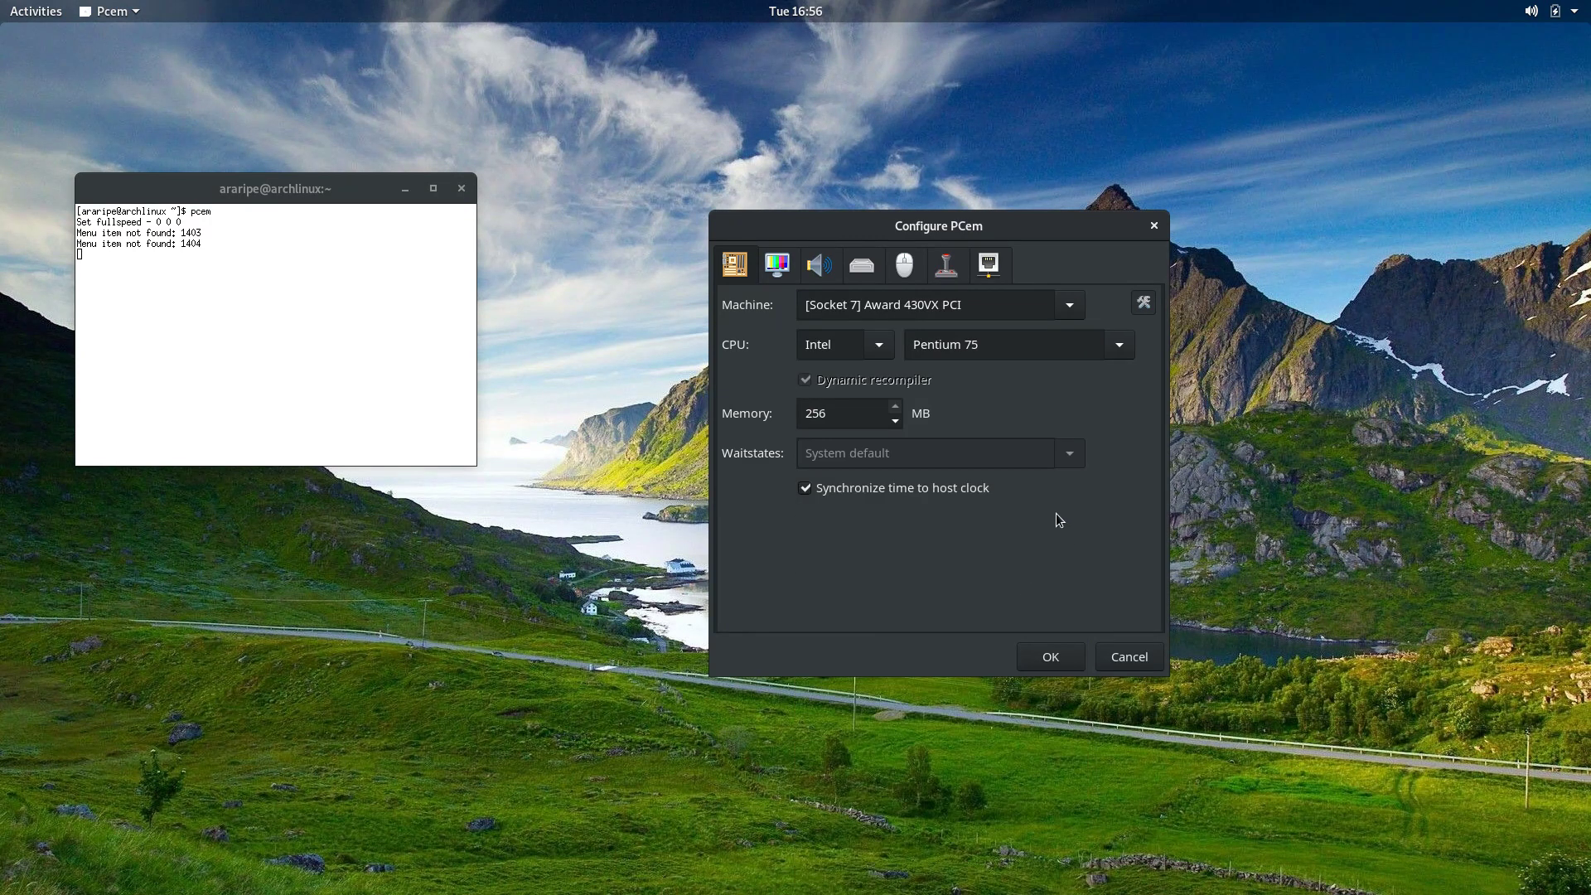
Choose an Intel Pentium 90 CPU, leaving the memory field at 256.
left_click(1123, 350)
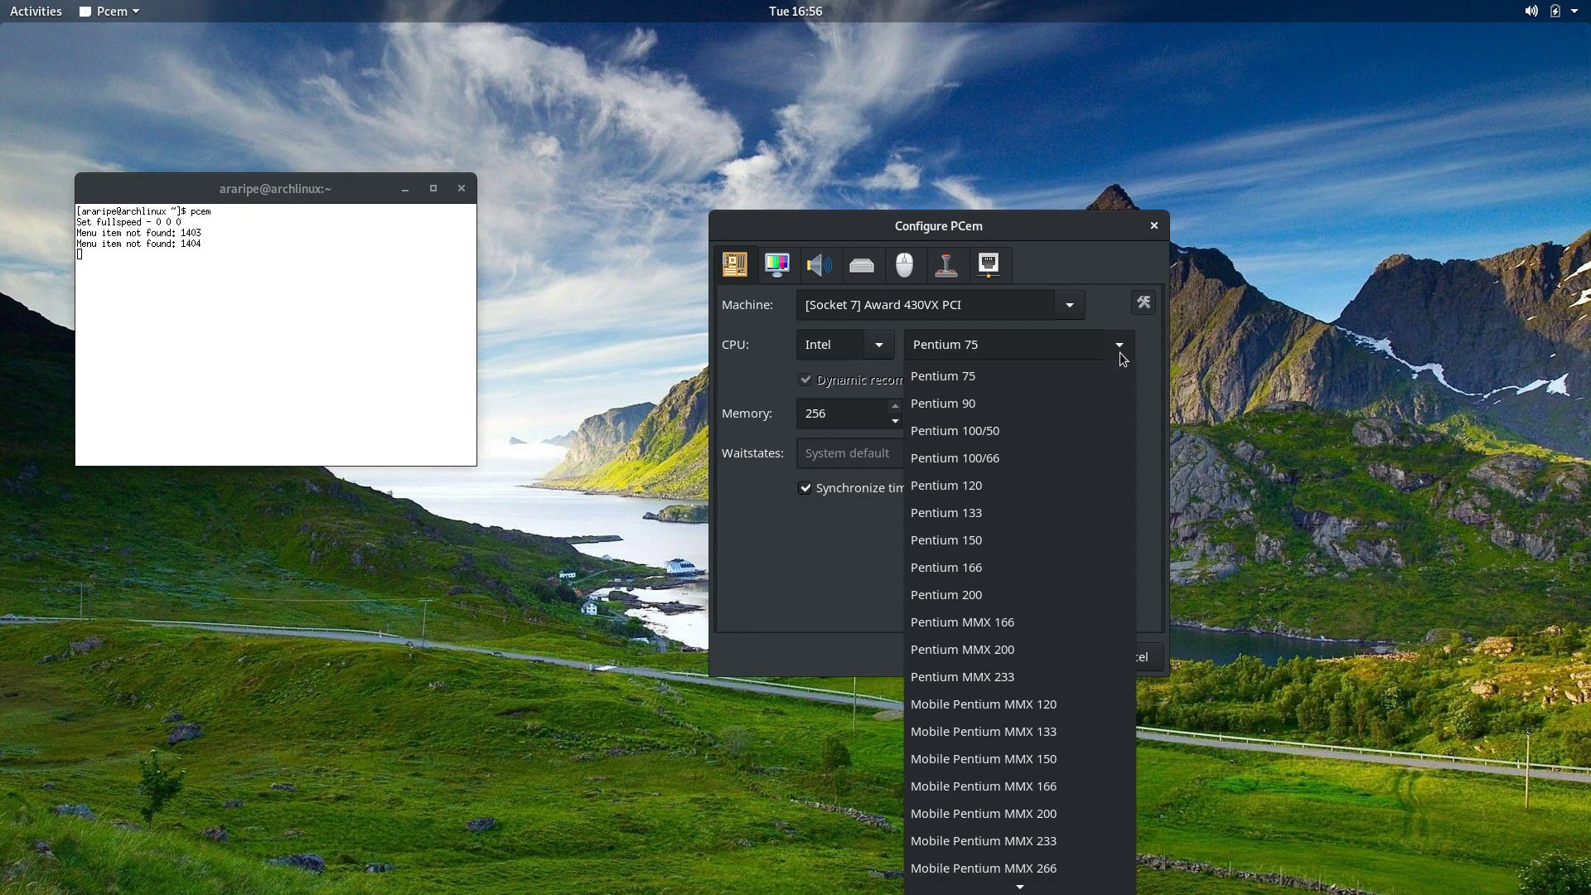
left_click(1008, 403)
left_click(1008, 345)
left_click(1008, 406)
left_click(893, 350)
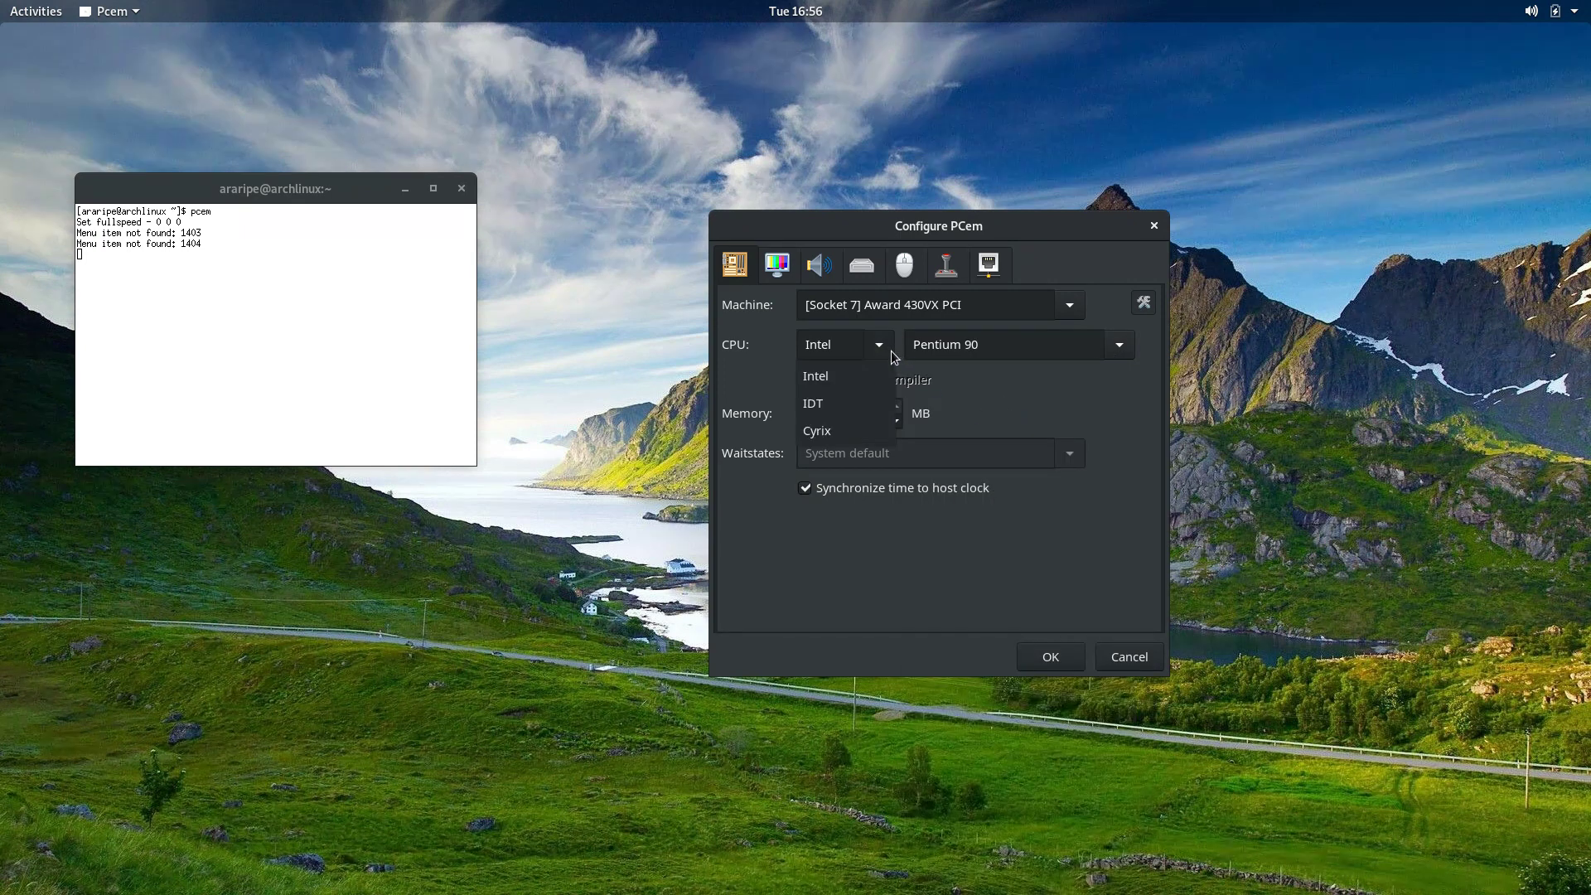
left_click(892, 351)
left_click_drag(841, 412, 713, 413)
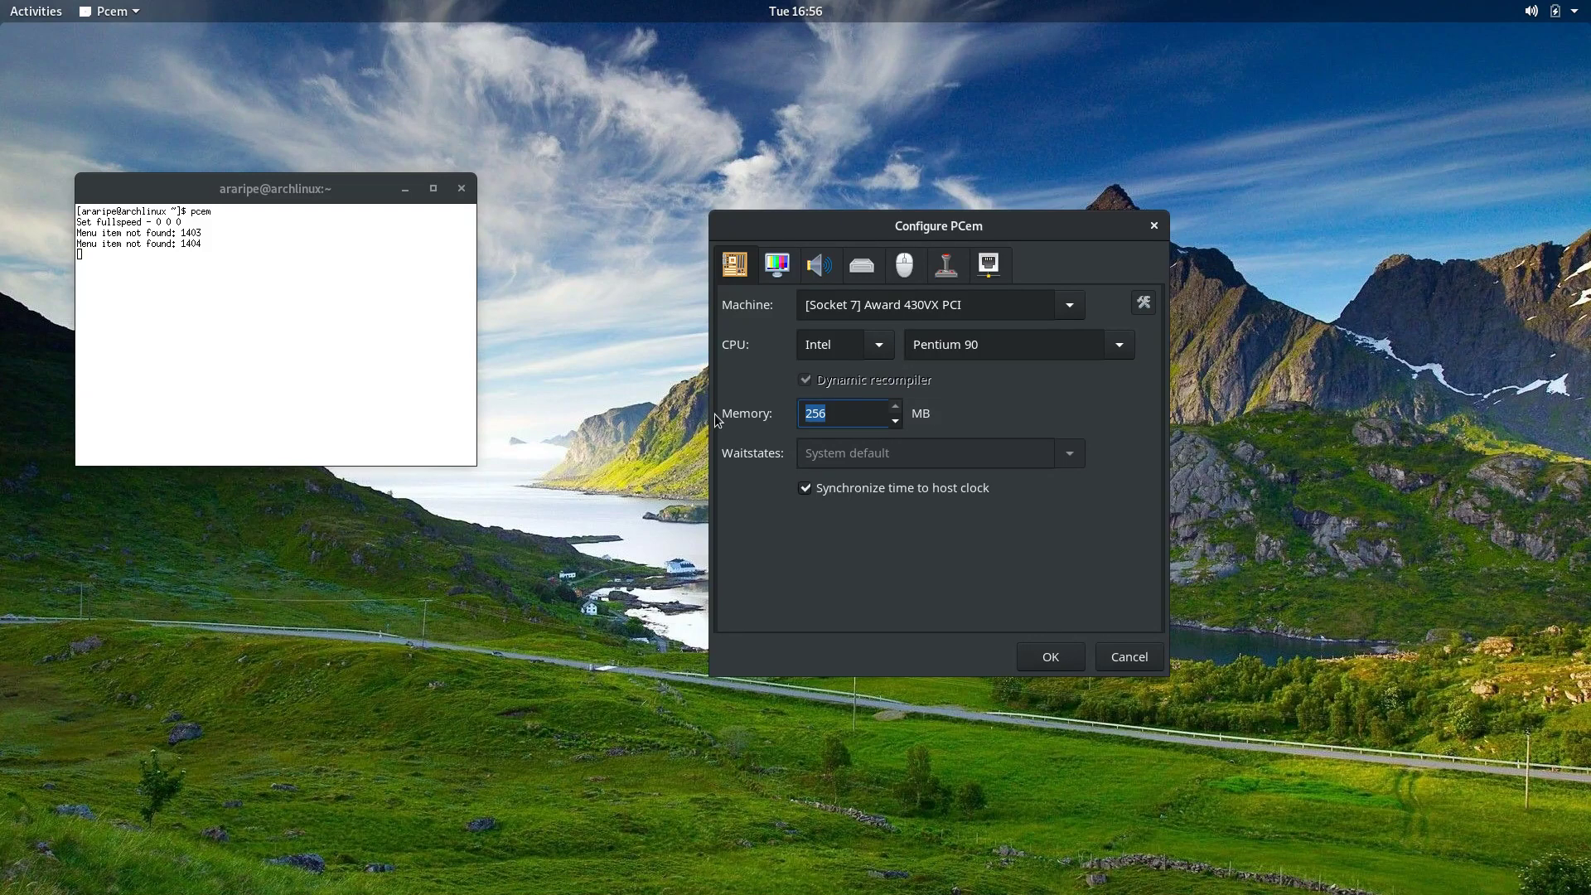
Change the memory to 32 MB.
type("16")
left_click_drag(814, 421, 727, 412)
type("32")
left_click_drag(835, 416, 776, 420)
Turn off Synchronize time to host clock.
left_click(825, 494)
left_click(779, 266)
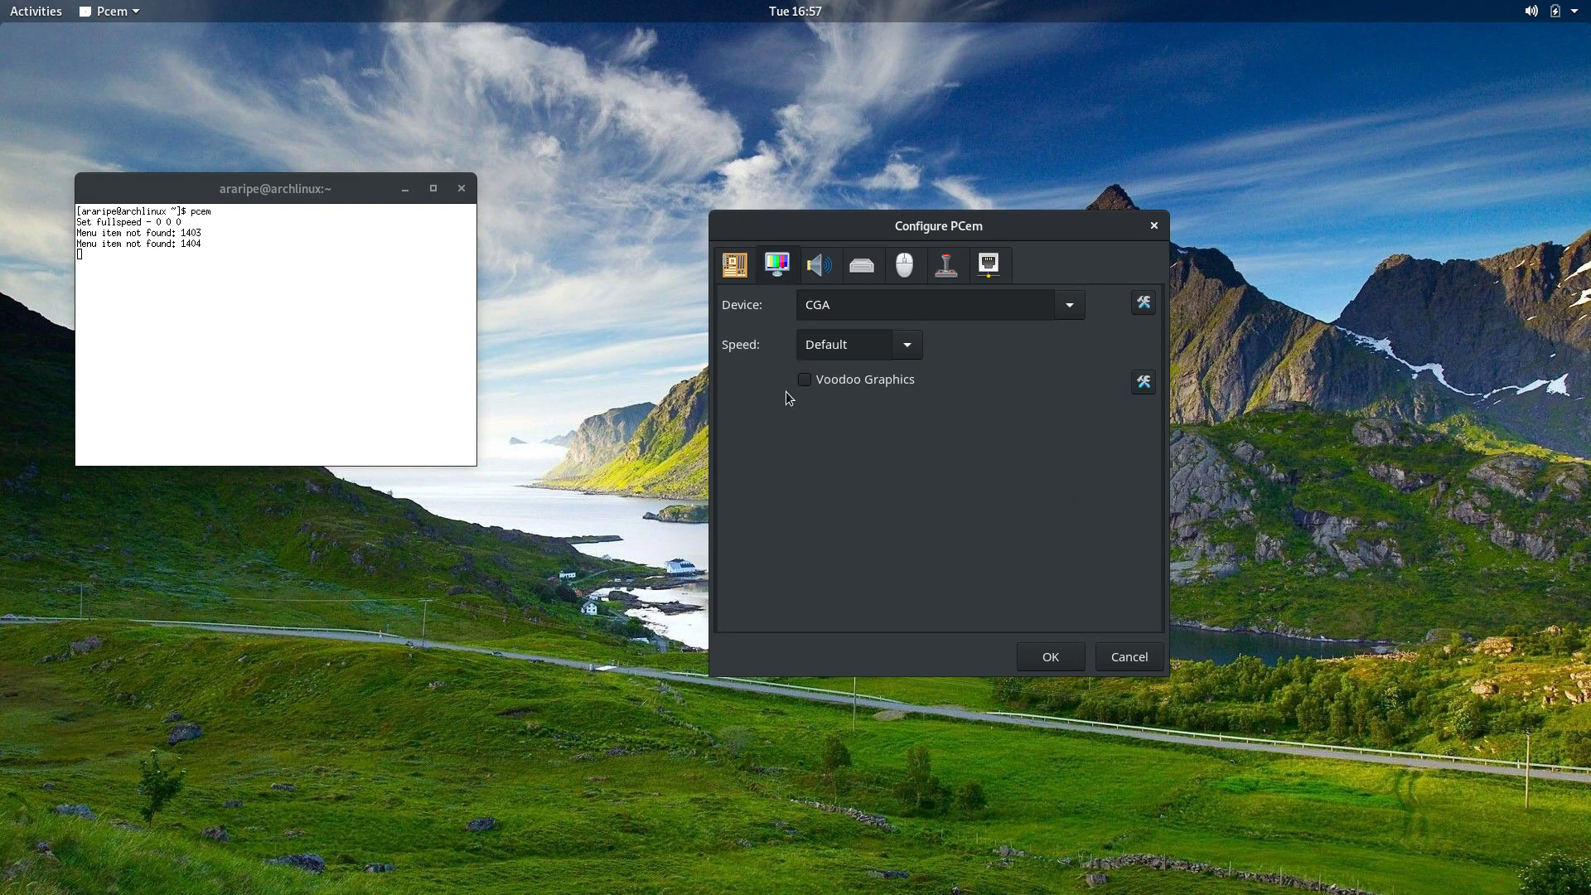
left_click(734, 266)
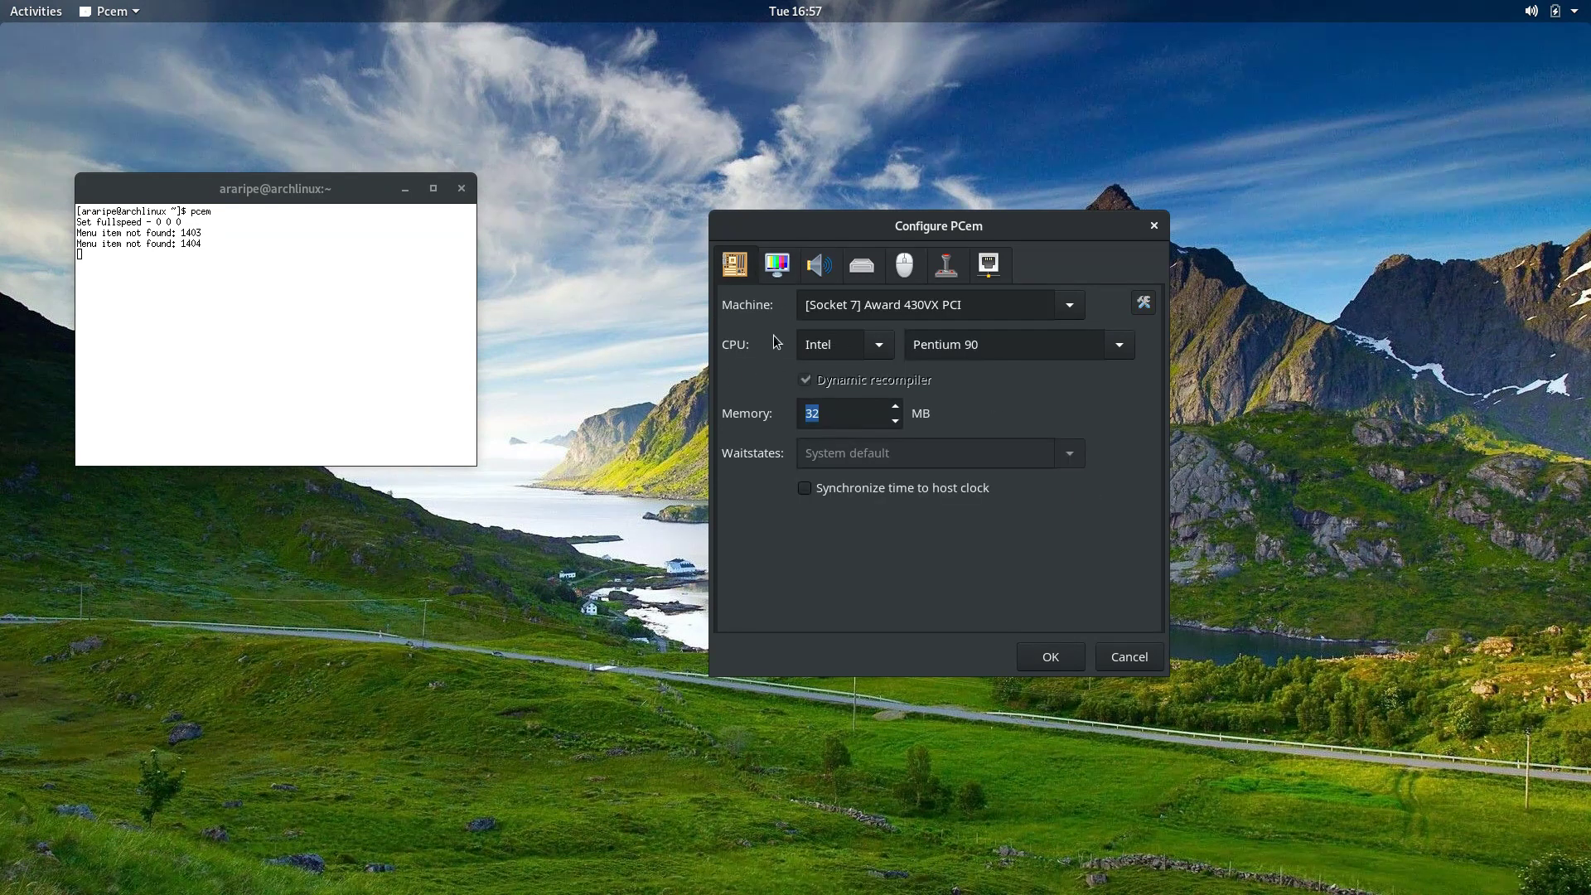
left_click(779, 277)
Set the video card to Tseng ET4000AX at Fast VLB/PCI speed.
left_click(1038, 304)
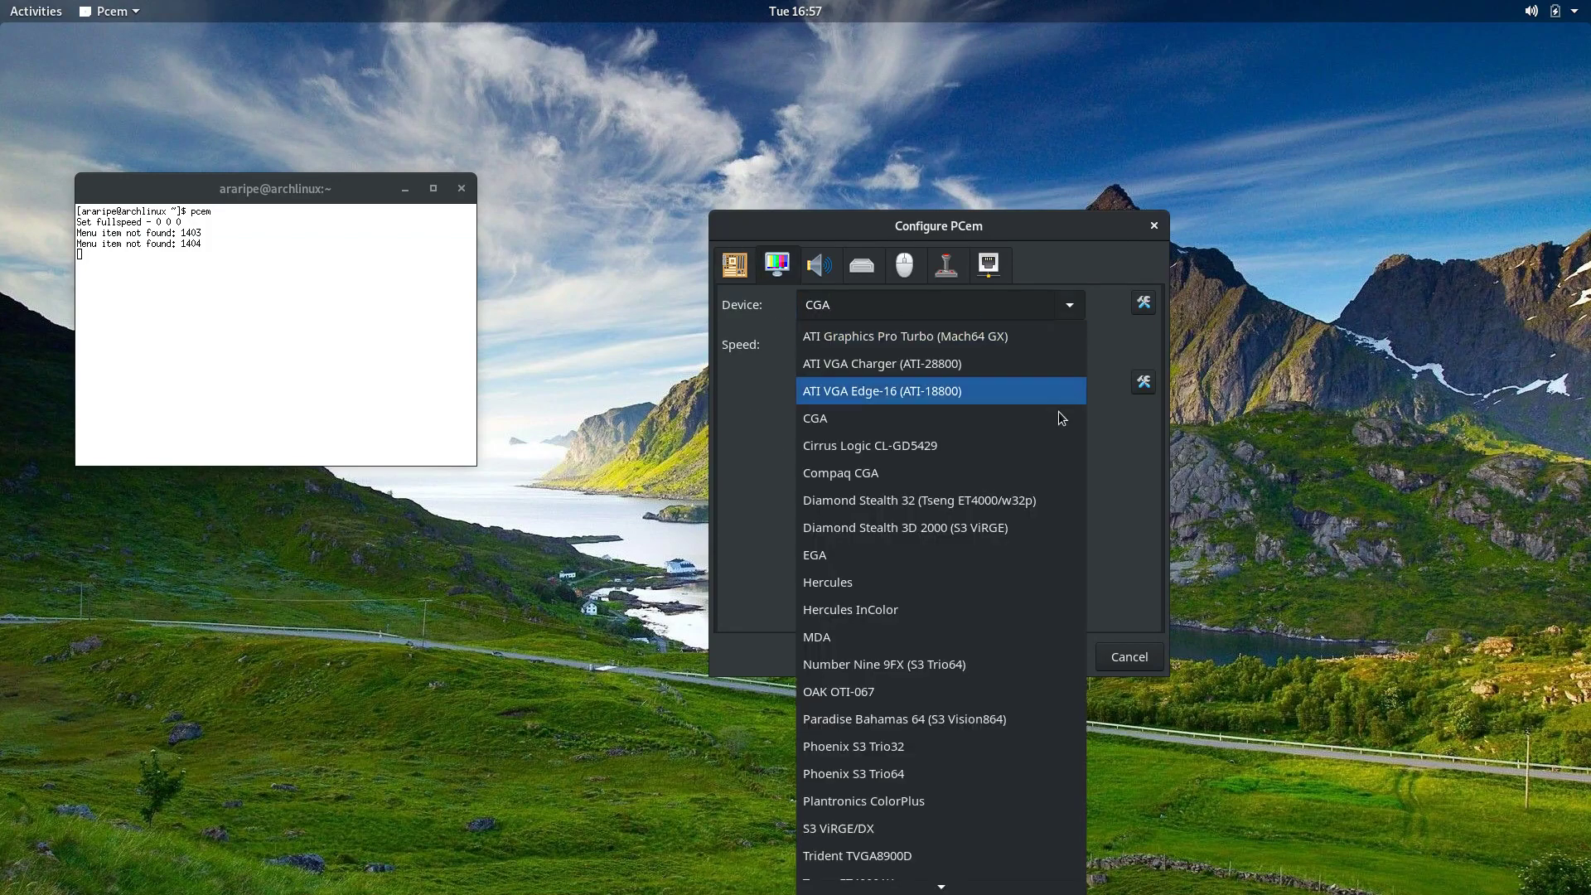
scroll(1028, 580, "down", 2)
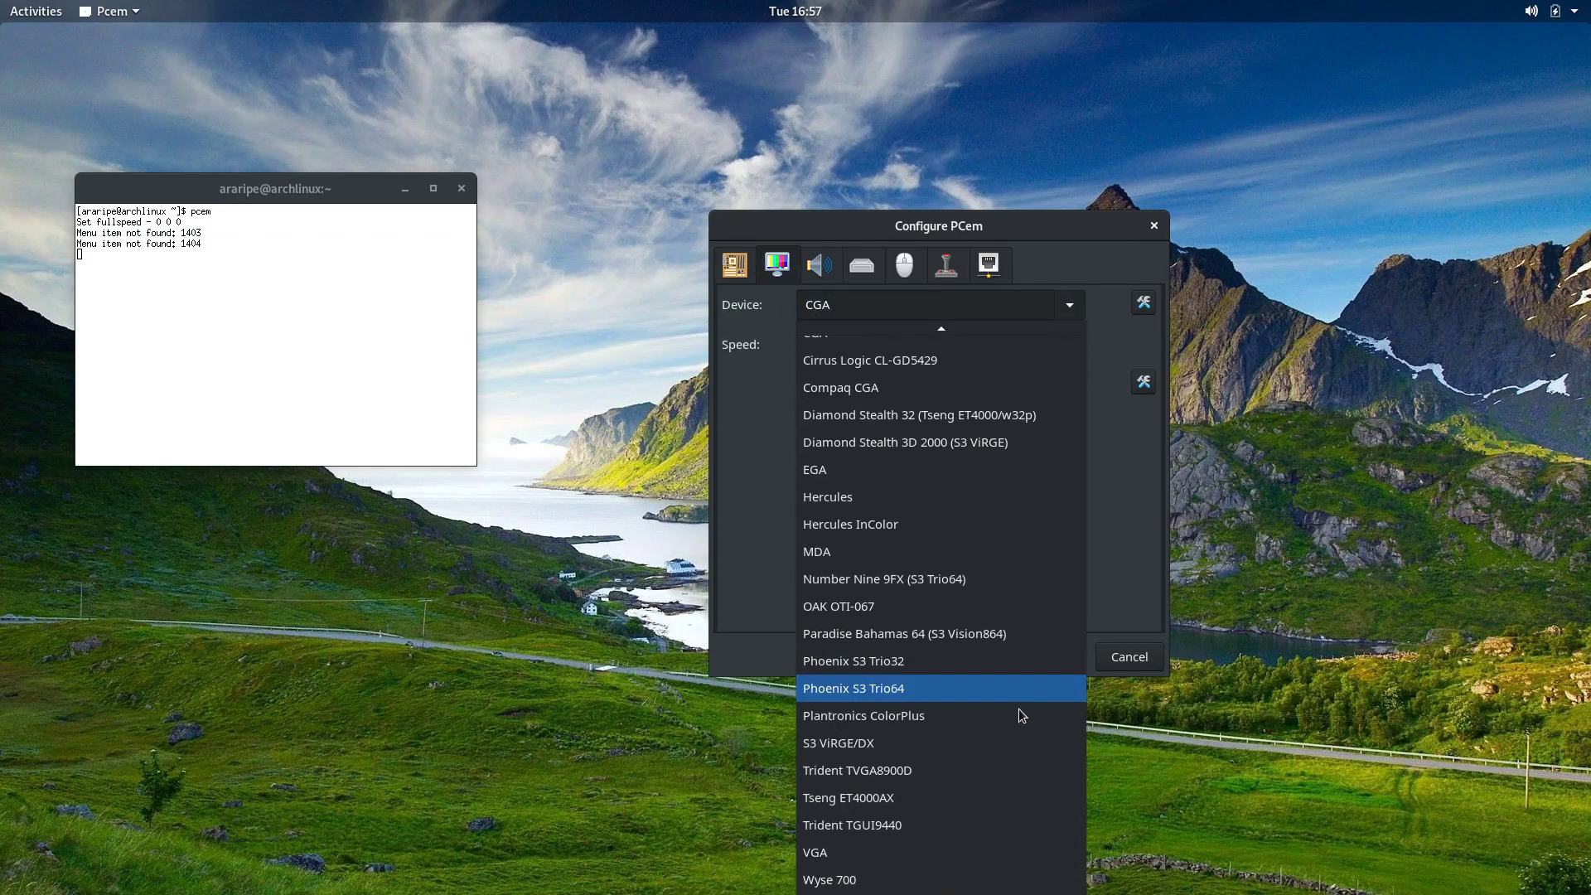
left_click(929, 797)
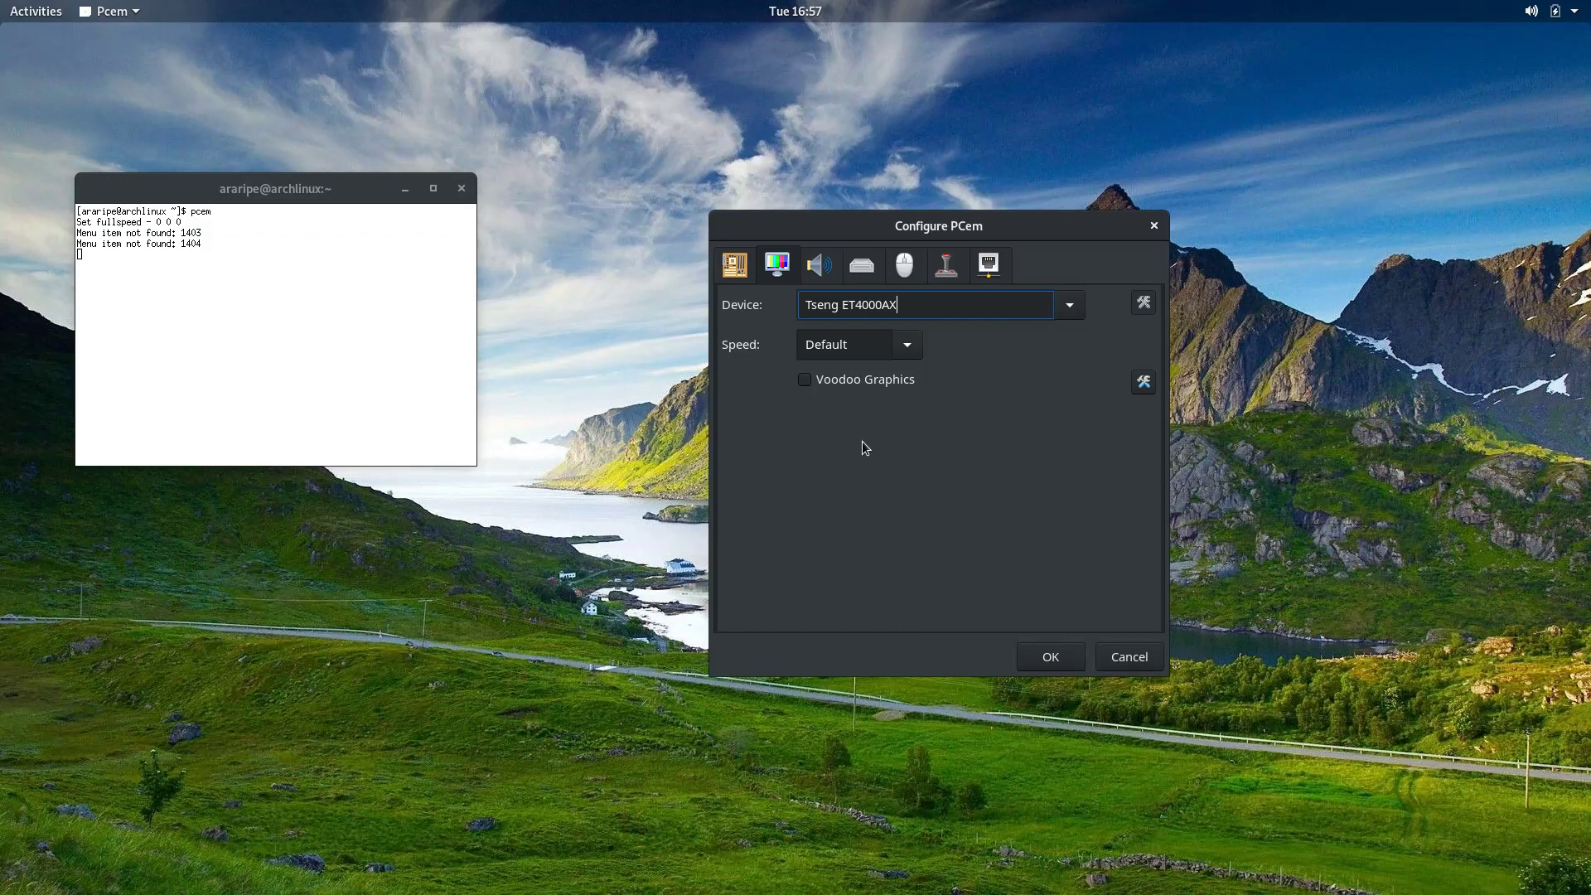
left_click(920, 348)
left_click(882, 530)
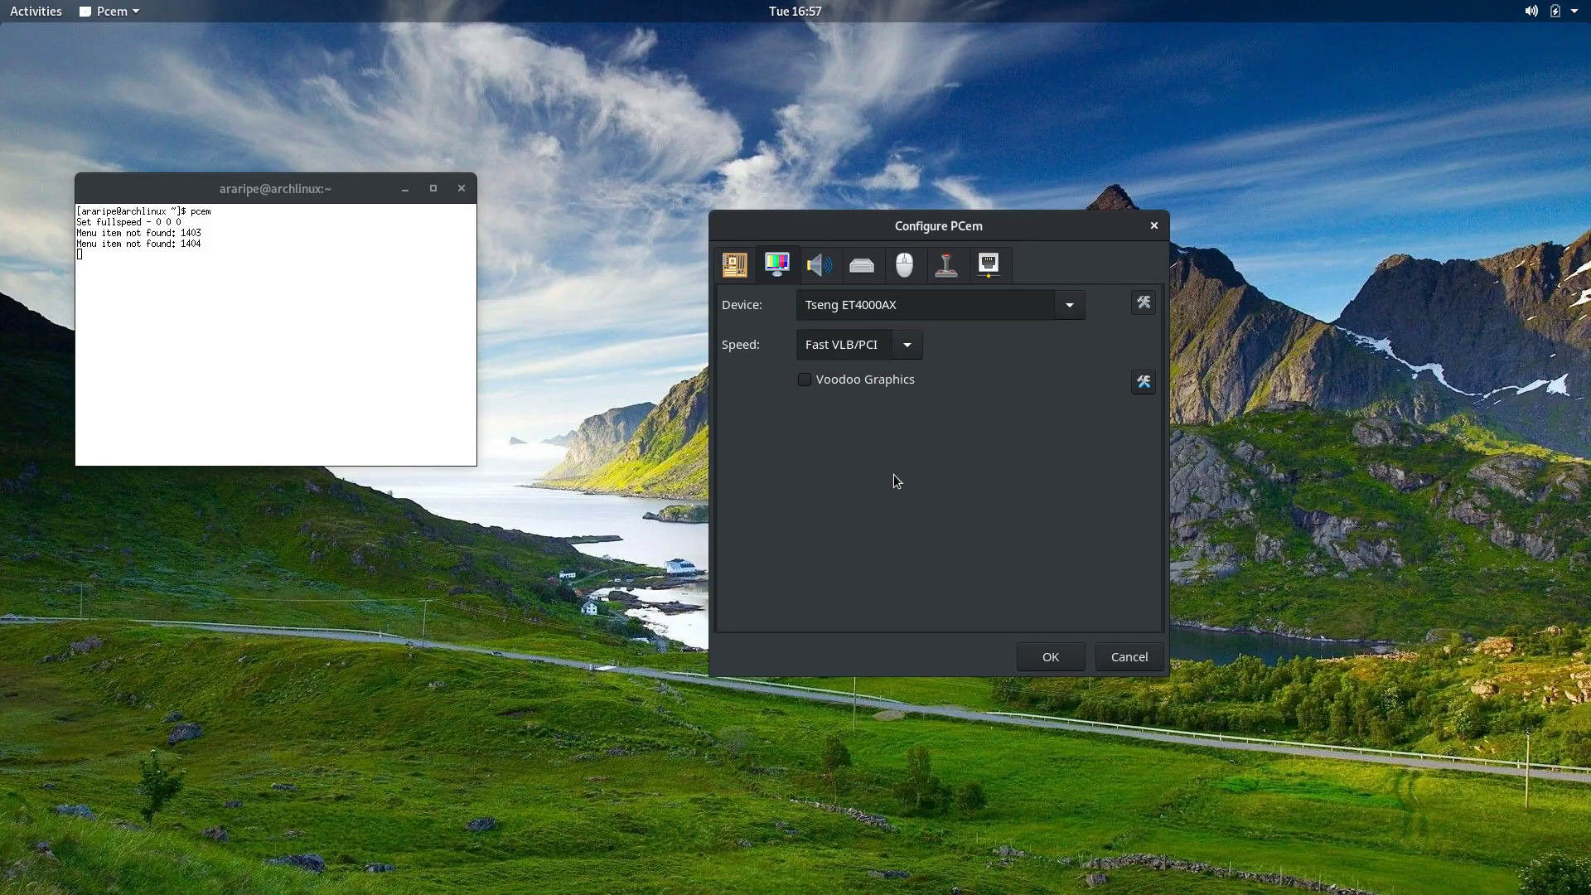
left_click(912, 342)
left_click(859, 542)
Review the Voodoo Graphics device settings, leaving Voodoo Graphics unchecked.
left_click(833, 305)
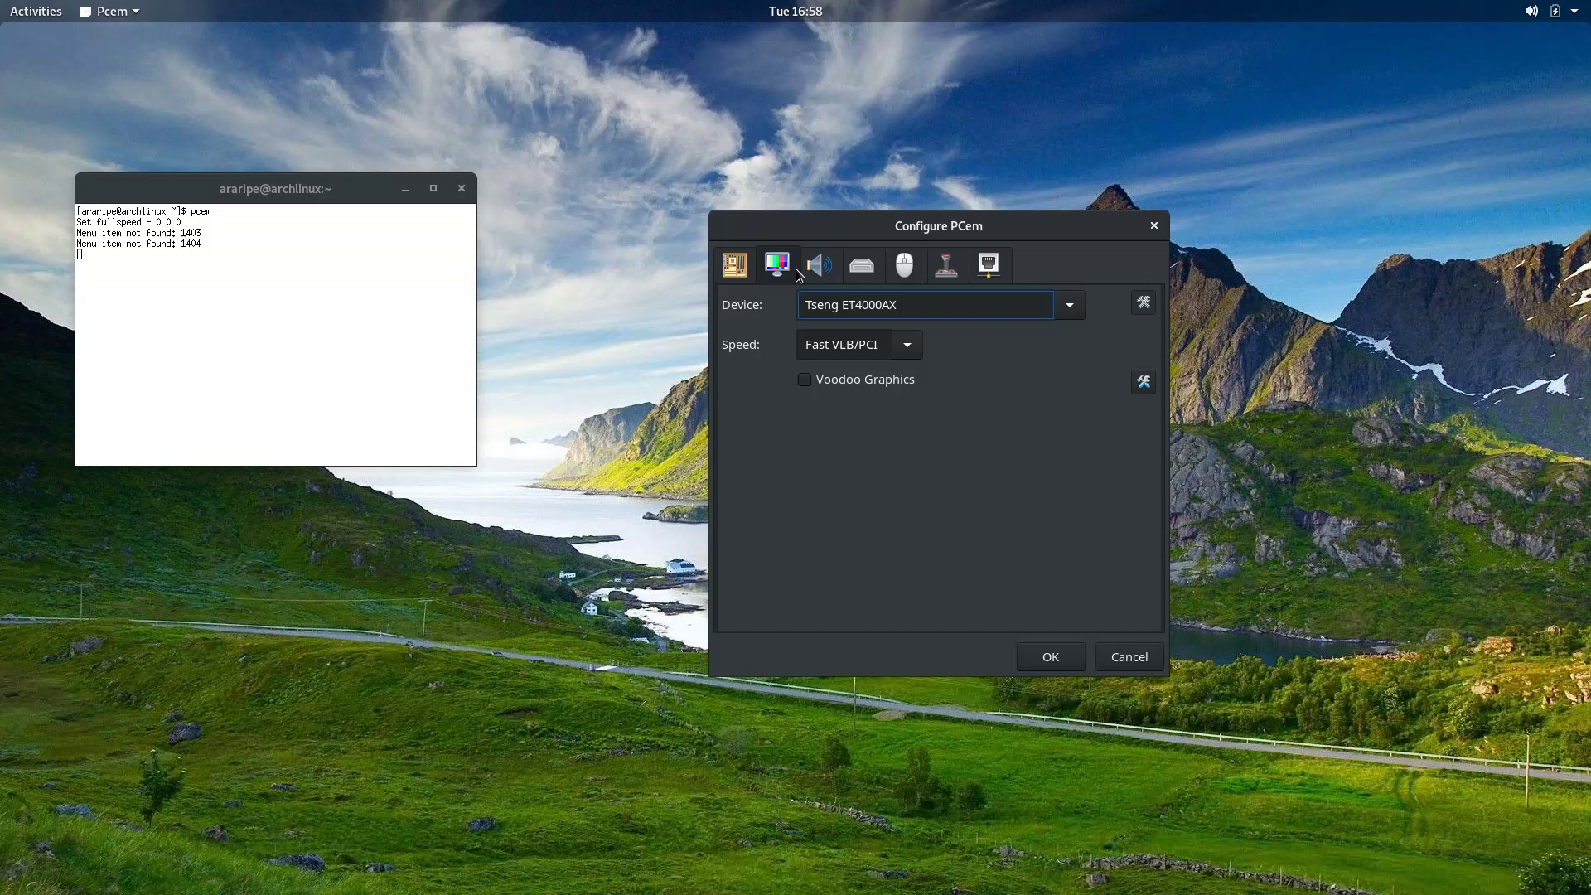
left_click(831, 379)
left_click(1144, 381)
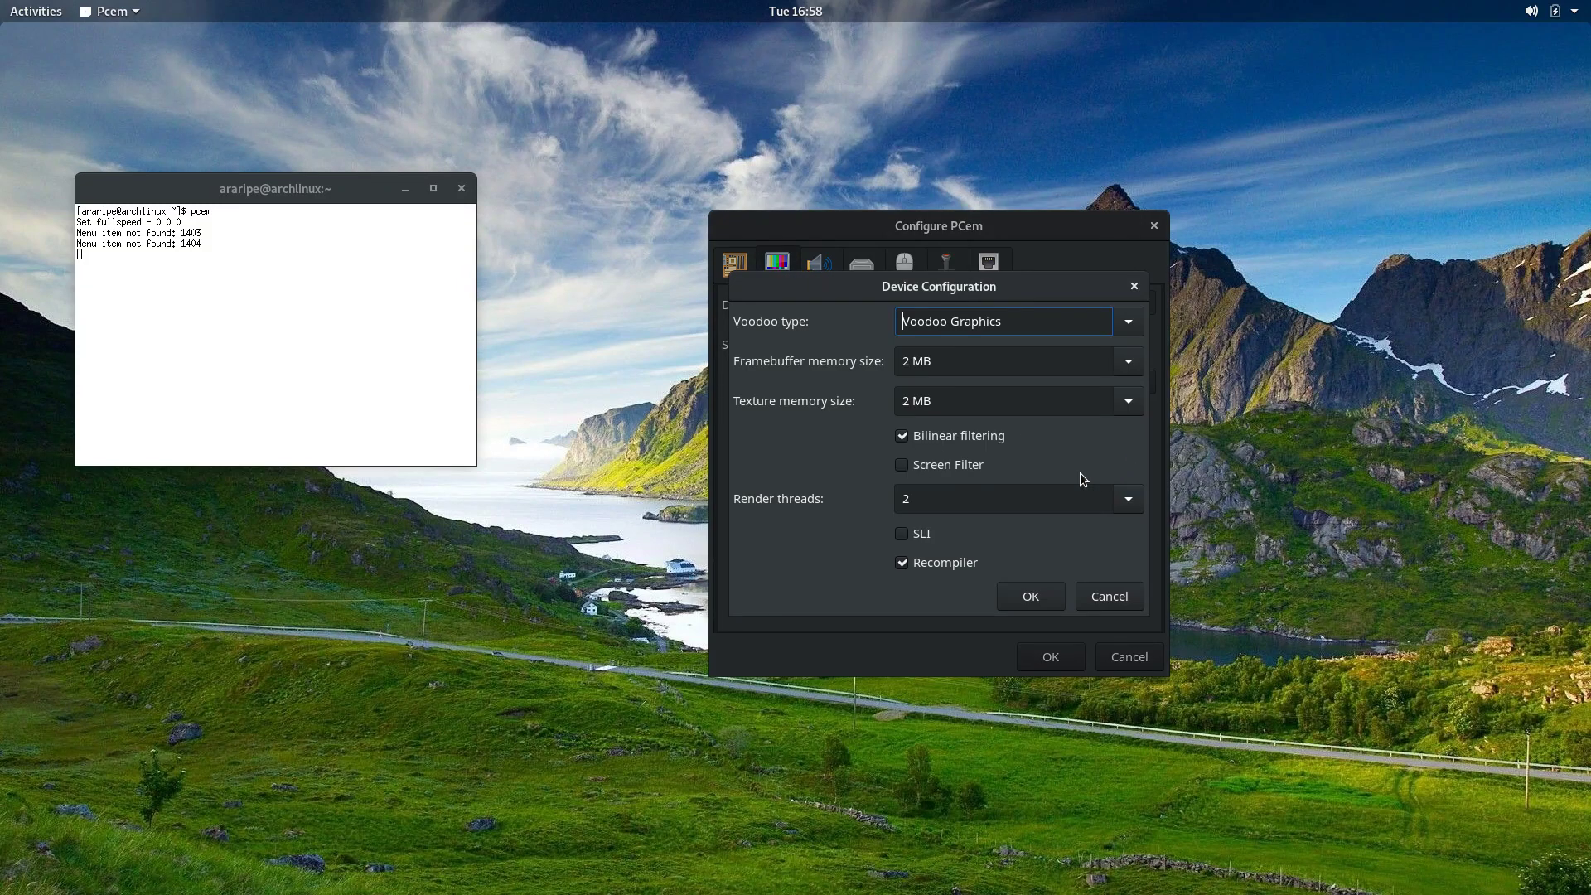
left_click(1030, 596)
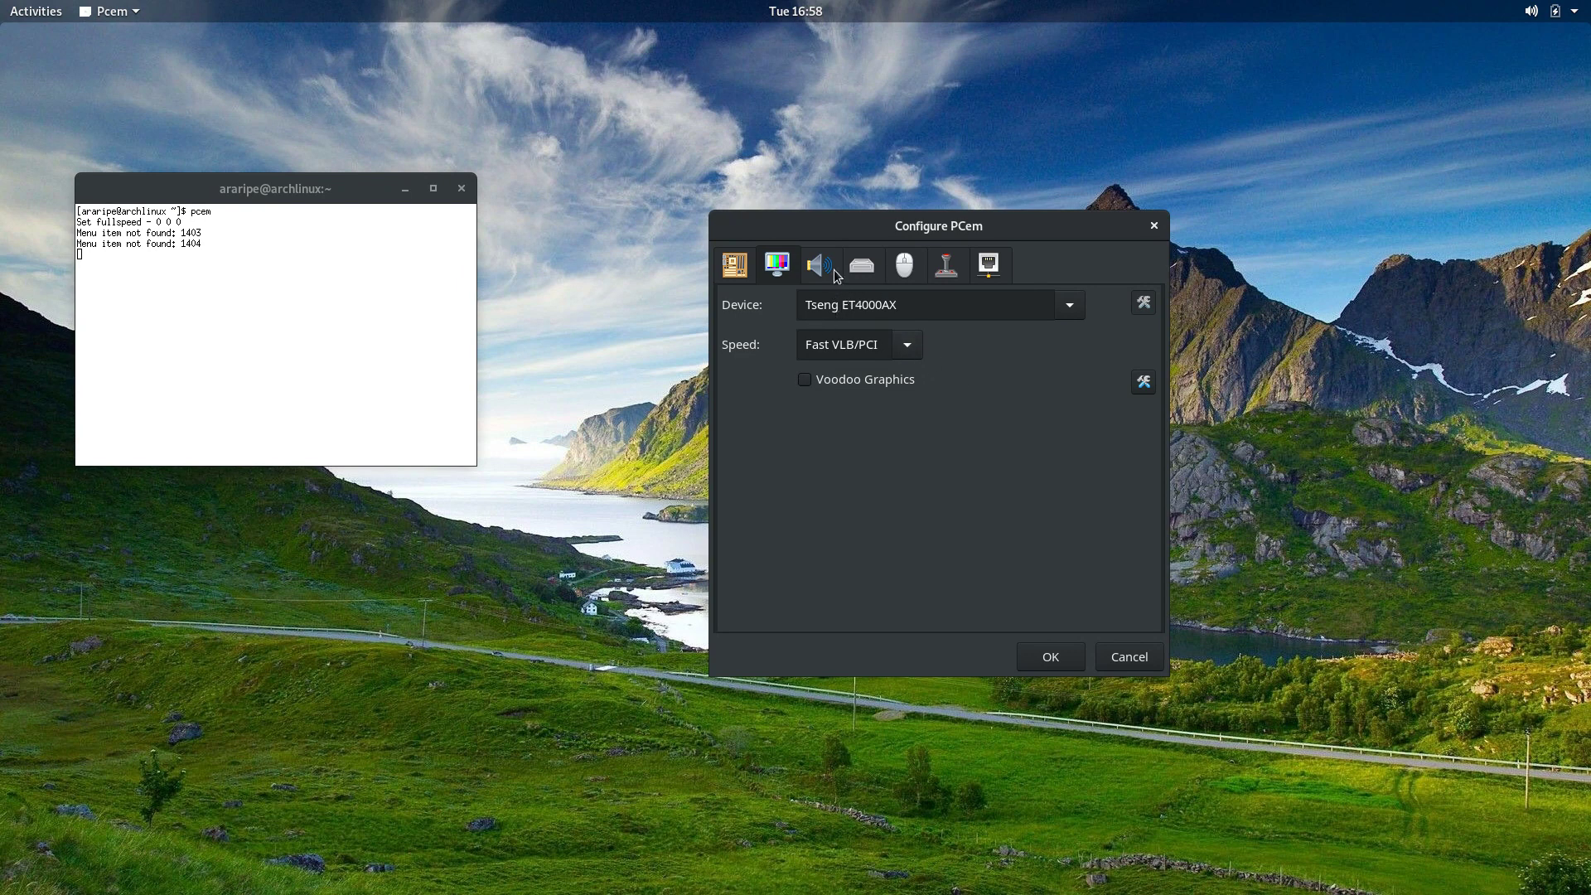
left_click_drag(824, 305, 969, 328)
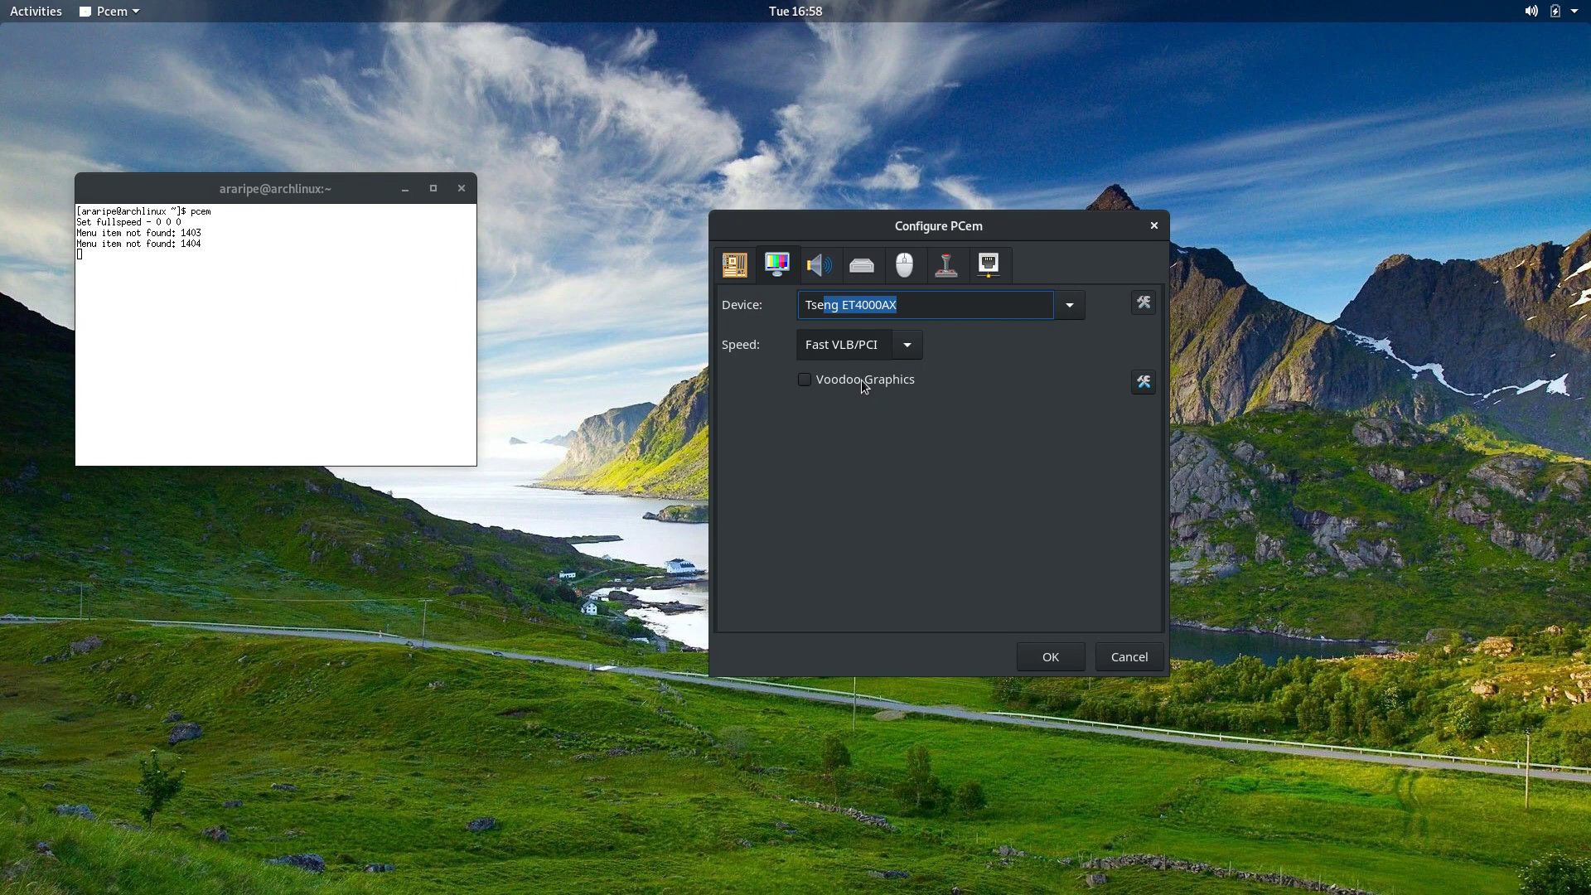
Set the sound card to Sound Blaster 2.0 with the LPT sound device left as None.
left_click(819, 264)
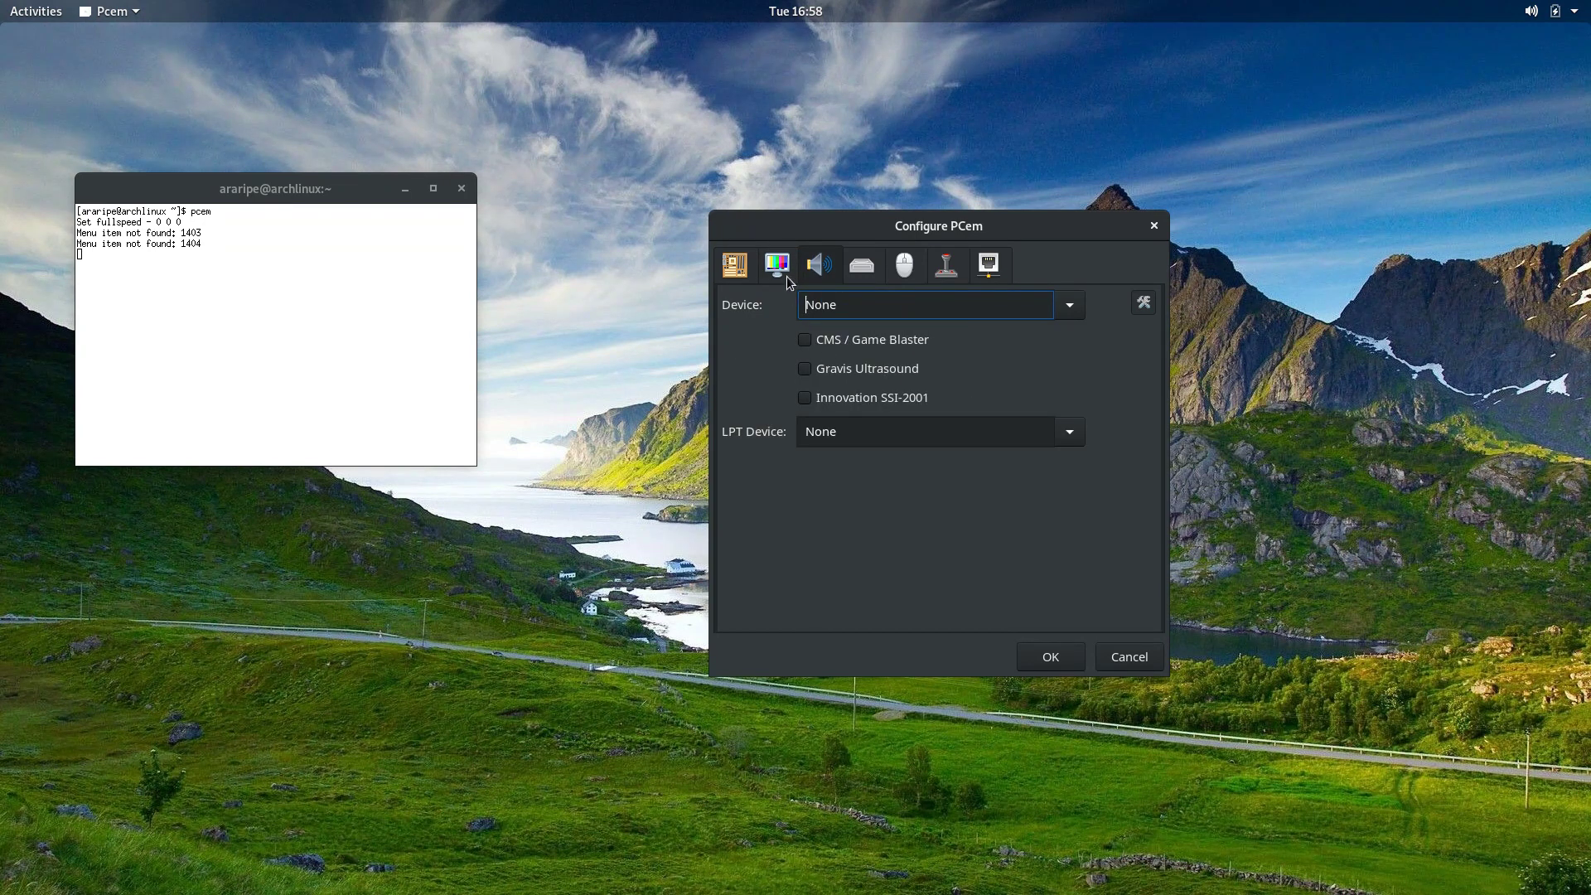
left_click(1069, 305)
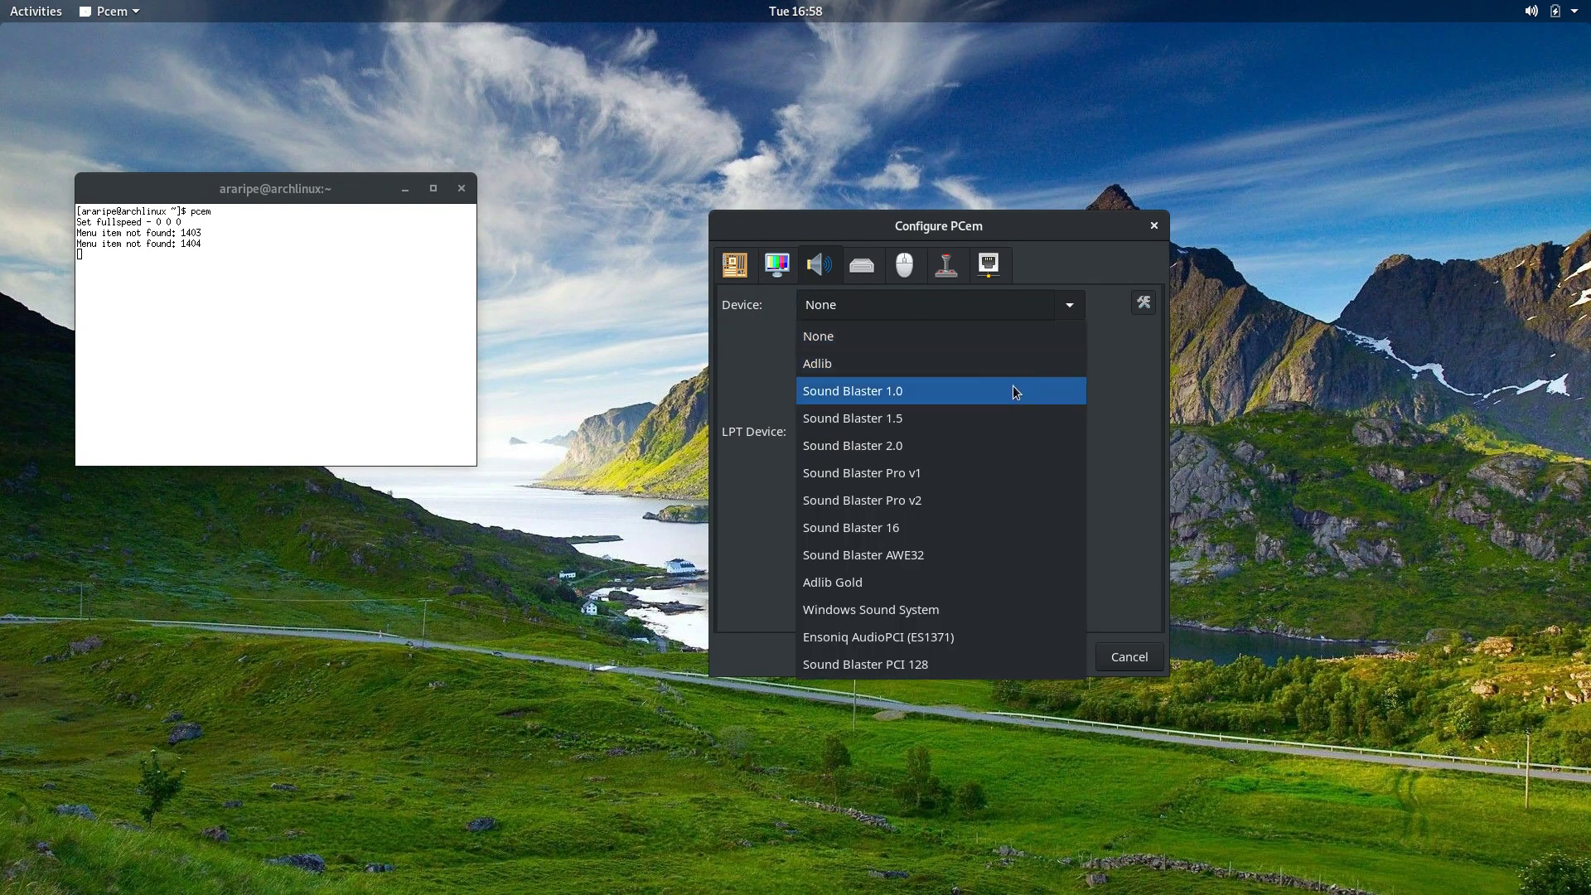
left_click(992, 436)
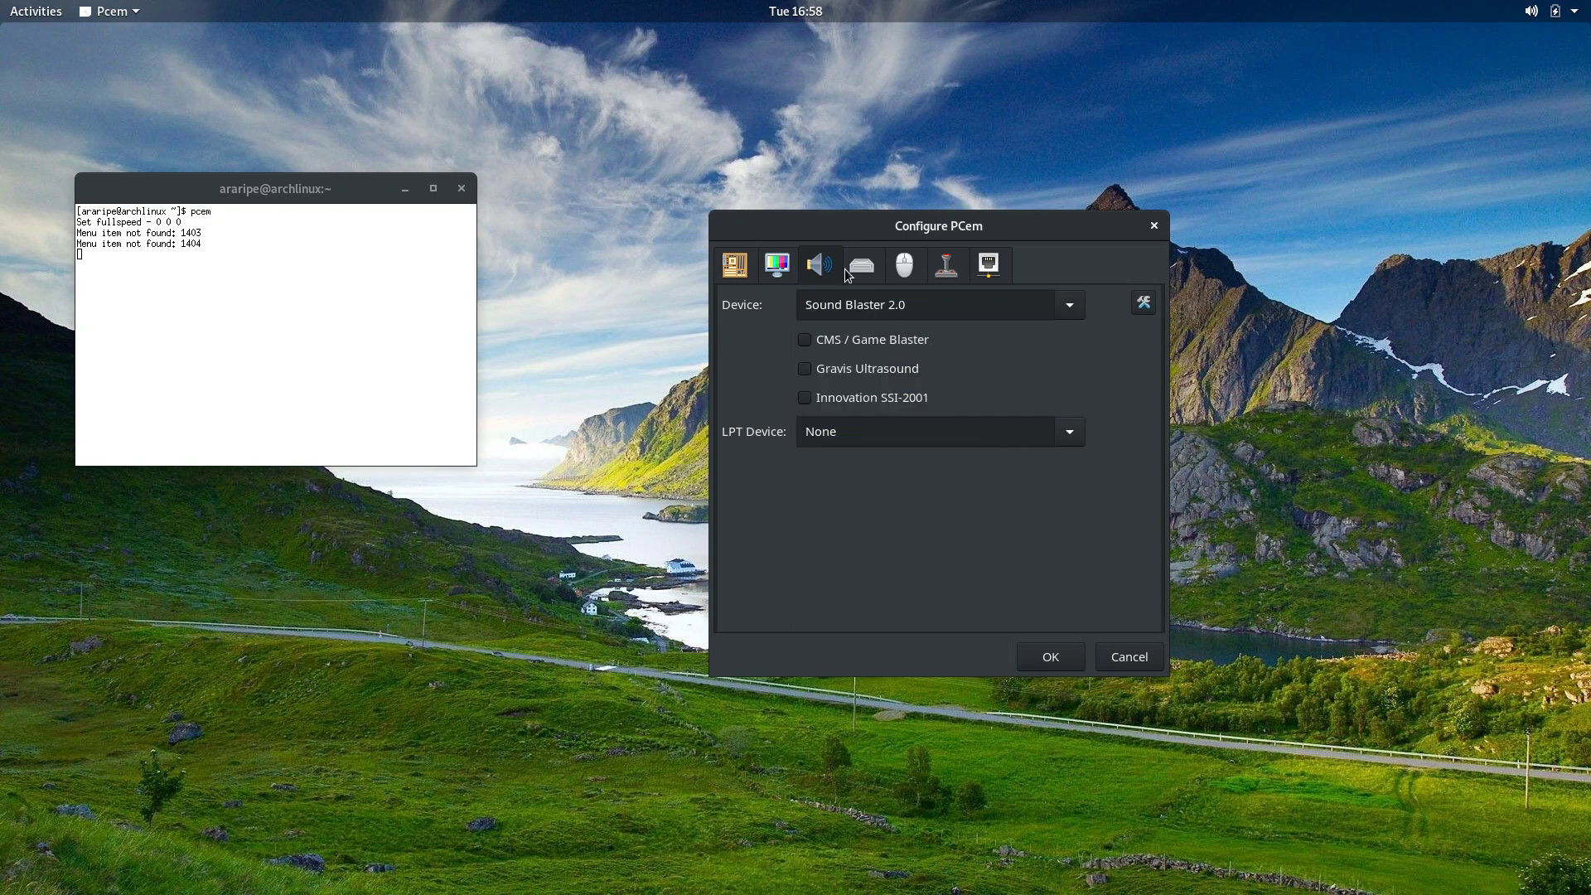
mouse_move(808, 301)
left_mouse_down()
mouse_move(931, 316)
mouse_move(783, 293)
left_mouse_up()
left_click(1059, 315)
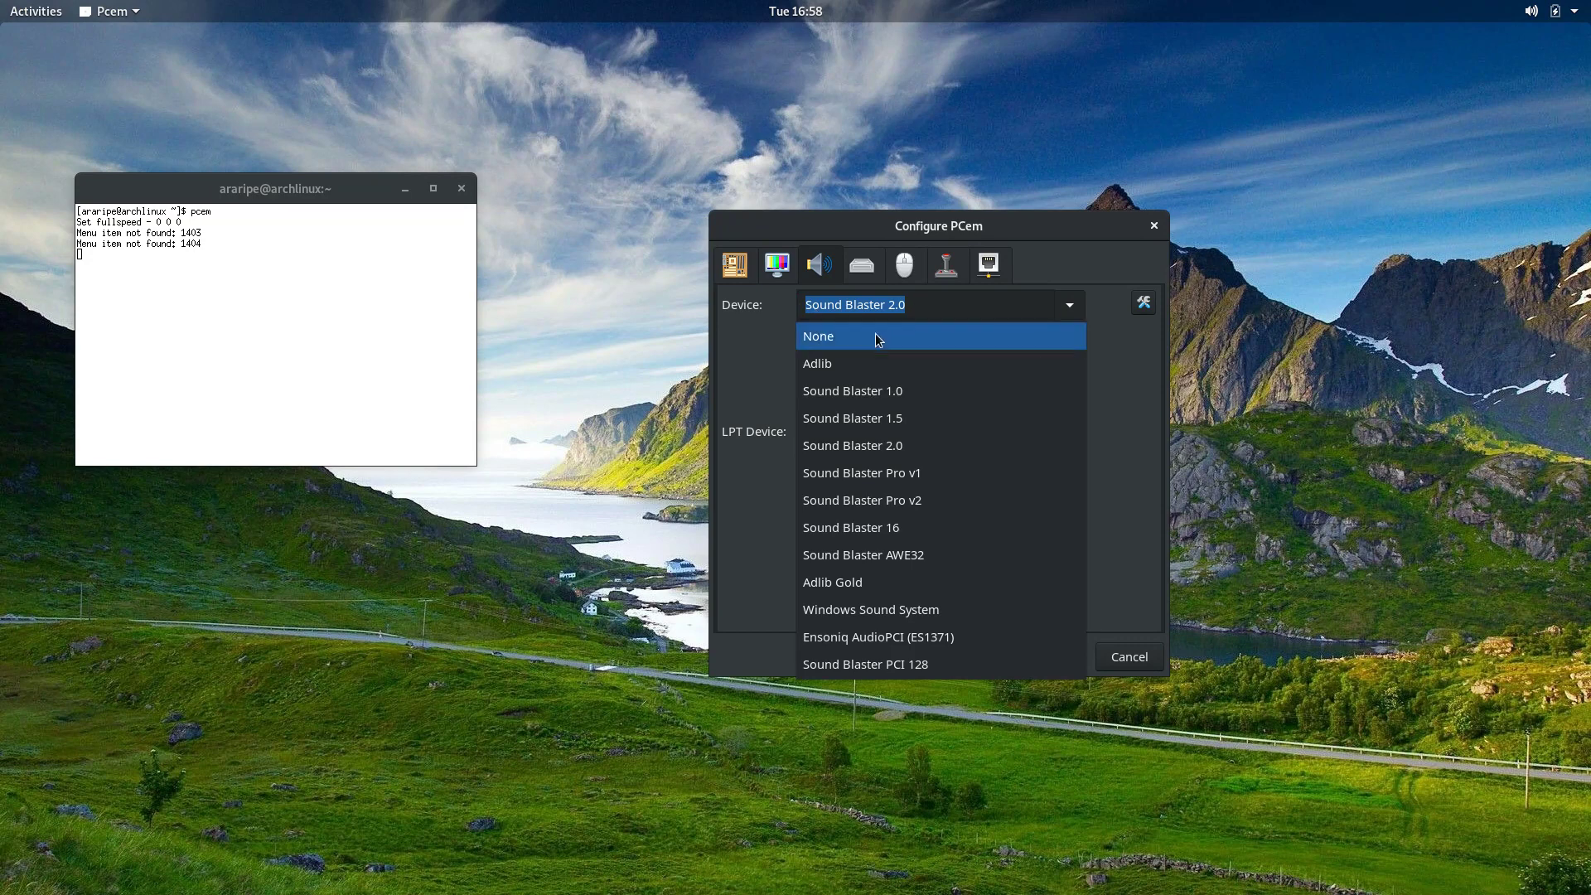
left_click(763, 464)
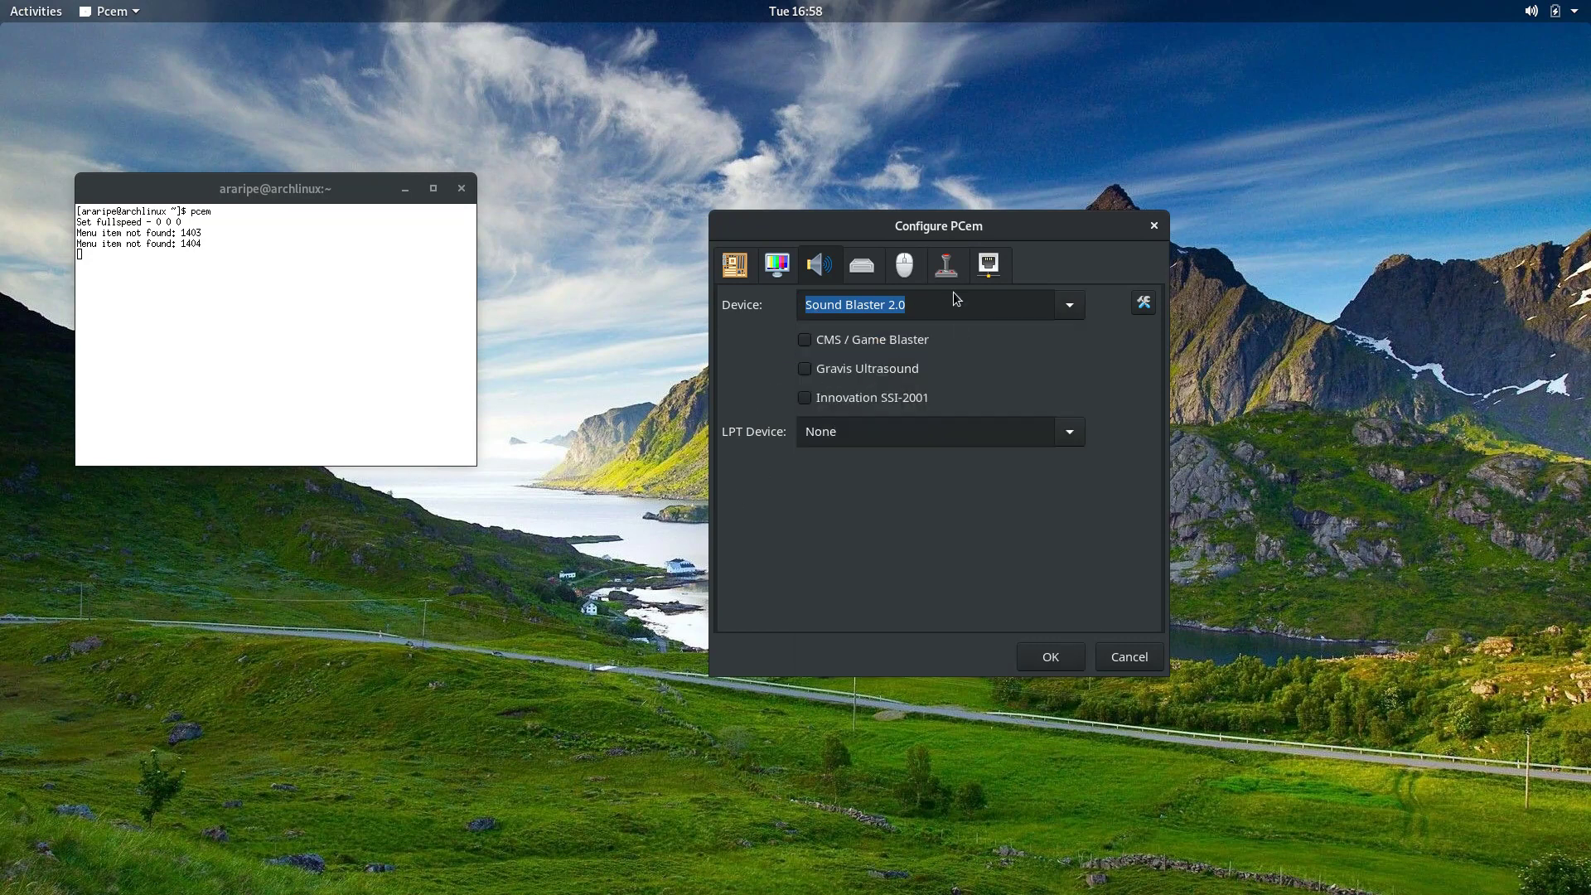
left_click(918, 439)
left_click(1069, 432)
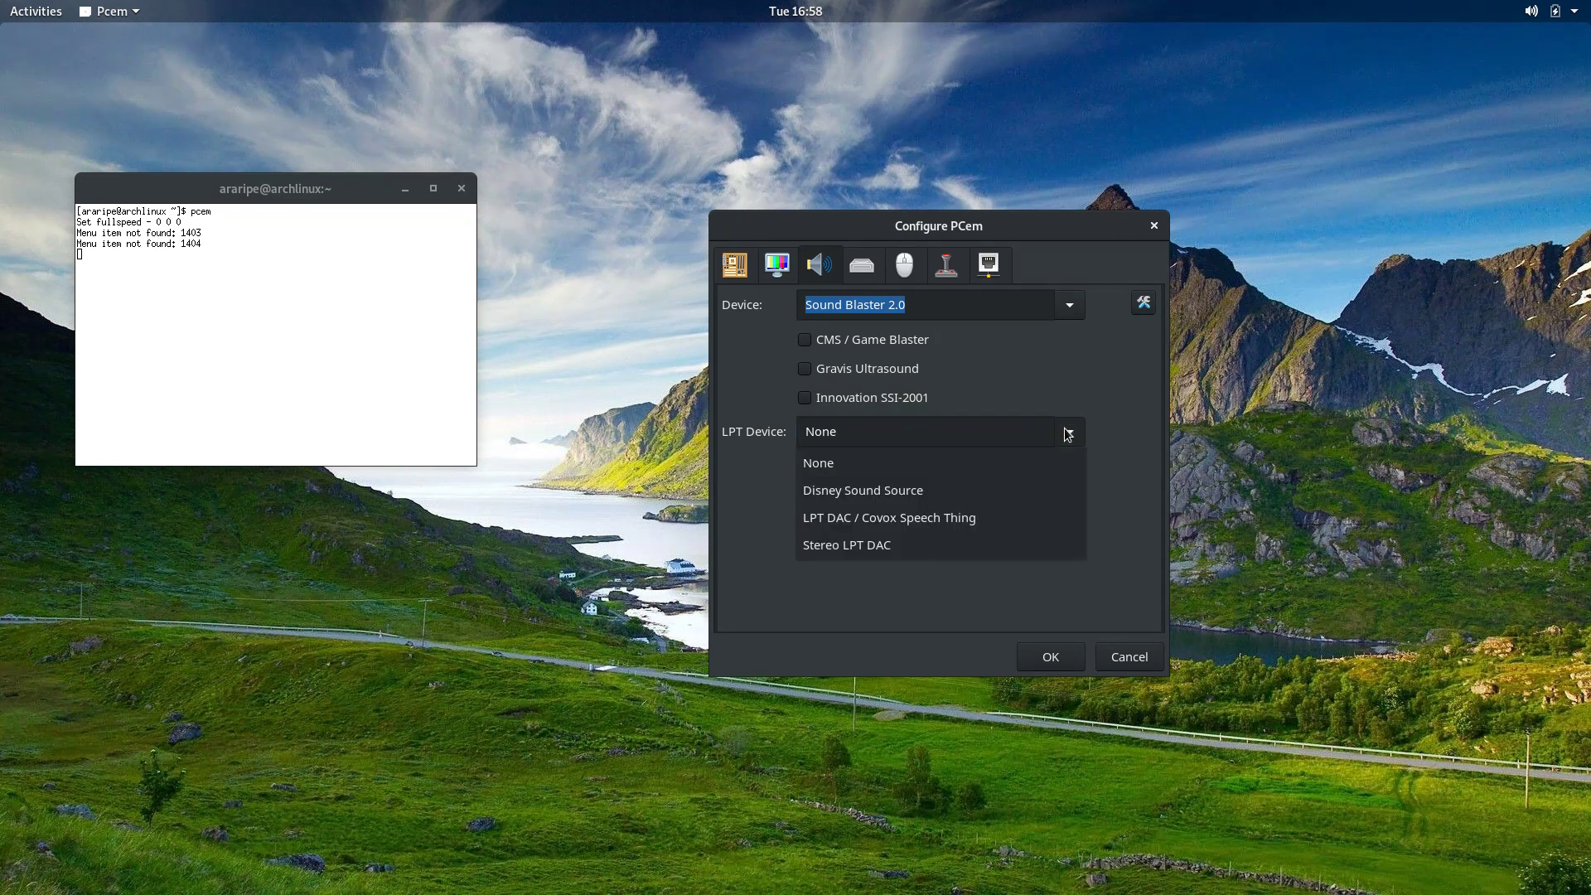
left_click(1068, 435)
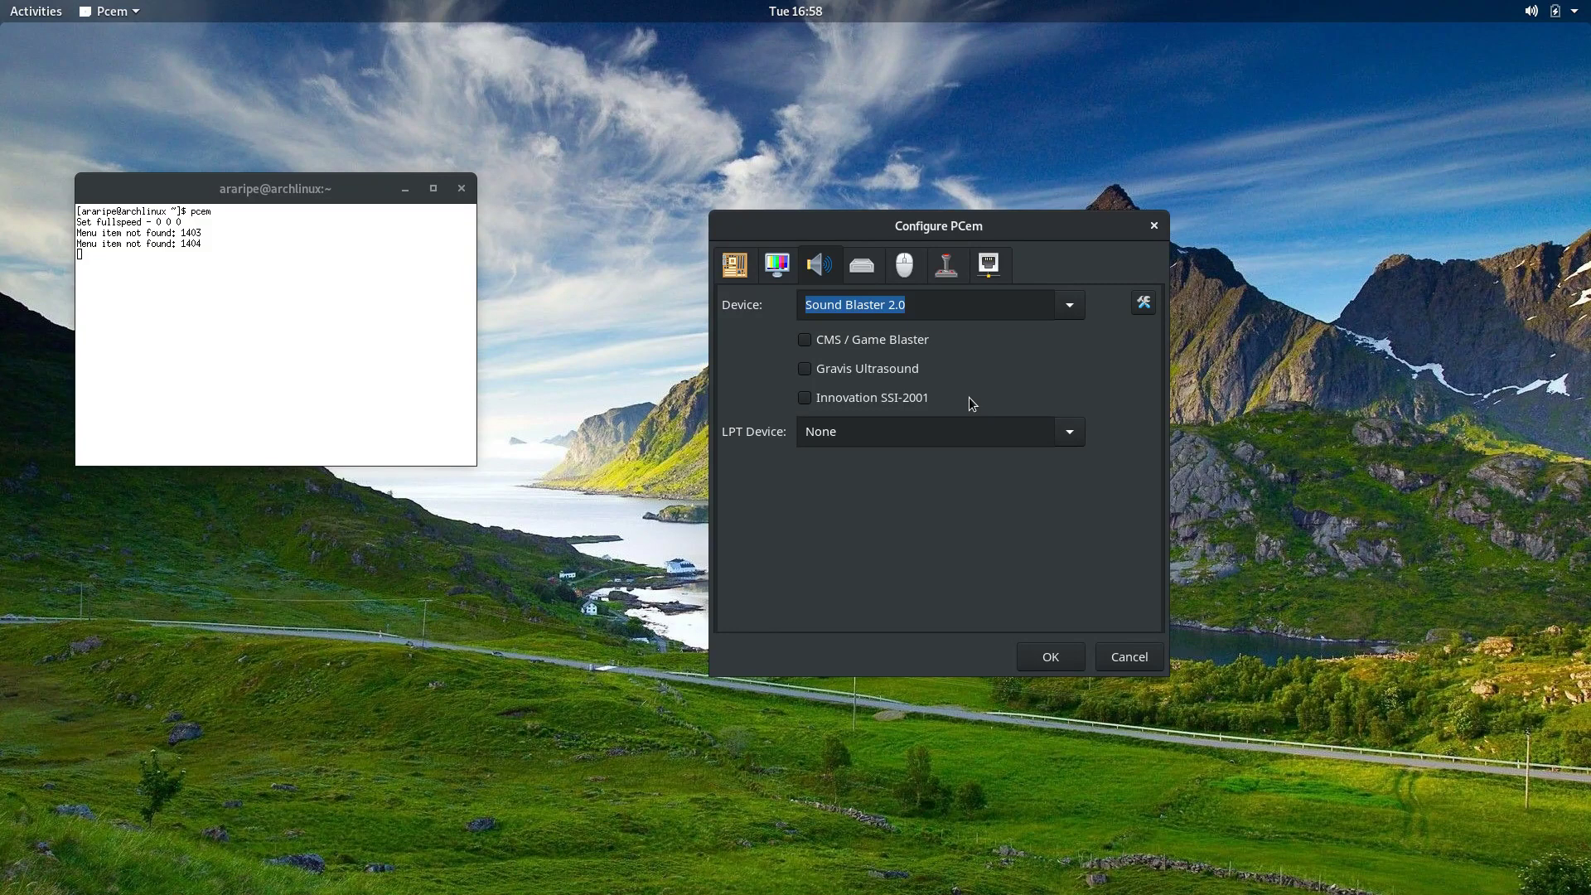
left_click(875, 272)
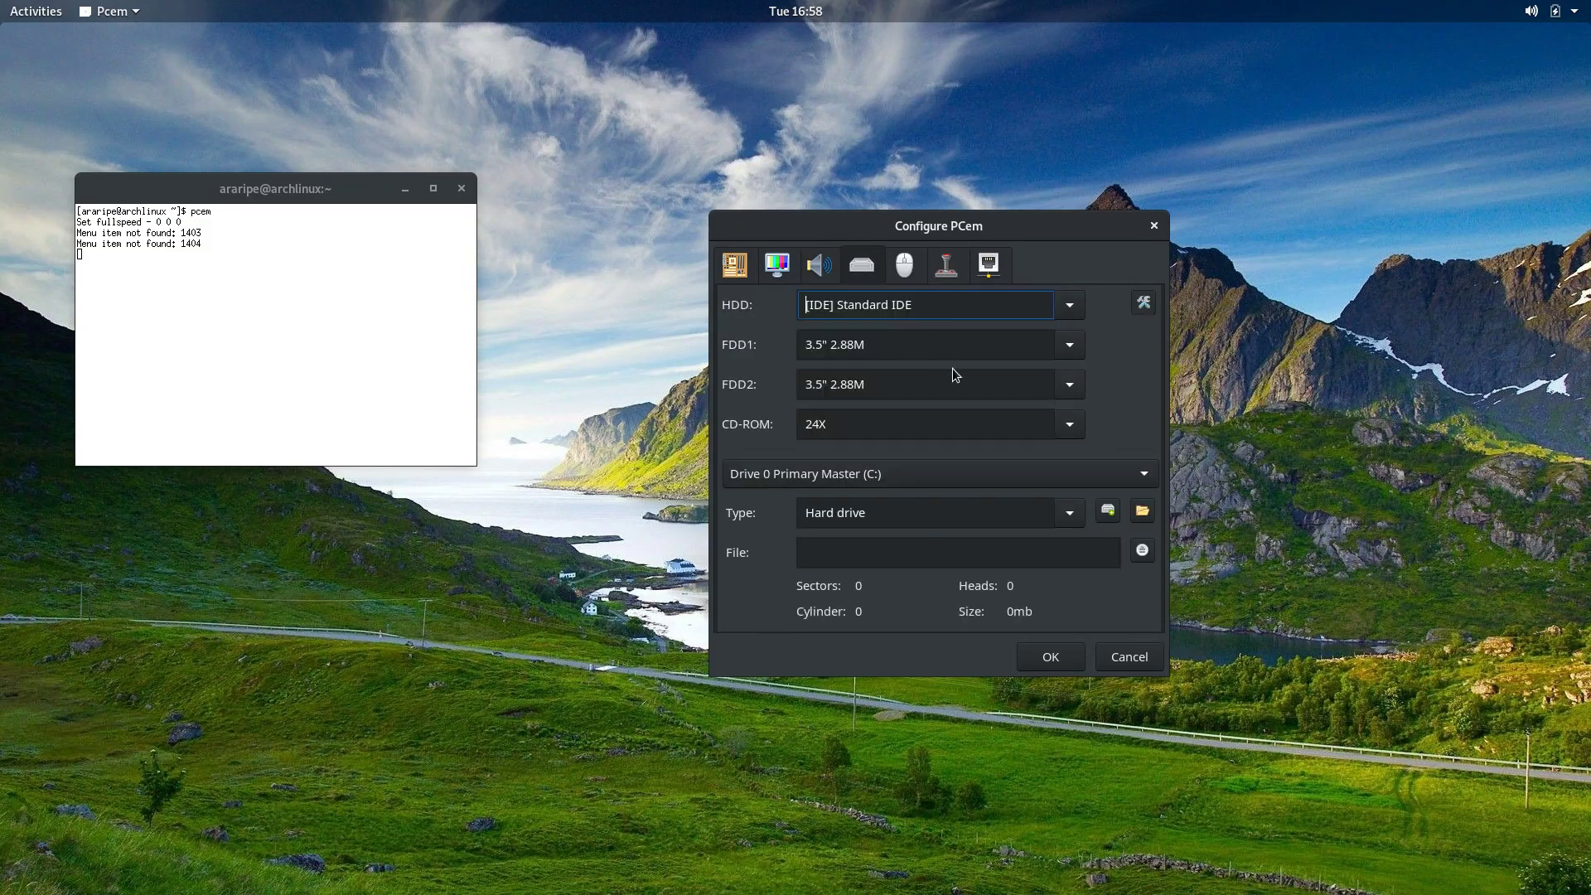
Keep Standard IDE as the controller with Drive 0 Primary Master (C:) selected.
left_click(1078, 310)
left_click(1079, 310)
left_click(1074, 470)
left_click(1061, 472)
Start a new hard disk image with 711 cylinders, giving a 349 MB size.
left_click(1107, 512)
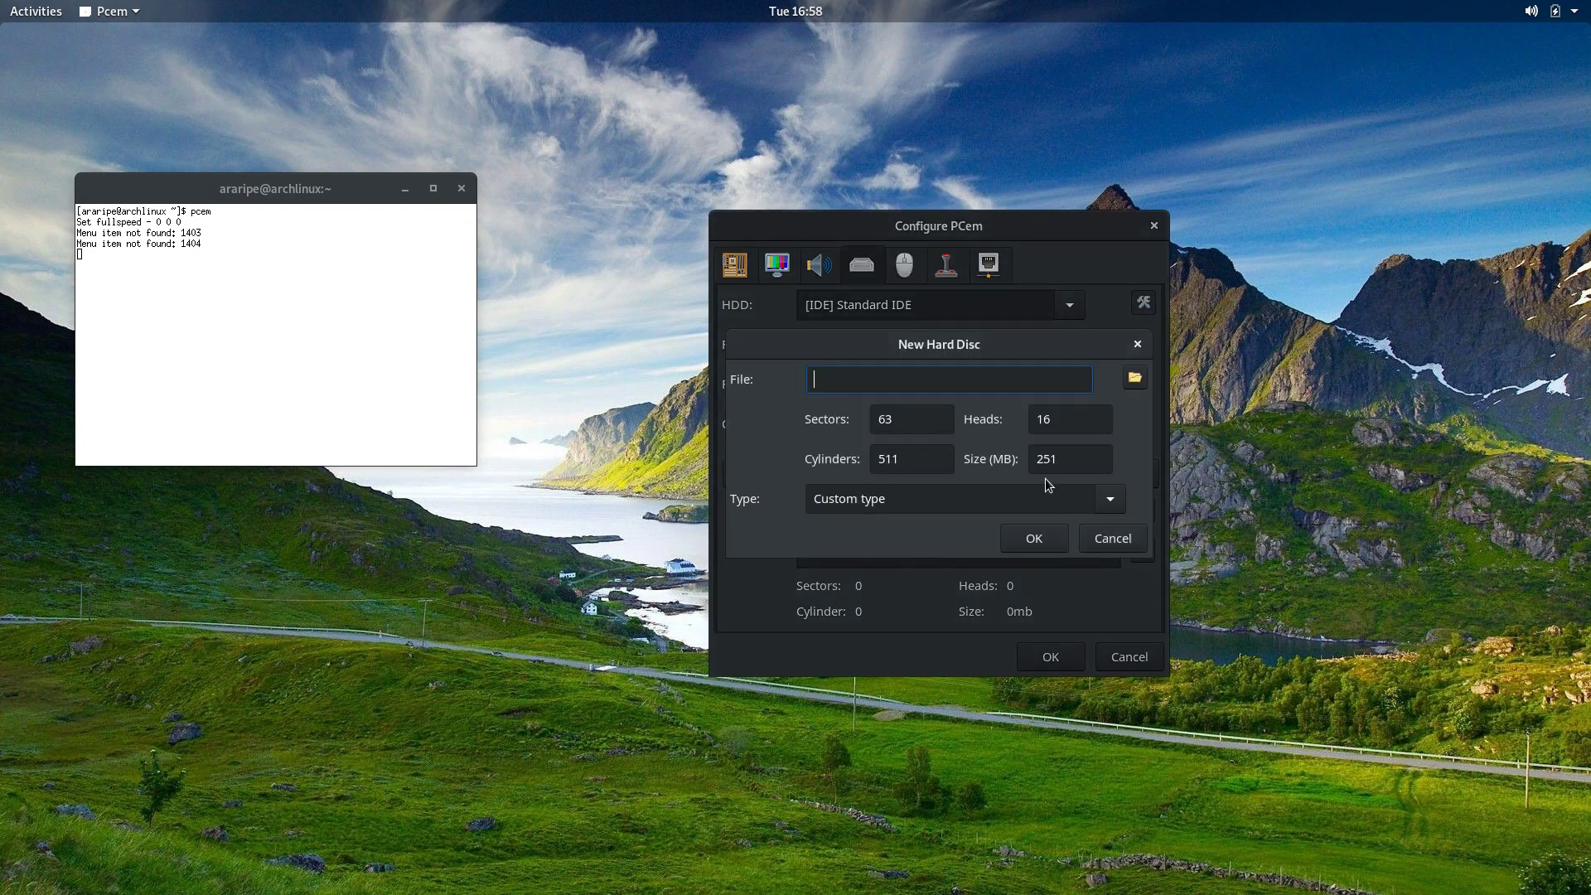
left_click(1069, 464)
left_click_drag(889, 460, 866, 460)
key("BackSpace")
type("5")
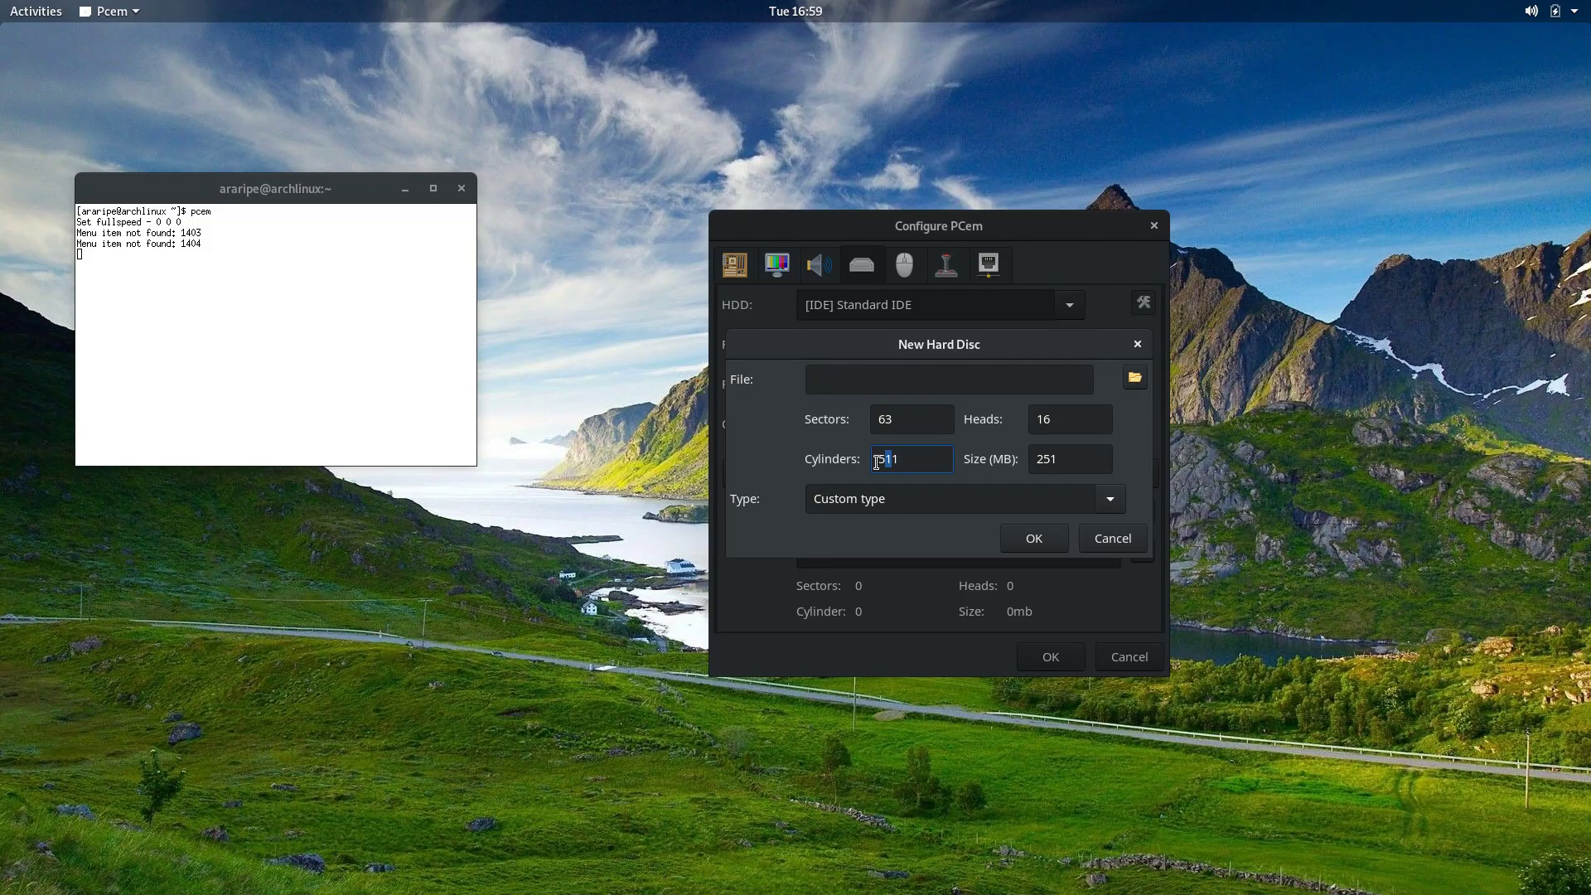
key("BackSpace")
type("7")
left_click_drag(1099, 454, 1048, 456)
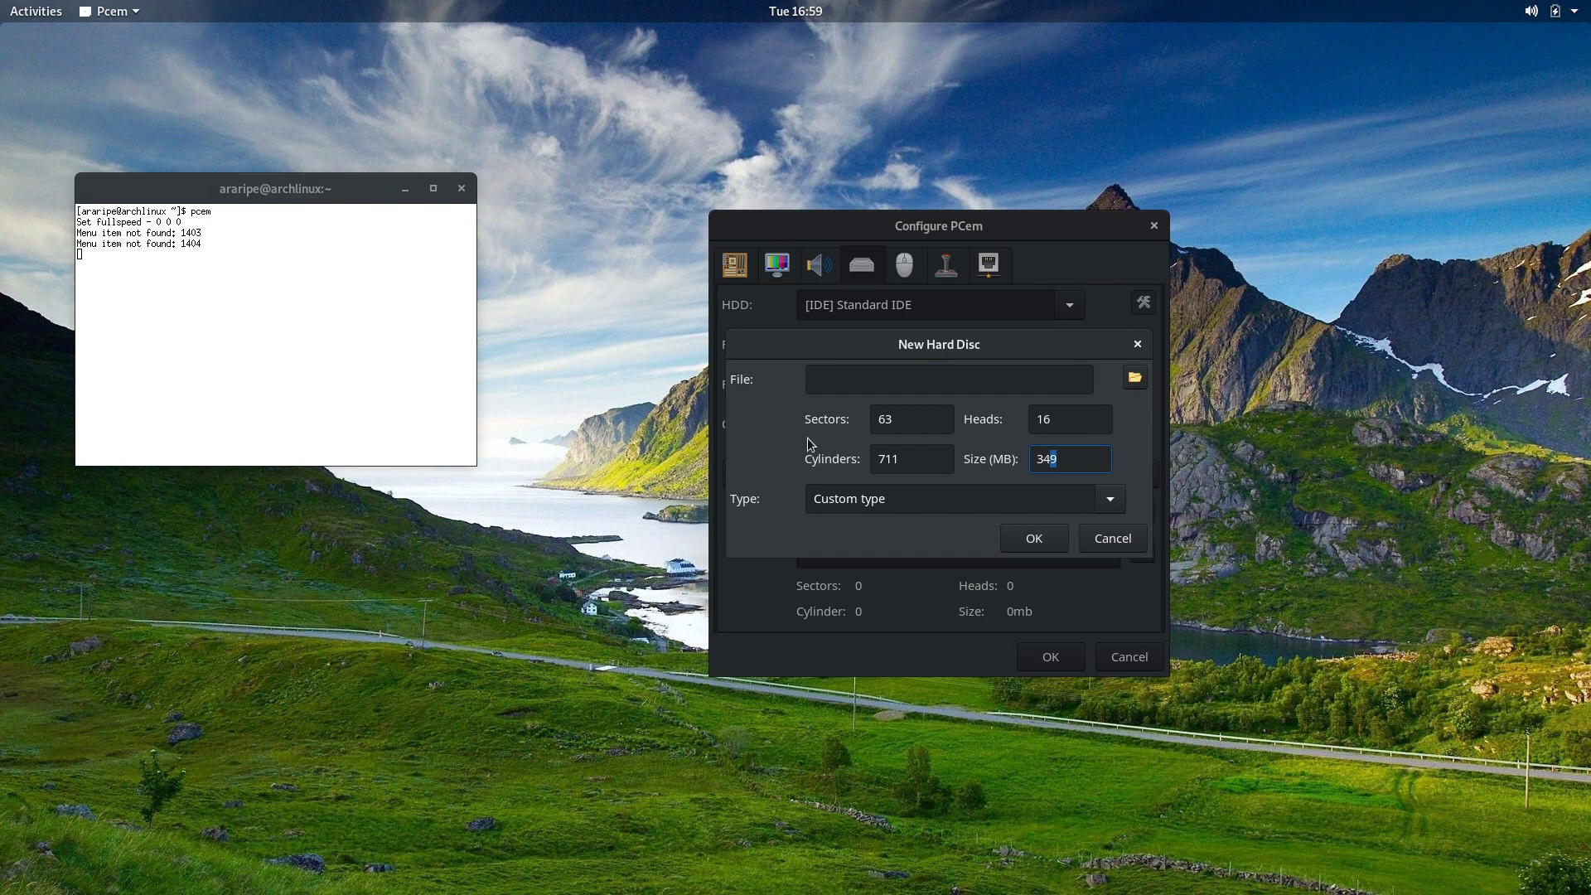
left_click(915, 459)
Save the new disk image as 267.img in Documents and create it.
left_click(899, 382)
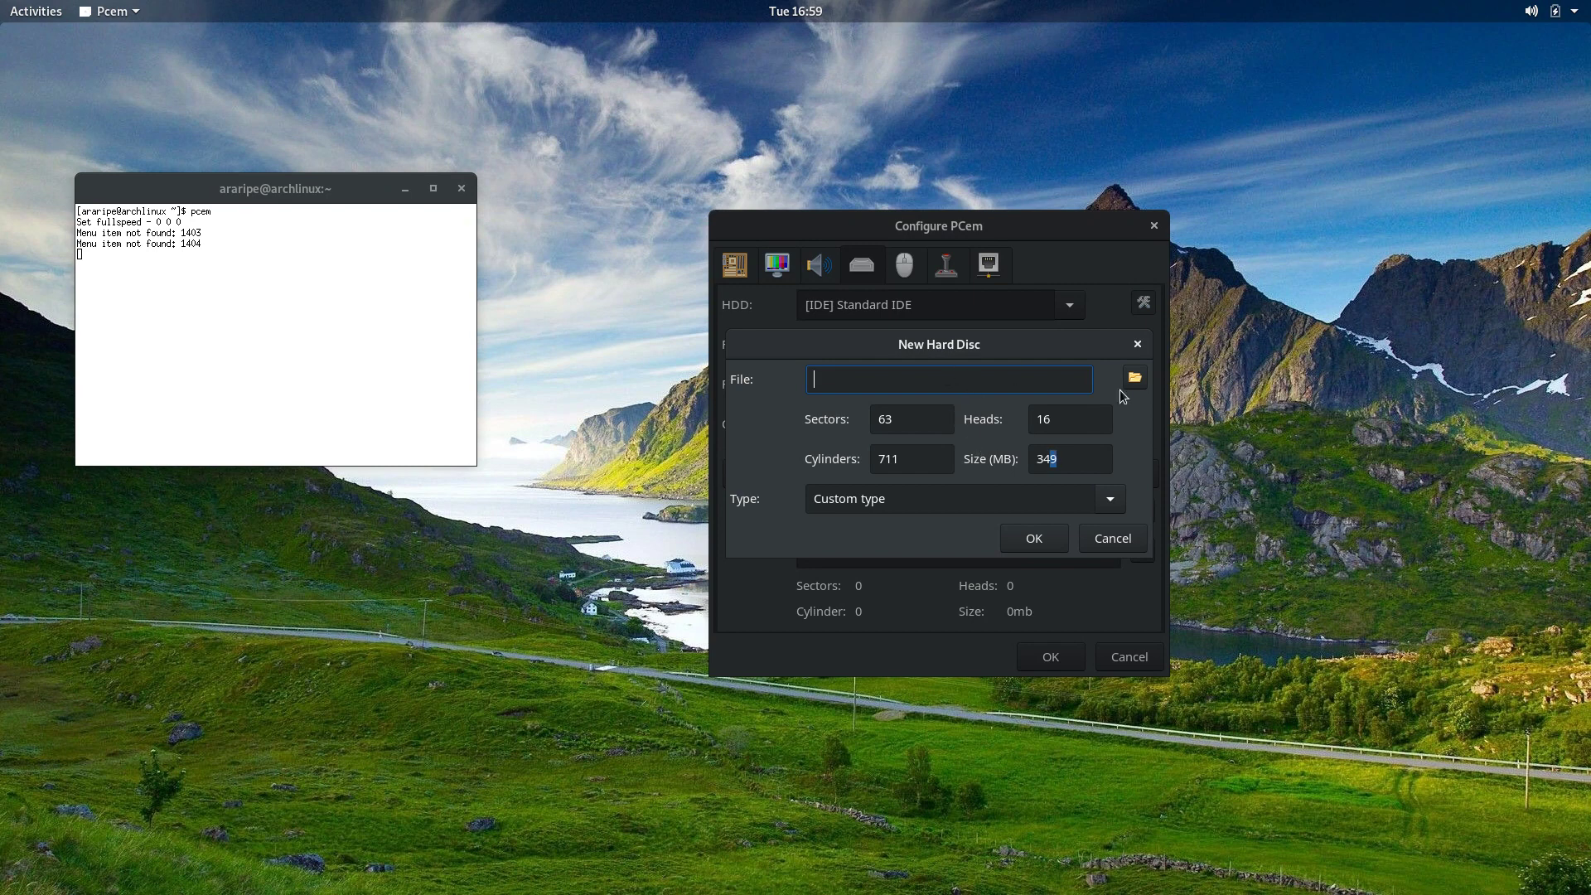
left_click(1134, 379)
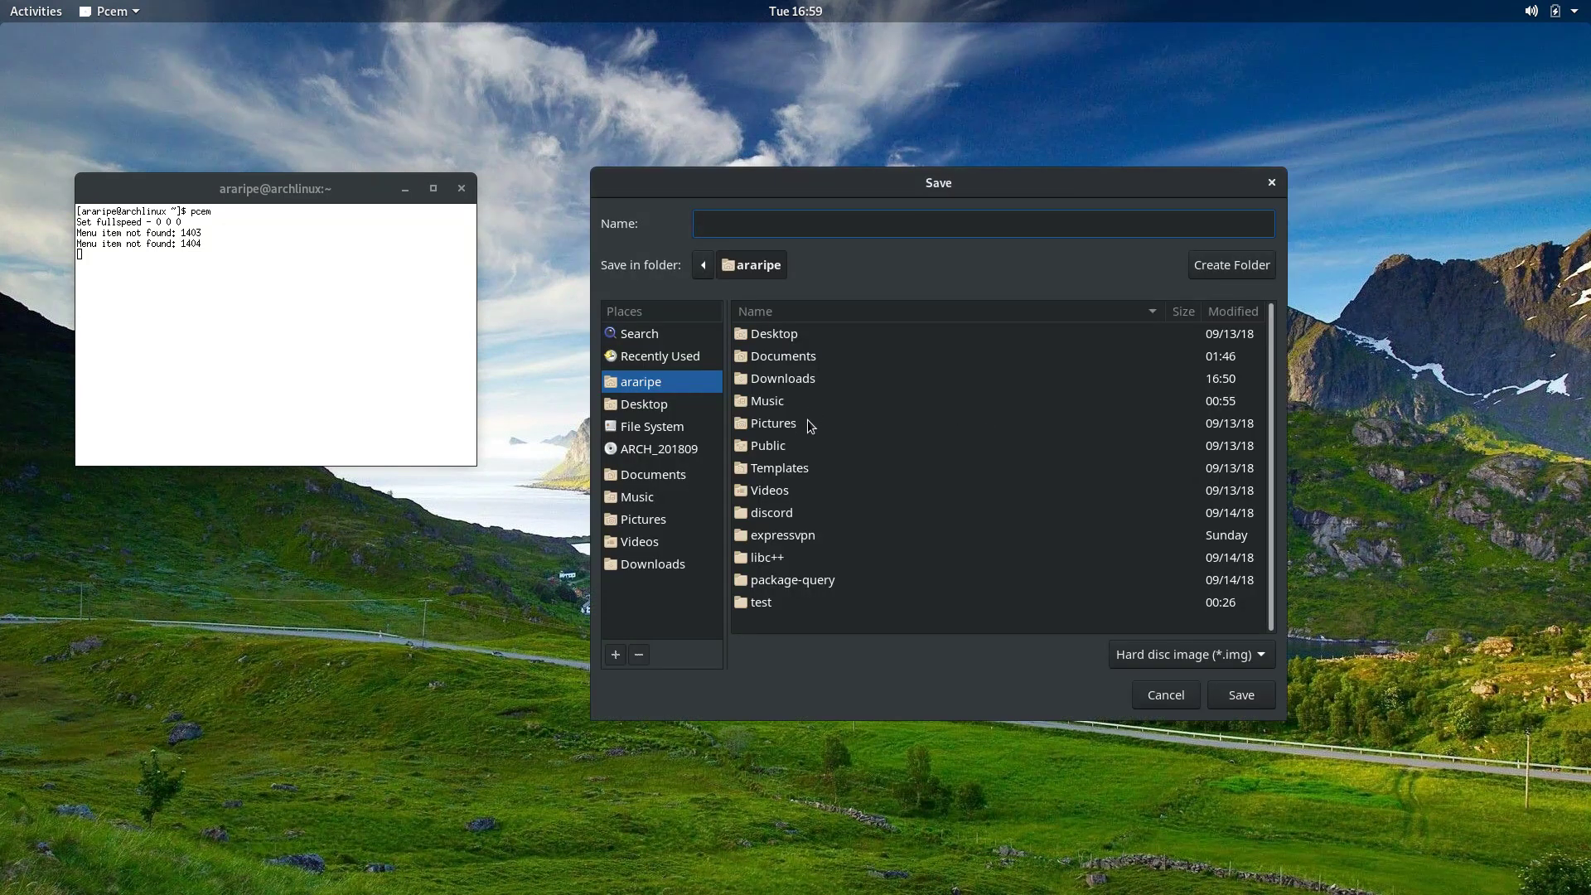
double_click(783, 357)
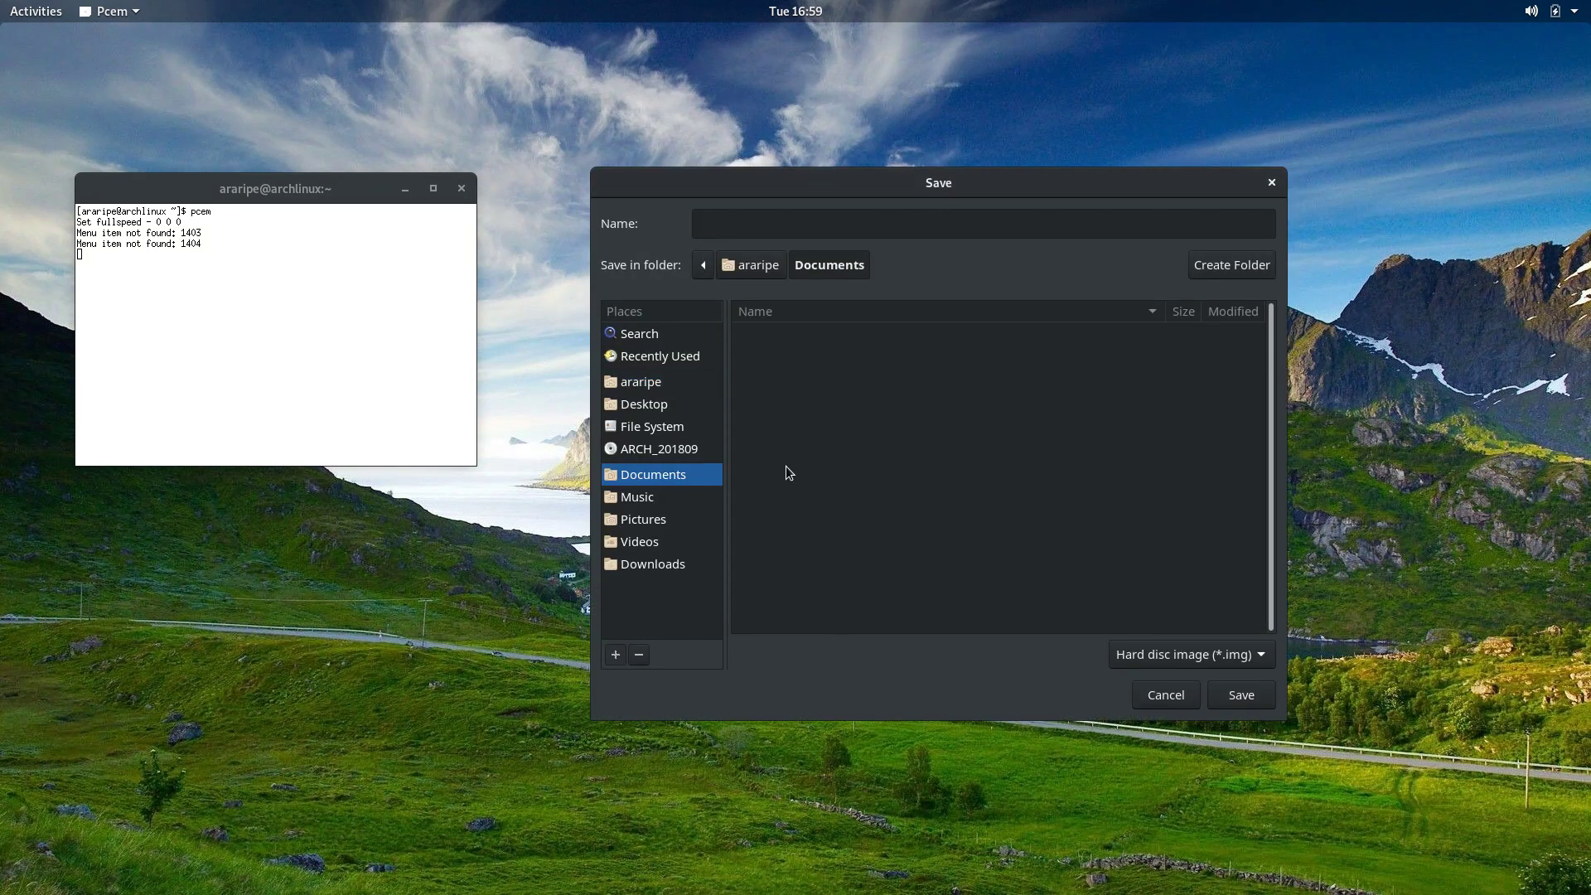
left_click(819, 229)
type("267")
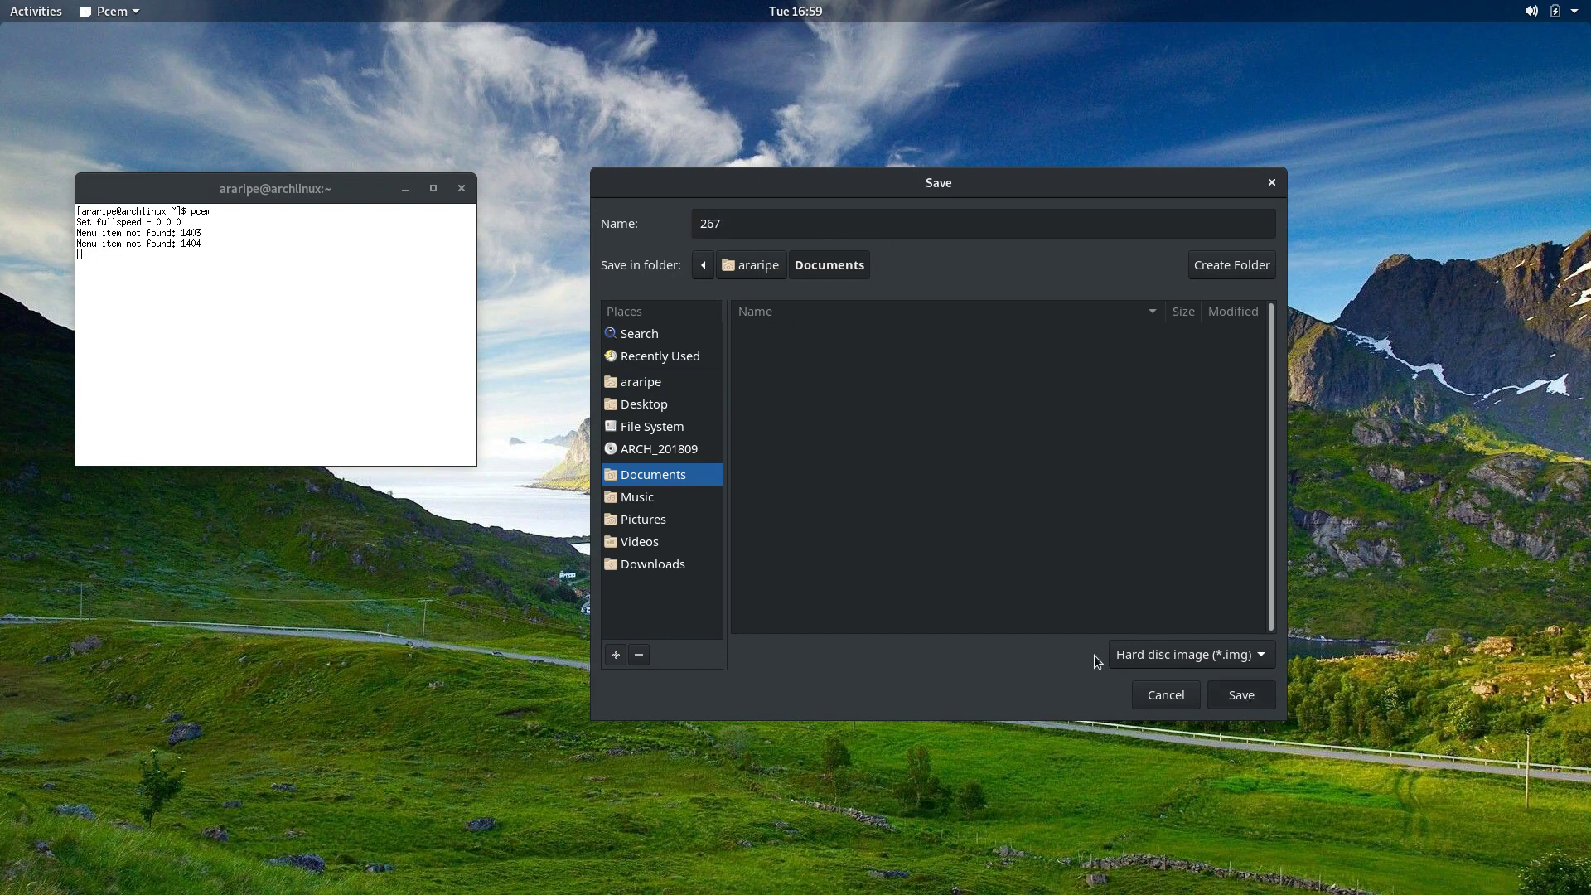
key("Return")
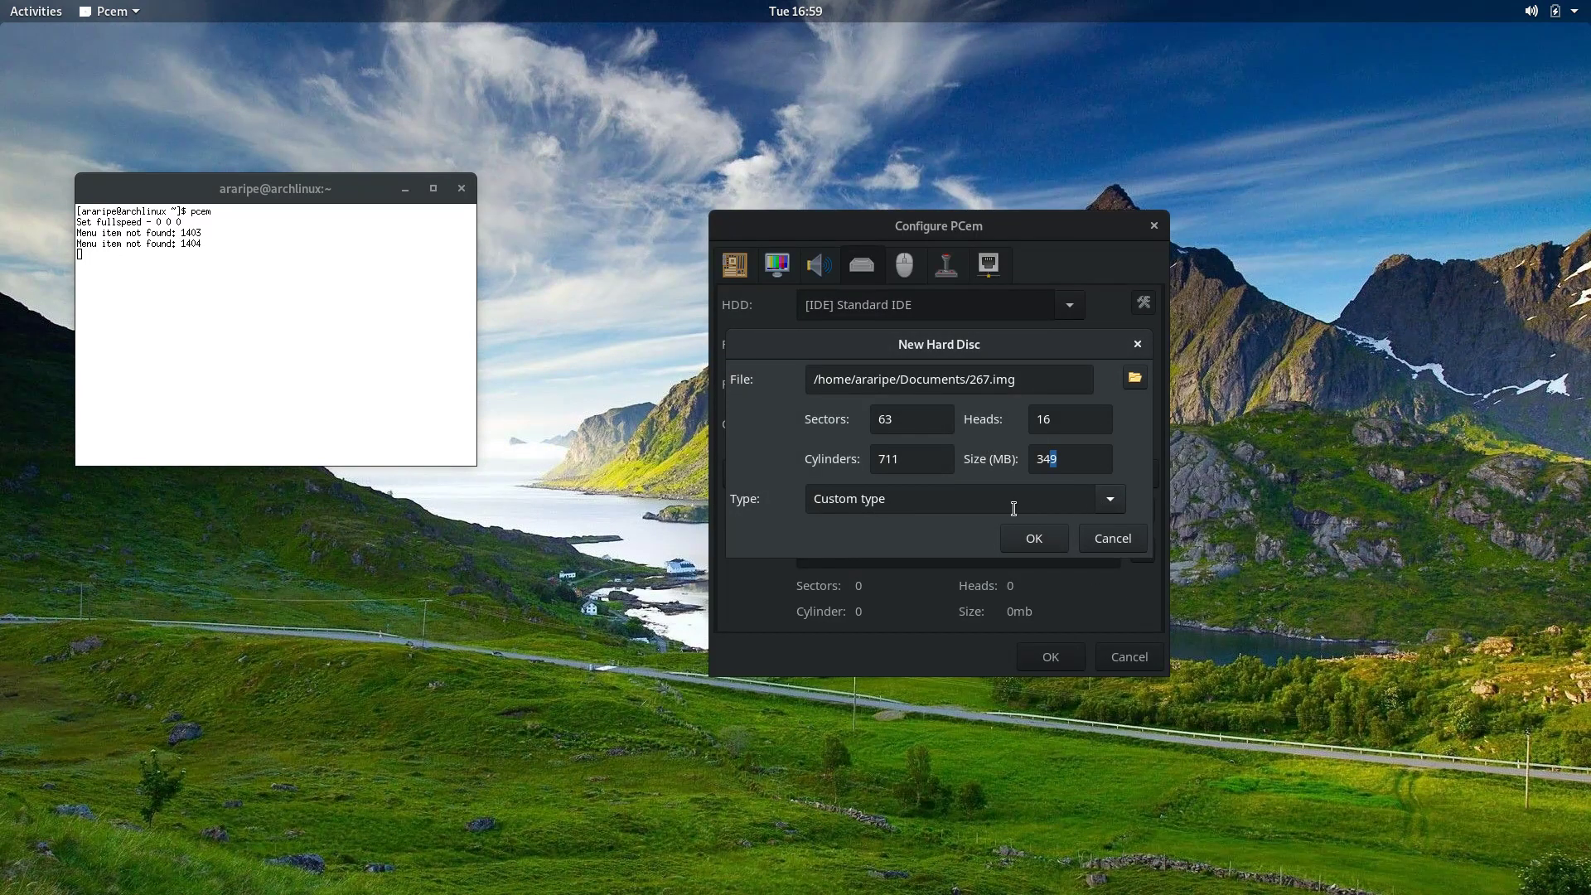
left_click(1034, 539)
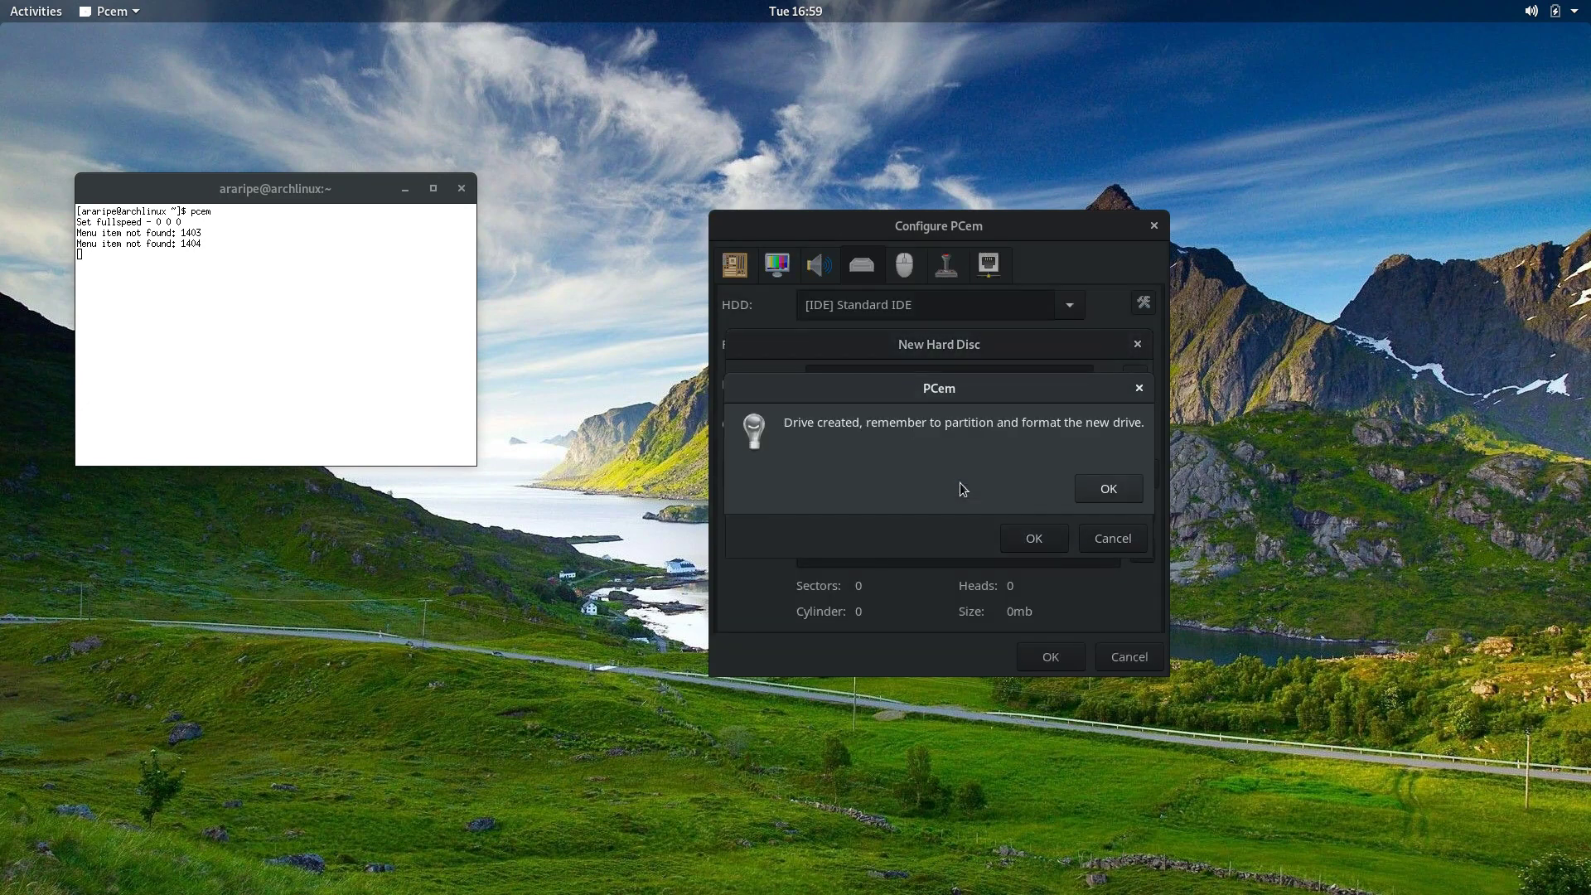
left_click(1096, 490)
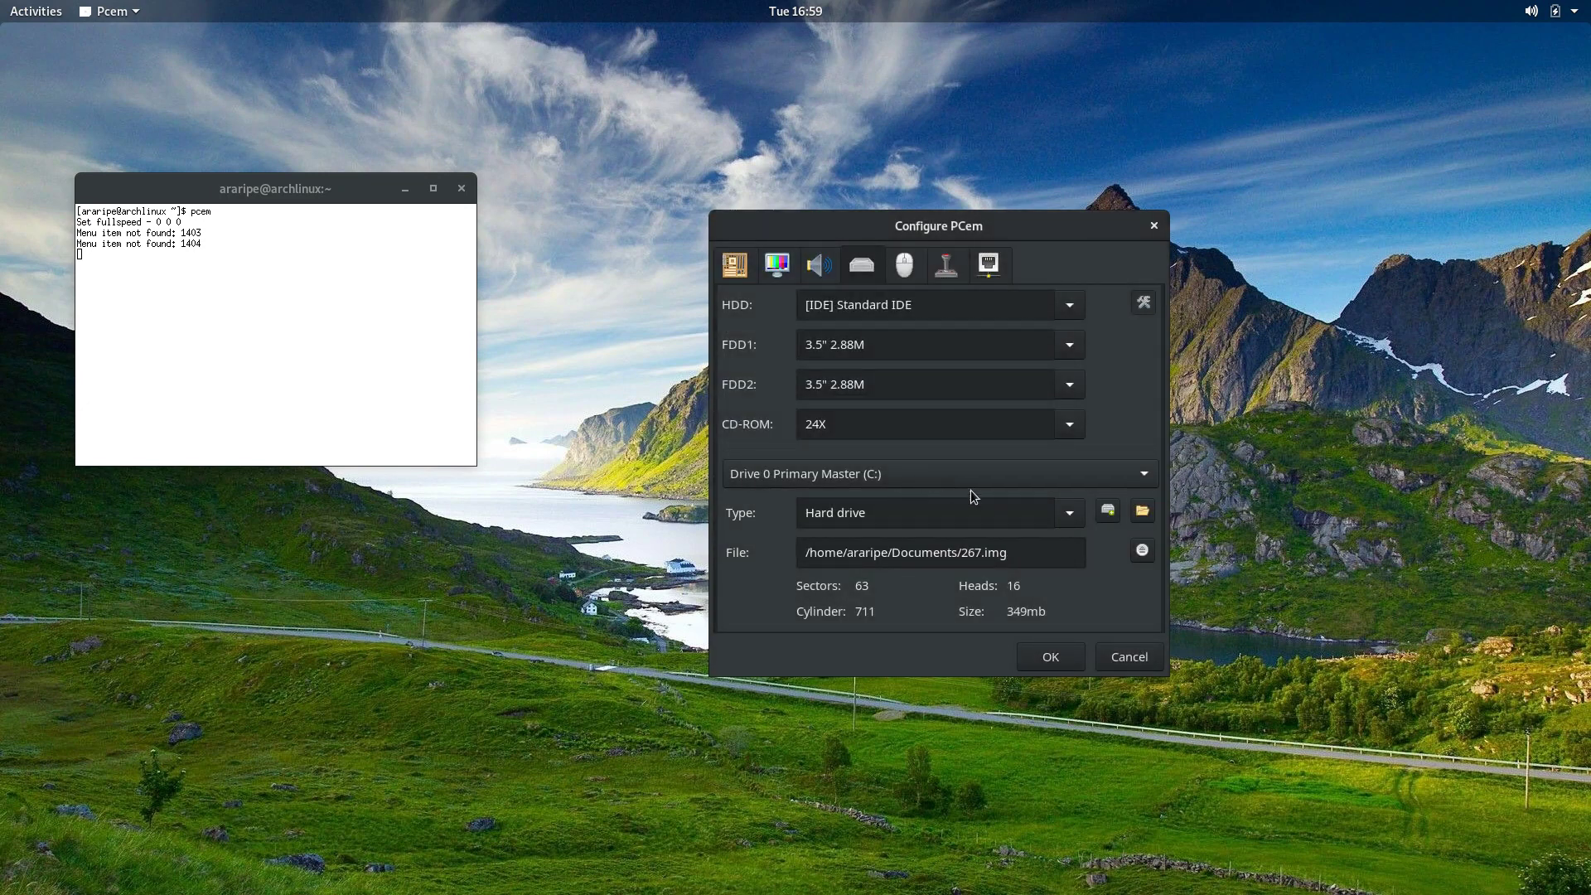
Make Drive 2 Secondary Master (E:) a CD-ROM drive.
left_click(922, 504)
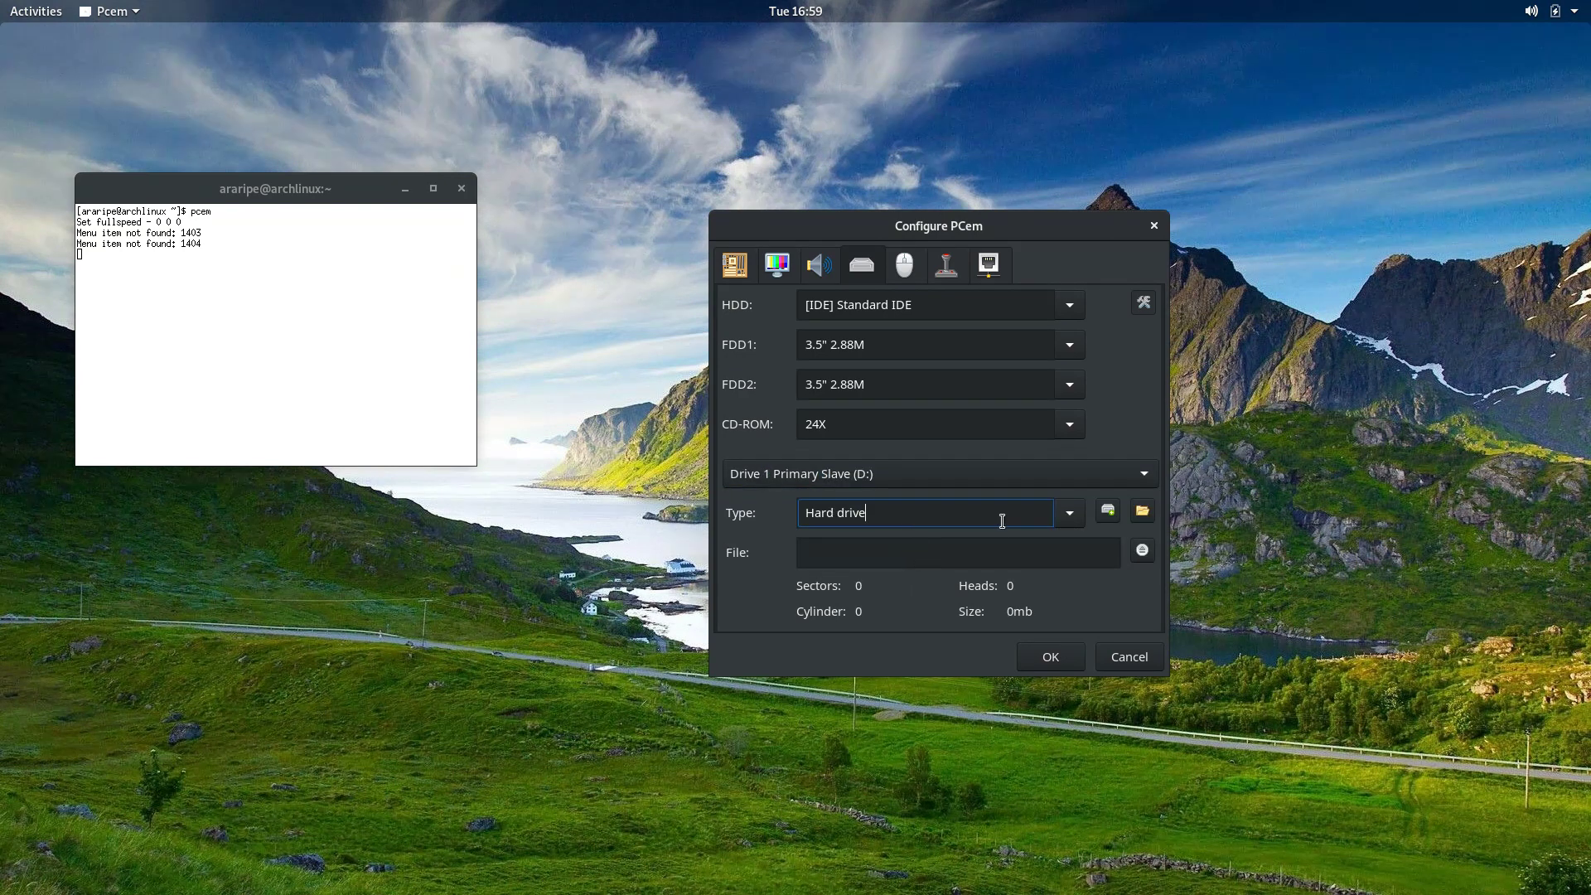
left_click(1059, 519)
left_click(909, 570)
left_click(1115, 481)
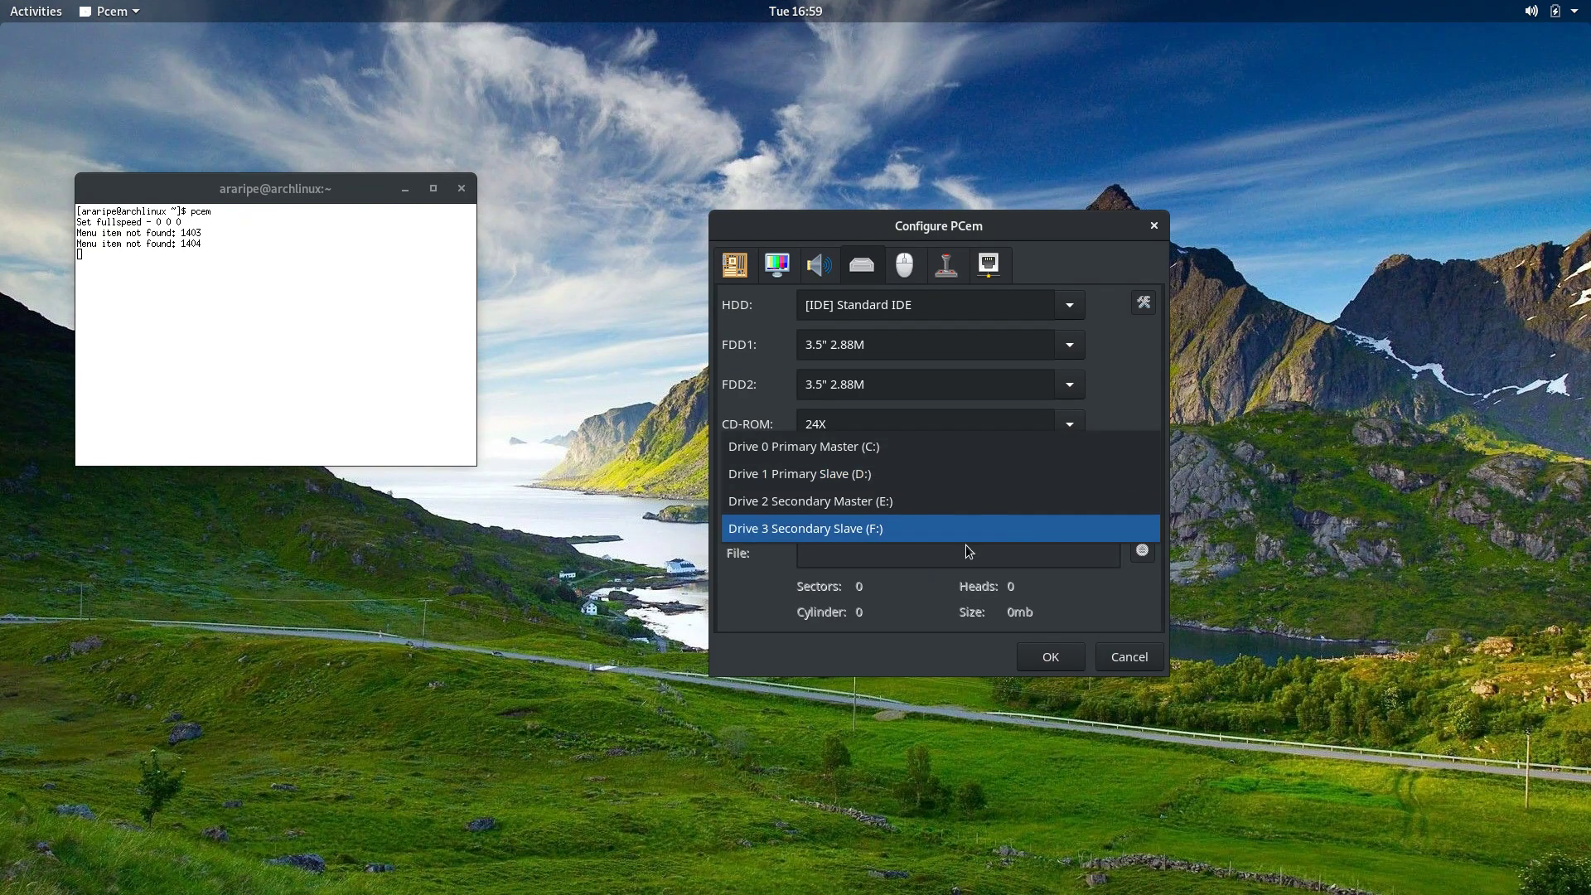
left_click(962, 530)
left_click(1069, 513)
left_click(923, 567)
Make Drive 3 Secondary Slave (F:) a CD-ROM drive and reselect Drive 0 (C:).
left_click(1137, 479)
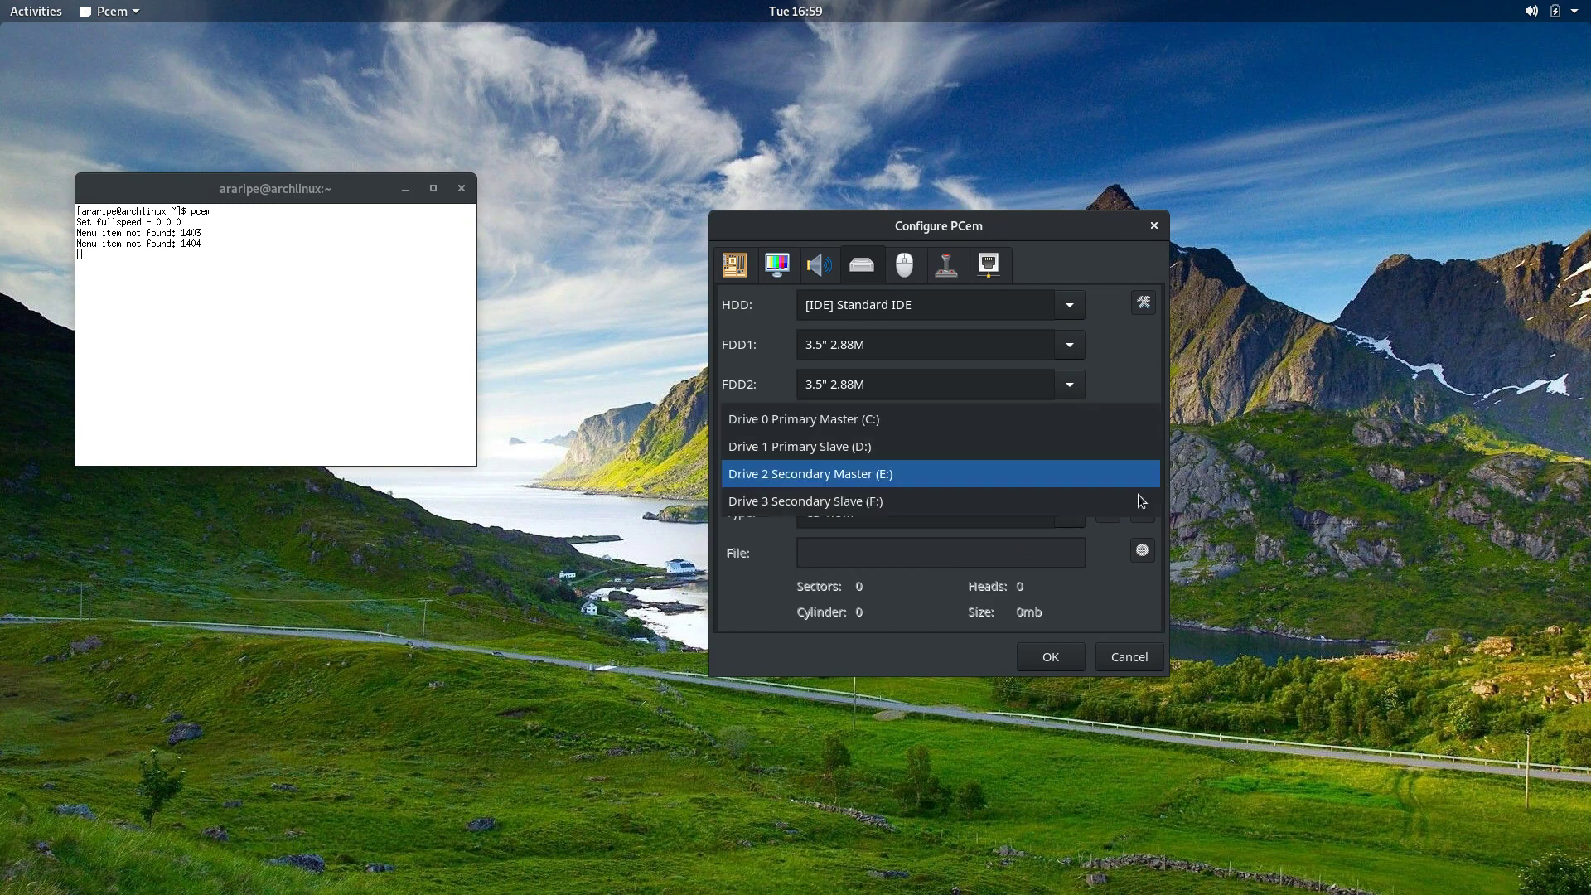
left_click(915, 504)
left_click(1061, 514)
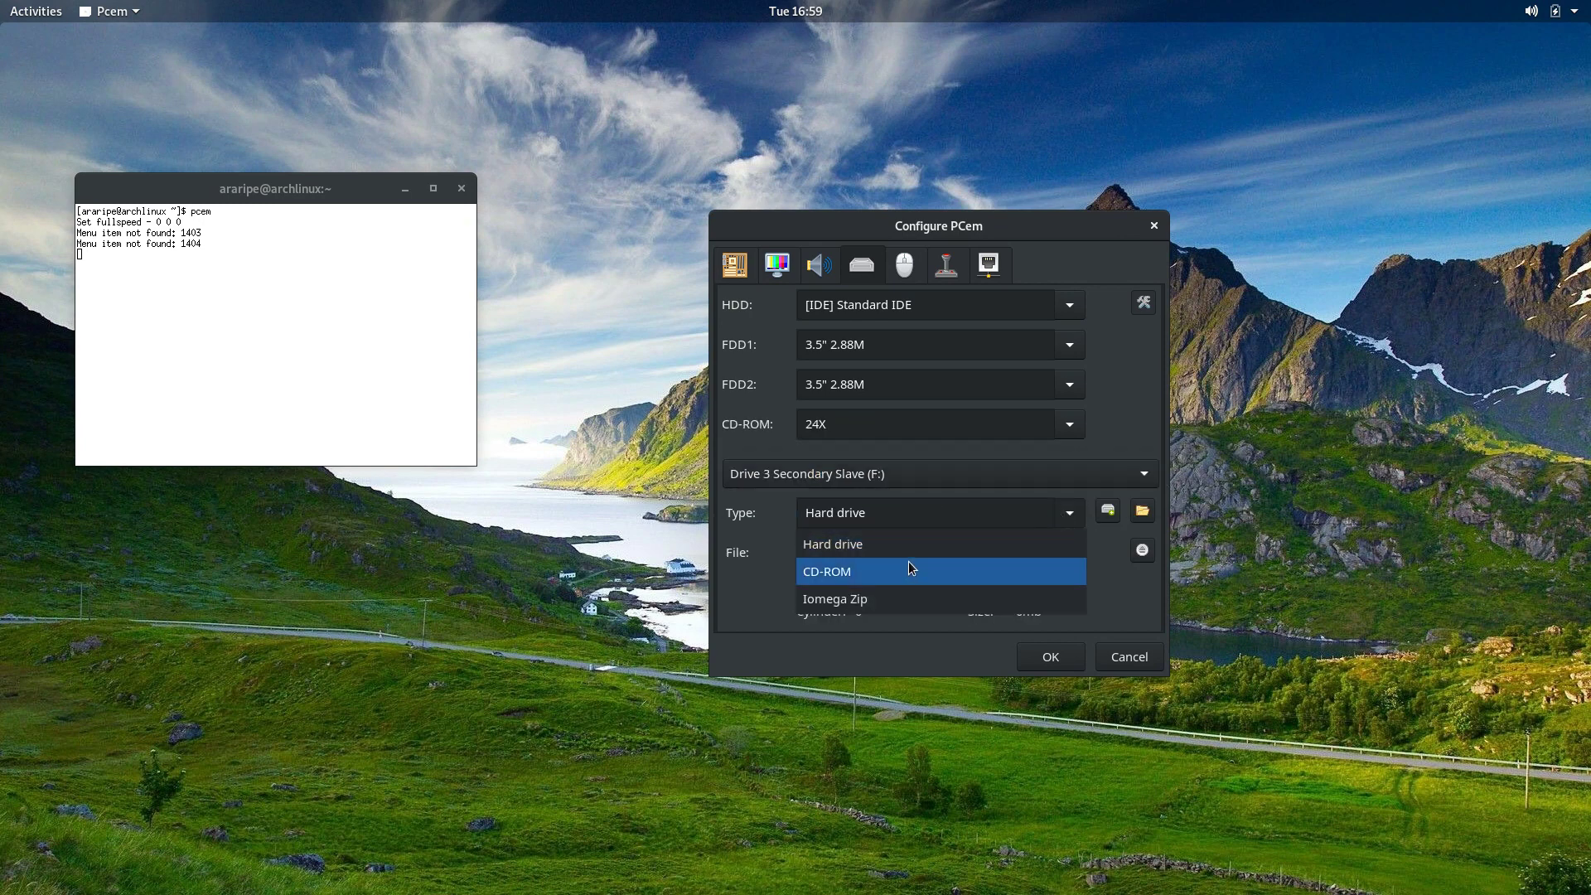
left_click(905, 565)
left_click(1112, 469)
left_click(894, 413)
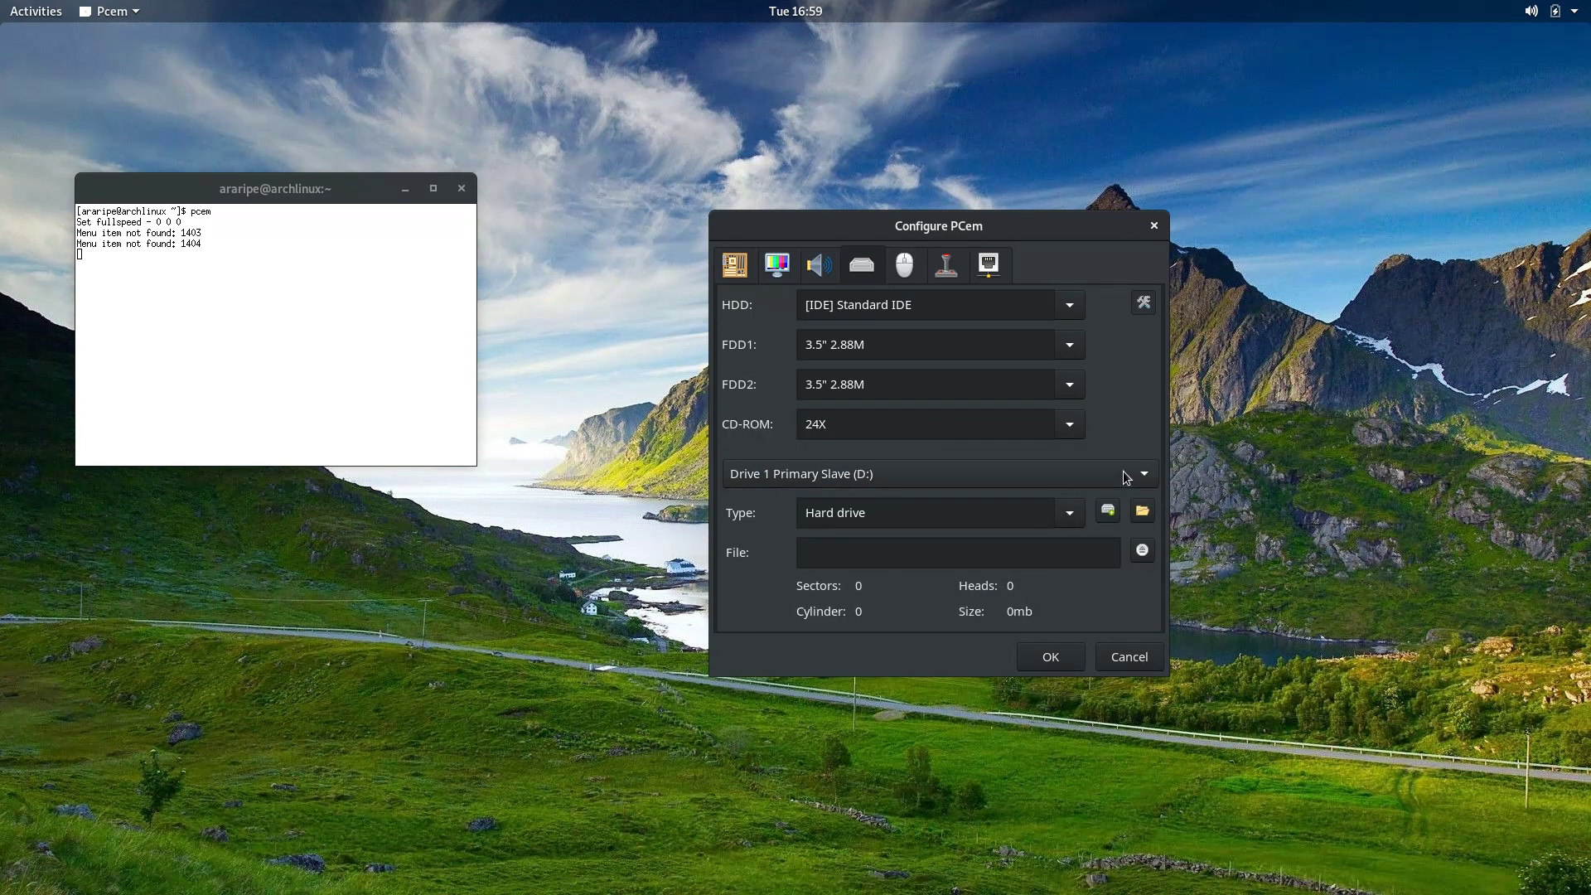
left_click(1122, 470)
left_click(910, 448)
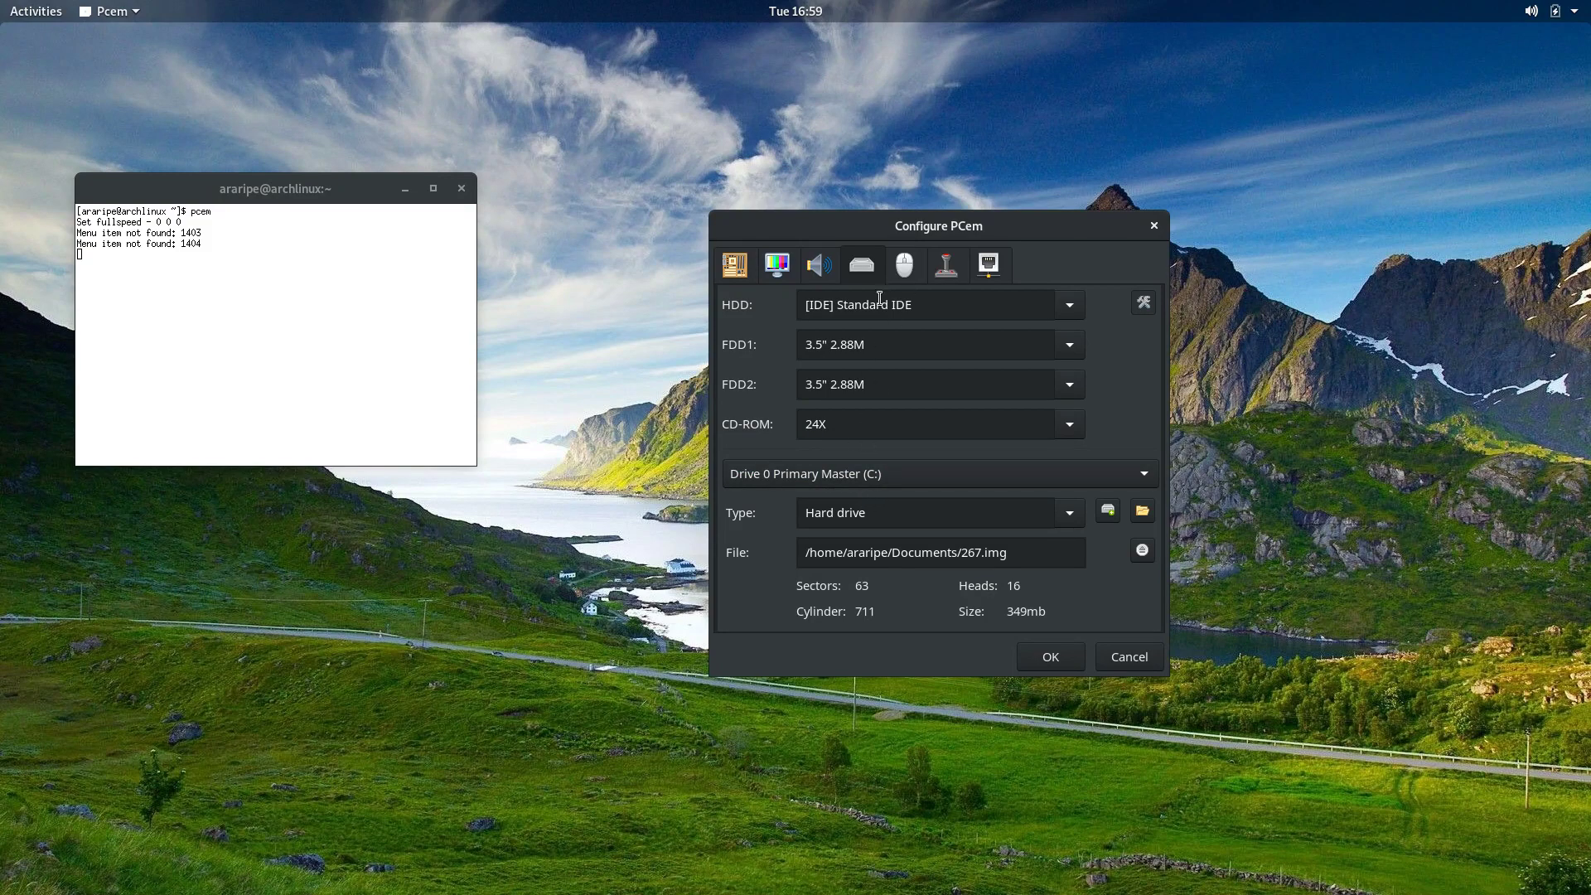
left_click(902, 267)
Keep the serial 2-button mouse and check the joystick settings.
left_click(1076, 308)
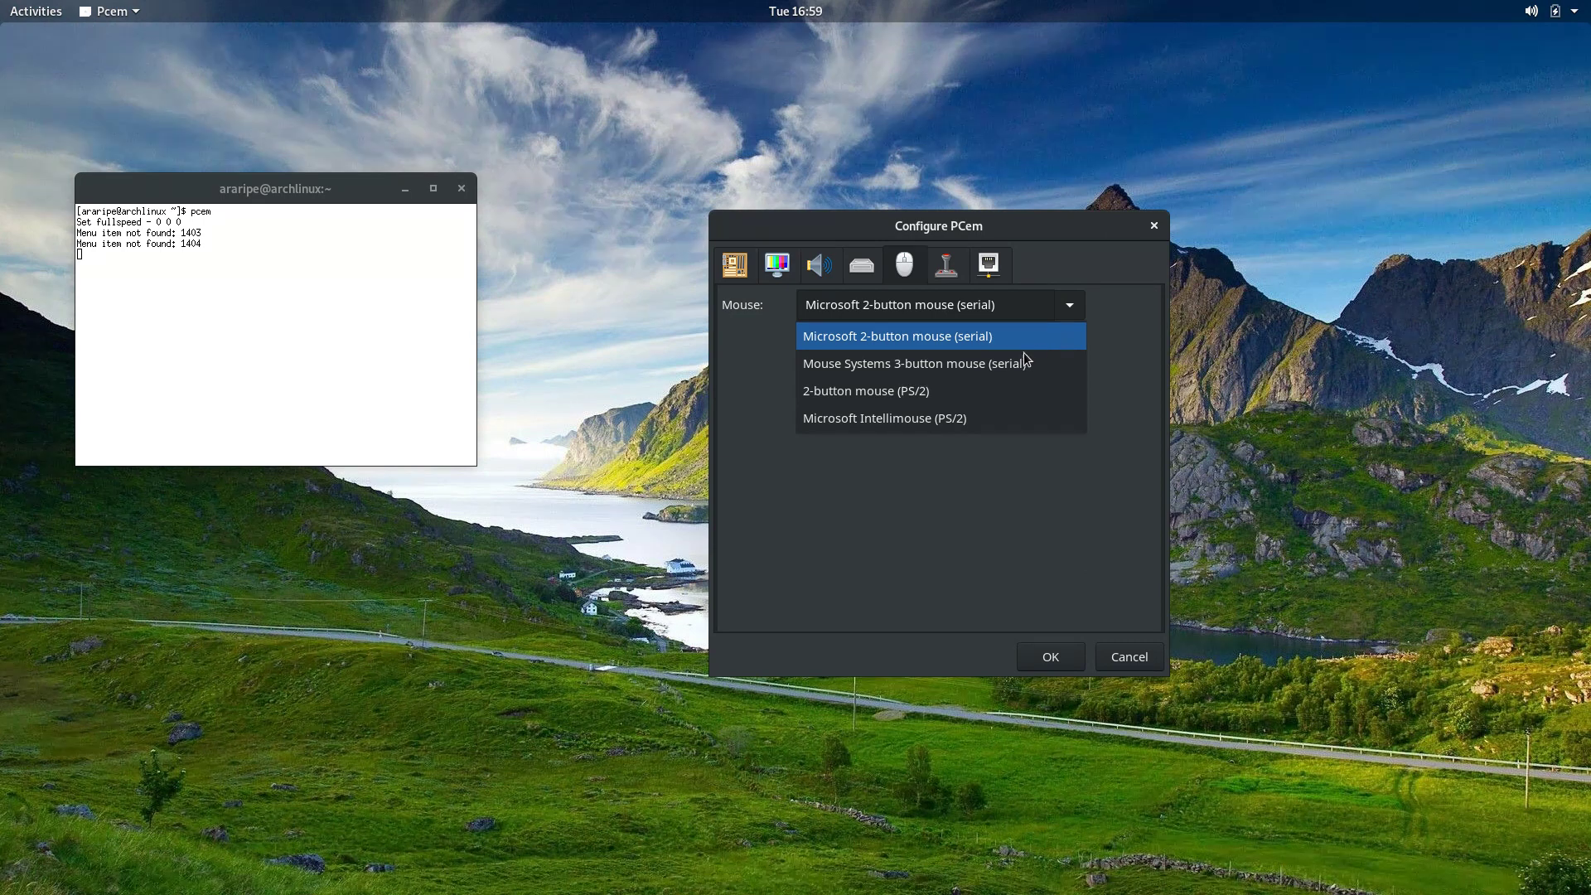
left_click(1001, 338)
left_click(948, 266)
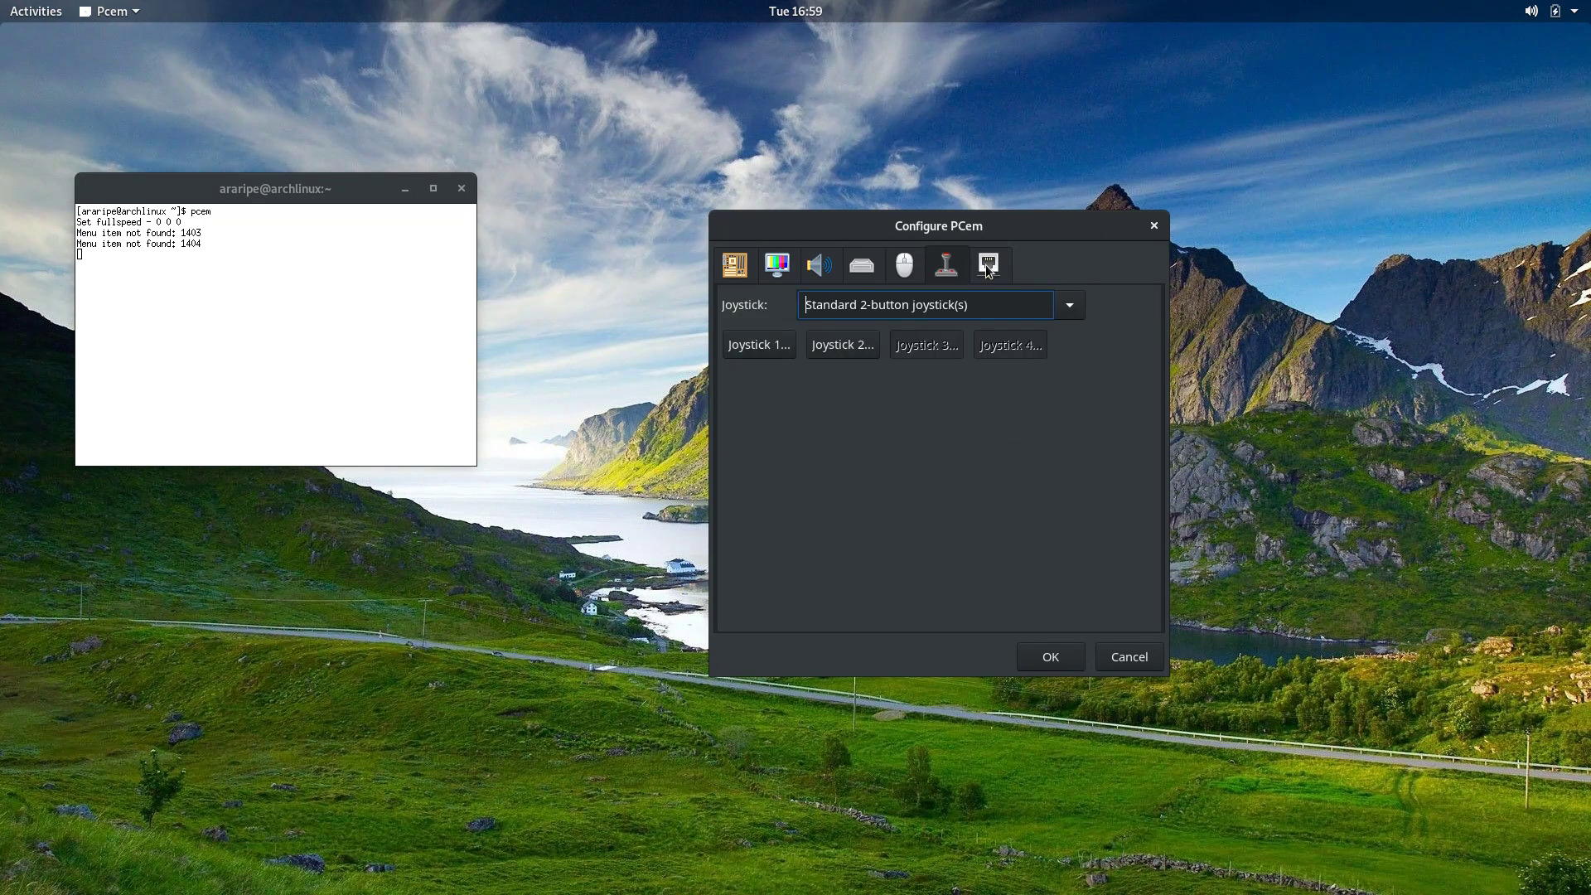
left_click(988, 266)
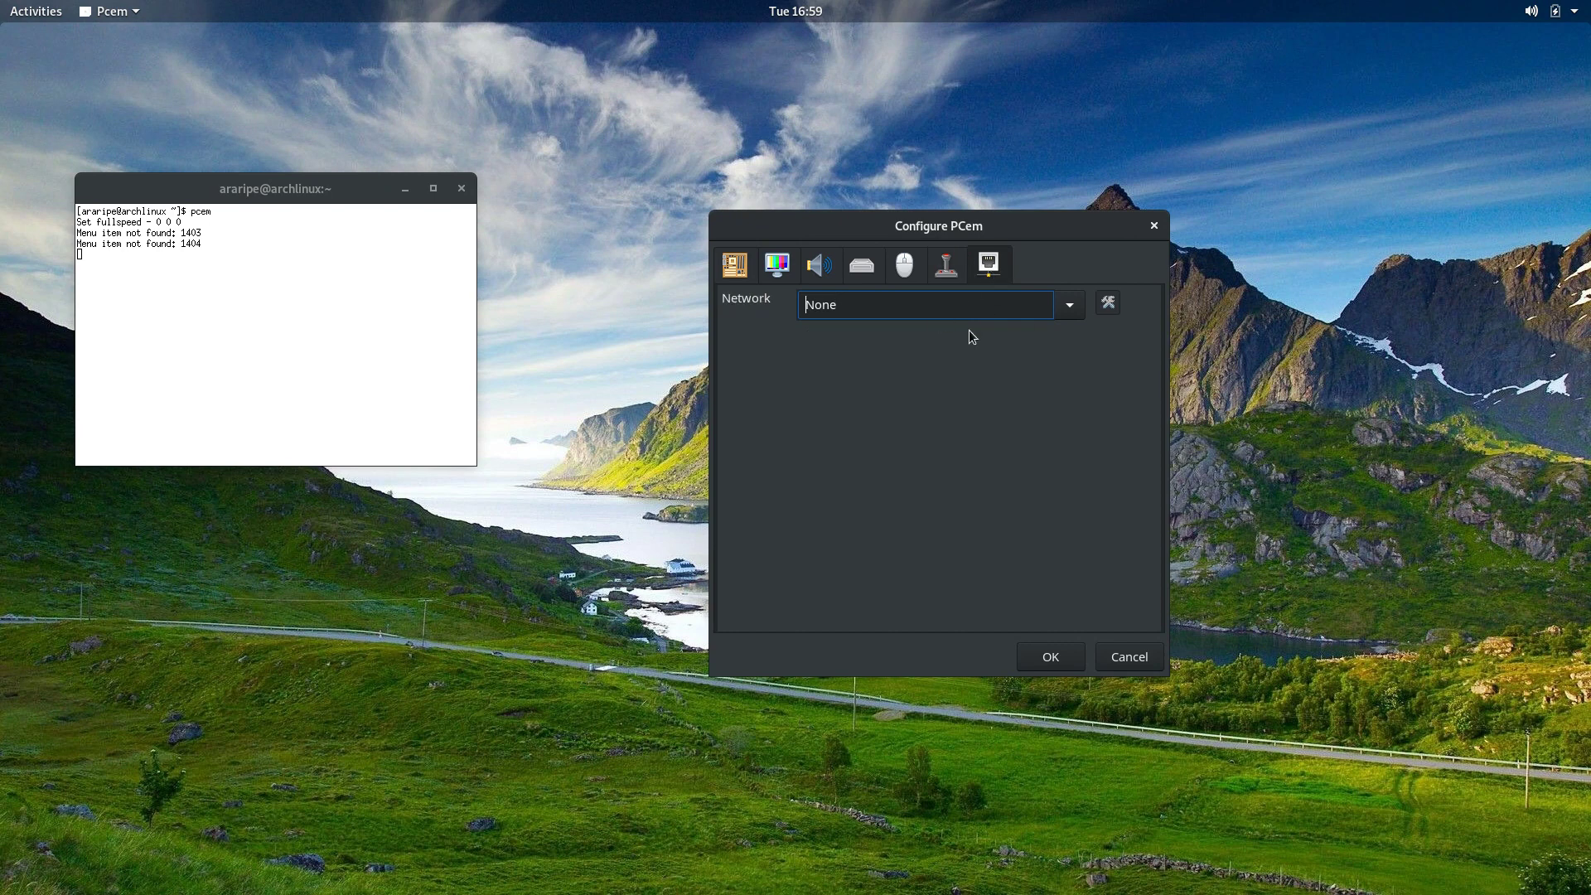
Set the network card to Novell NE2000.
left_click(1036, 306)
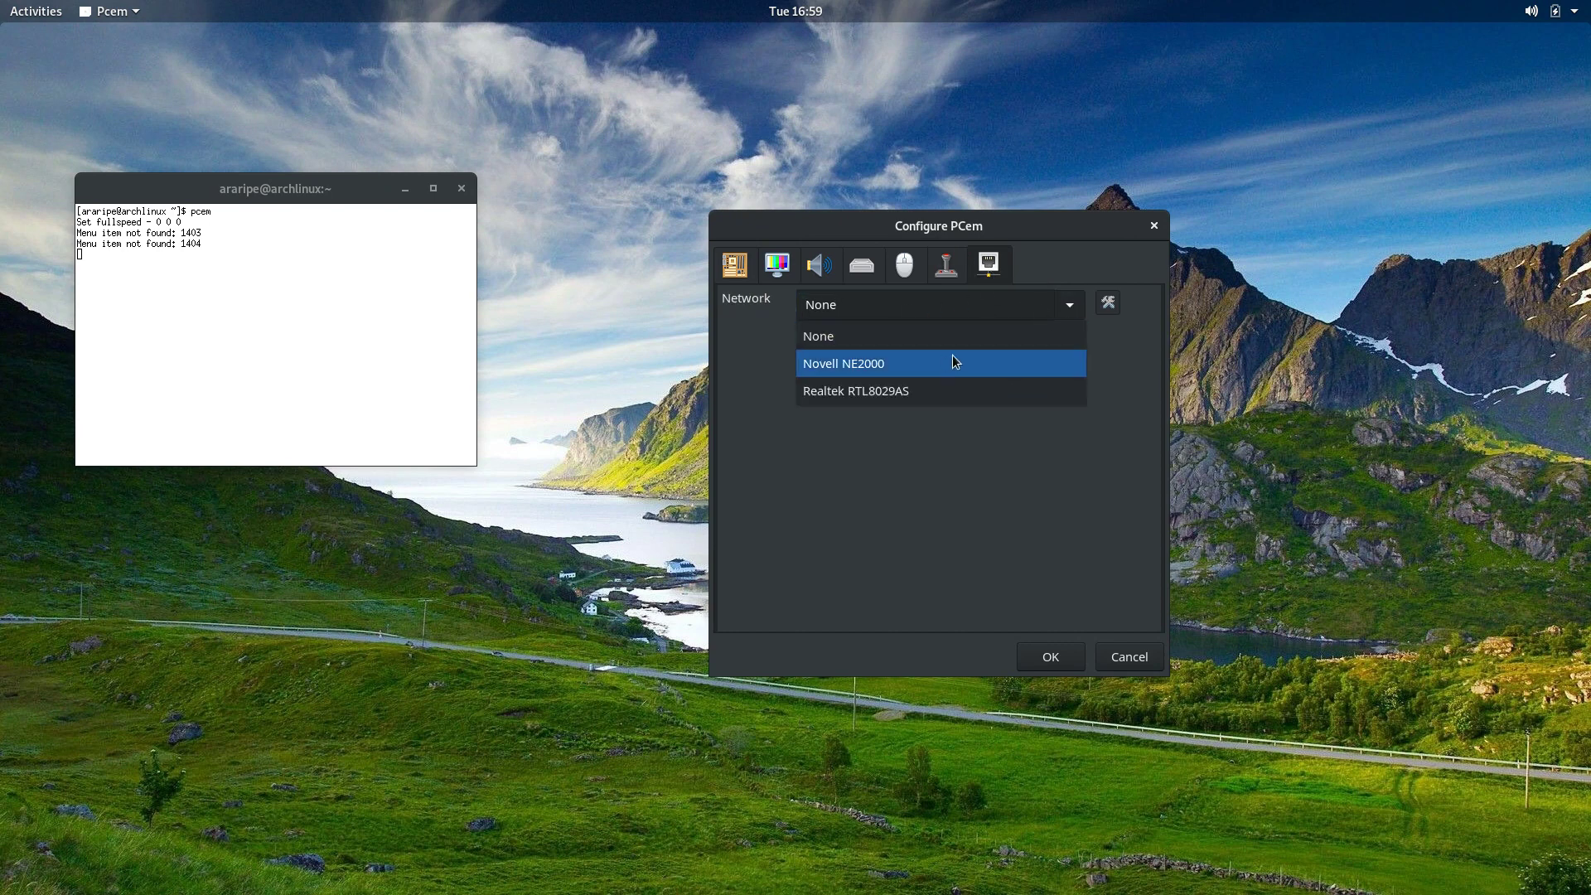
left_click(952, 361)
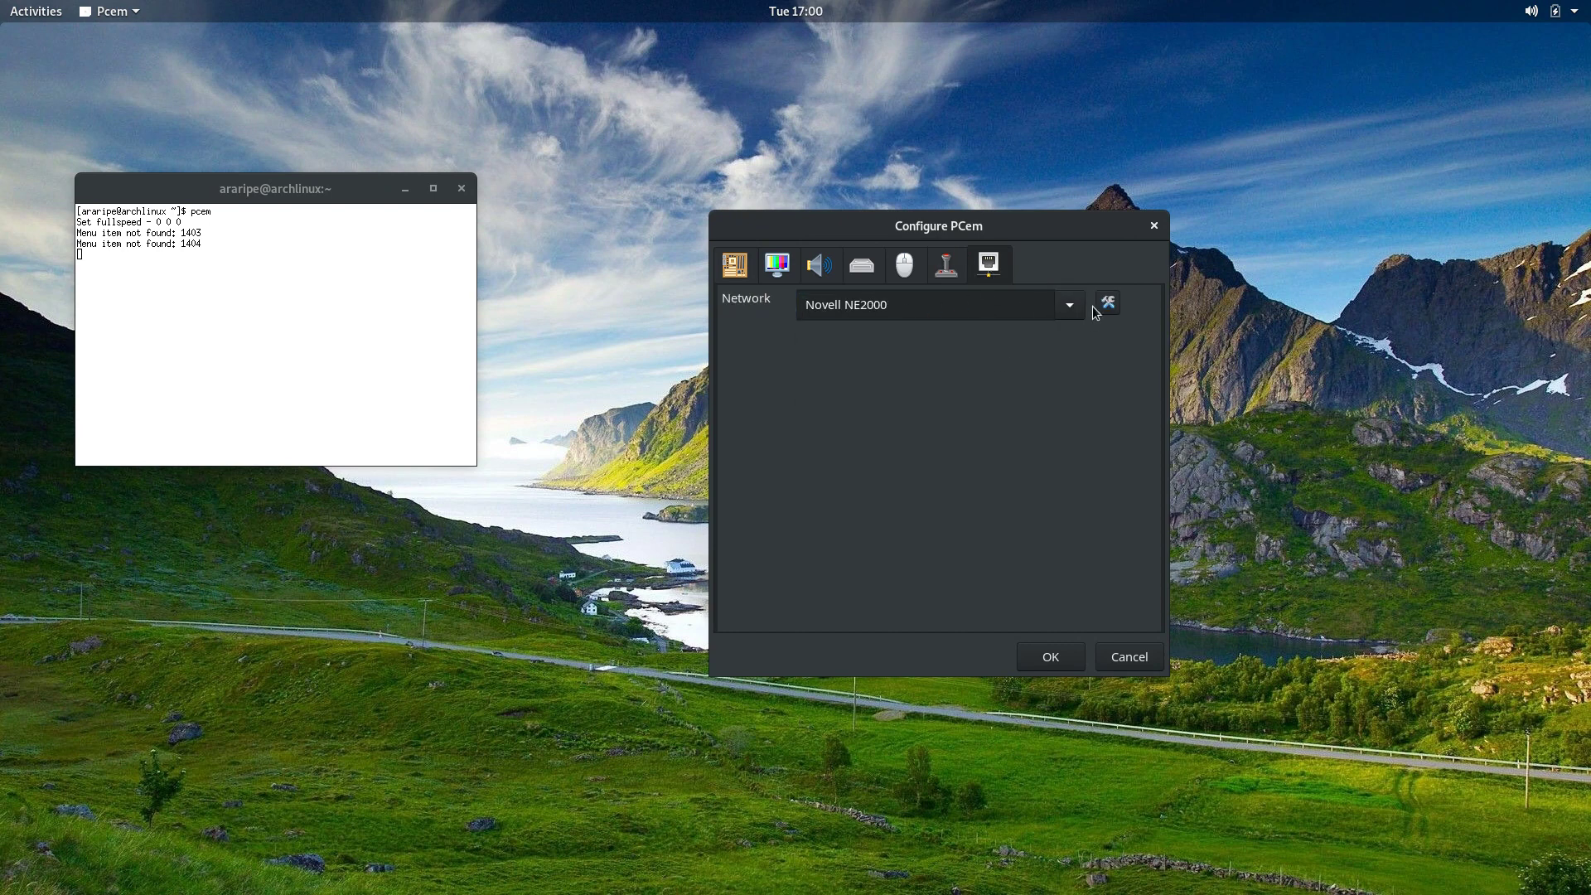
left_click(1107, 302)
left_click(1002, 384)
left_click(1055, 313)
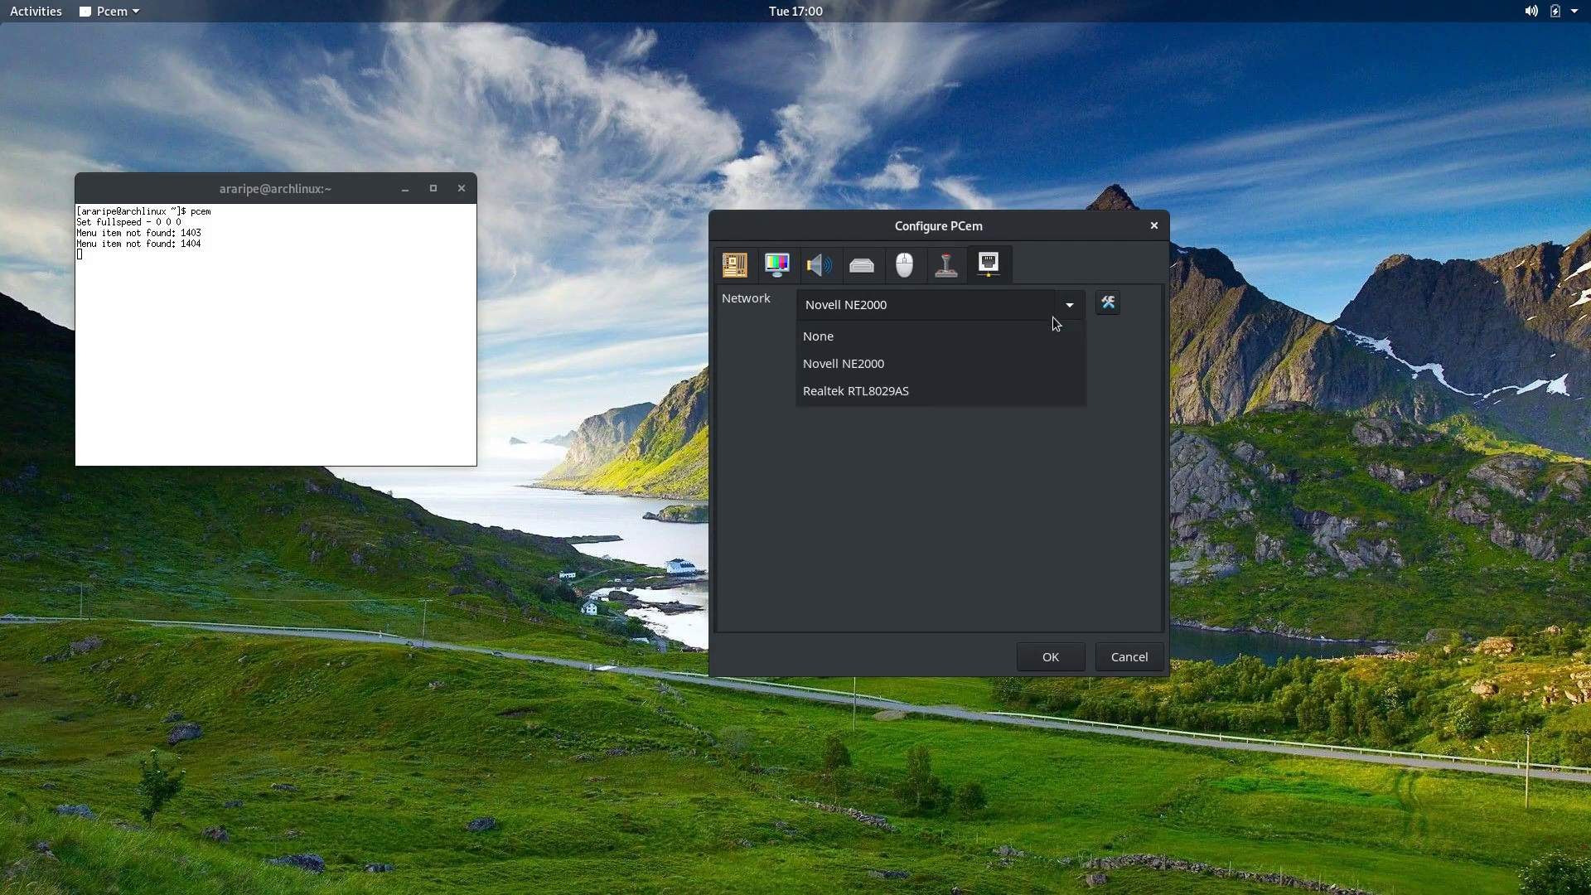
left_click(916, 359)
Review the display, sound, machine, drives and mouse pages, then save the configuration with OK.
left_click(776, 265)
left_click(819, 266)
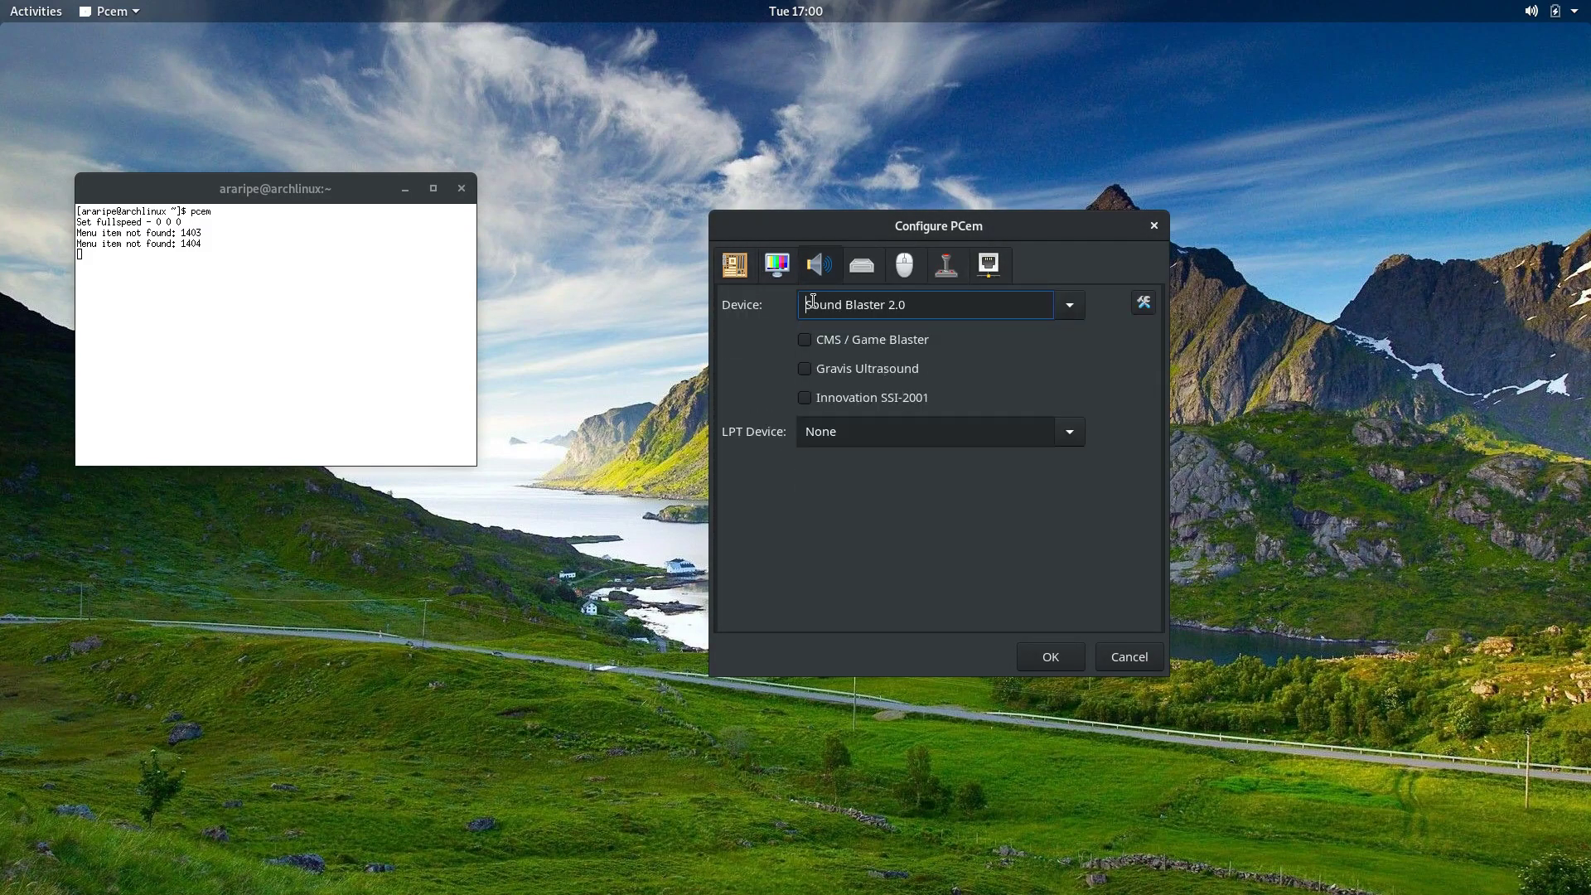
left_click(736, 268)
left_click_drag(838, 306, 839, 342)
left_click(784, 263)
left_click(736, 266)
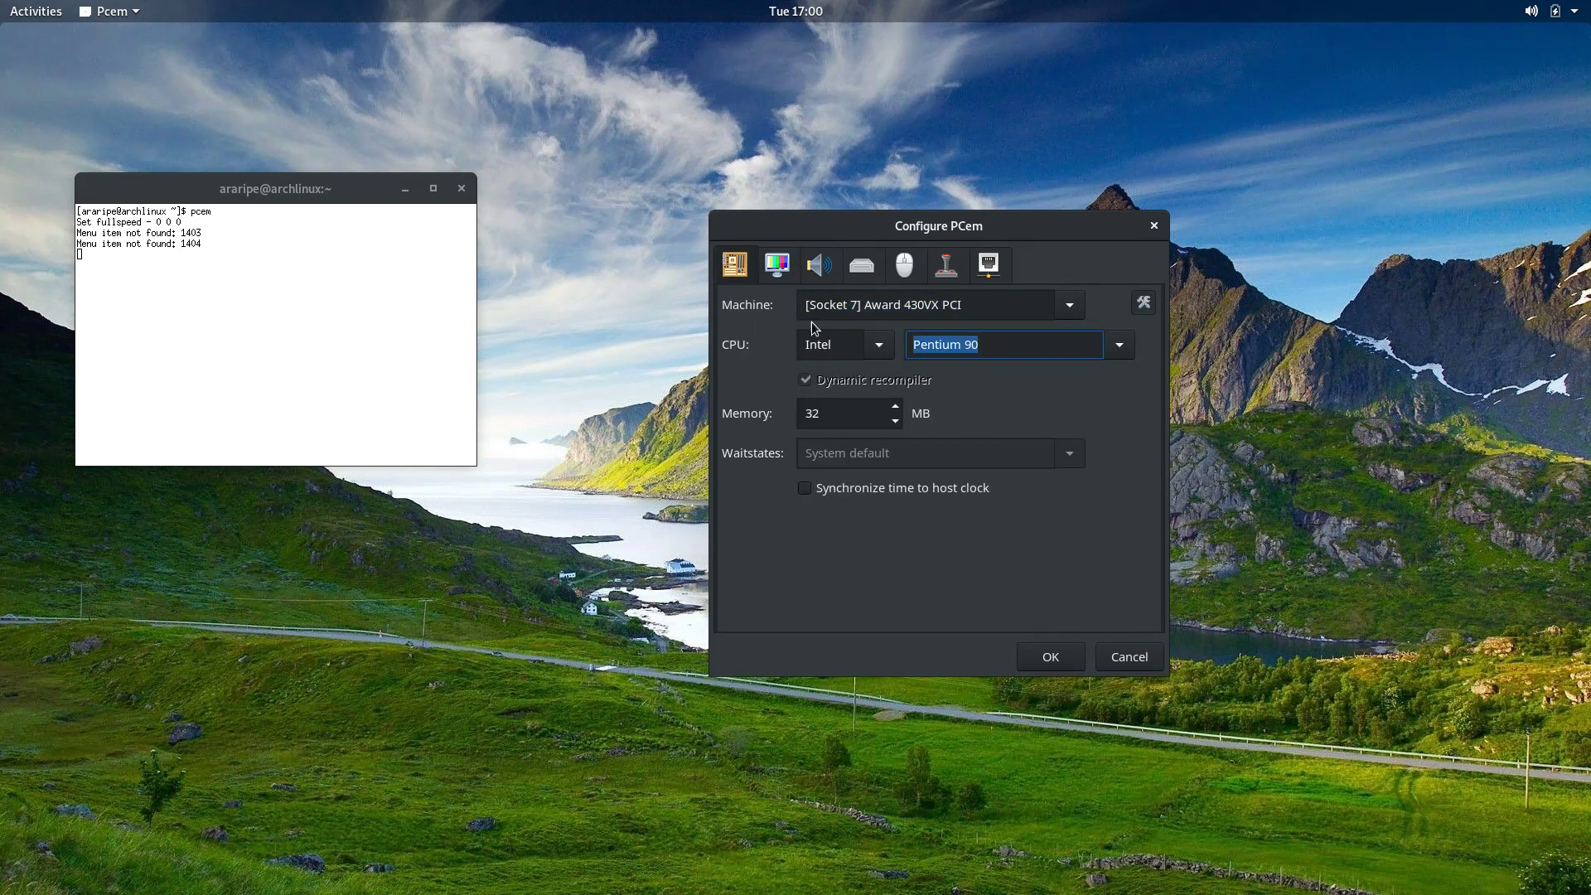
left_click(777, 265)
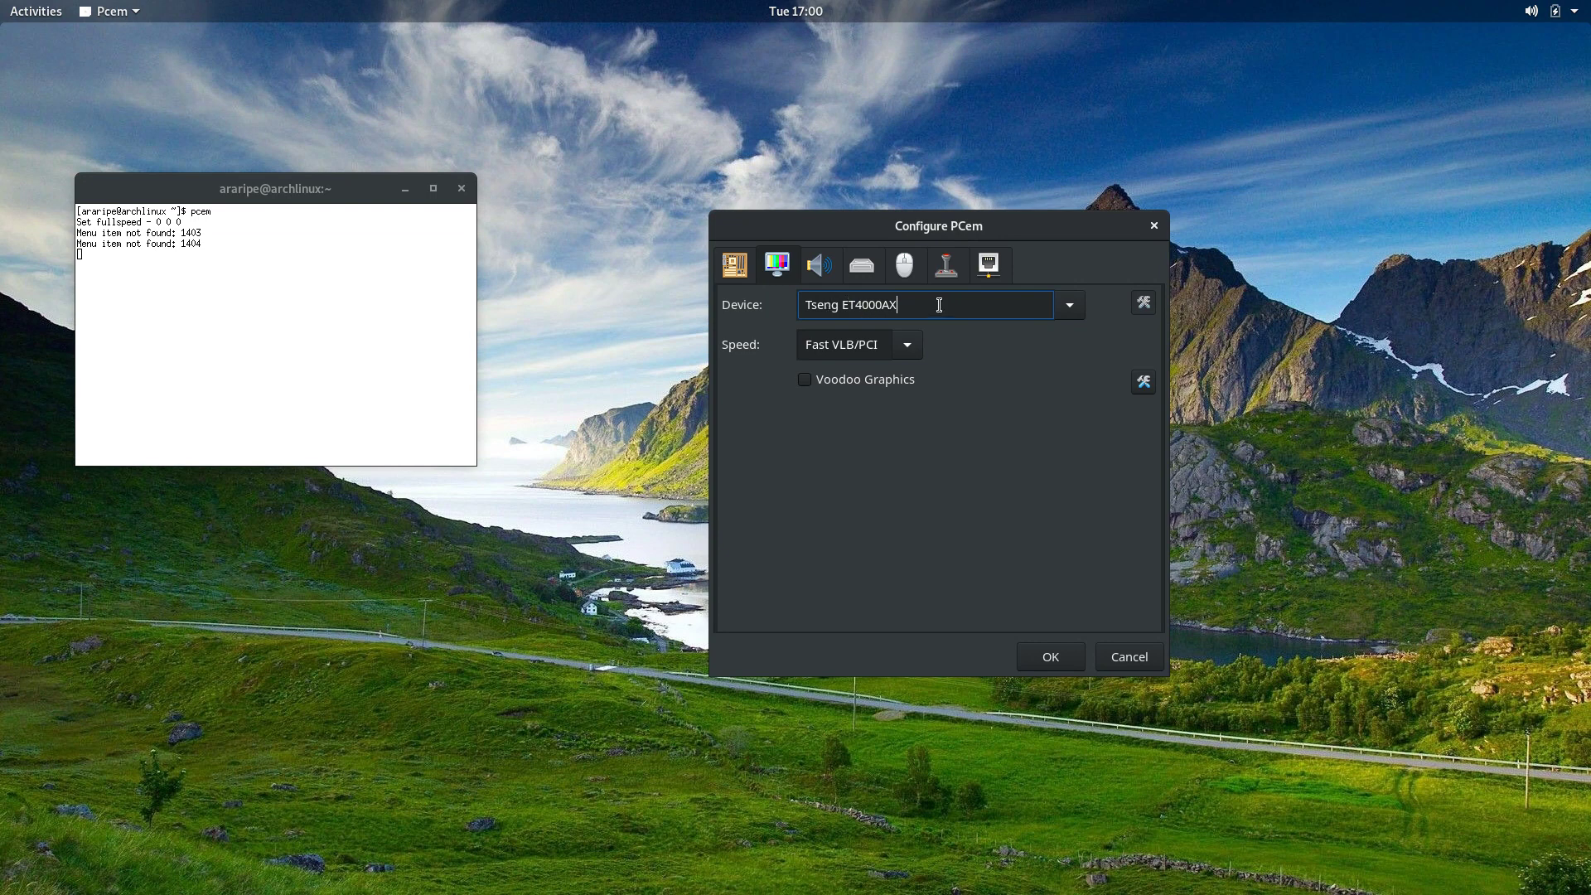
left_click(863, 269)
left_click(821, 267)
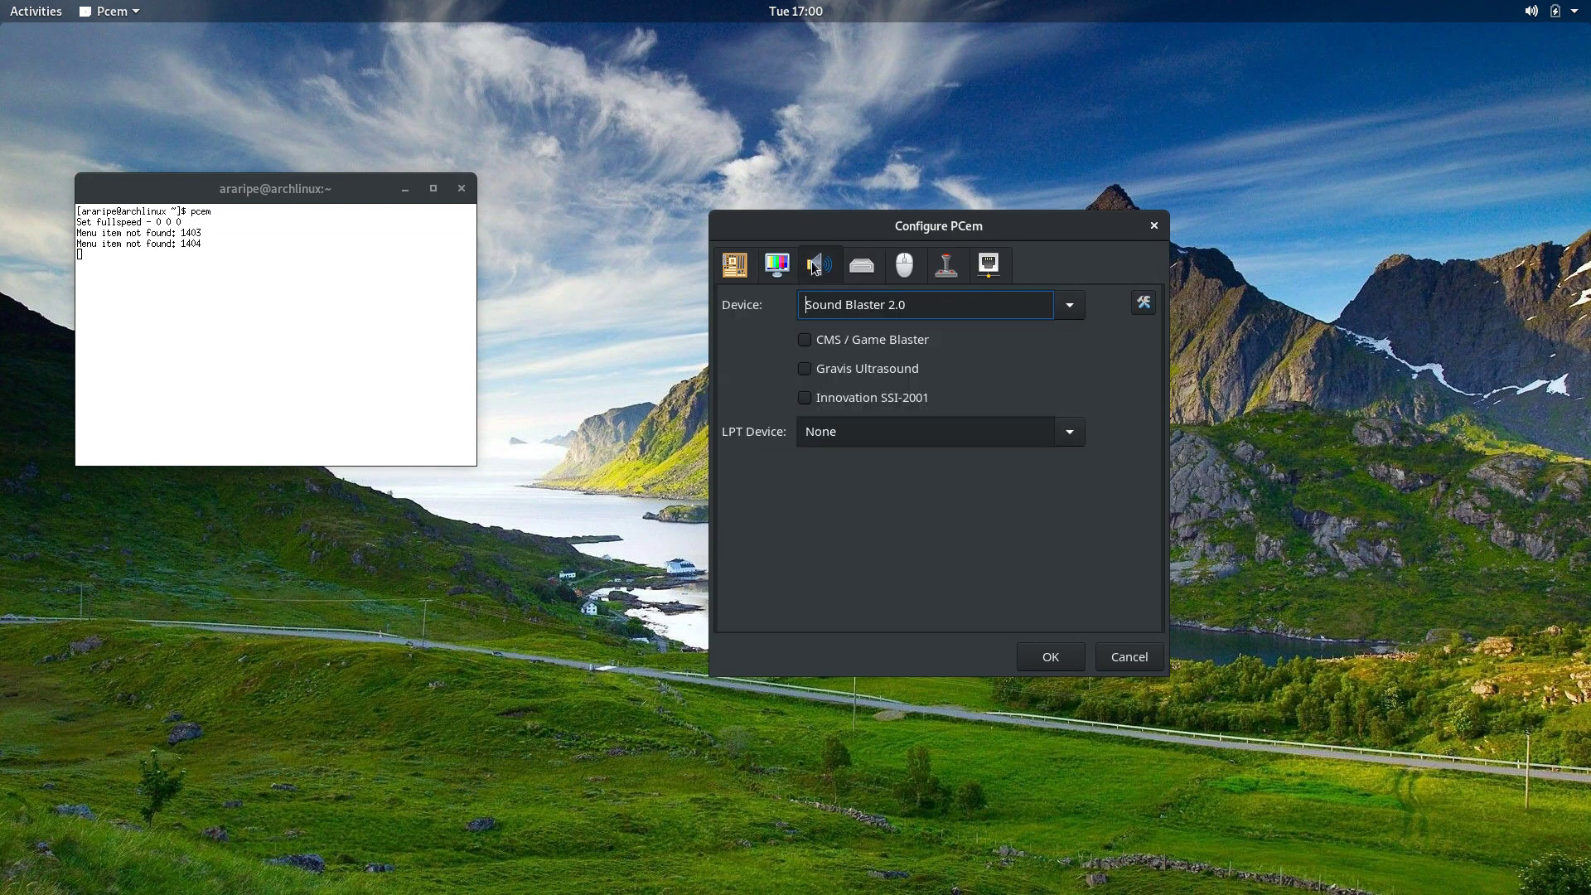
left_click(864, 269)
left_click(904, 265)
left_click(862, 265)
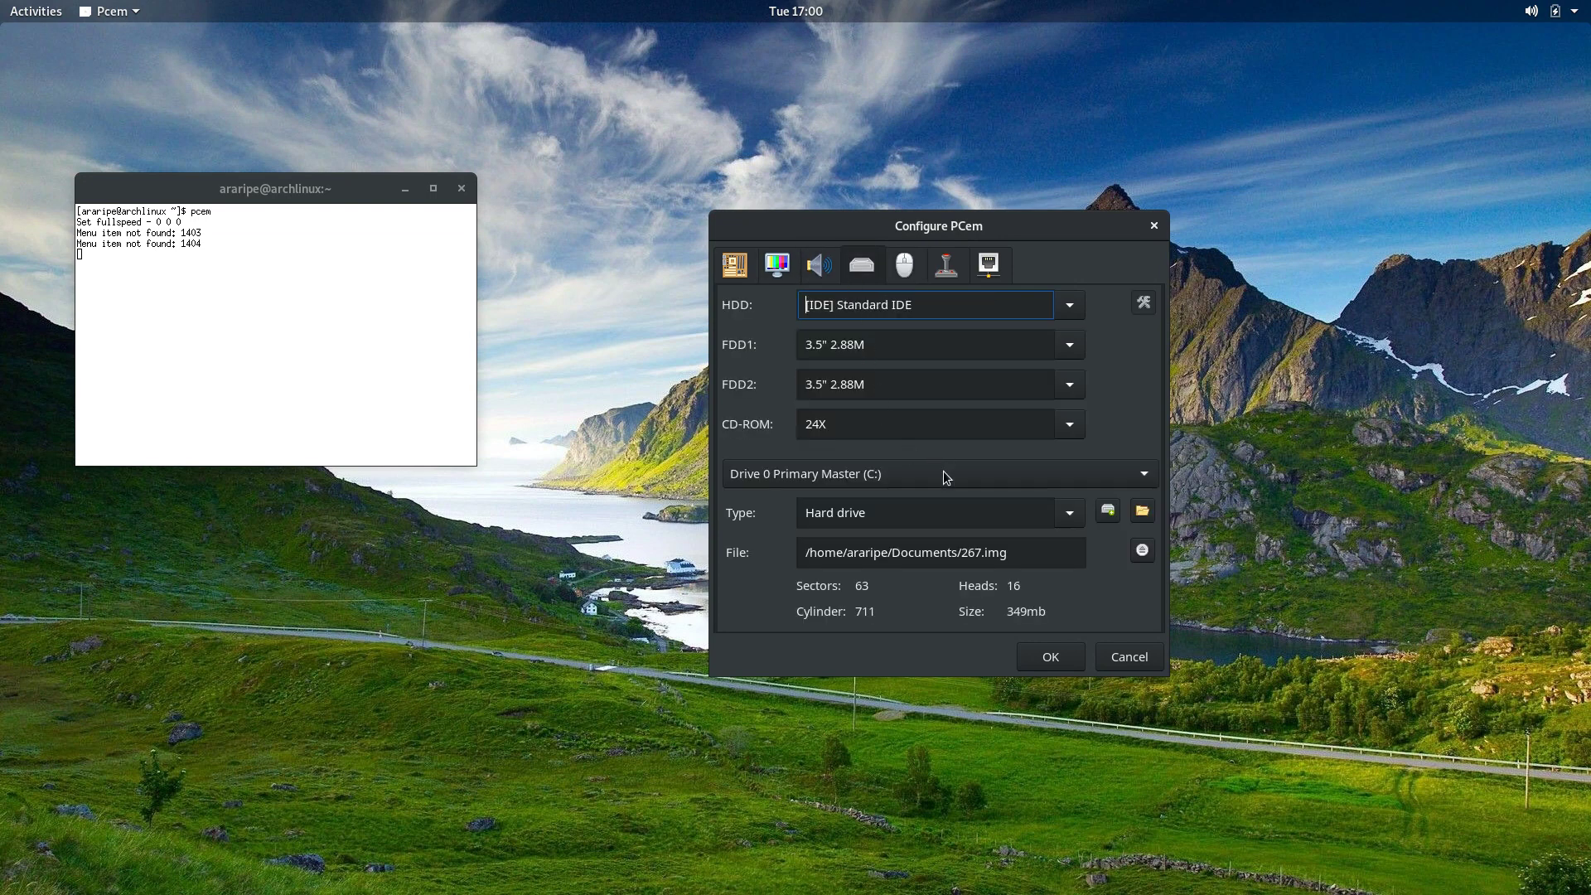
left_click(1051, 657)
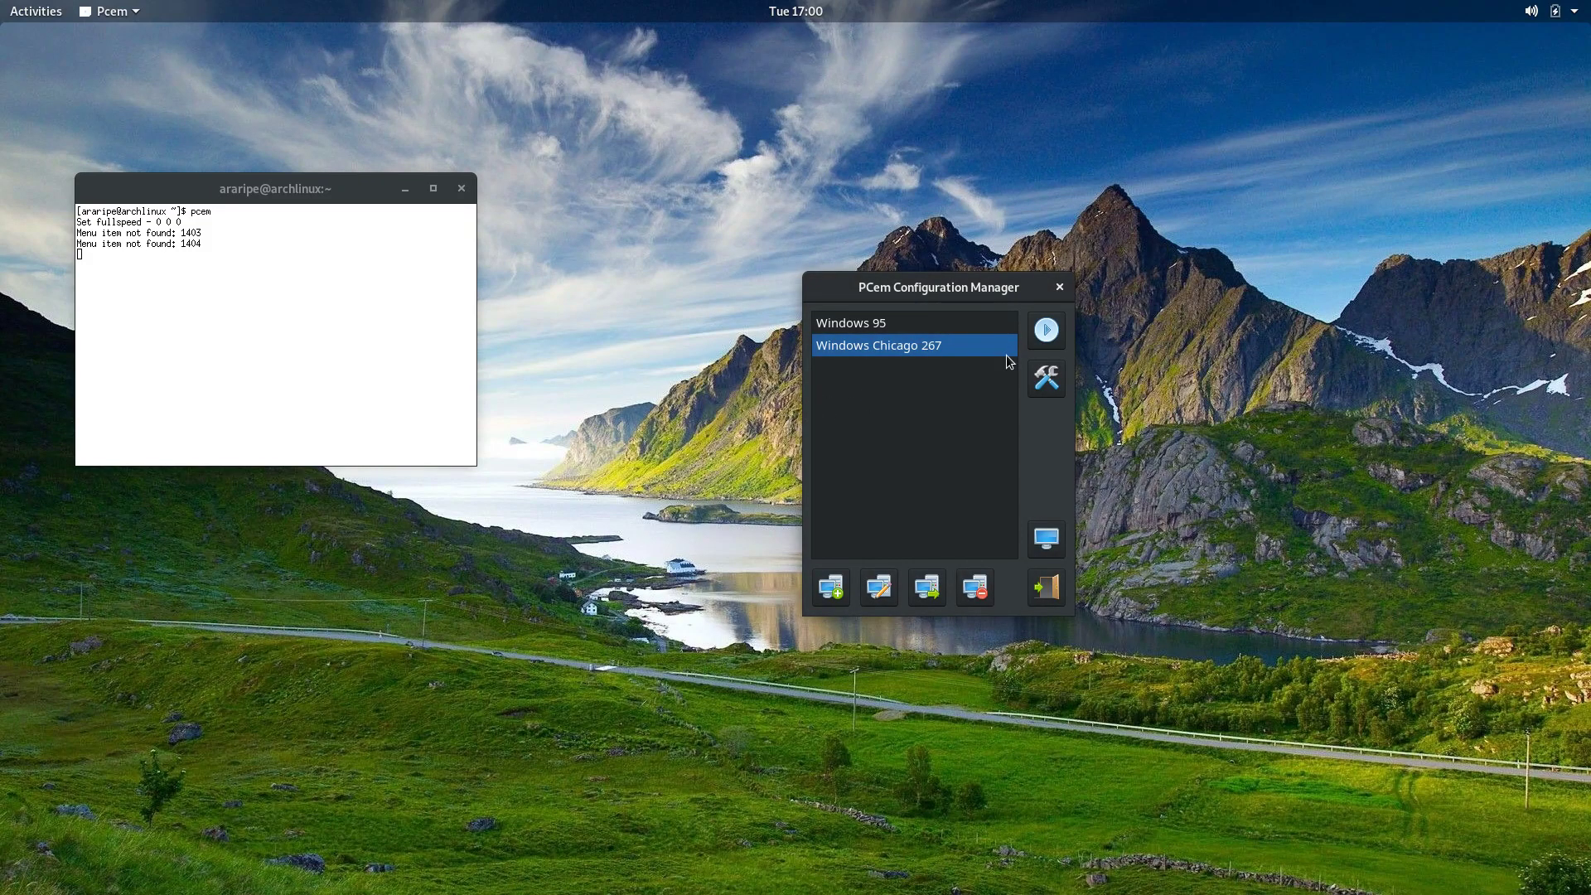
Start the Windows Chicago 267 machine and move its emulator window right.
left_click(1046, 330)
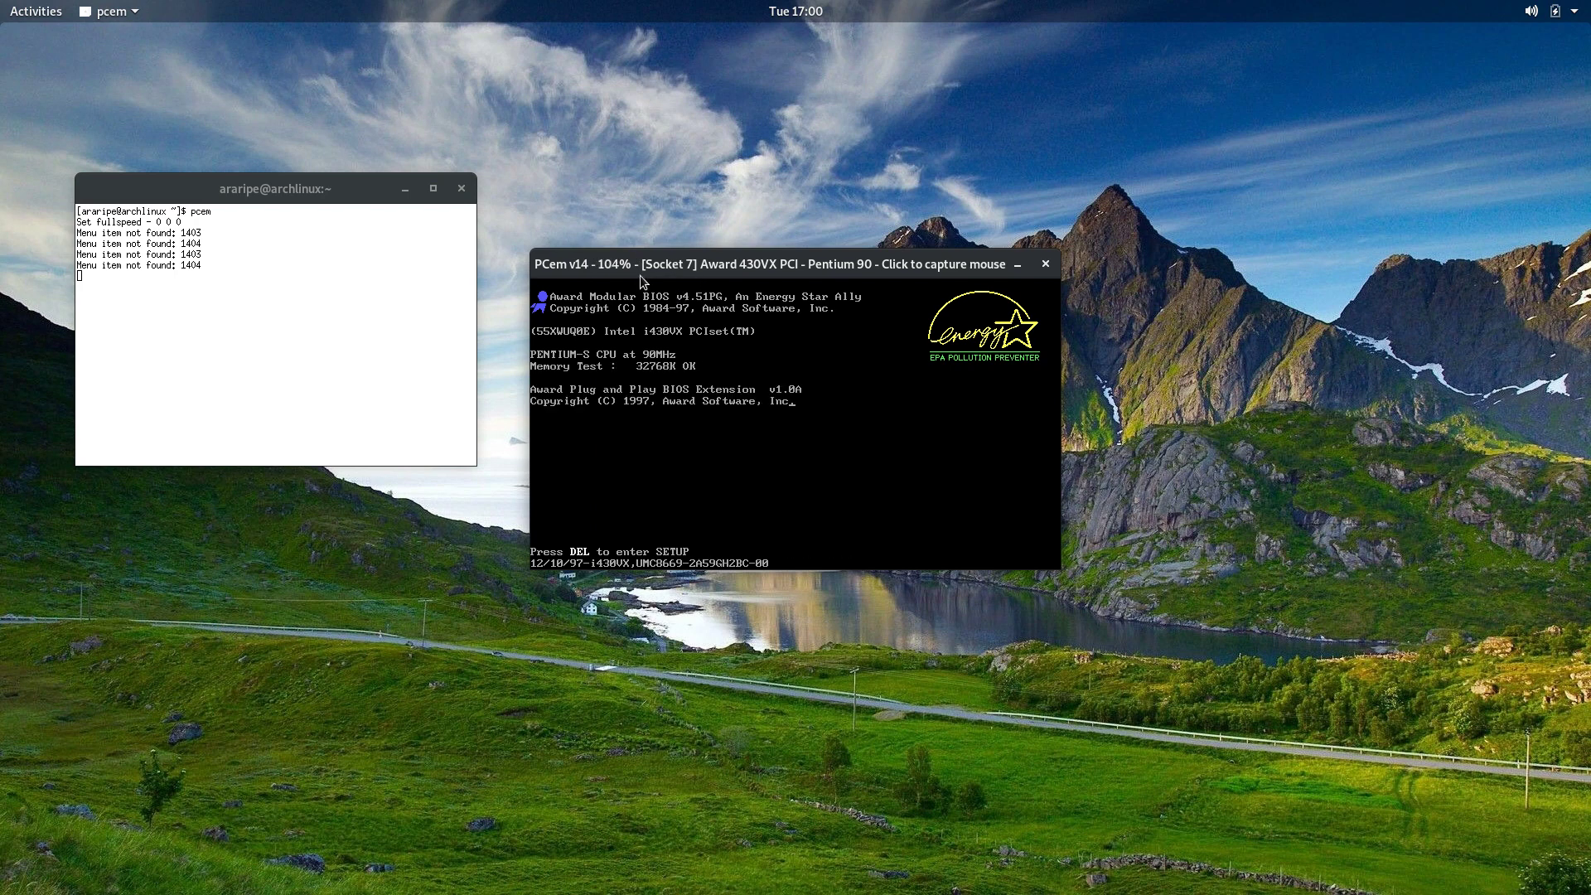
left_click_drag(756, 266, 835, 266)
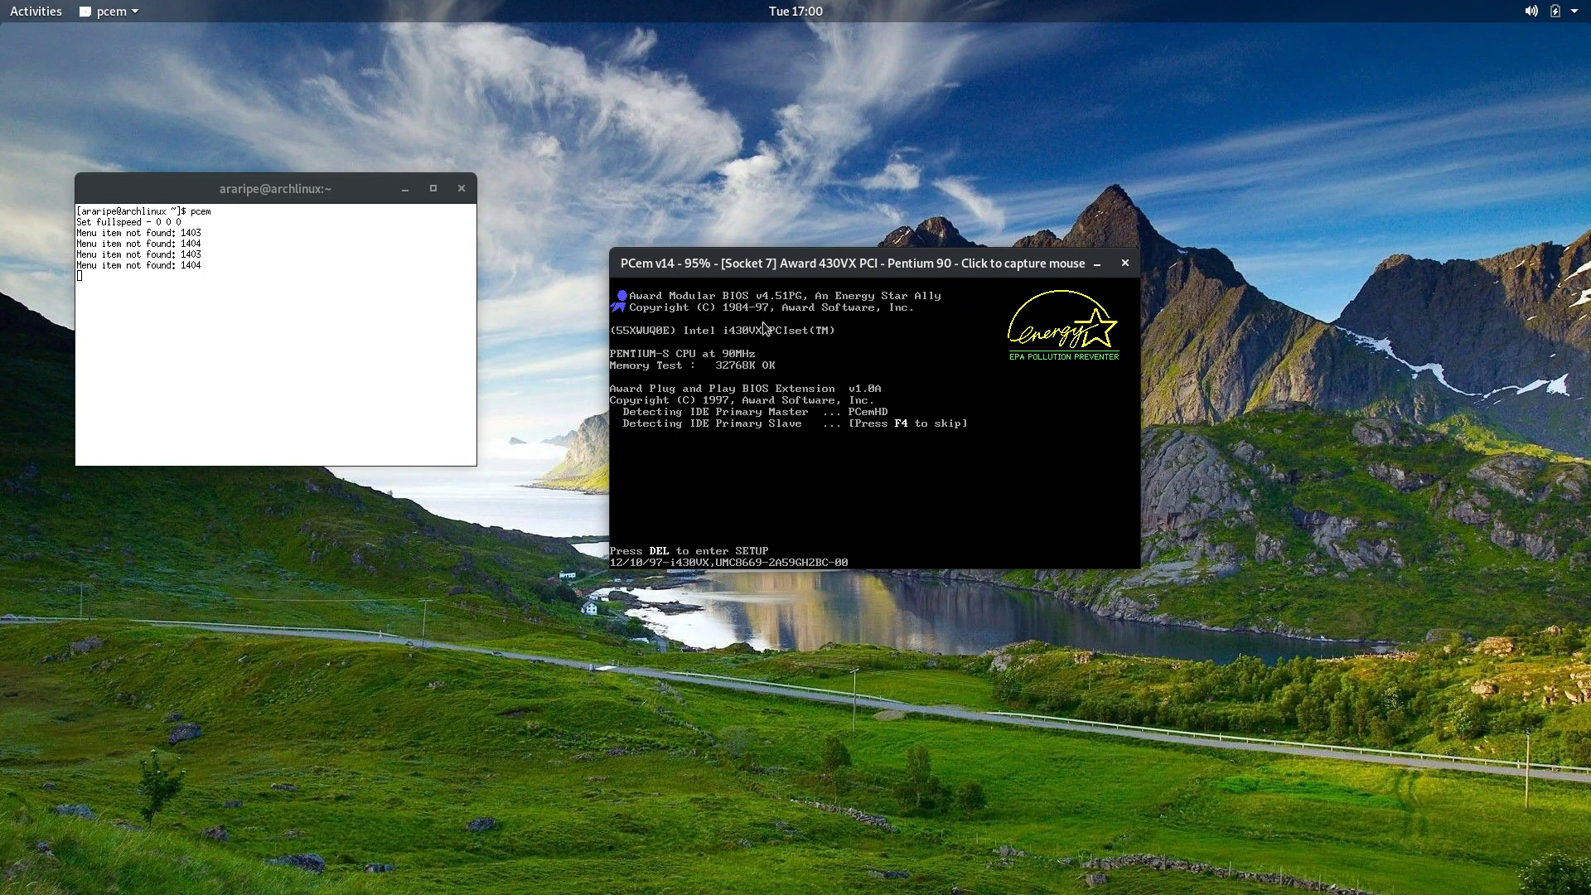
right_click(758, 346)
mouse_move(798, 358)
left_click(698, 440)
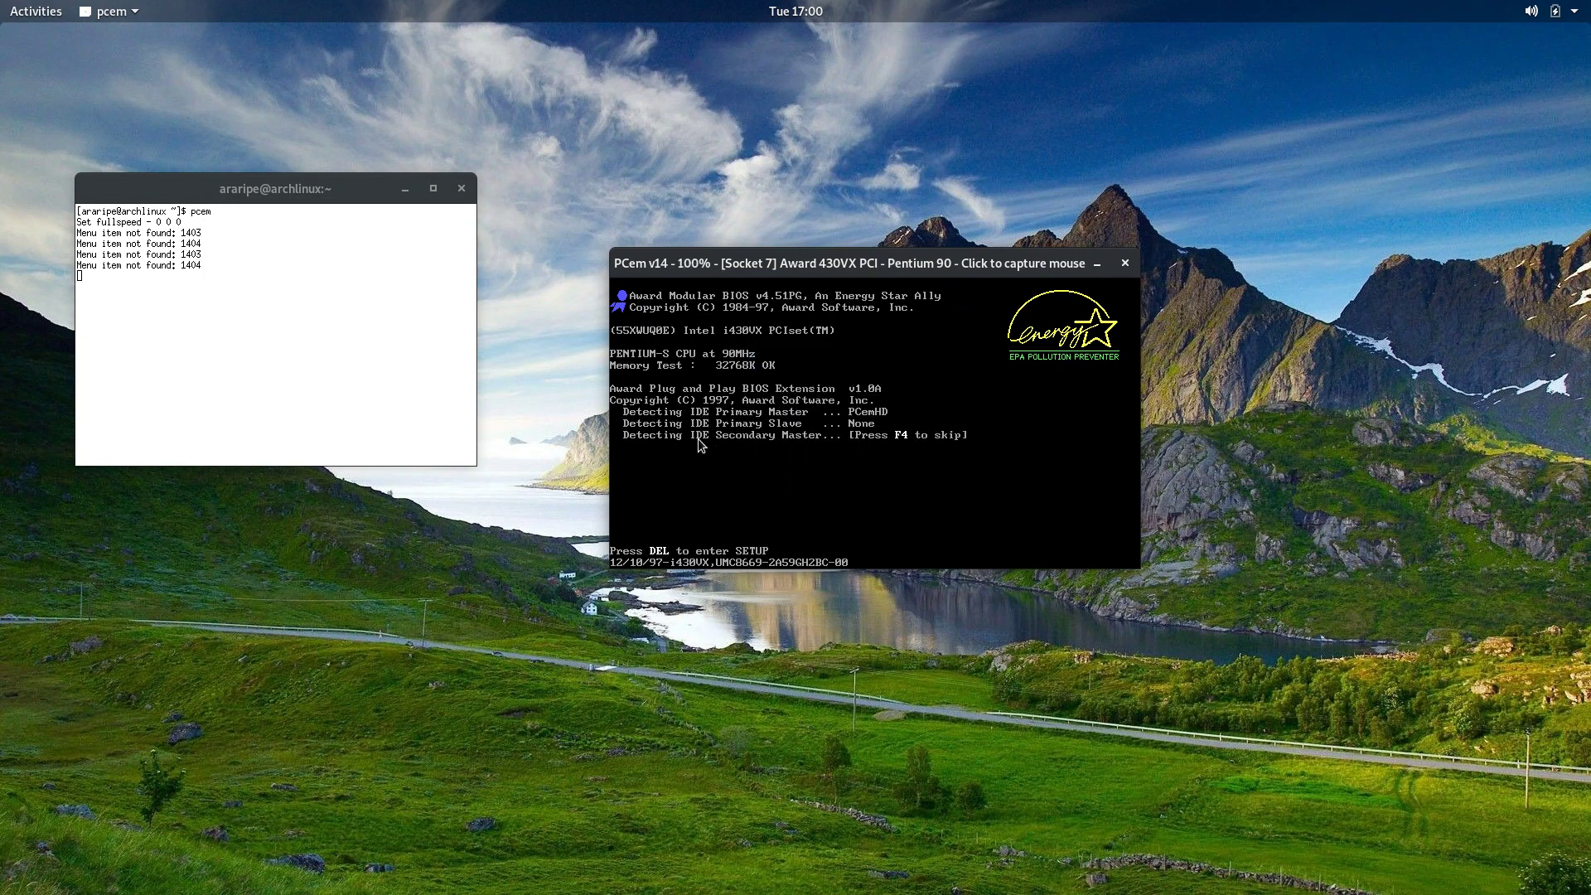
Enter the BIOS with Del during POST and open Standard CMOS Setup.
key("Delete")
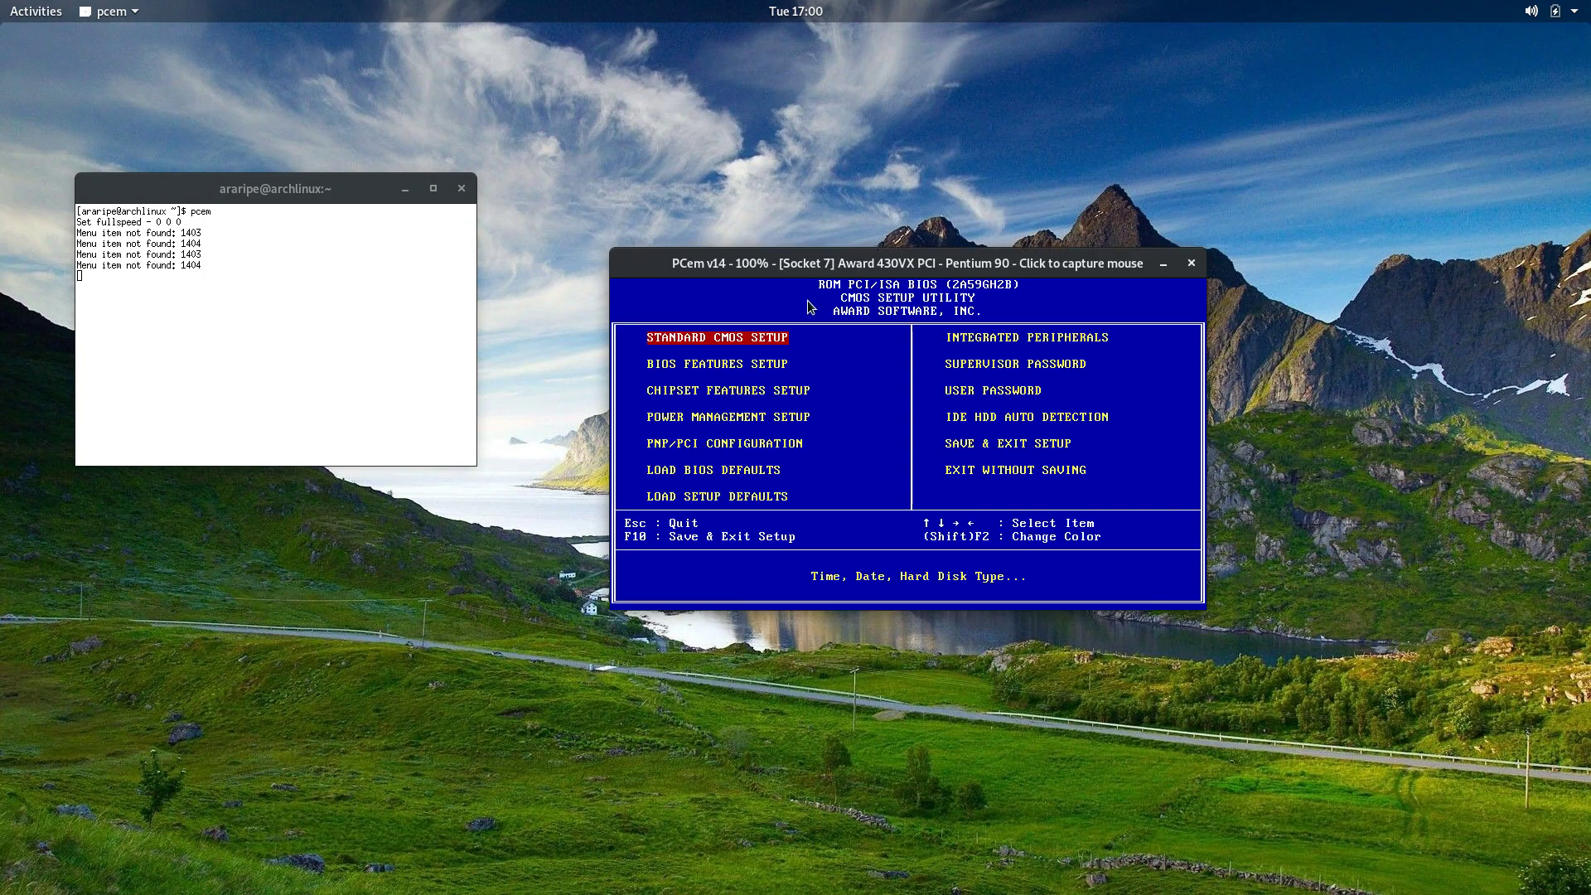
key("Down")
key("Up")
key("Down")
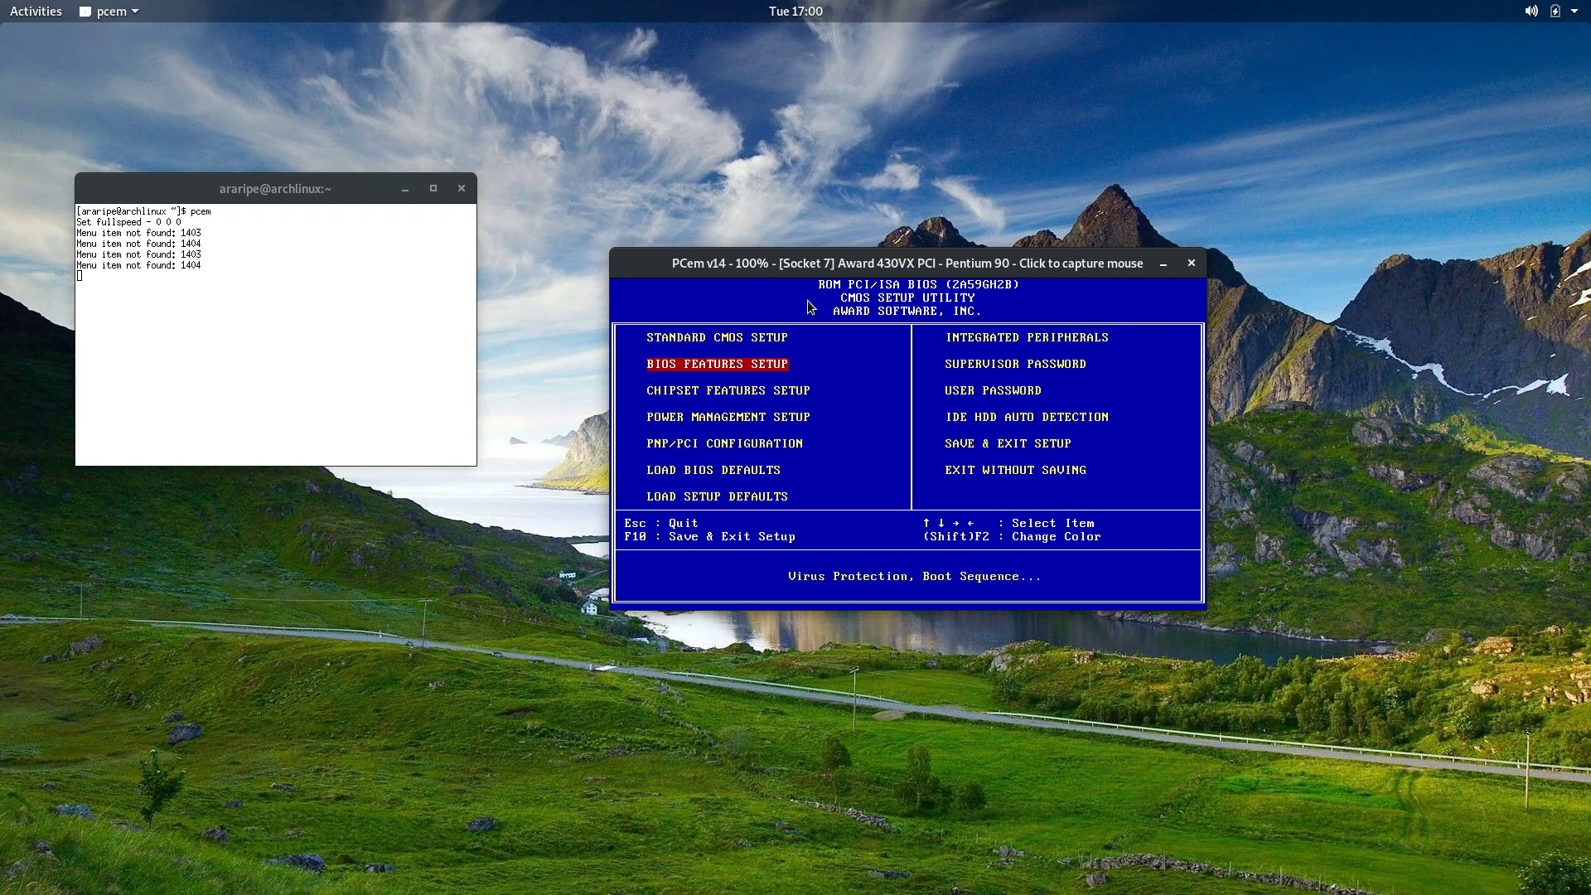
key("Up")
key("Return")
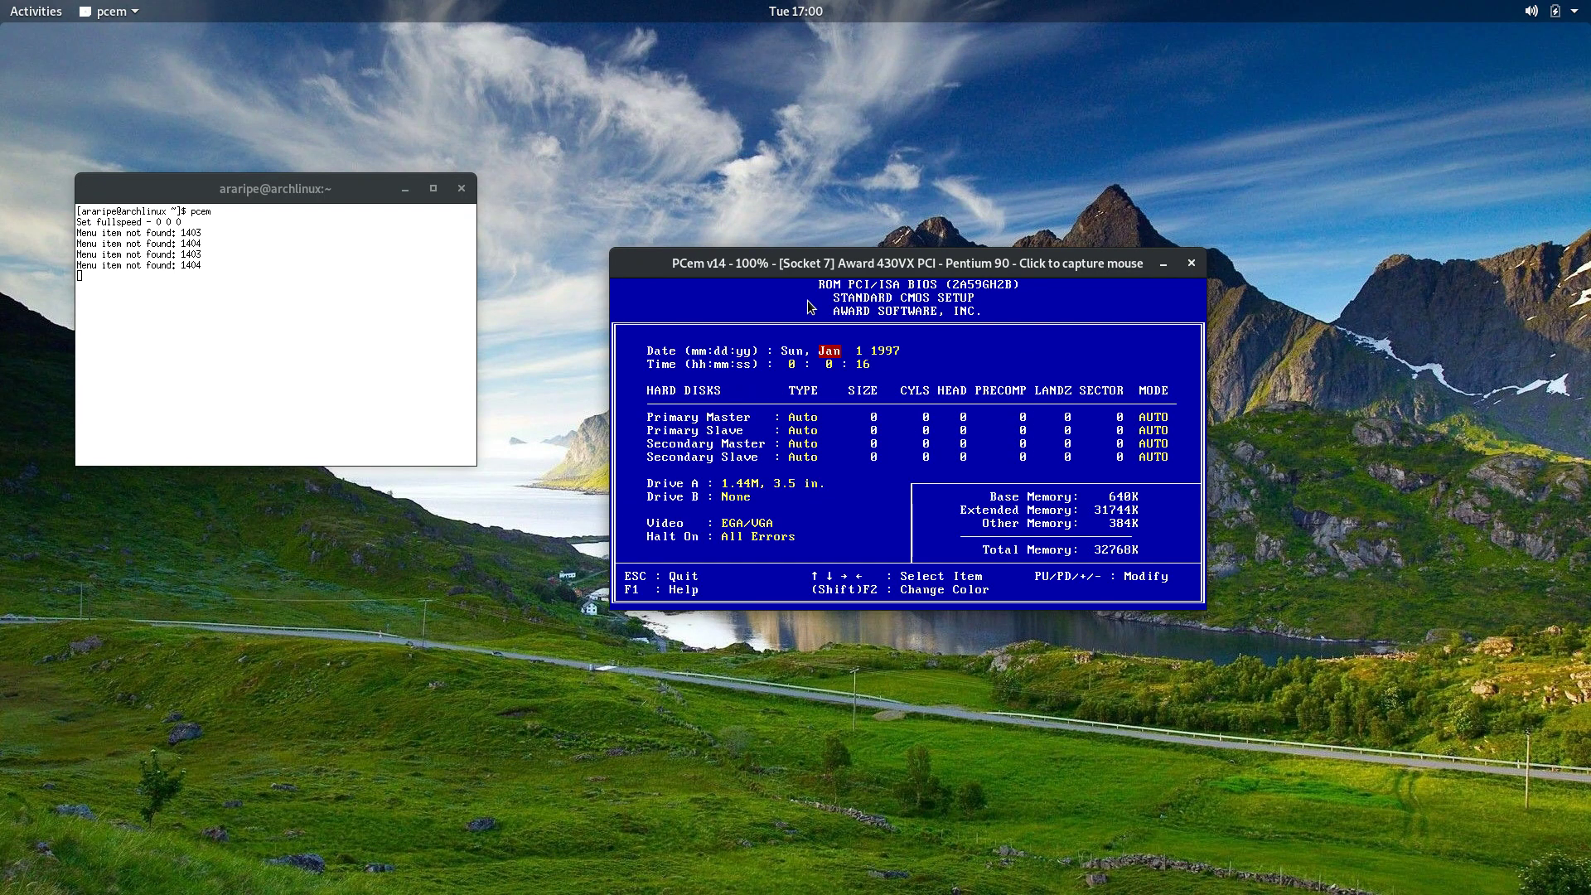
left_click(23, 11)
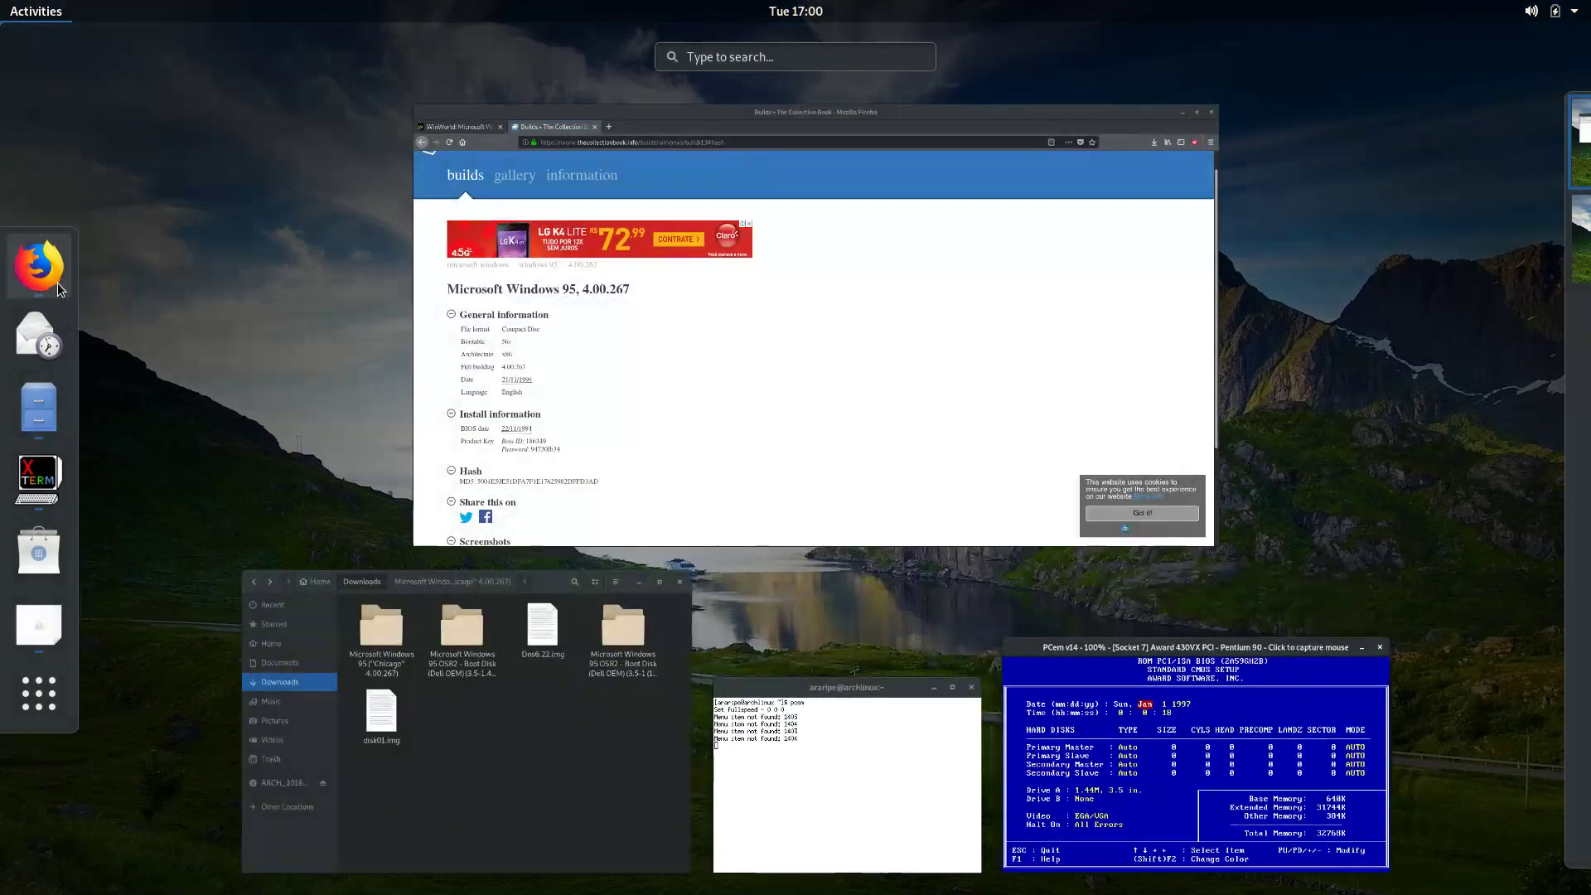
left_click(536, 242)
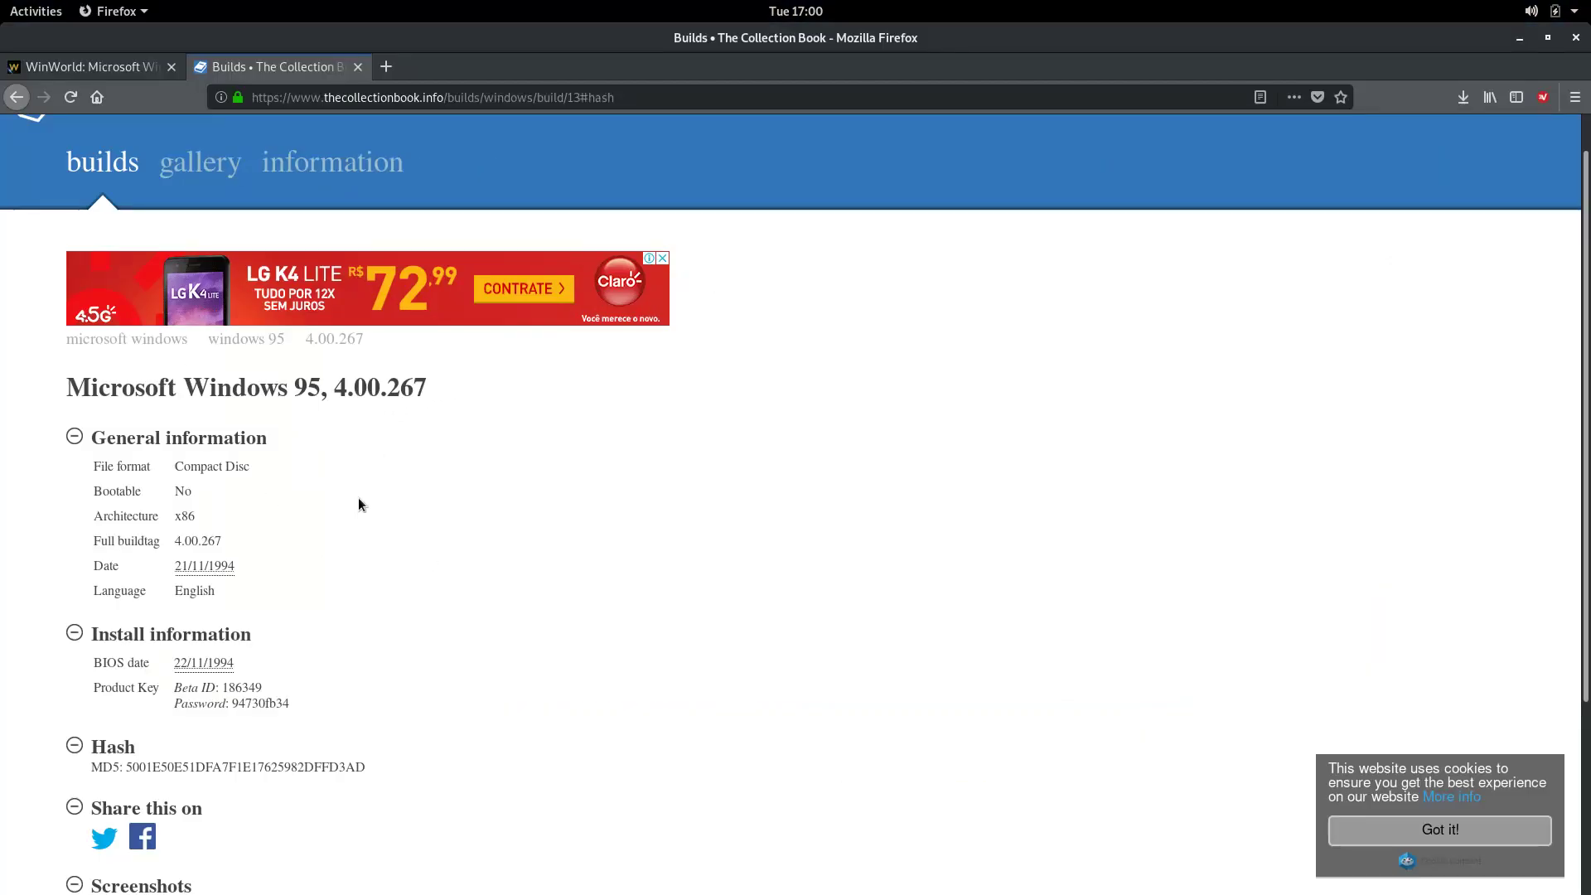
left_click_drag(178, 565, 379, 578)
left_click(379, 579)
scroll(378, 580, "down", 3)
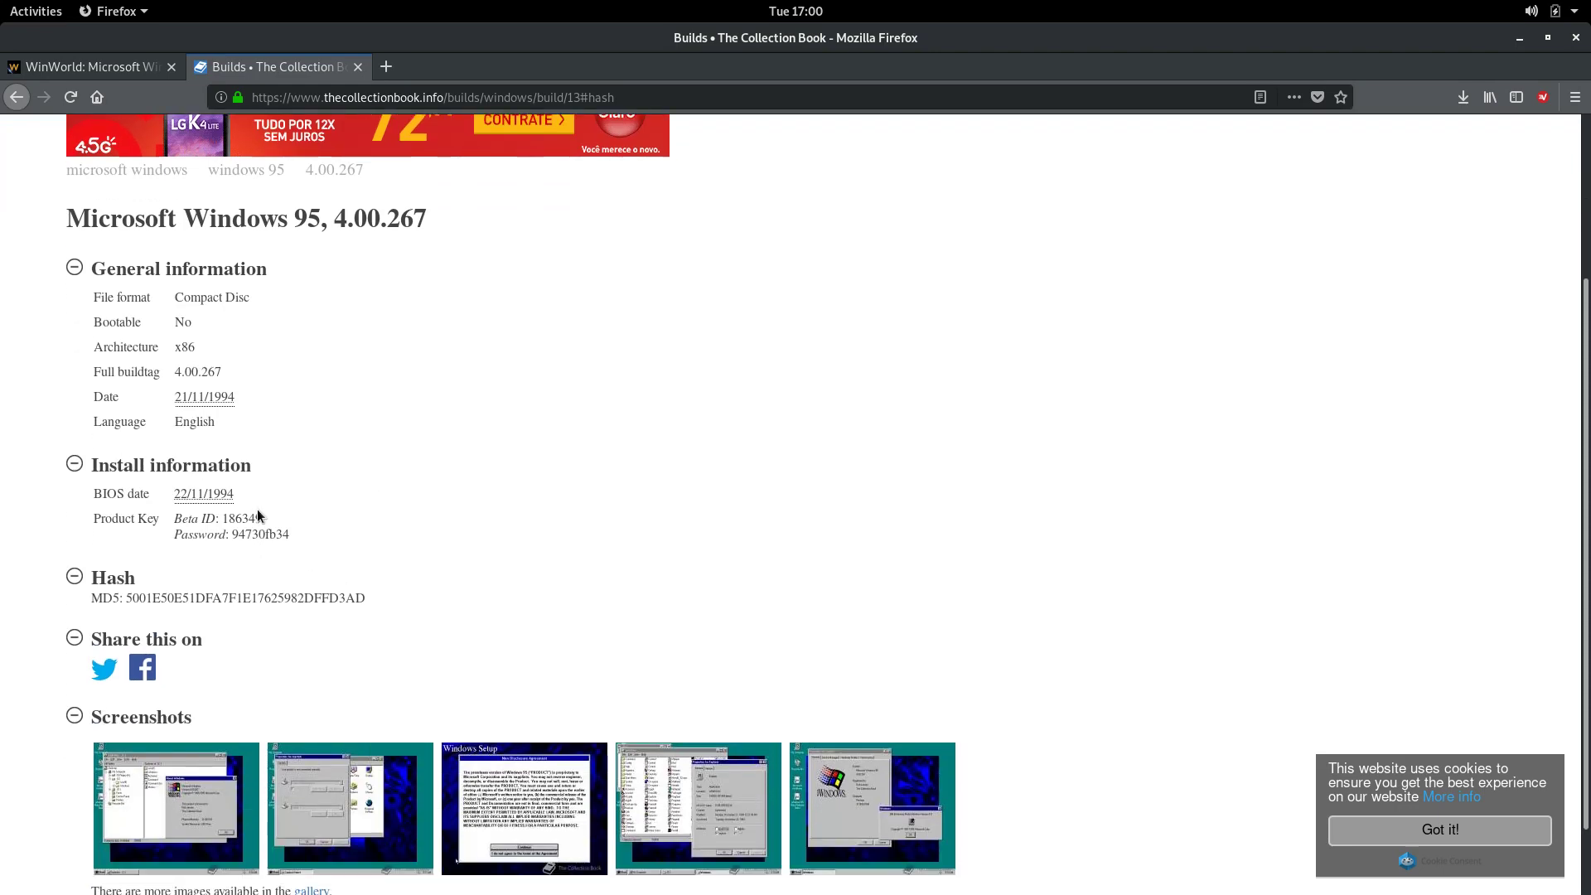
left_click(321, 490)
left_click(1516, 36)
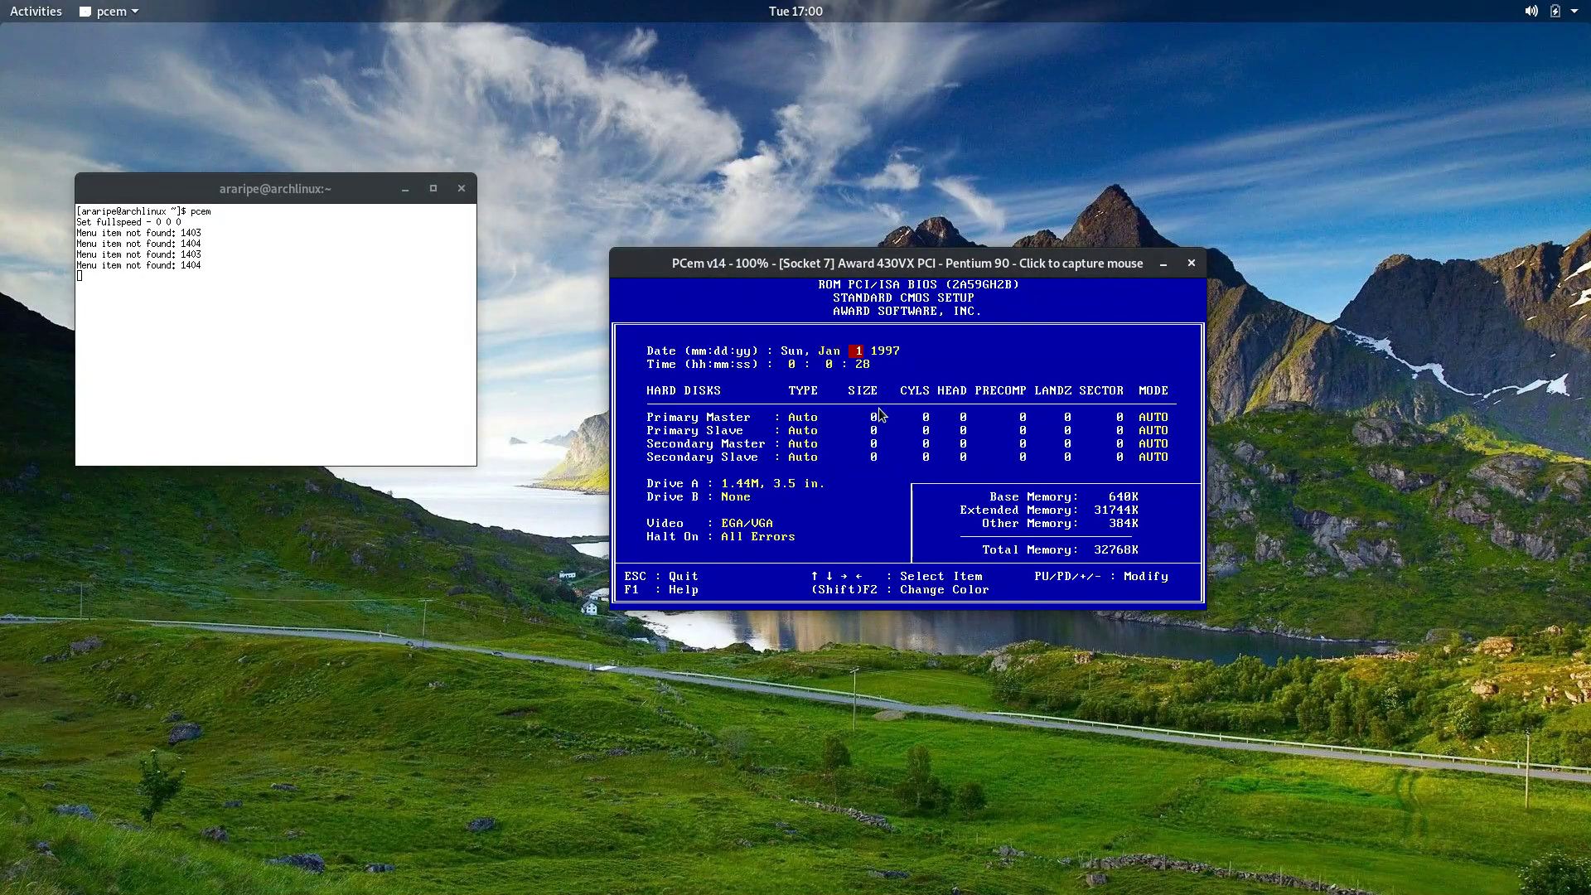
Set the BIOS date in Standard CMOS Setup to Tue, Nov 22 1994.
key("Page_Up")
key("Page_Up")
key("Page_Up")
key("Page_Up")
key("Page_Up")
key("Page_Up")
key("Page_Up")
key("Page_Up")
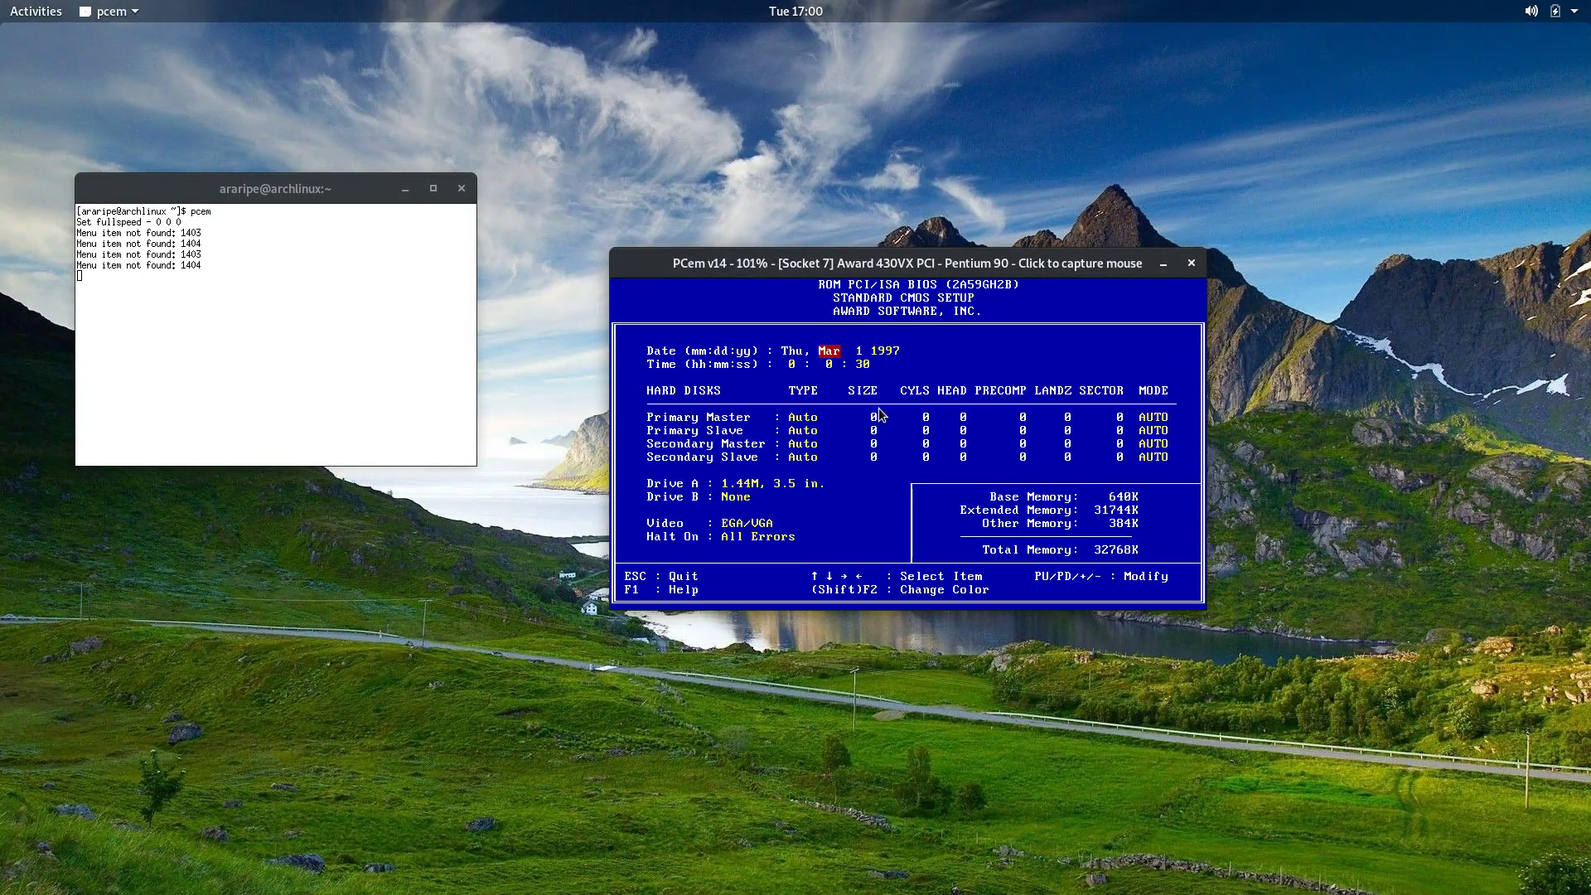
key("Page_Up")
key("Page_Up")
key("Right")
key("Page_Down")
key("Page_Down")
key("Page_Down")
key("Page_Down")
key("Page_Down")
key("Page_Down")
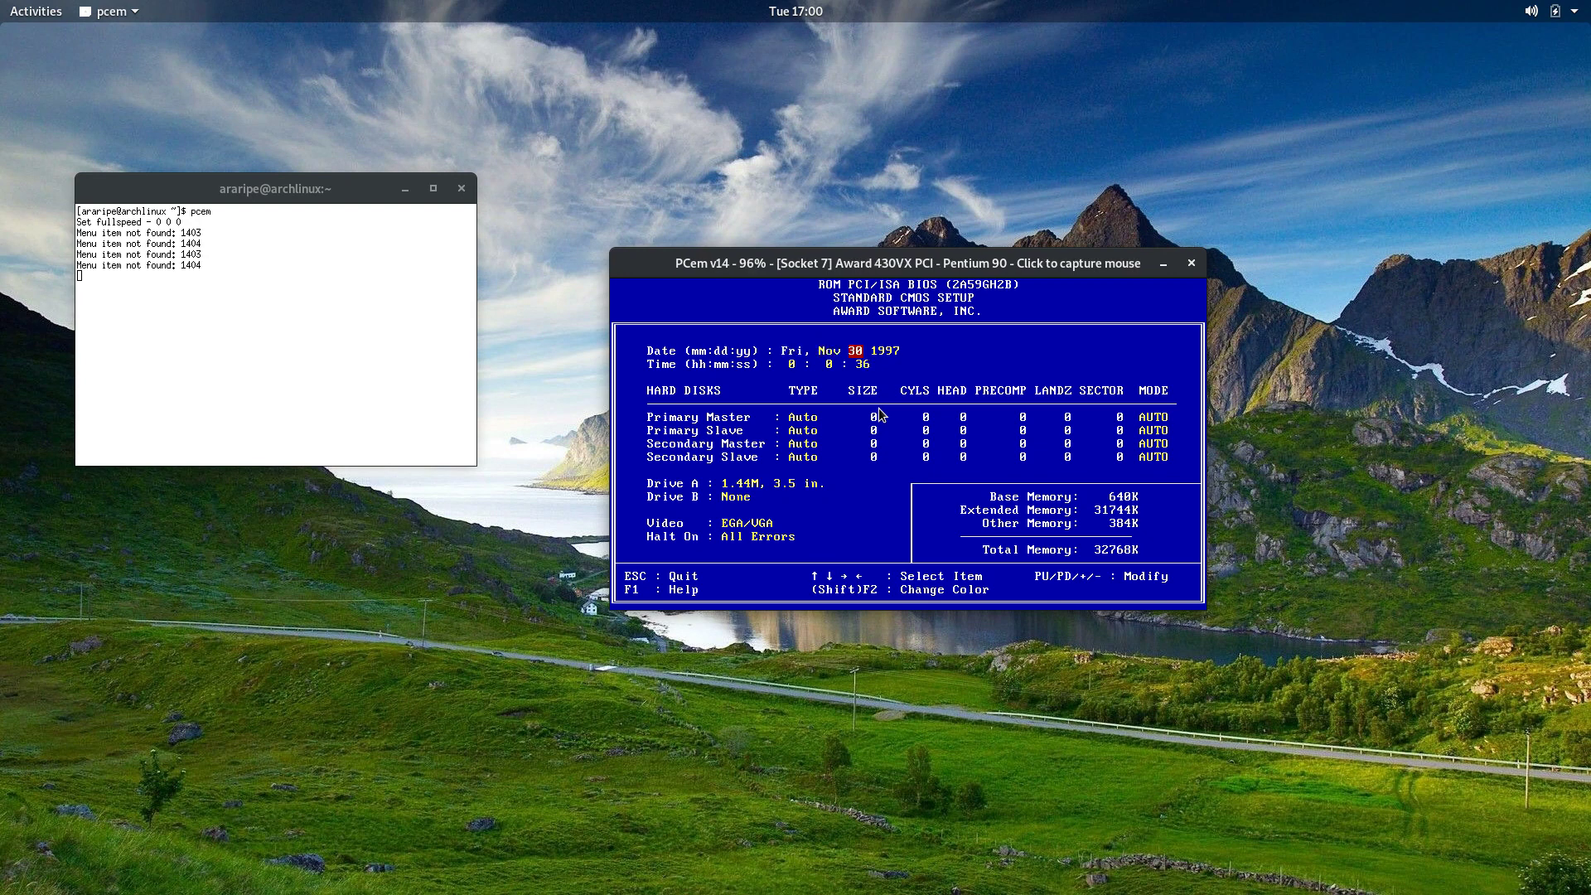
key("Page_Down")
key("Page_Down")
key("Page_Down")
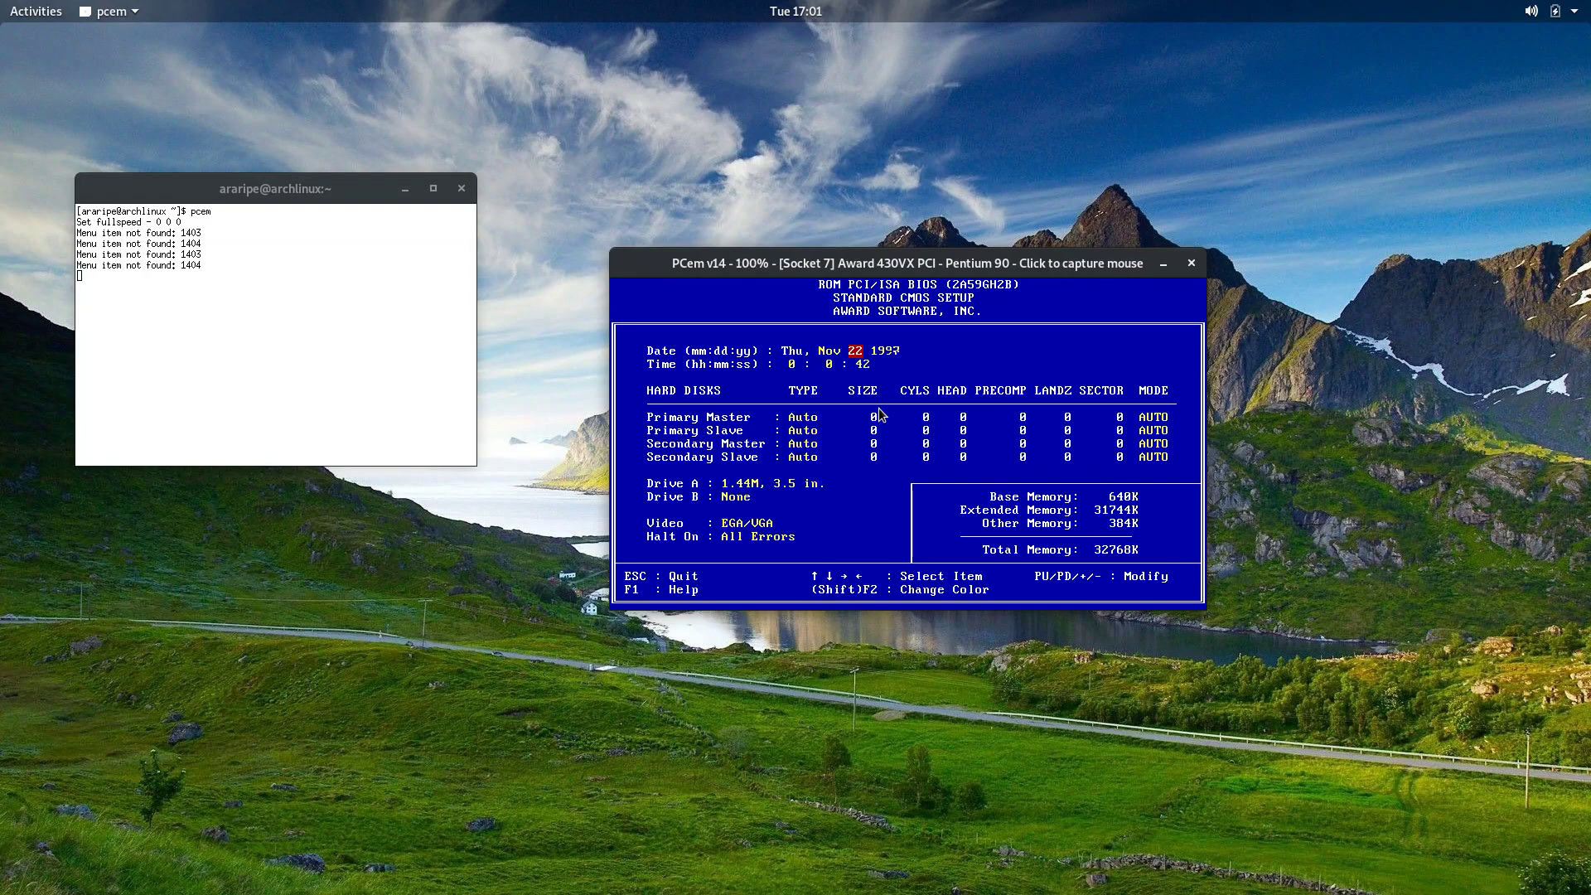
key("Right")
key("Page_Down")
key("Page_Down")
key("Page_Down")
Save the CMOS settings and exit setup so the machine reboots.
key("Escape")
key("Right")
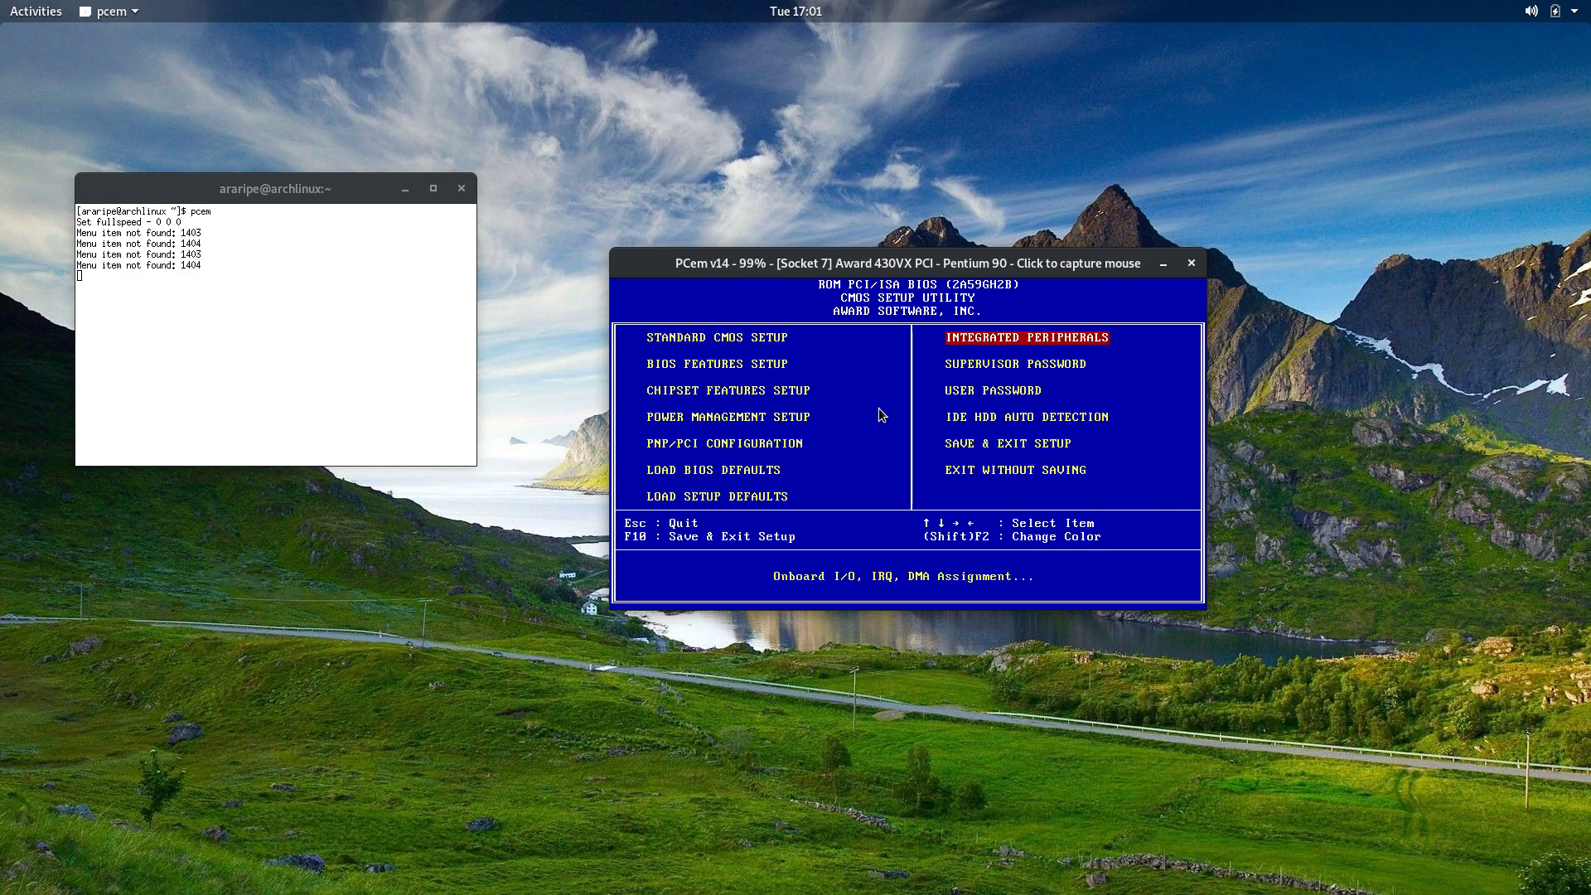
key("F10")
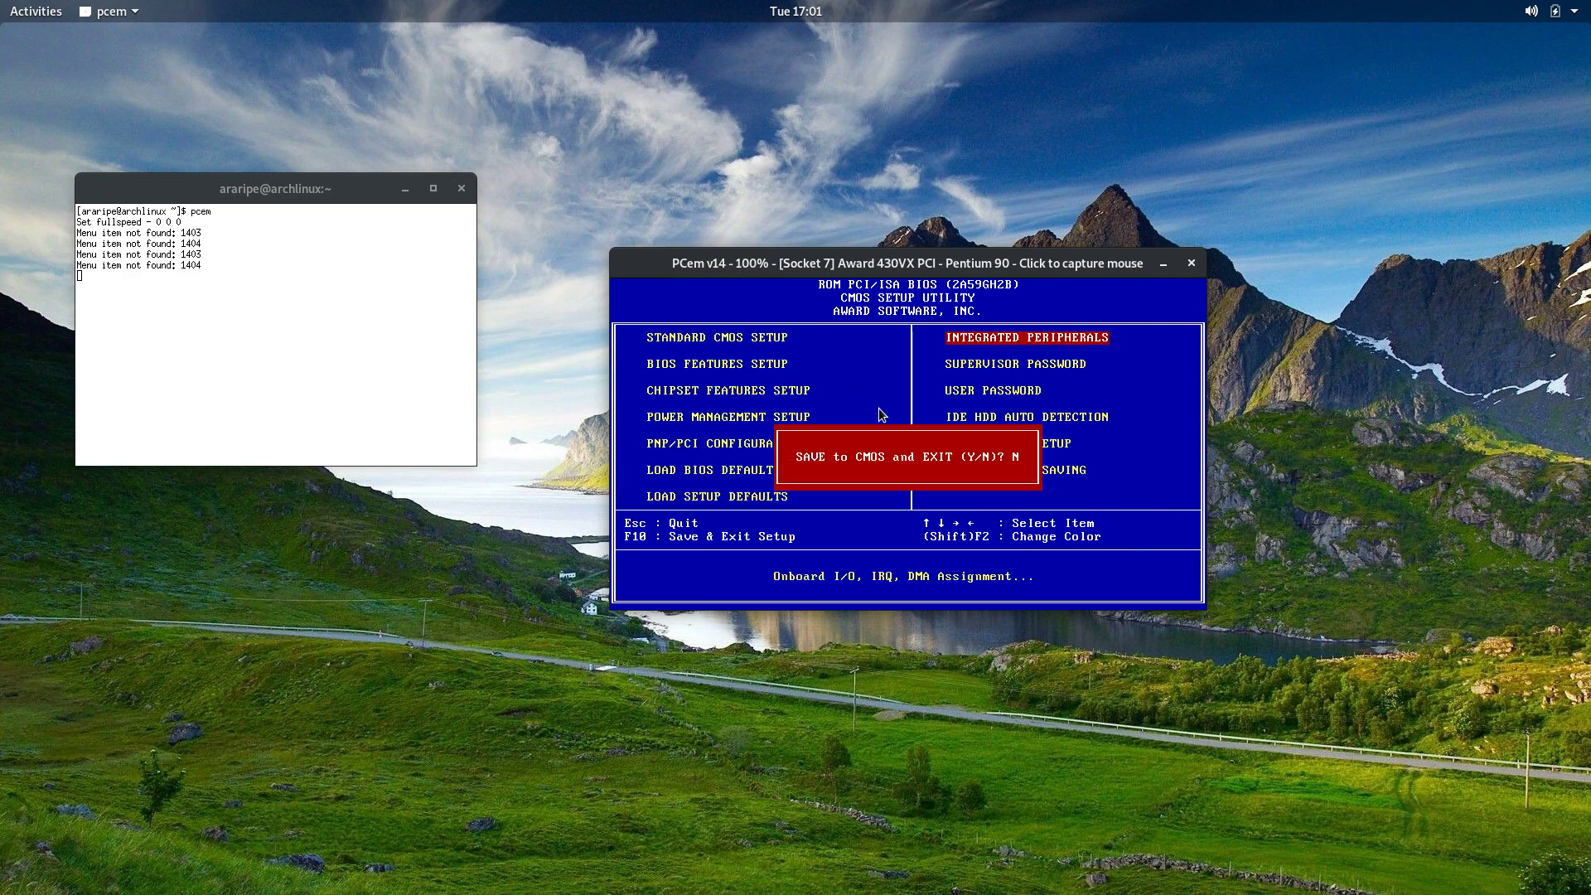
key("Return")
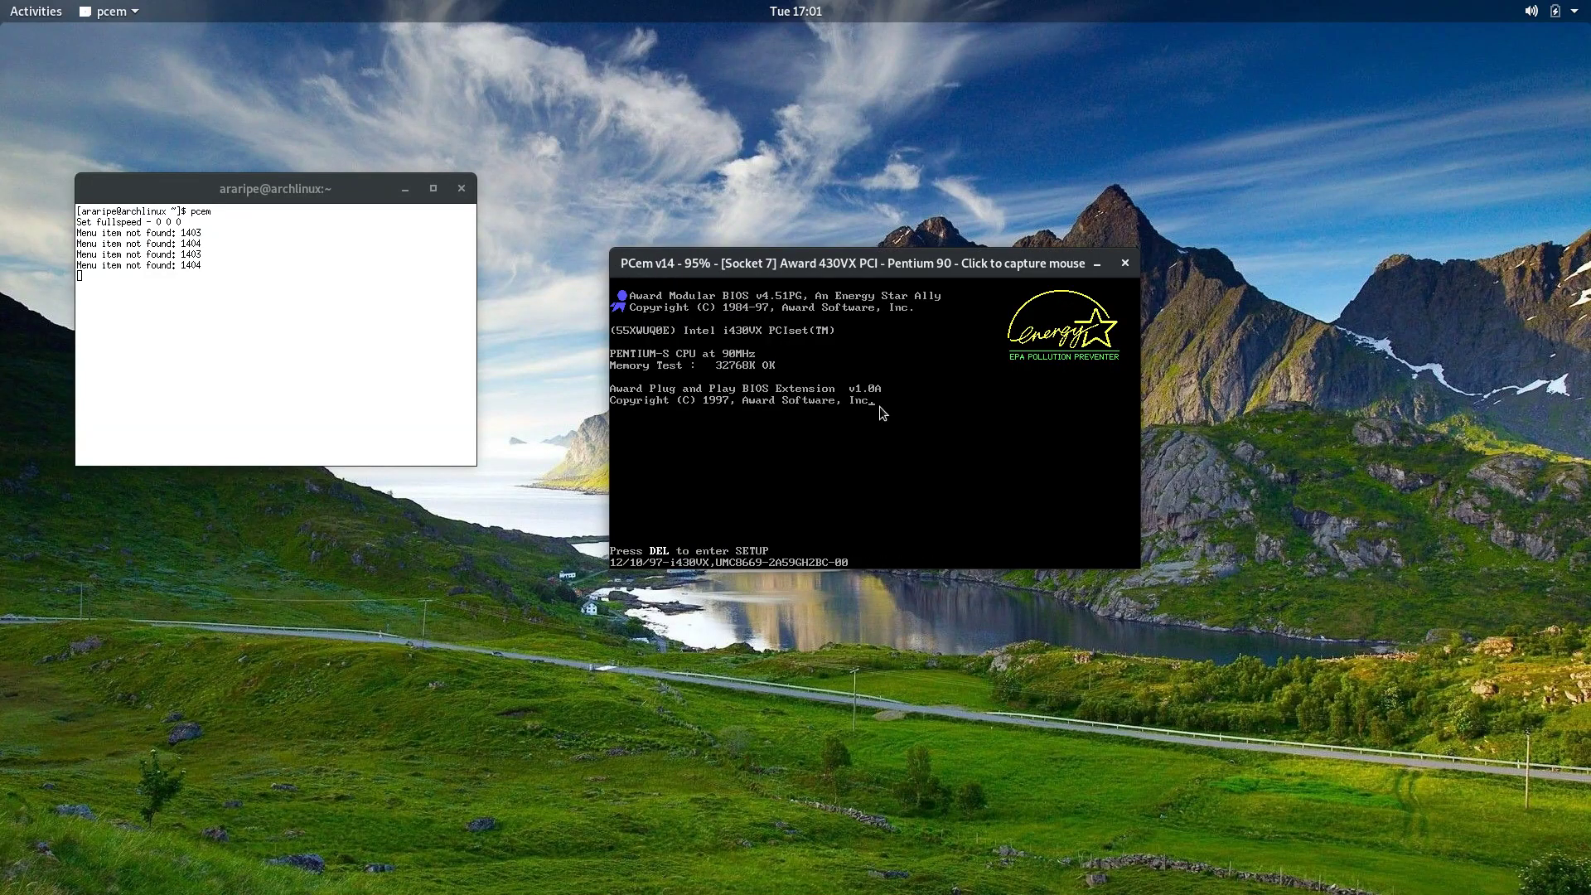
Load the disk01.img floppy image from Downloads into drive A.
right_click(837, 400)
mouse_move(878, 436)
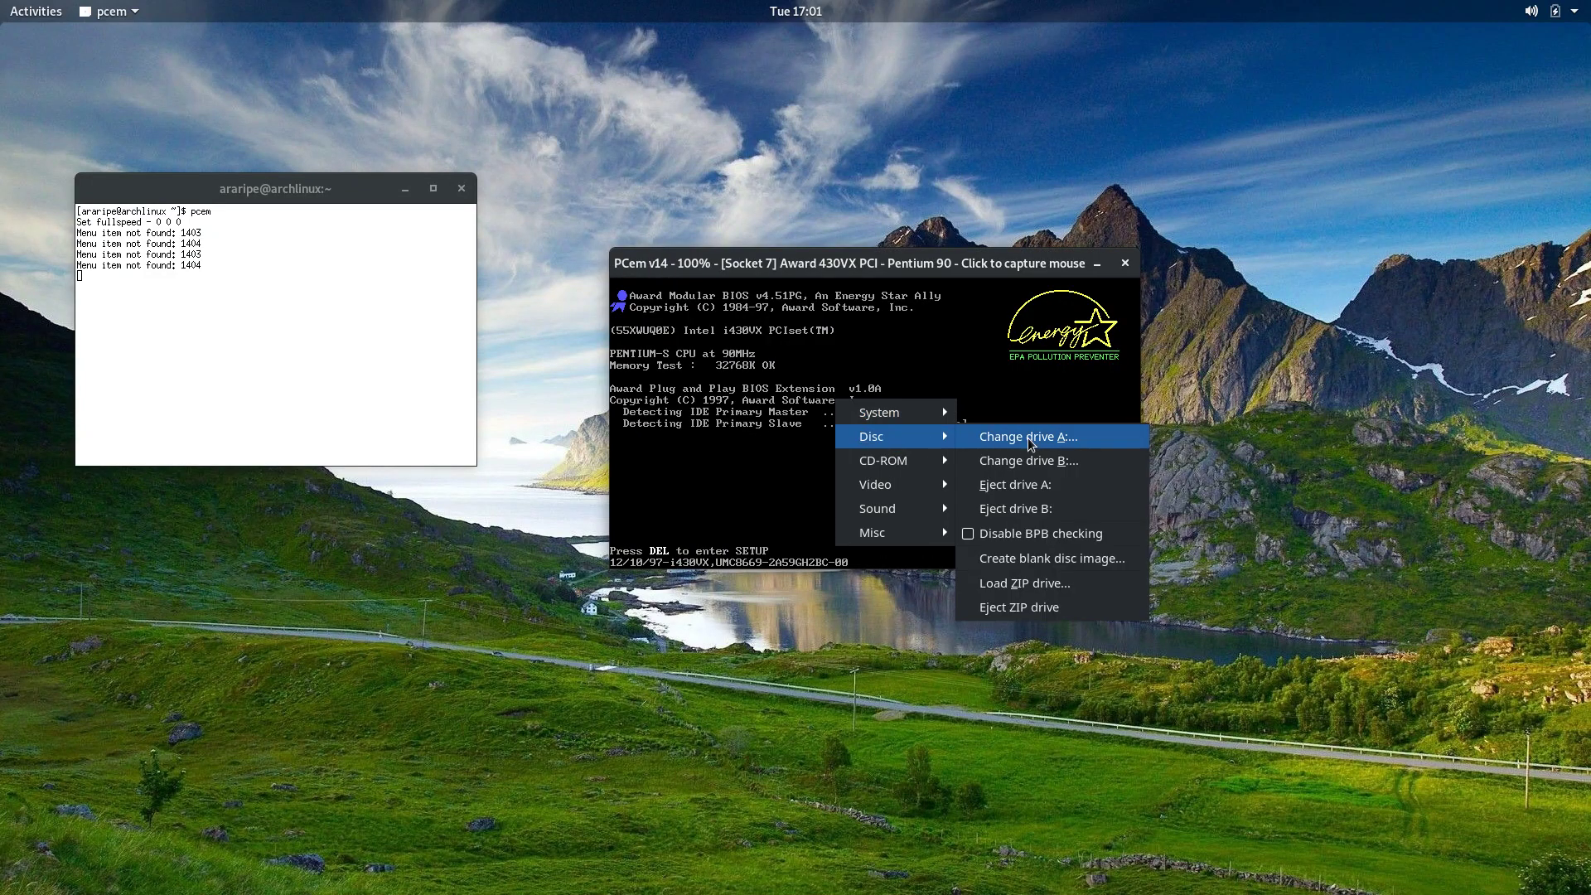
left_click(1027, 436)
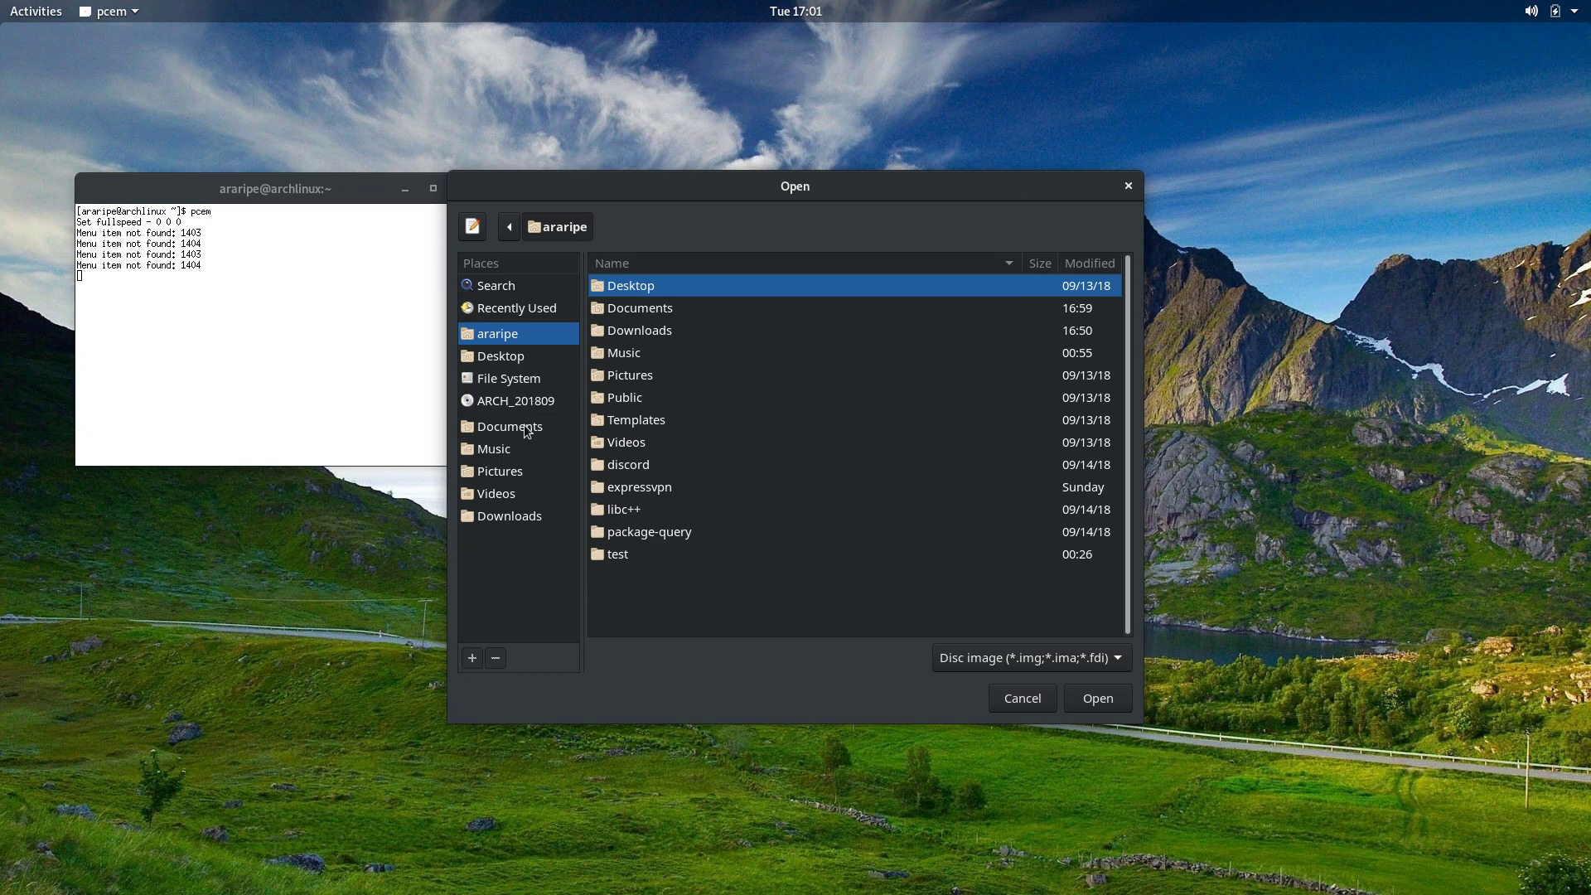
double_click(660, 332)
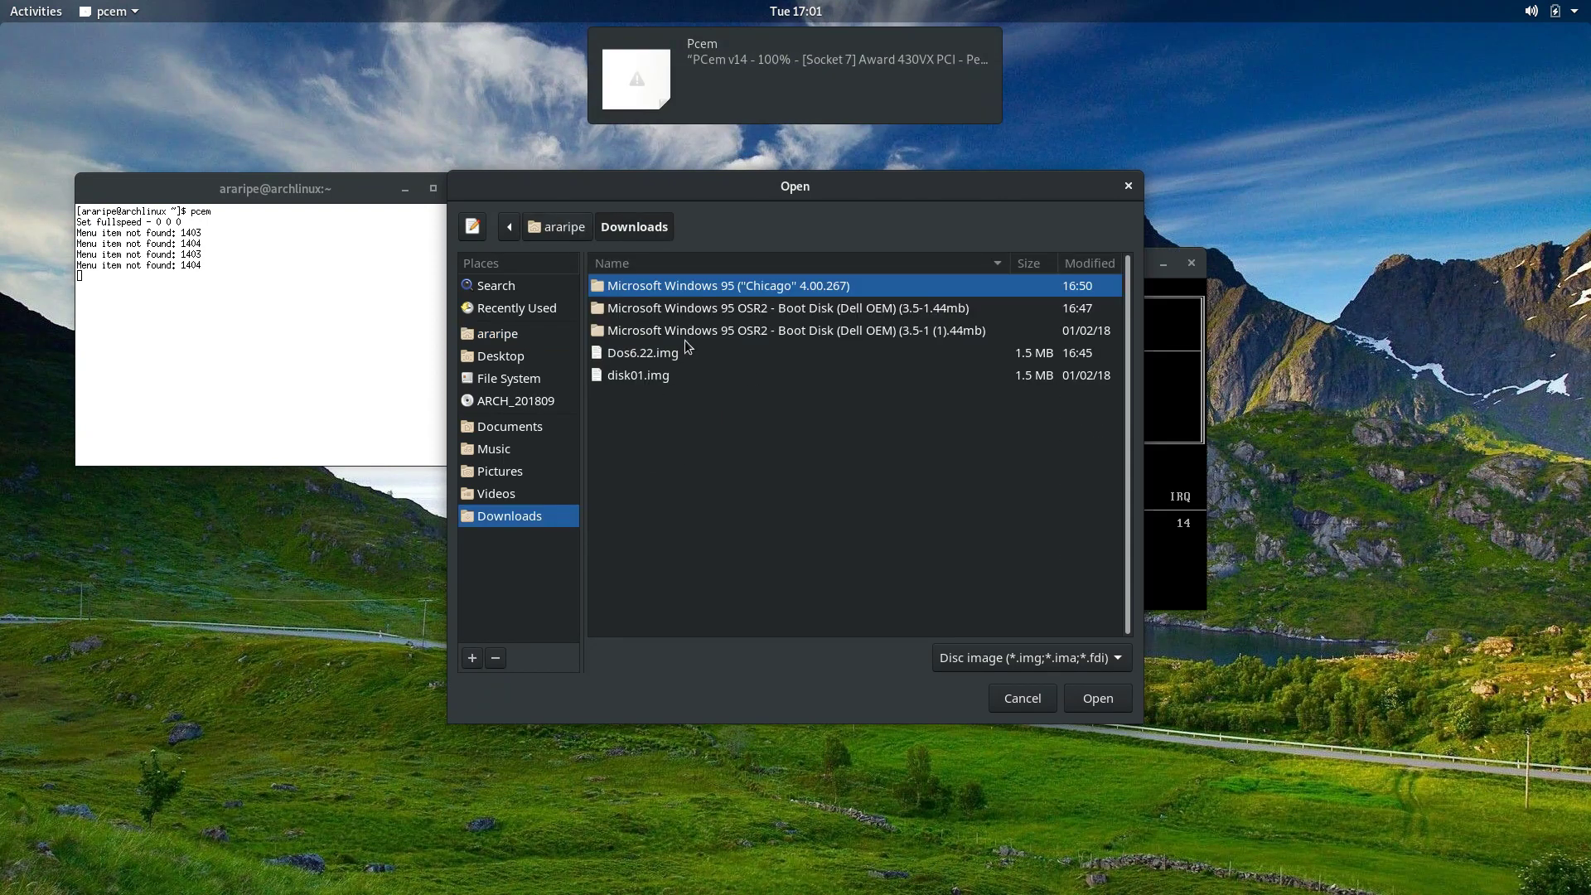
left_click(680, 375)
left_click(1098, 698)
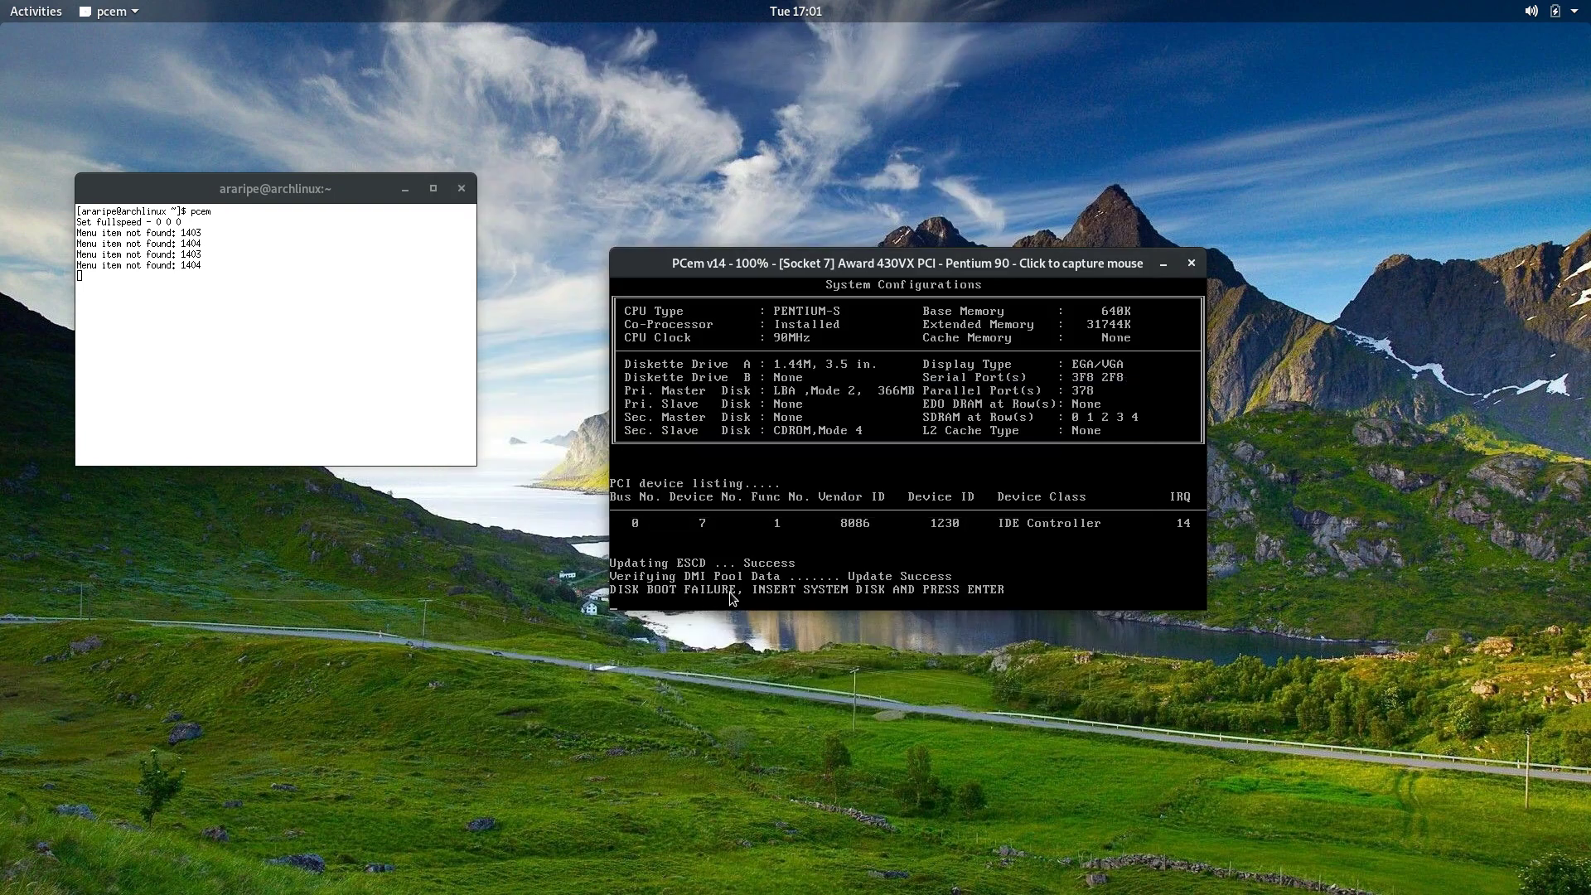
Hard-reset the emulated Pentium from the System menu.
right_click(704, 272)
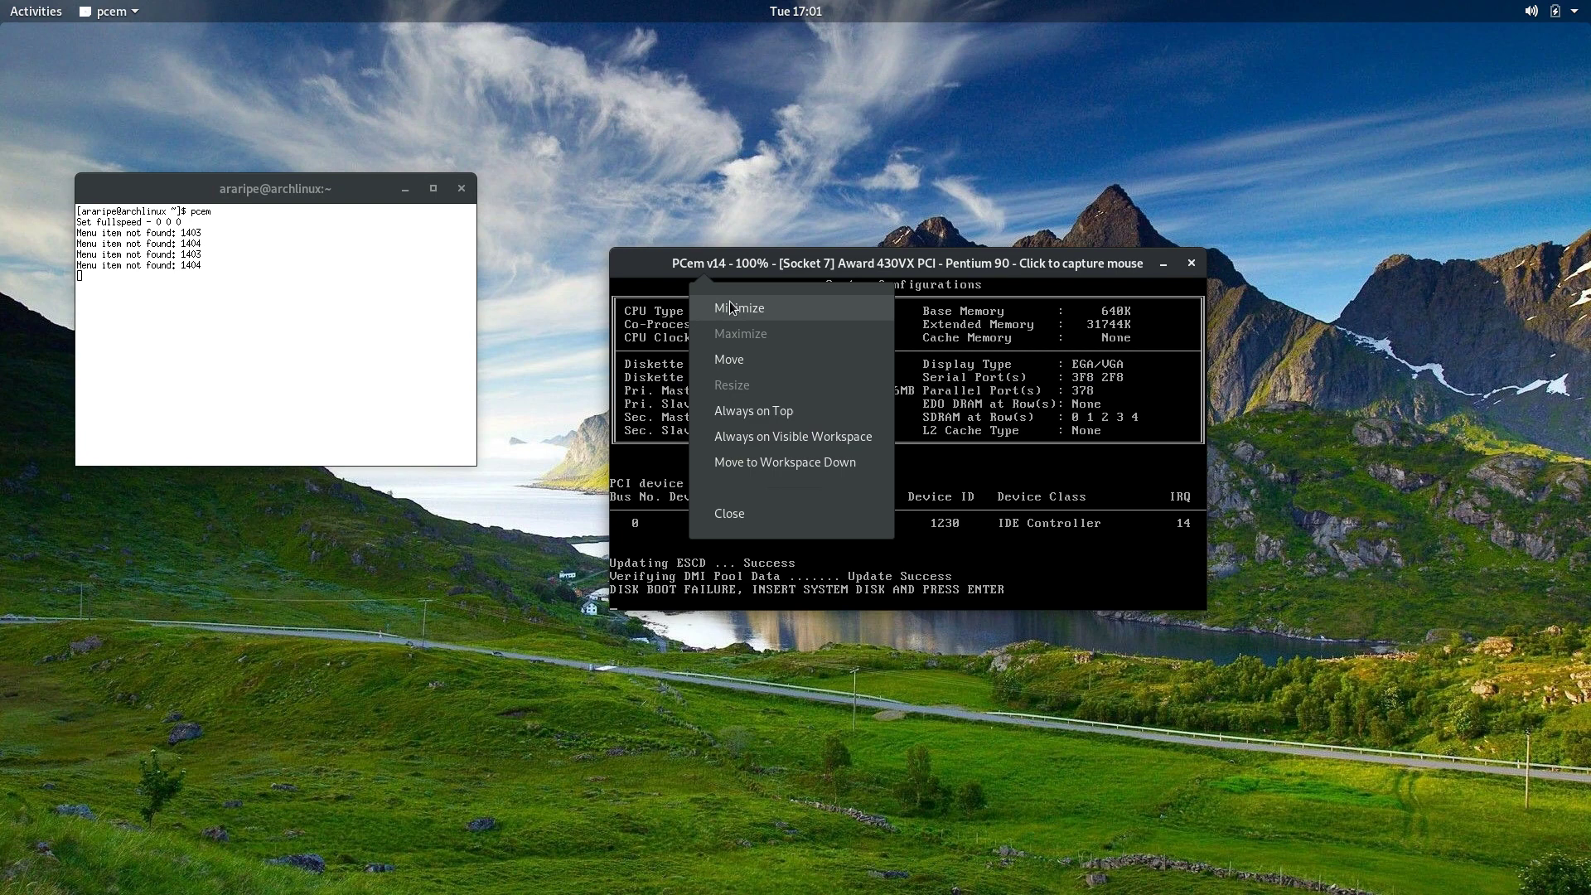
left_click(656, 335)
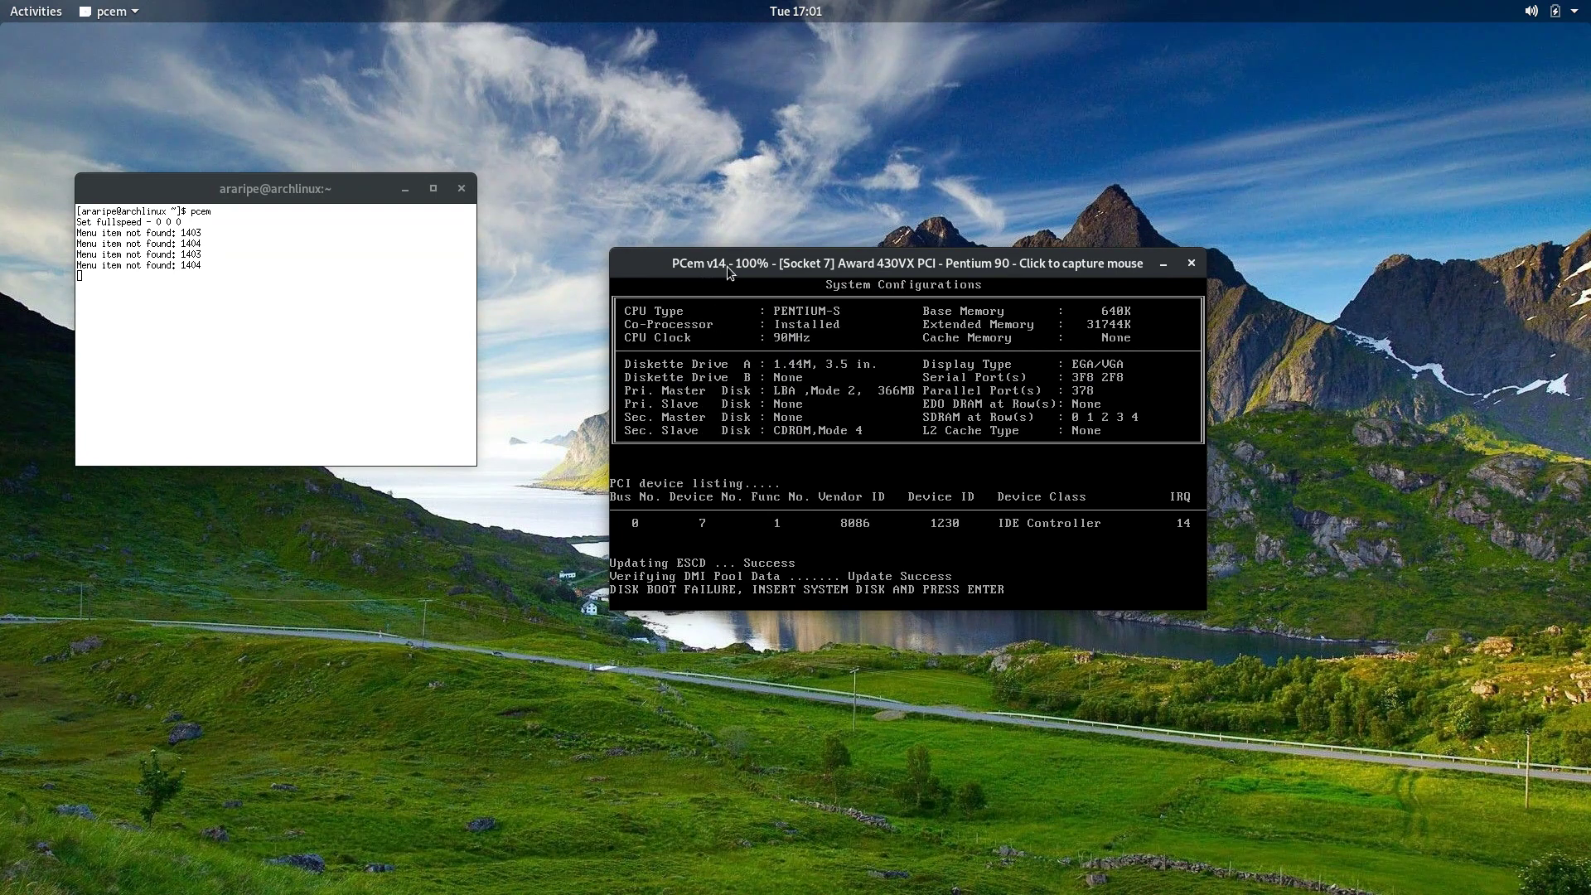
right_click(750, 365)
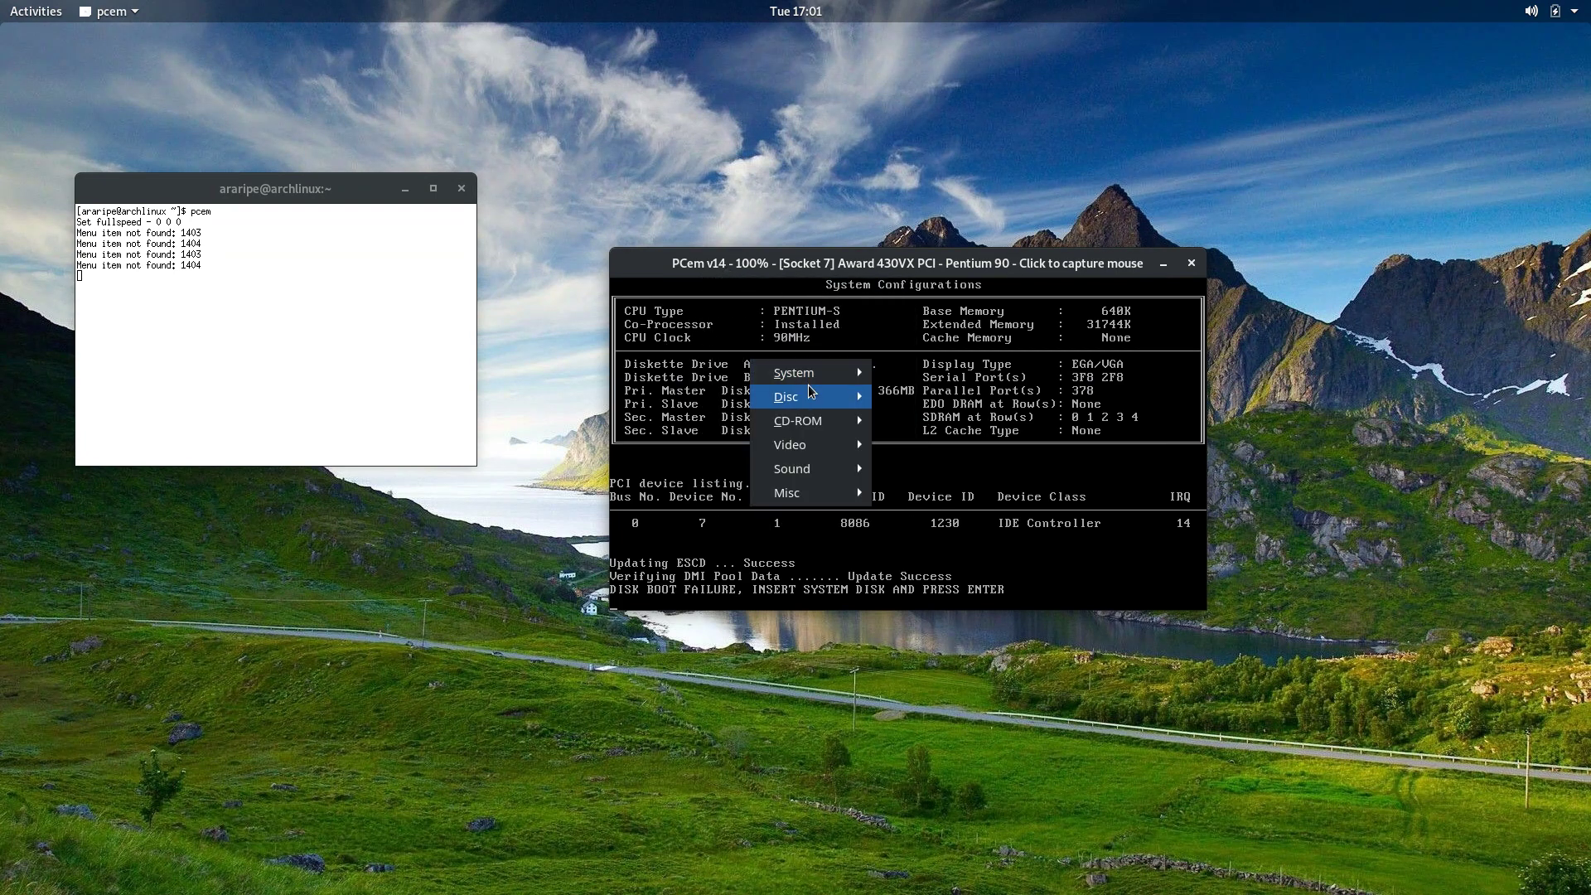
mouse_move(827, 374)
left_click(925, 372)
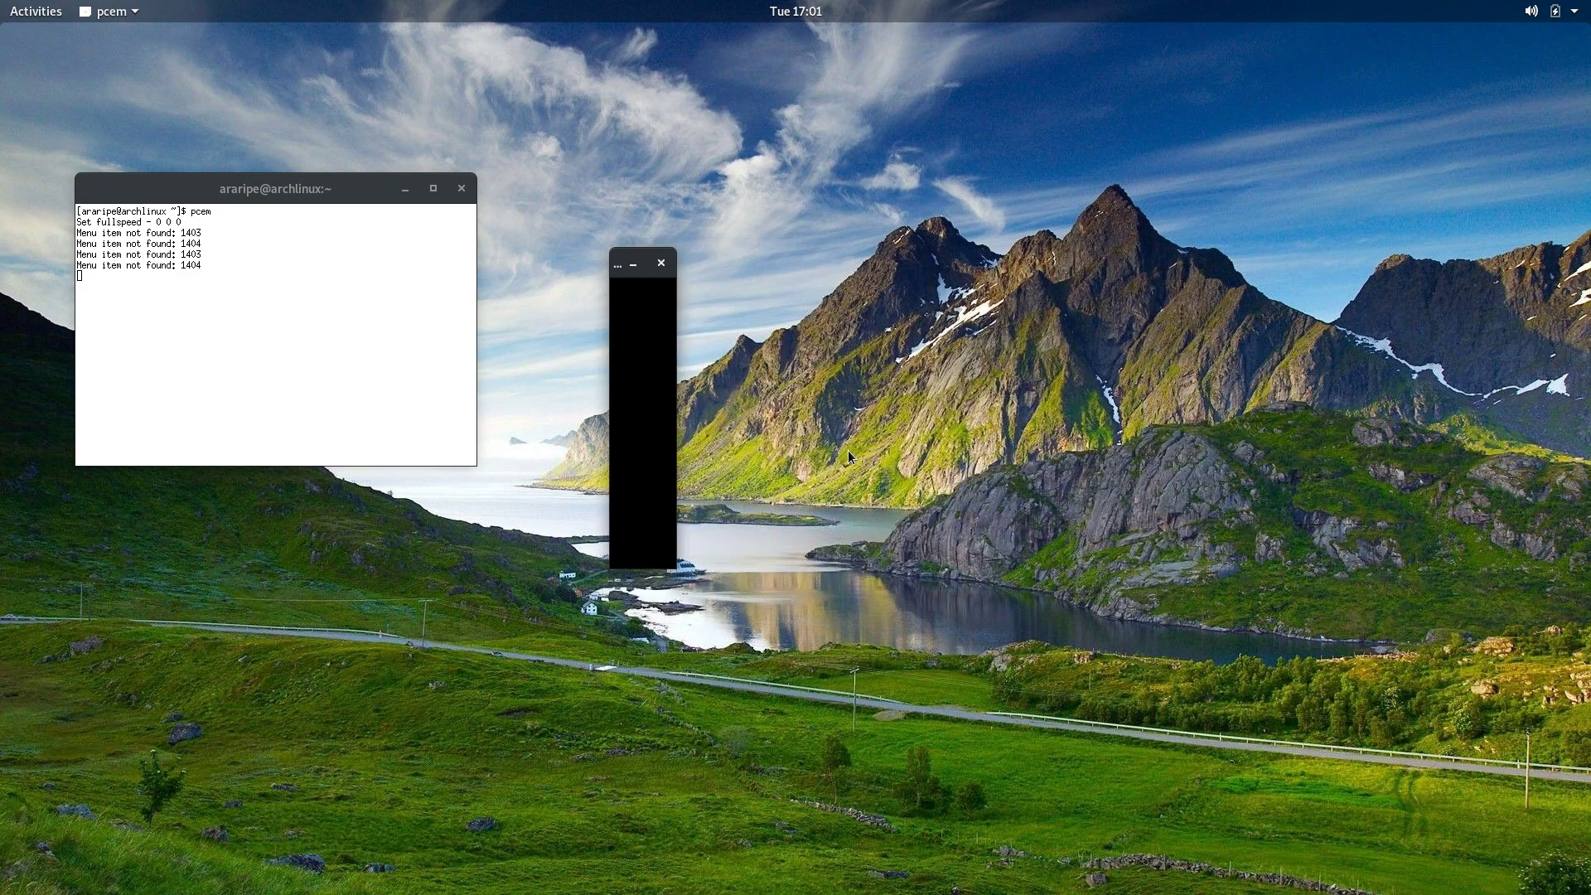
Boot with startup menu choice 1 (NEC IDE CD-ROM driver), then show the Activities overview.
left_click_drag(847, 272, 828, 303)
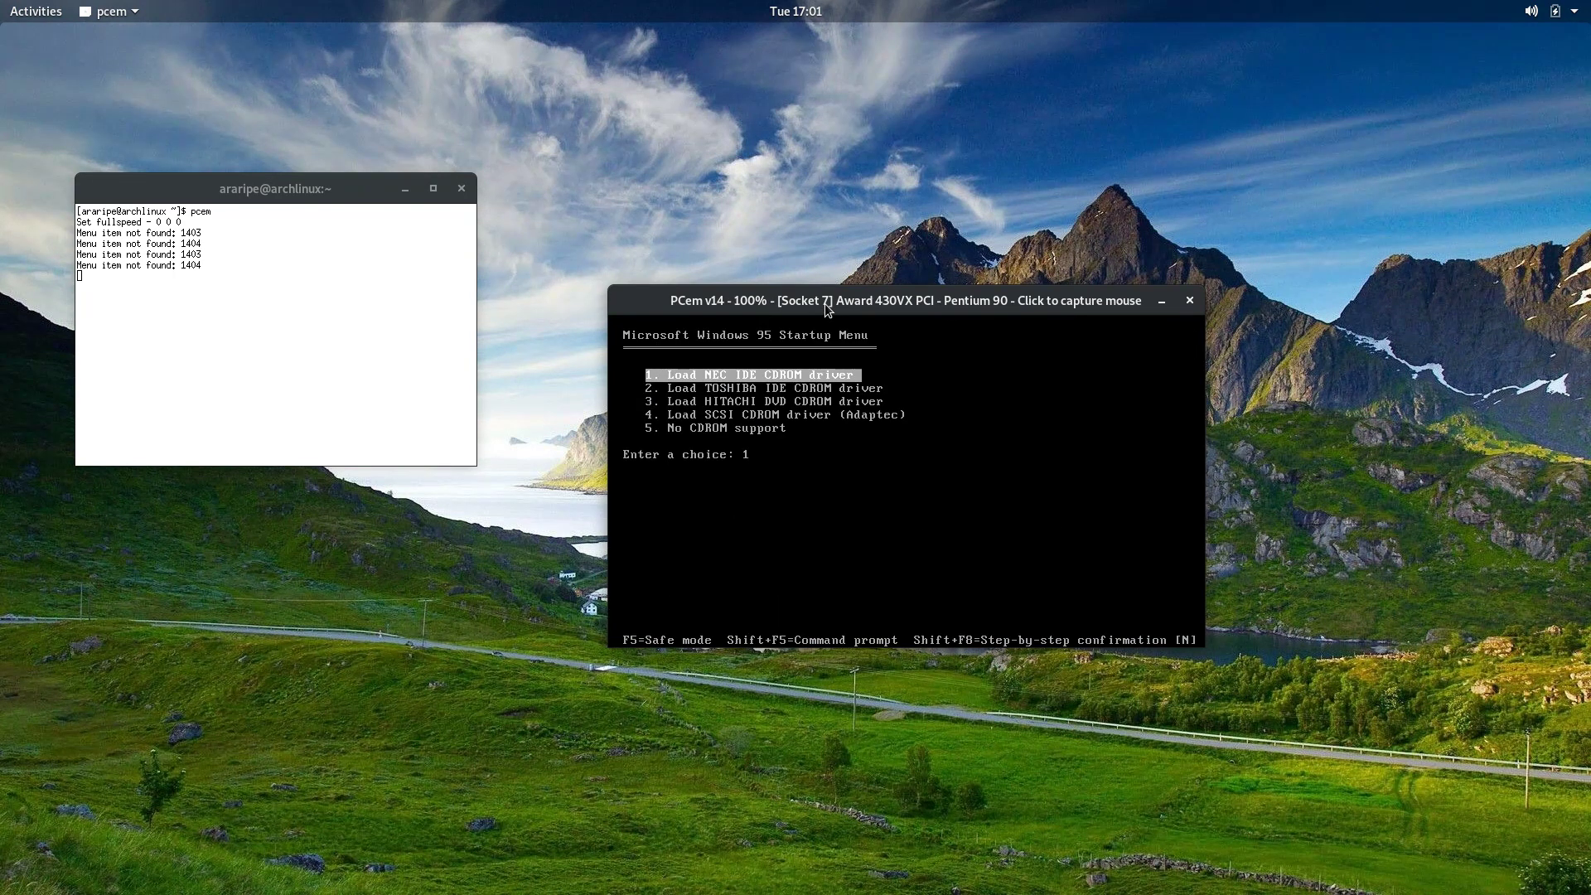
key("Return")
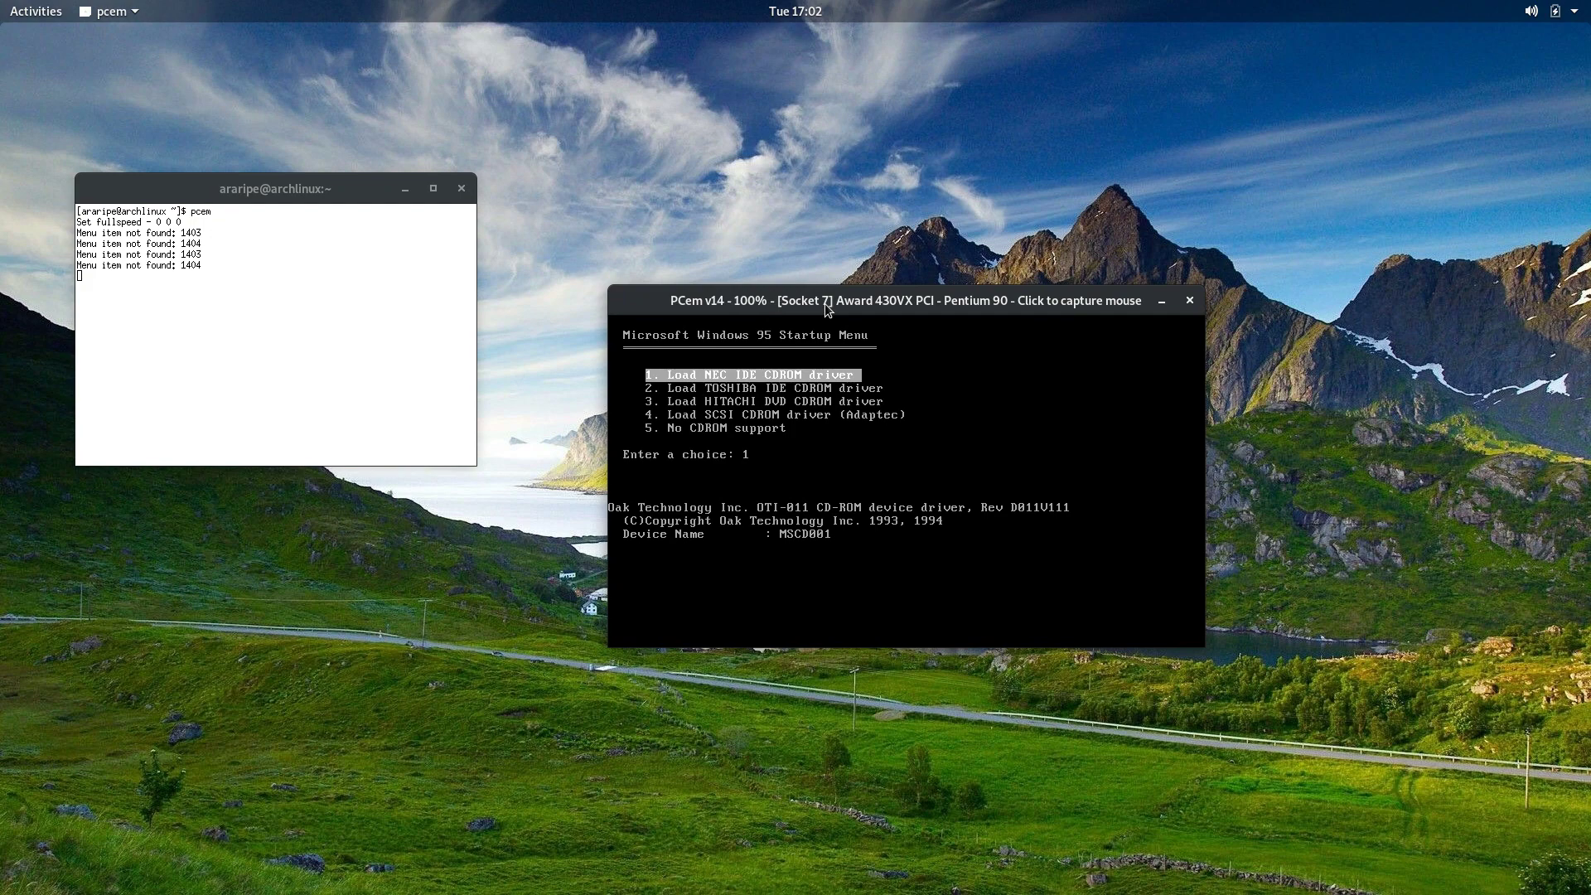
left_click_drag(825, 305, 746, 263)
left_click(28, 10)
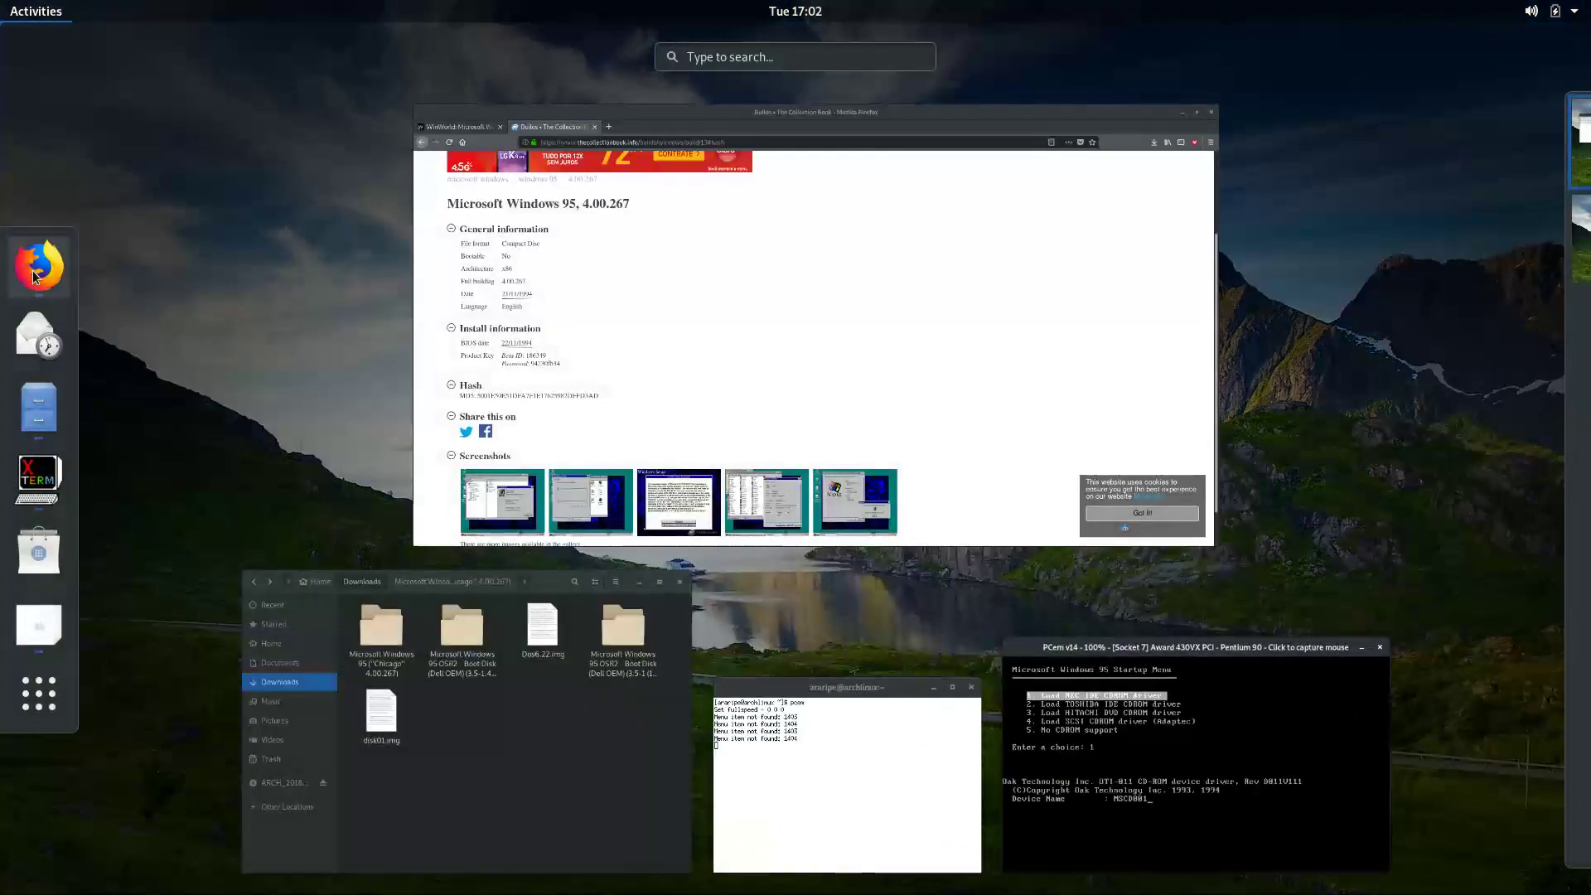
In Firefox, open allbootdisks.com in a new tab and go to the Windows 95 boot disk page.
left_click(33, 276)
key("ctrl+t")
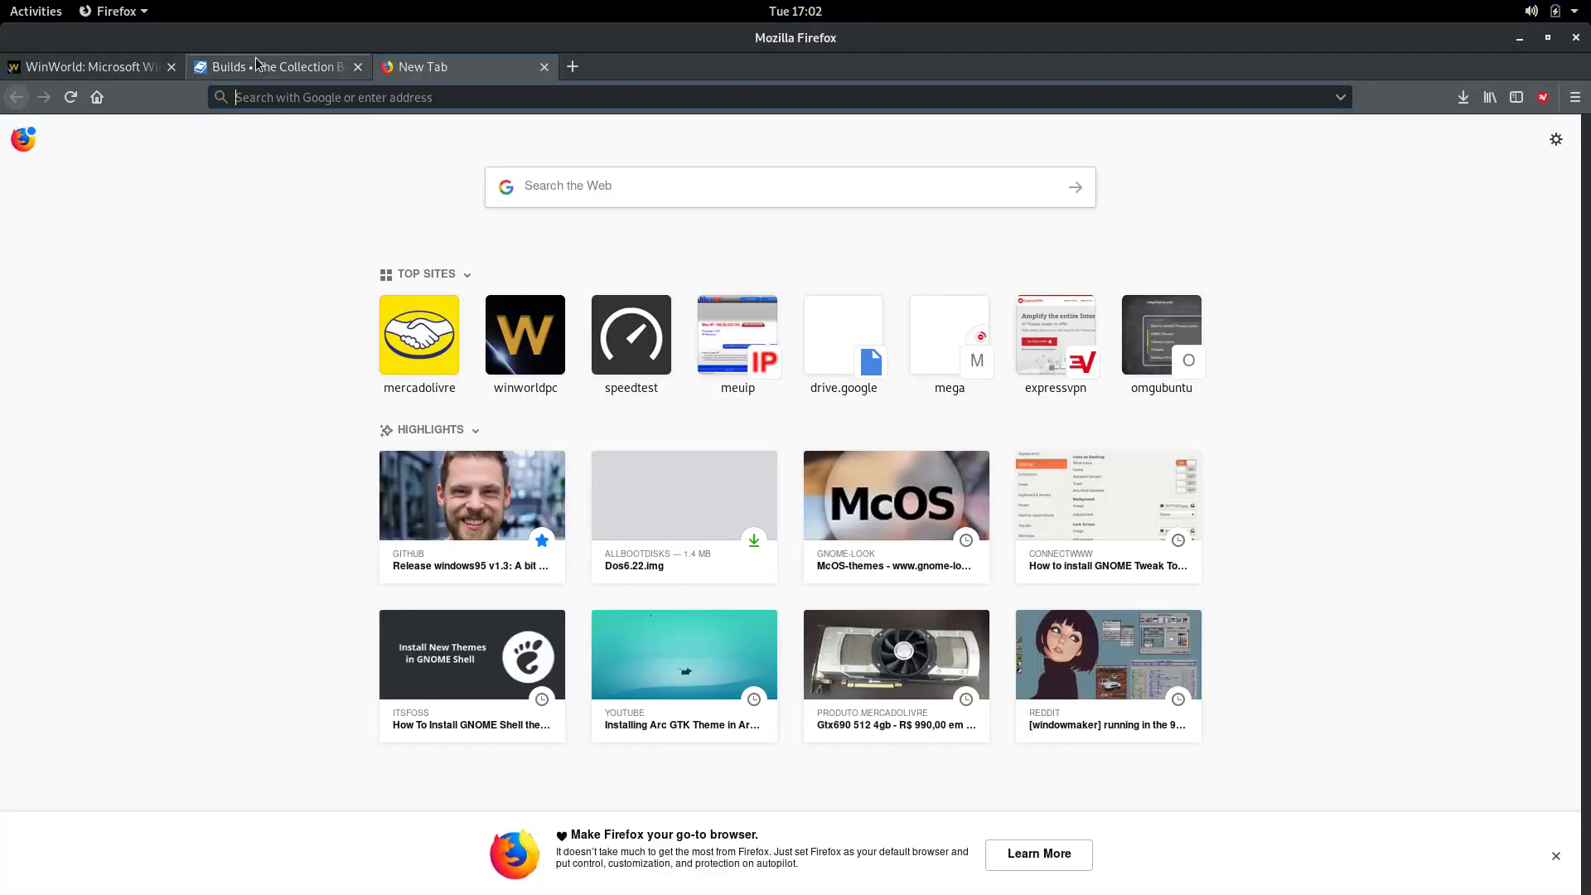
left_click(255, 62)
left_click(446, 69)
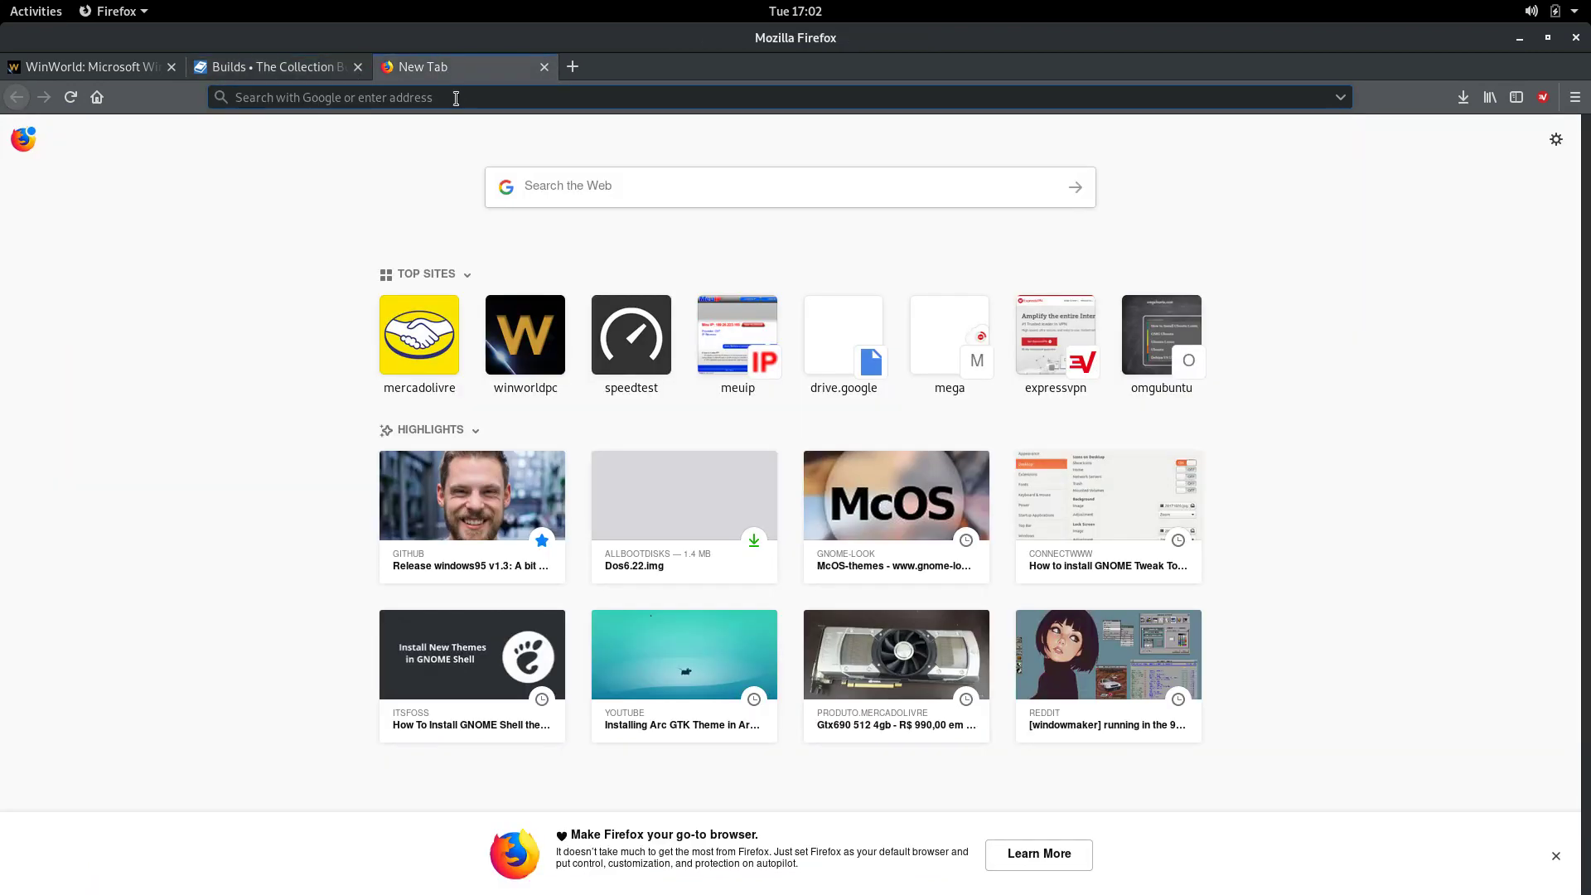
type("allb")
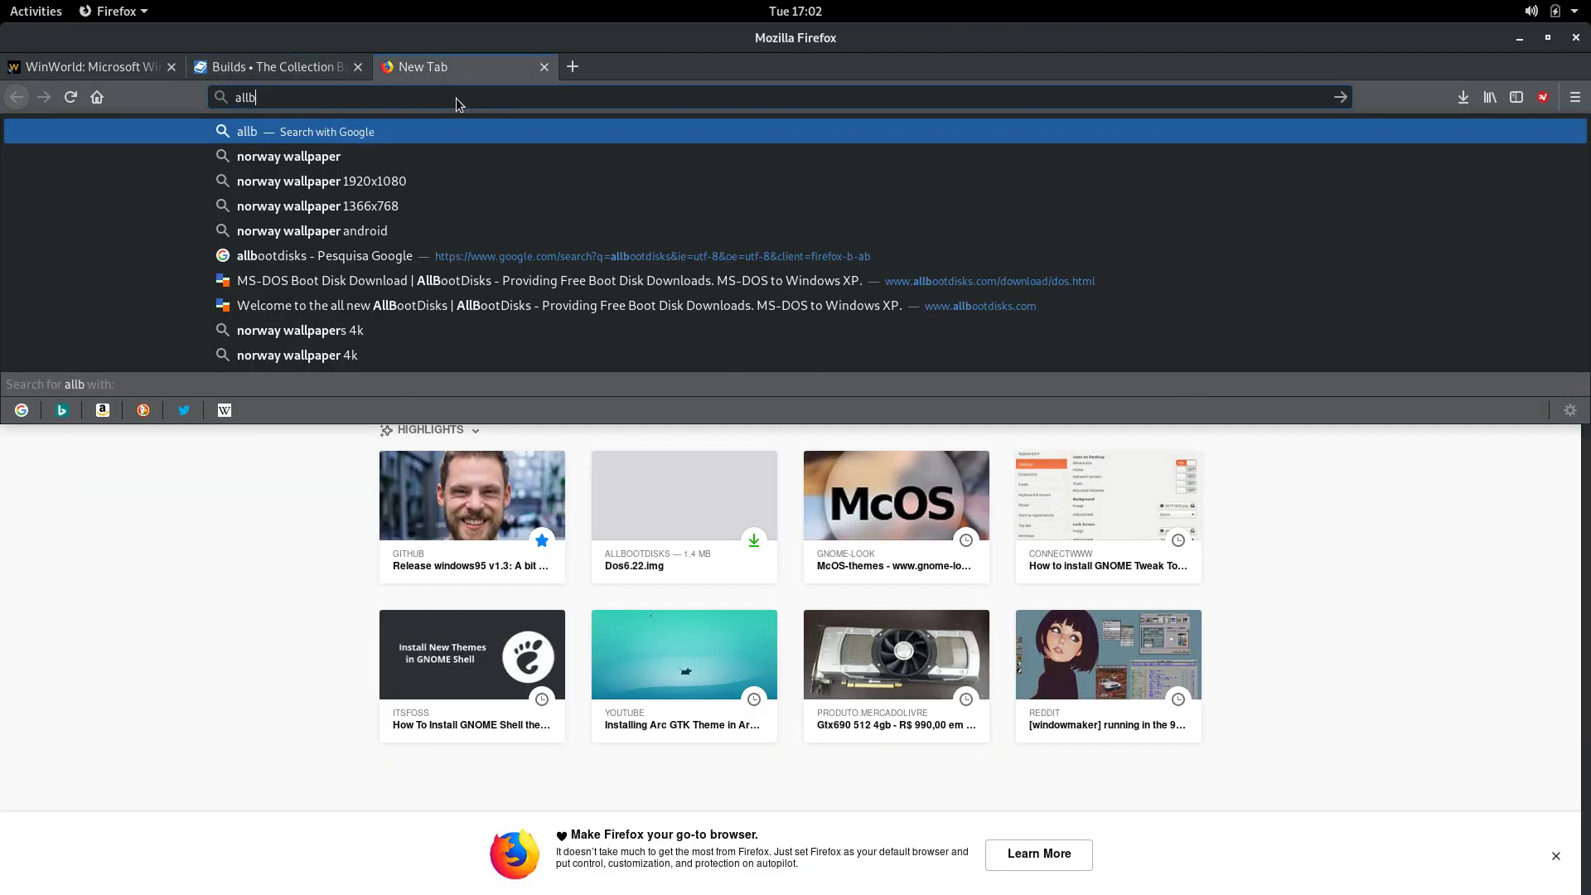
type("ootdisks.com")
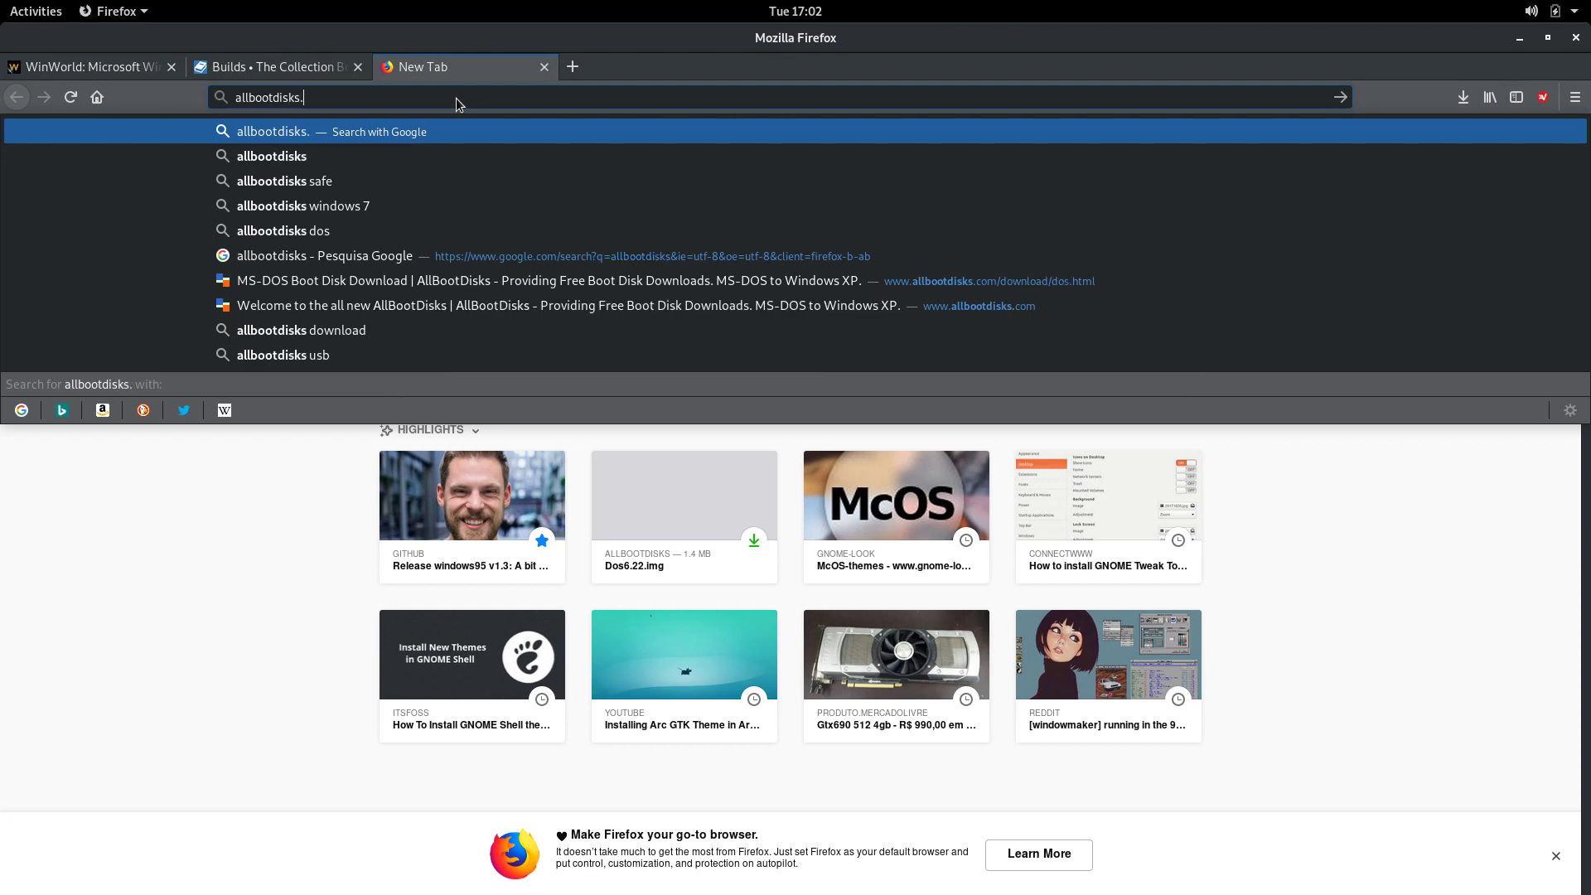
key("Return")
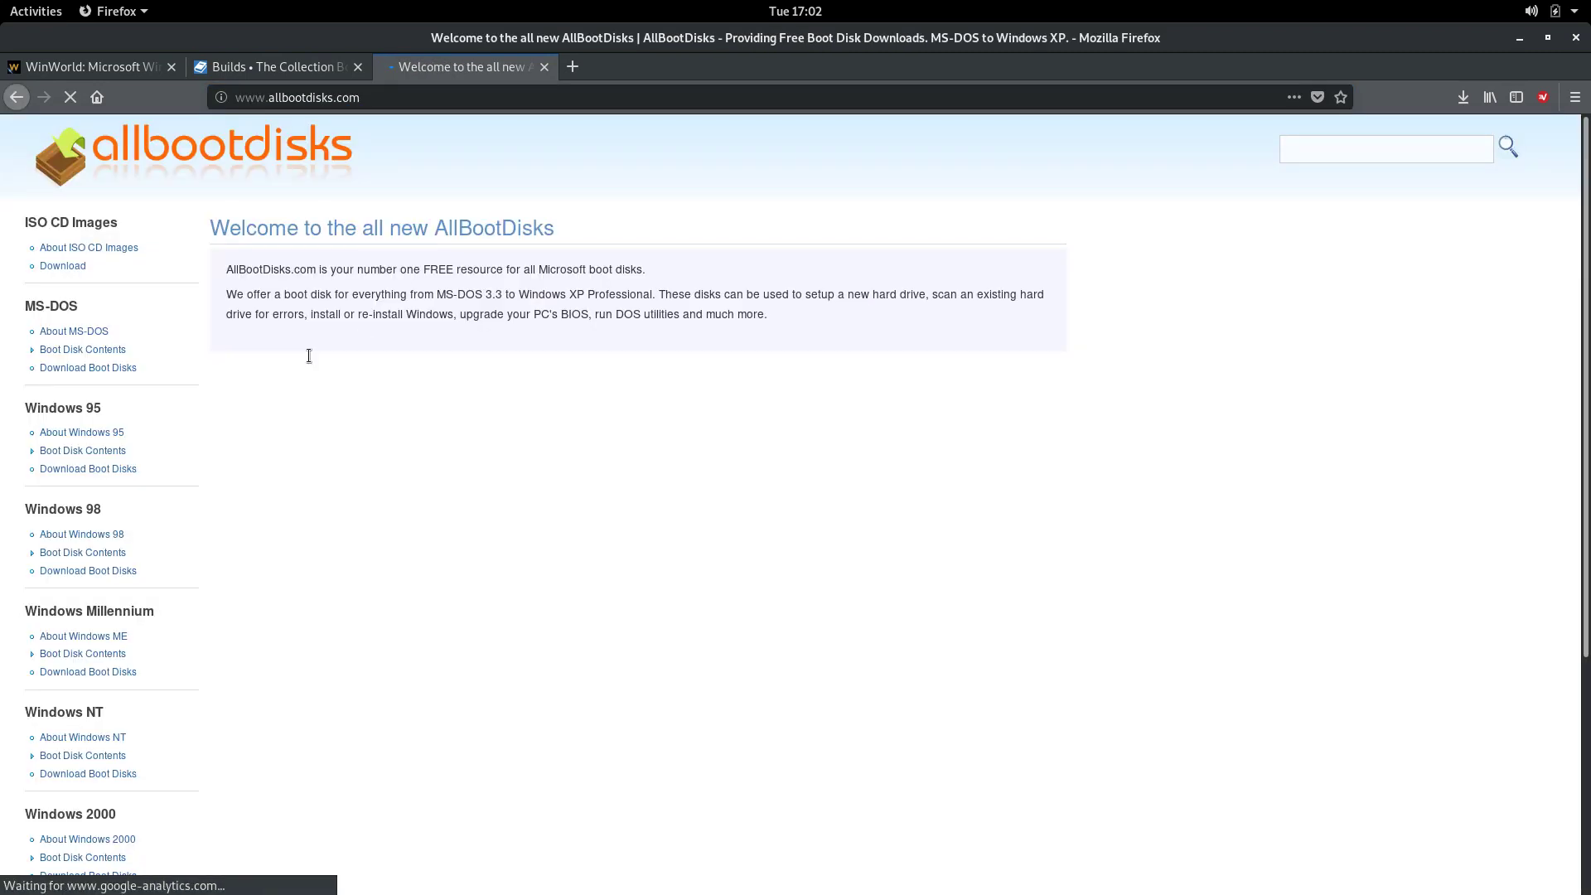
scroll(74, 340, "down", 3)
left_click(76, 343)
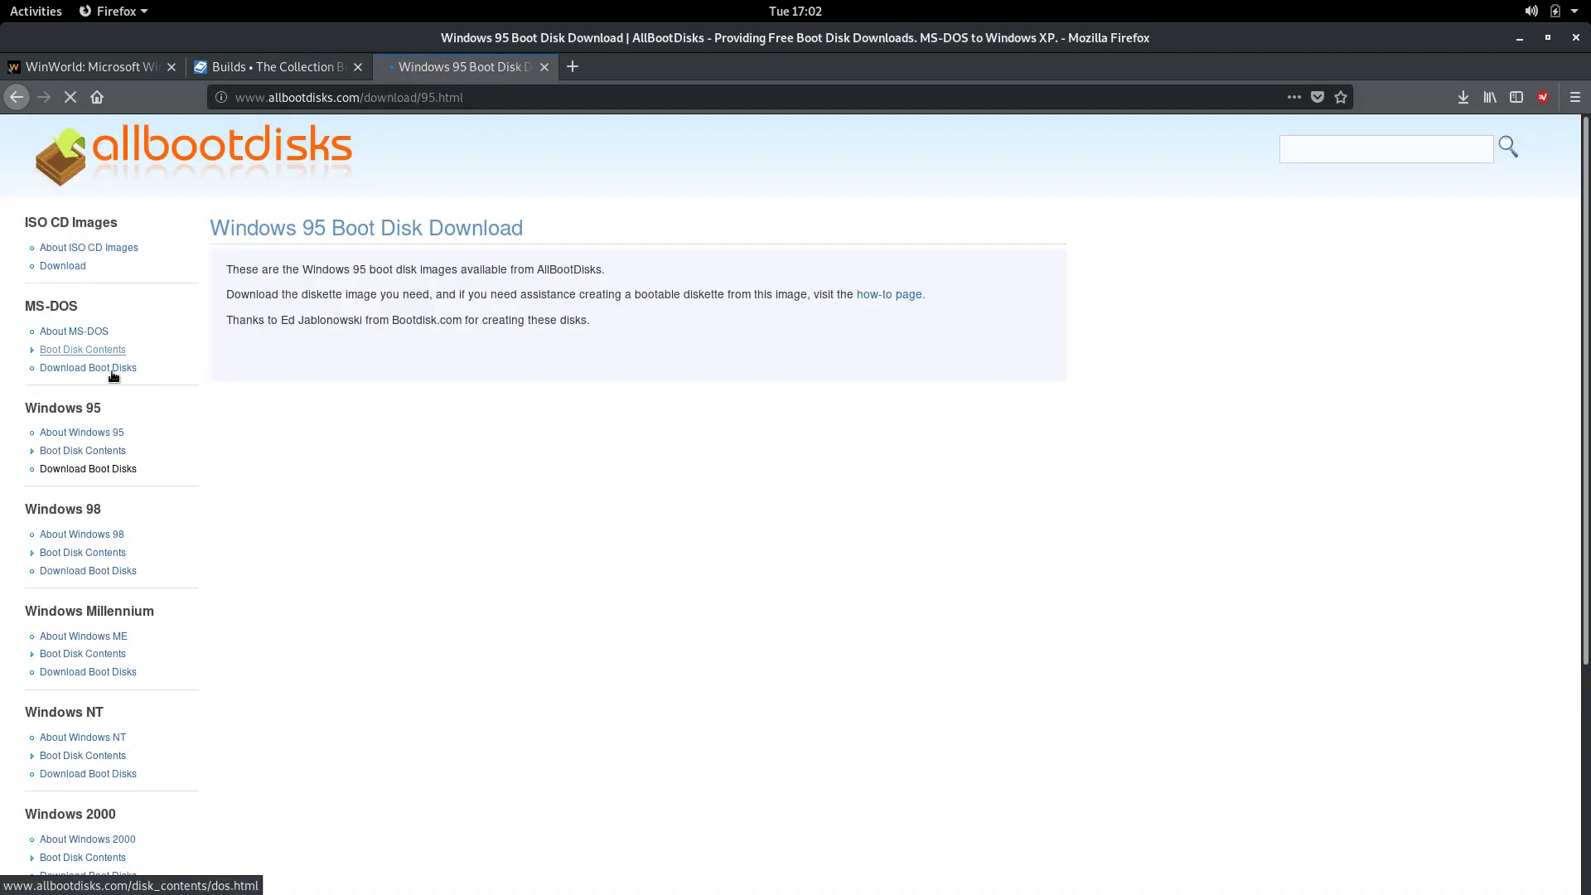
Save Windows95a.img from Diskette Images and minimize Firefox.
left_click(298, 430)
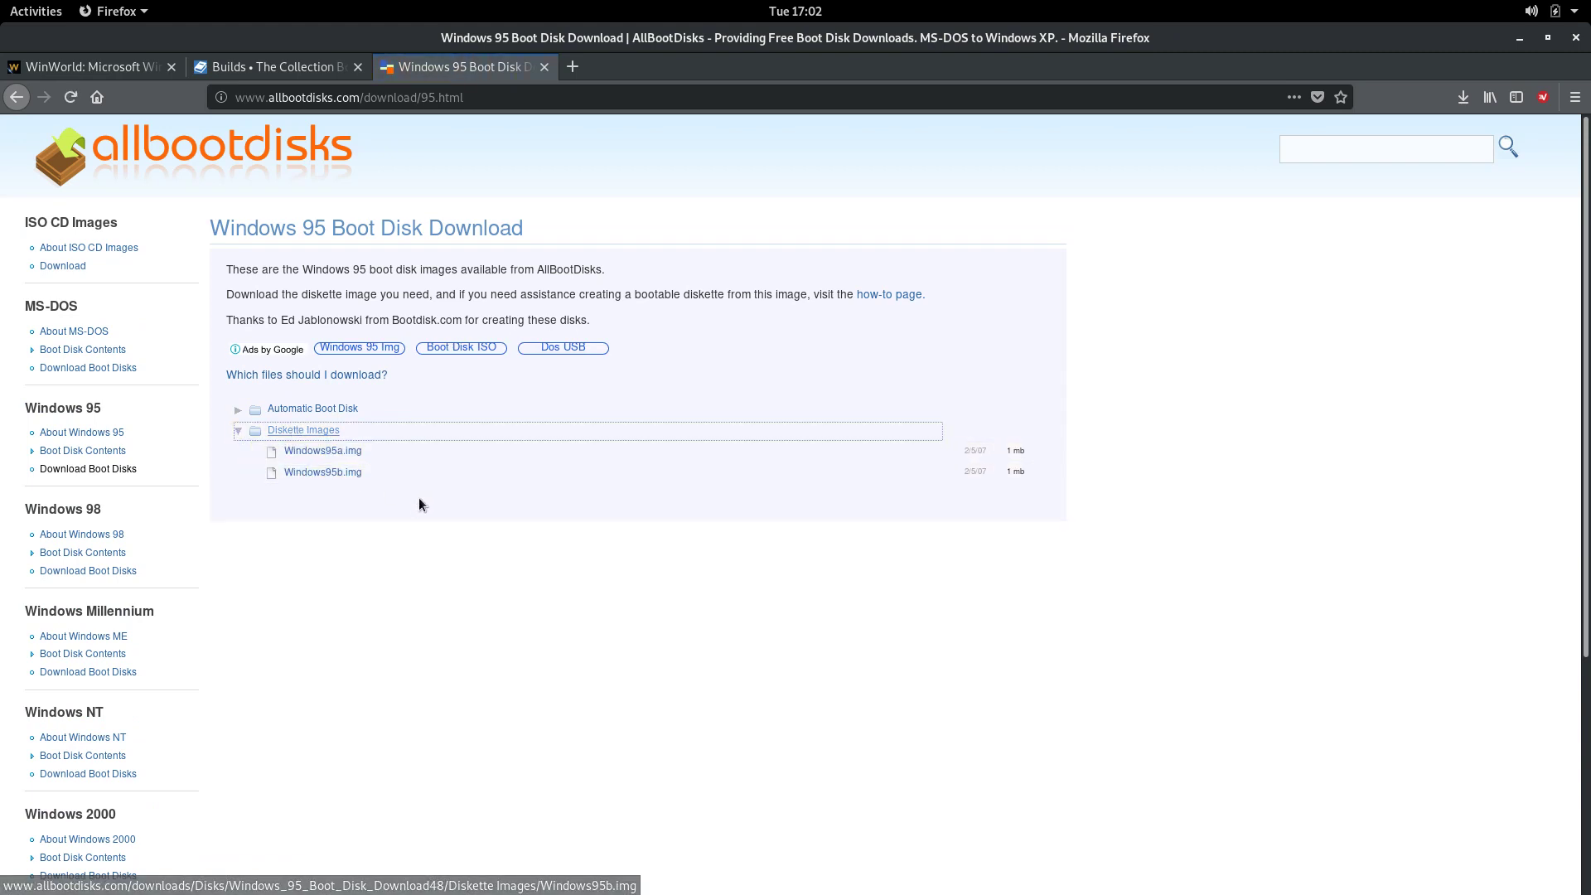
left_click(333, 454)
left_click(651, 493)
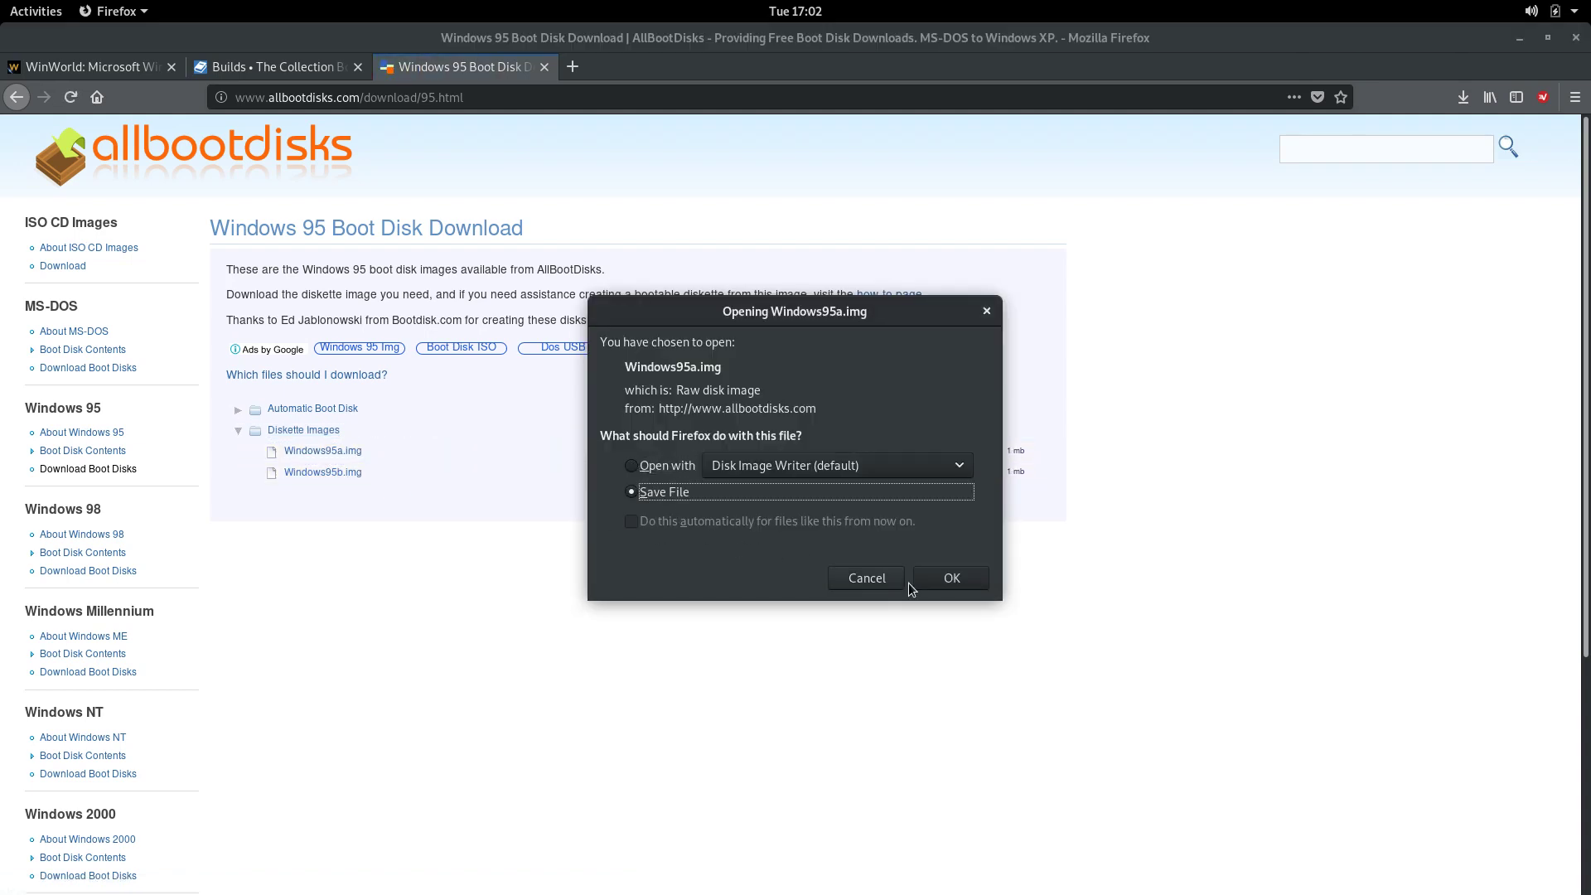
left_click(939, 581)
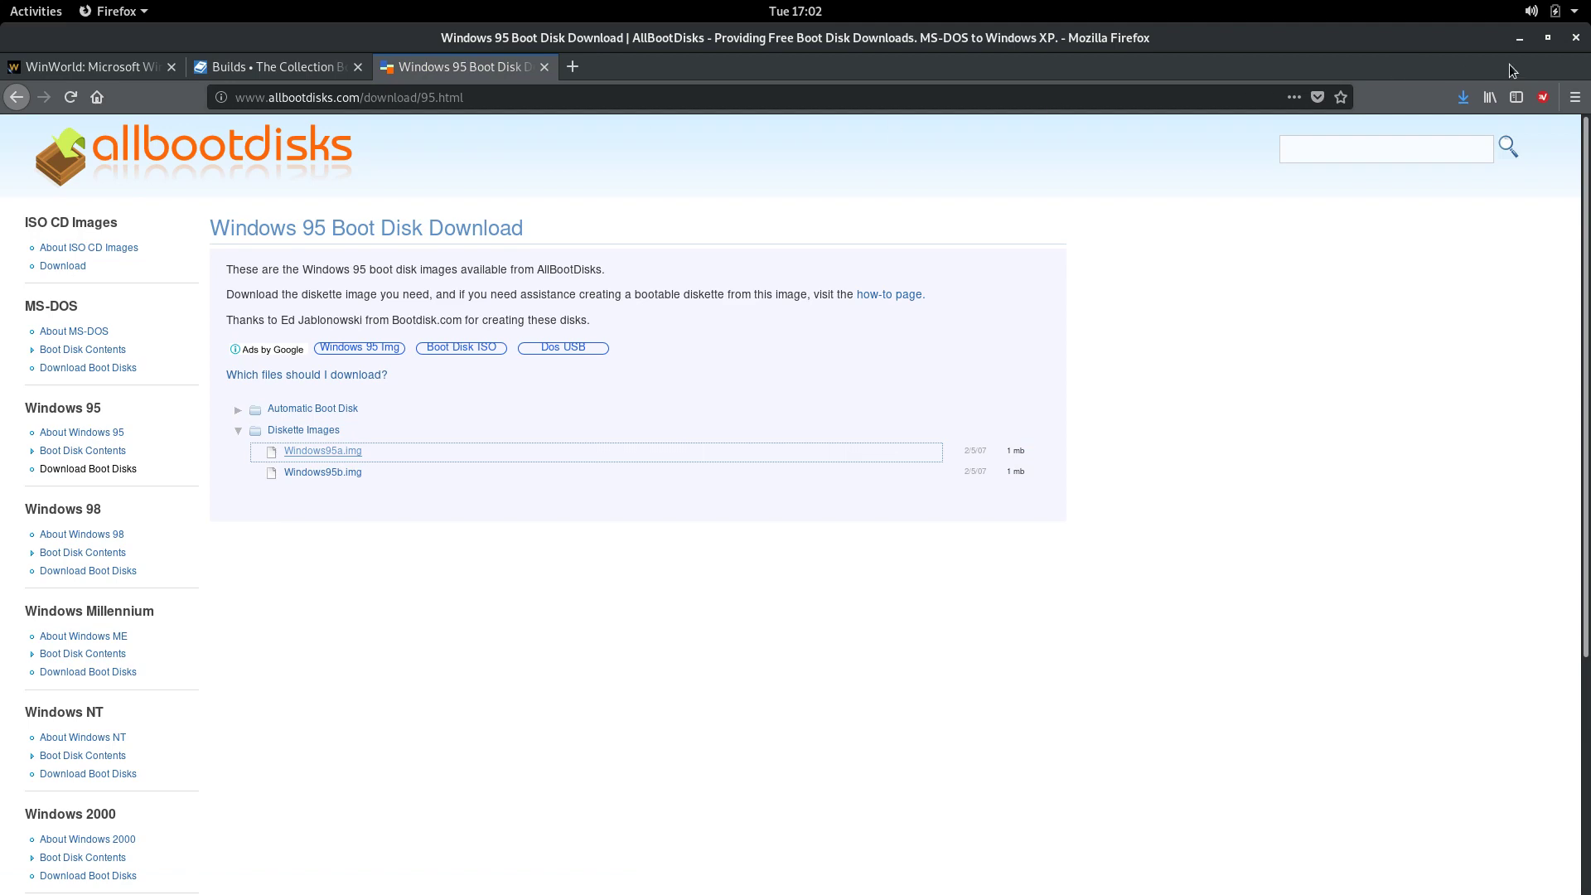
left_click(1520, 38)
left_click_drag(760, 257, 884, 335)
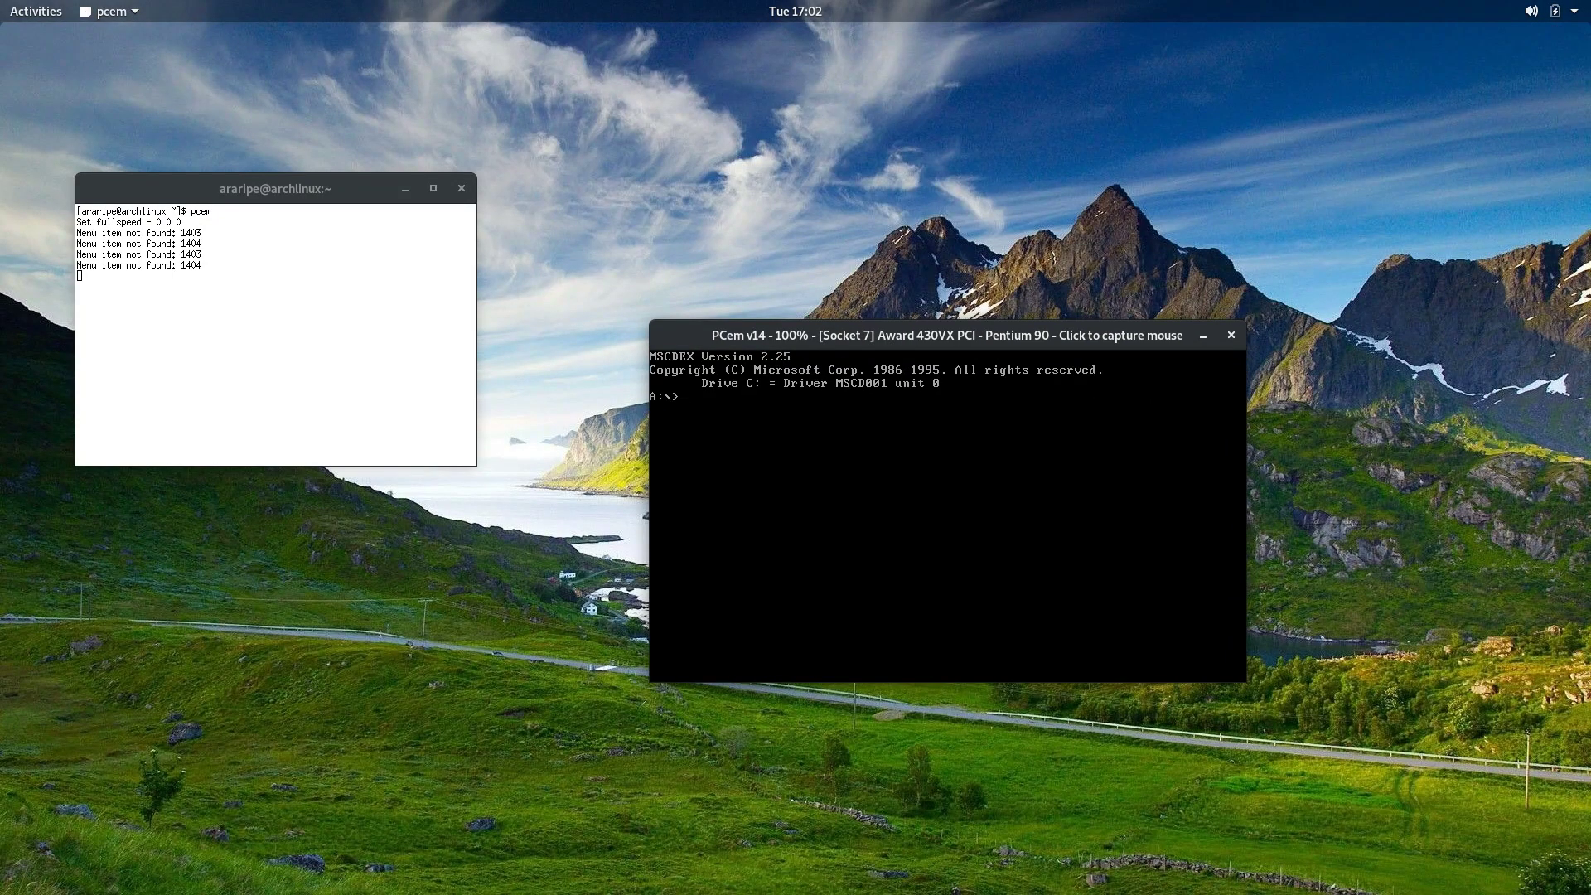
Run fdisk to create a maximum-size, active primary DOS partition.
left_click(928, 484)
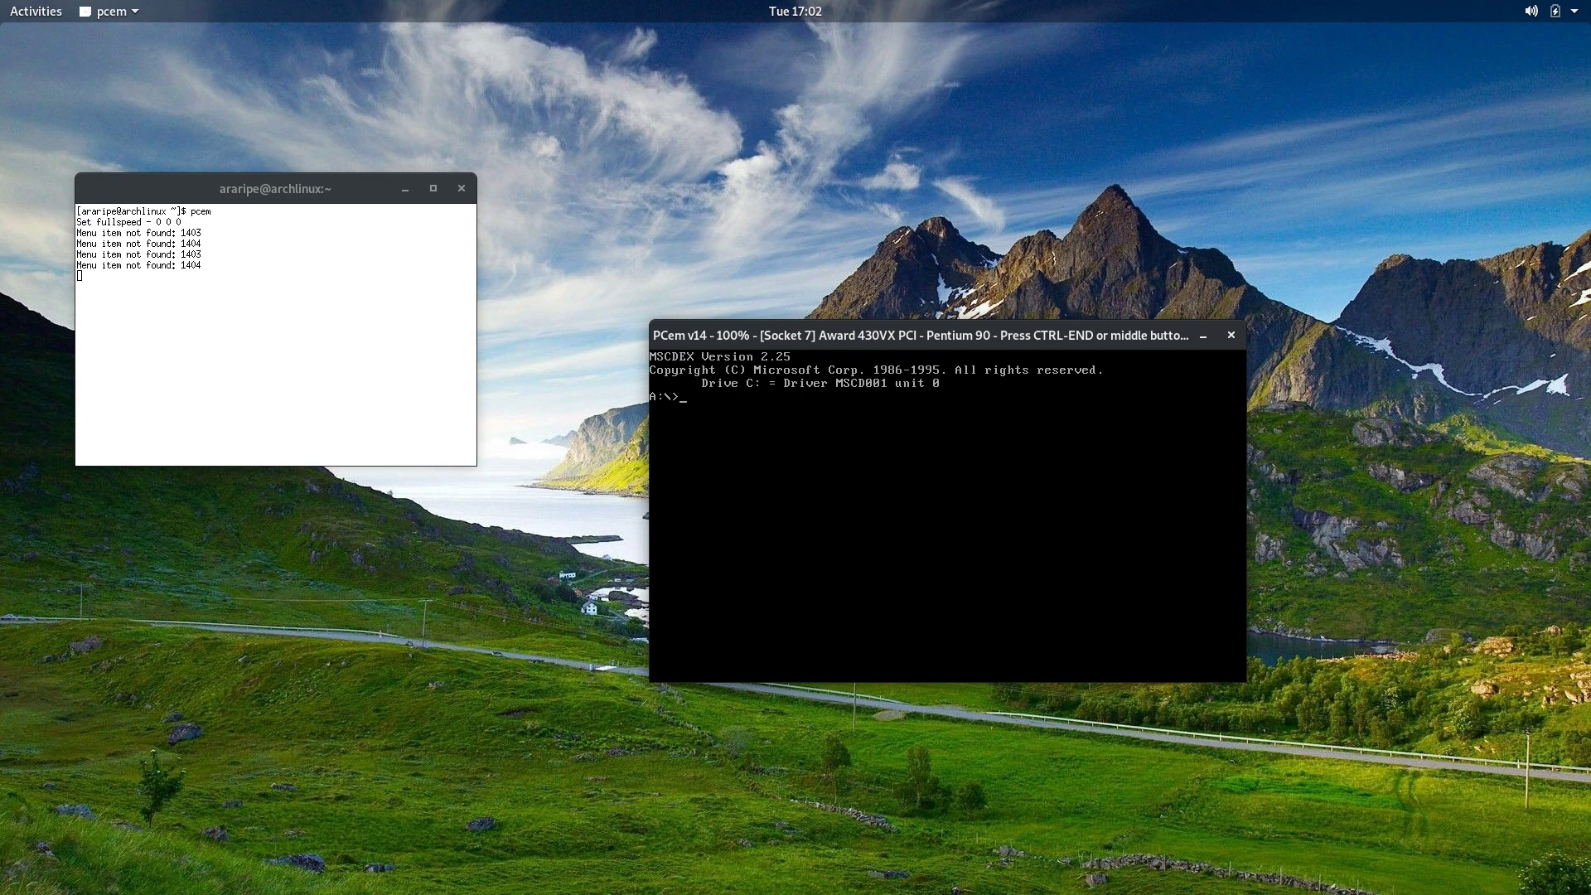
type("fdisk")
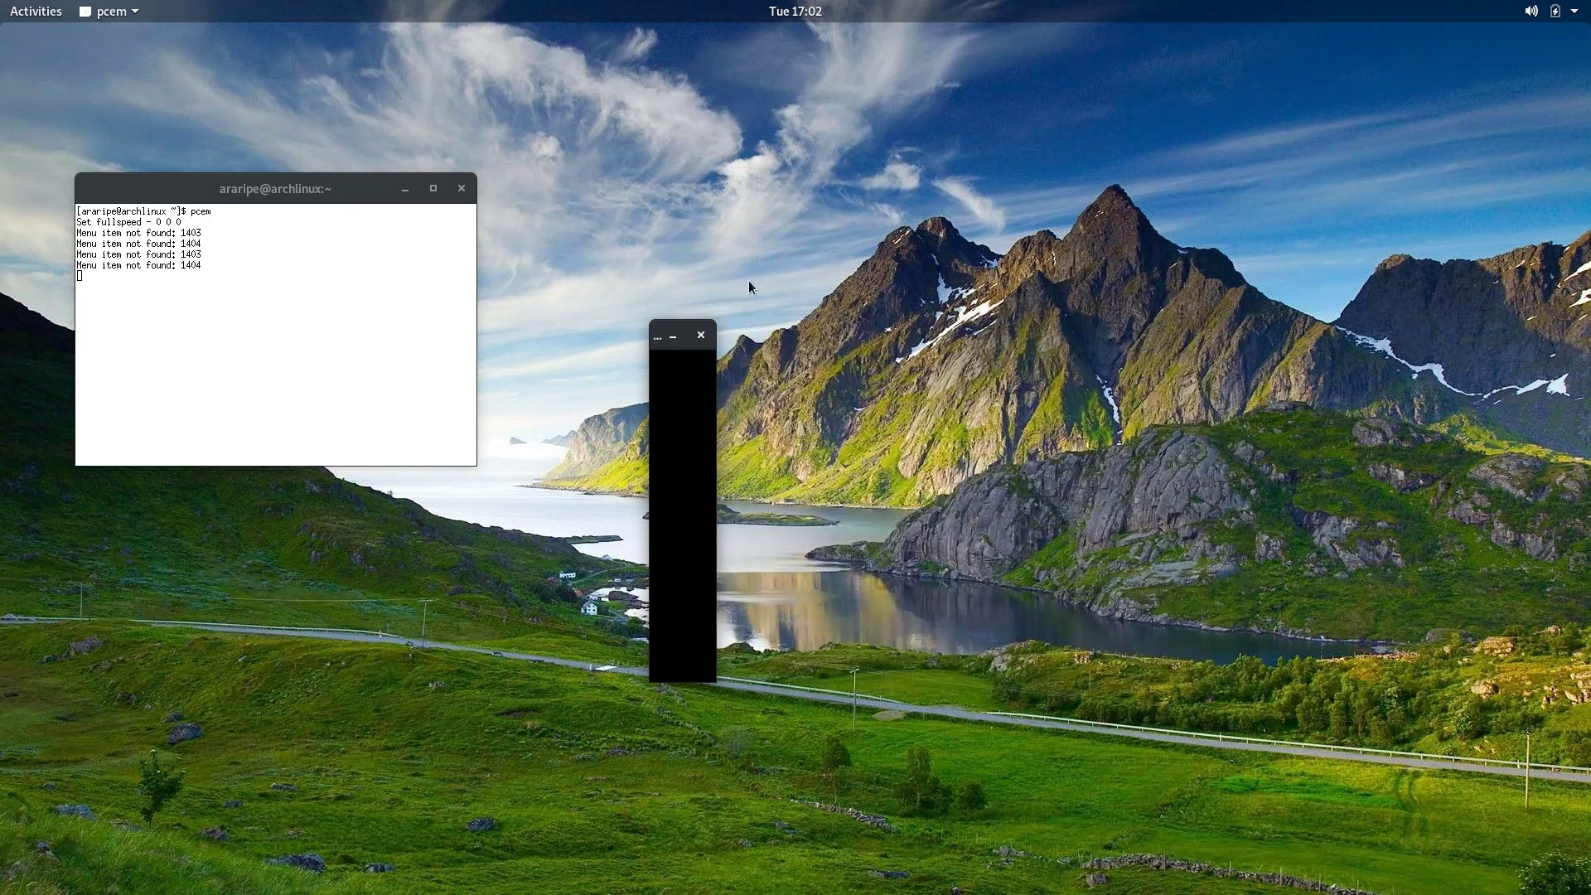
key("Return")
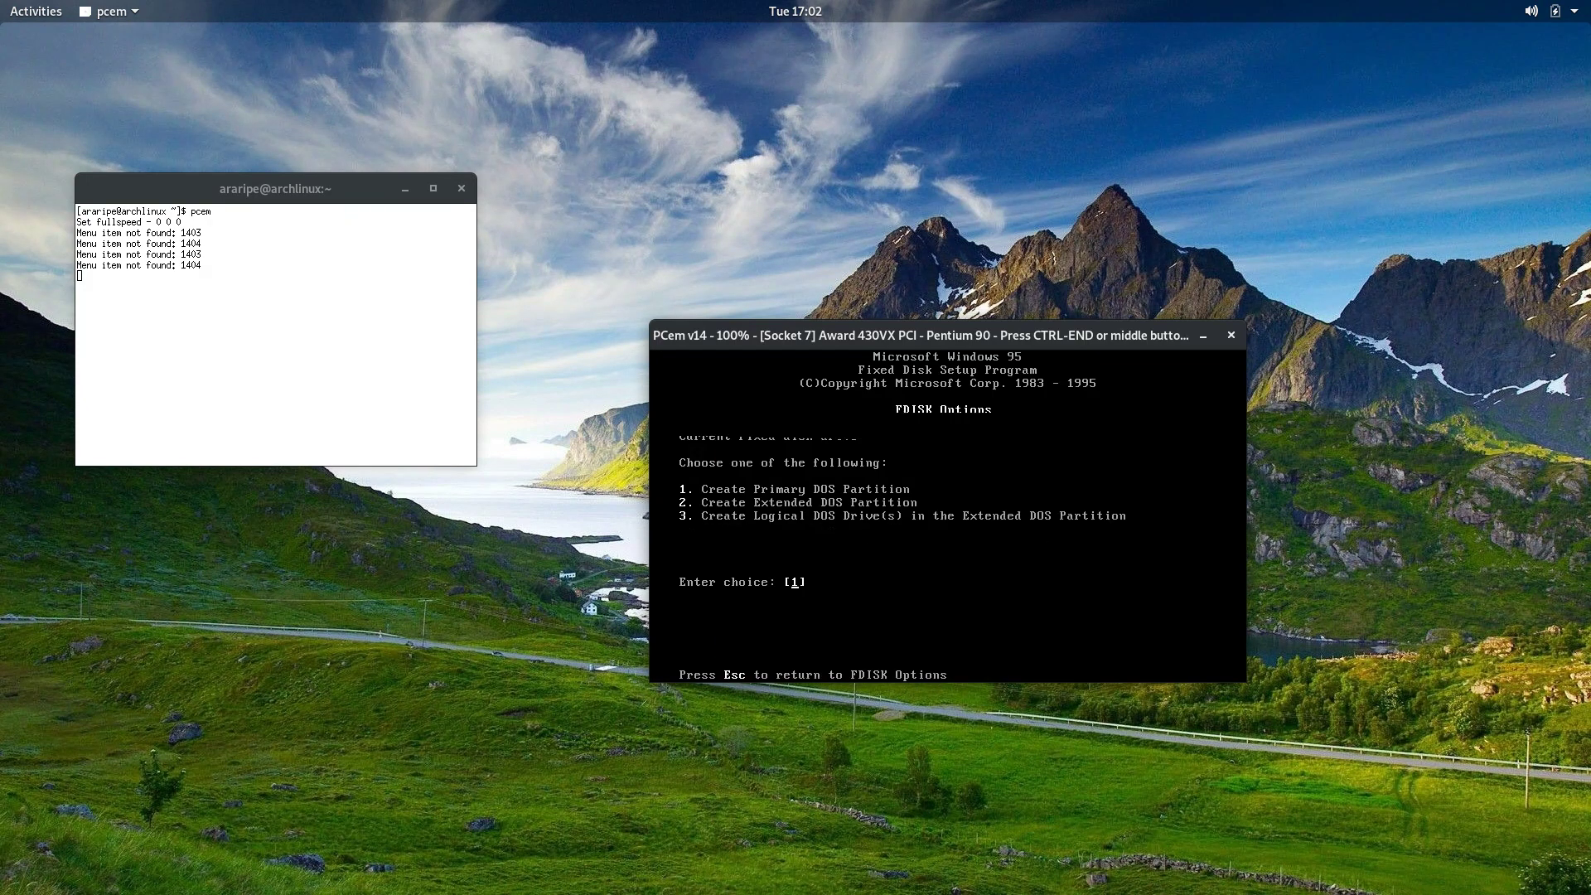
key("Return")
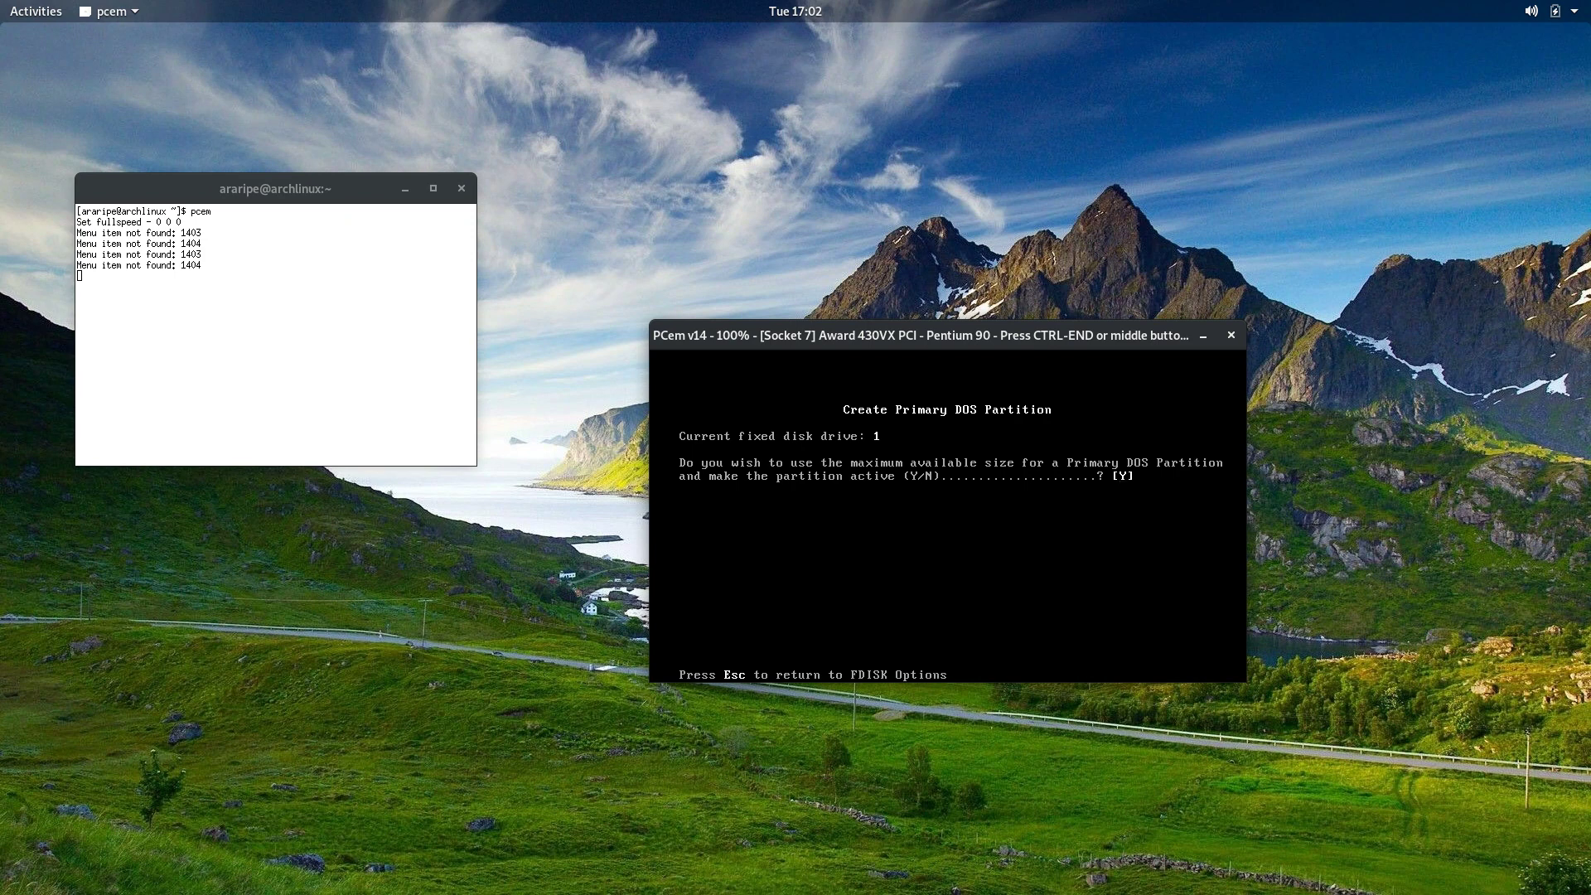
key("Return")
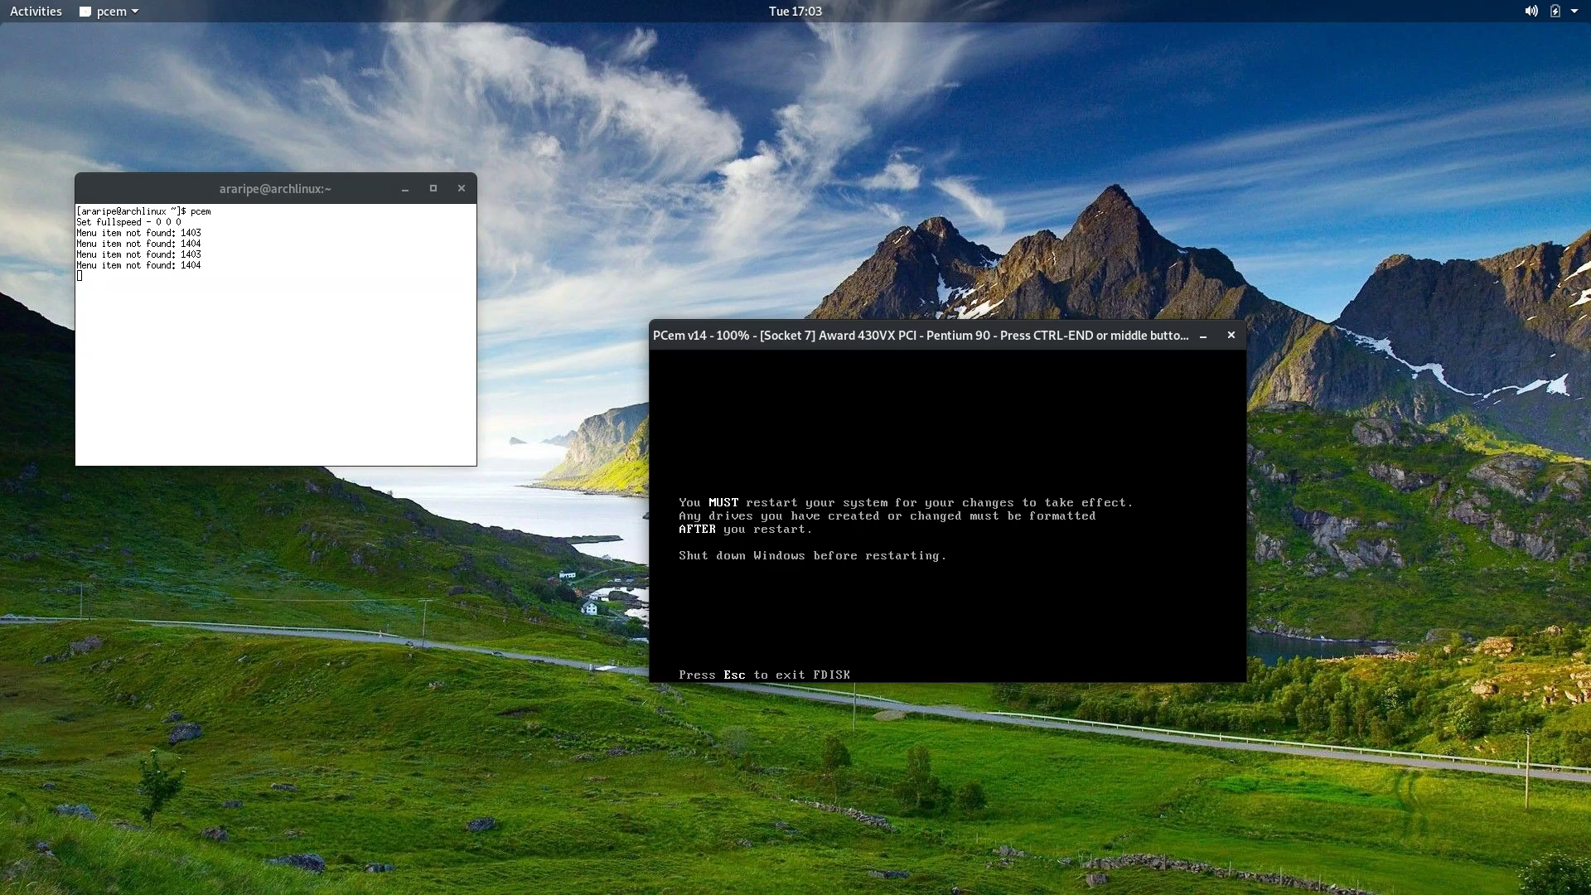
key("ctrl+End")
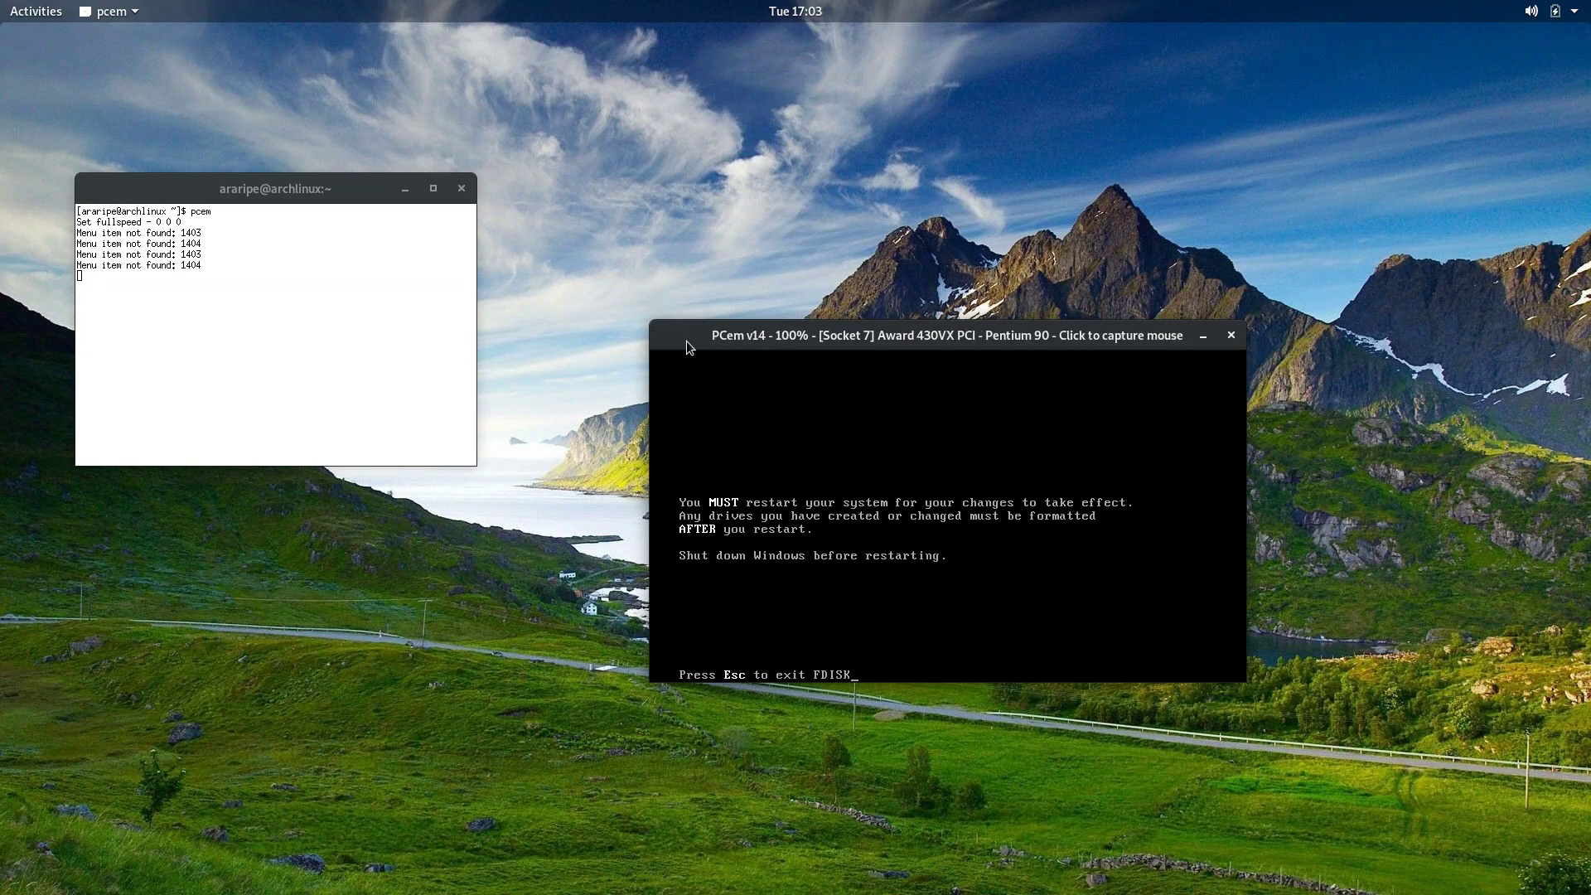
right_click(686, 340)
Hard-reset the machine and boot with startup choice 1 to load the NEC CD-ROM driver.
left_click(943, 441)
right_click(940, 441)
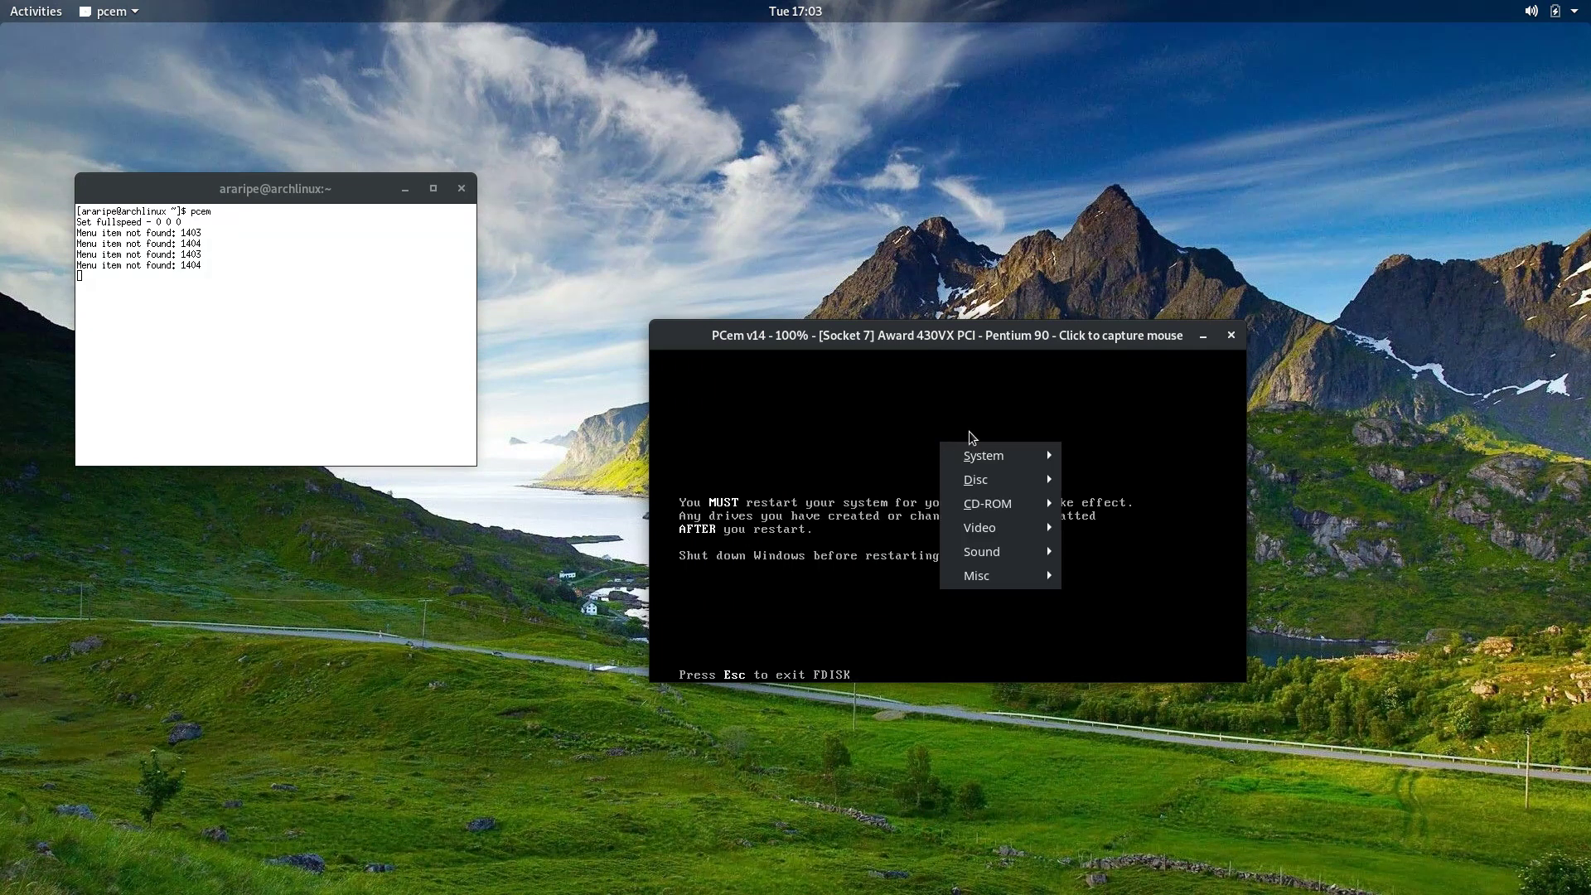
mouse_move(1004, 452)
left_click(1106, 460)
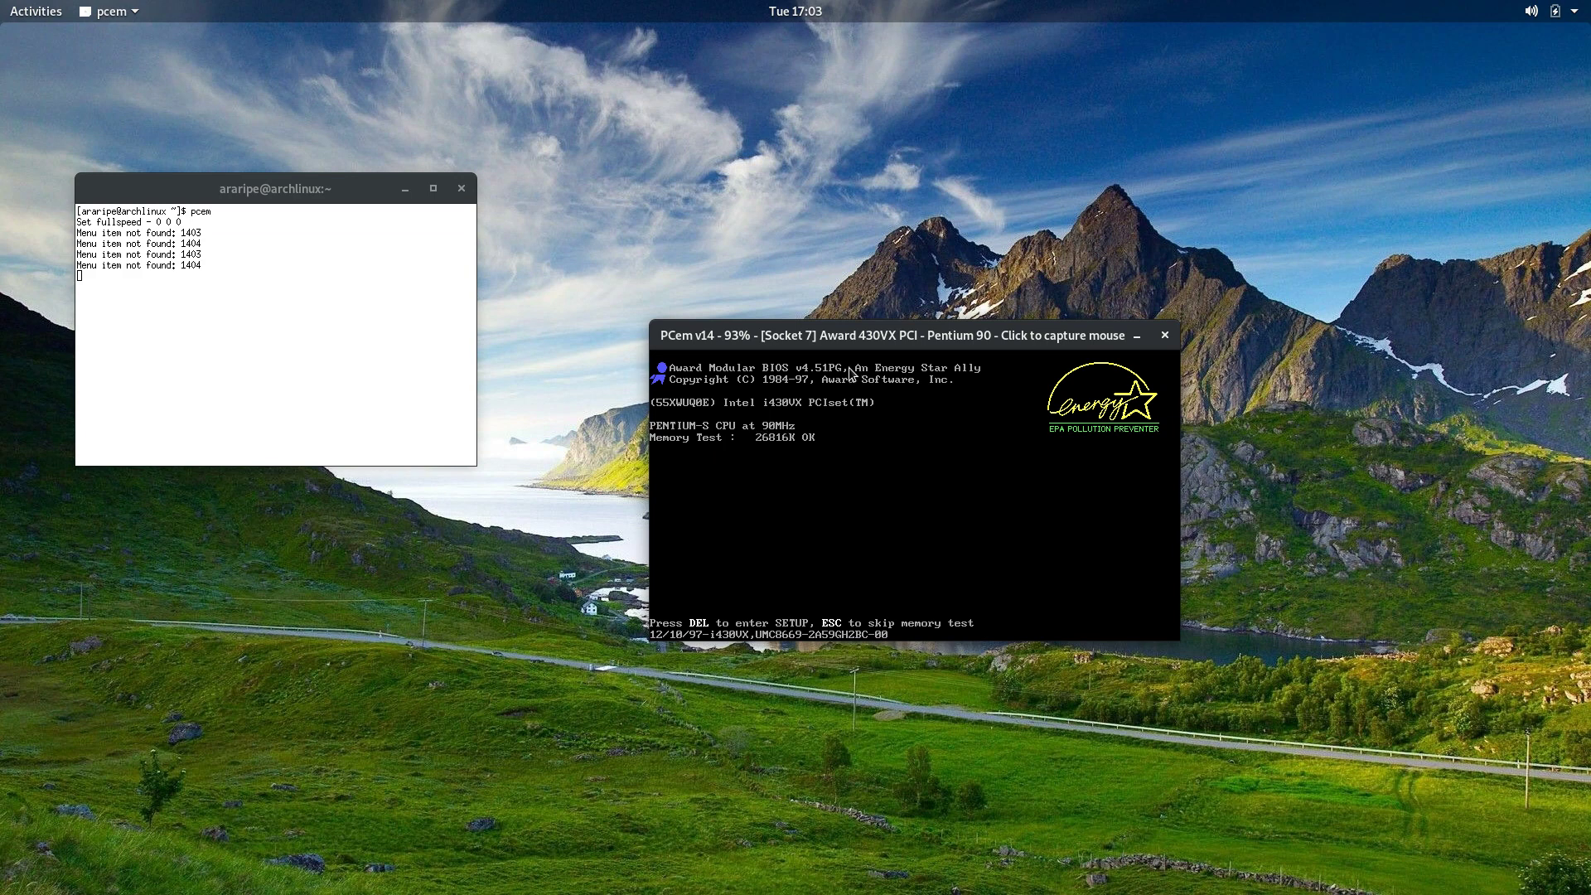
left_click_drag(884, 339, 818, 315)
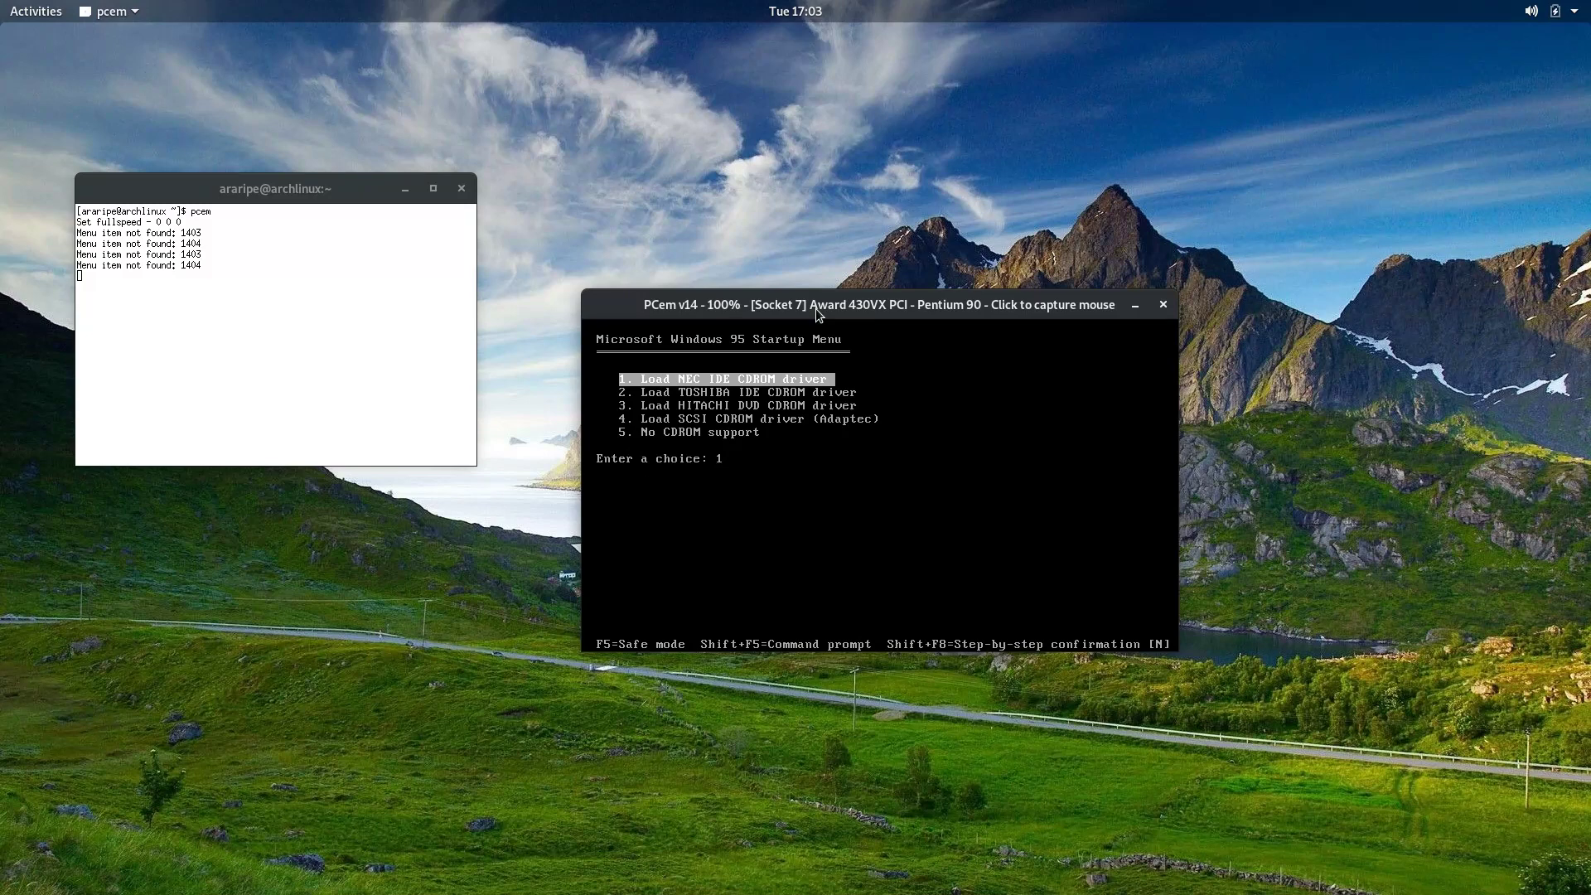
key("Return")
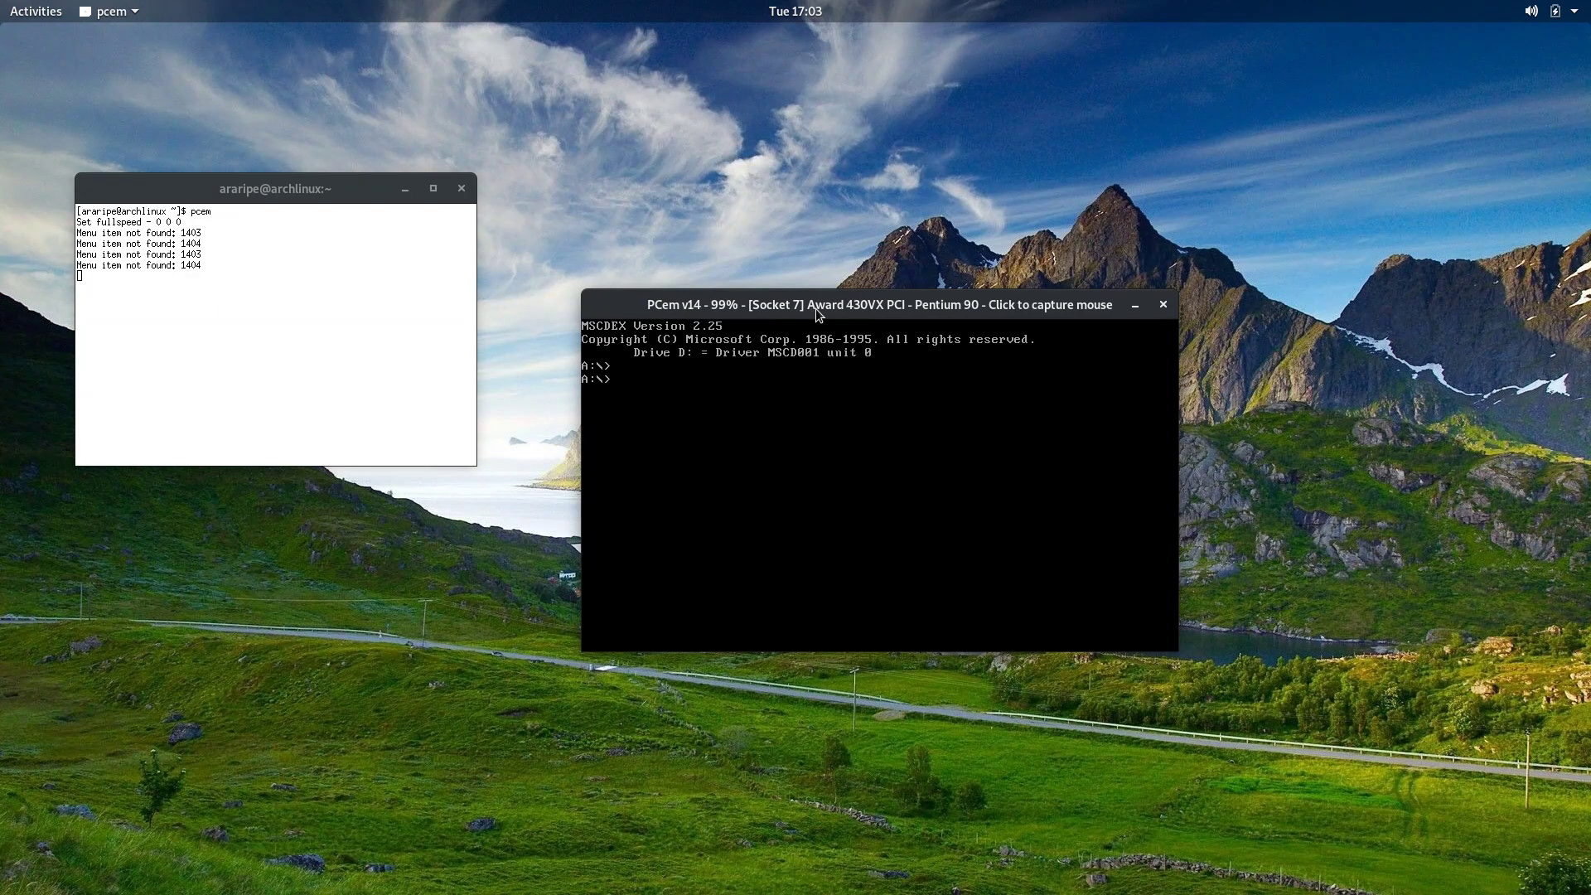
Format drive C: with 'format c:', confirming with y and using volume label ihc.
type("format c:")
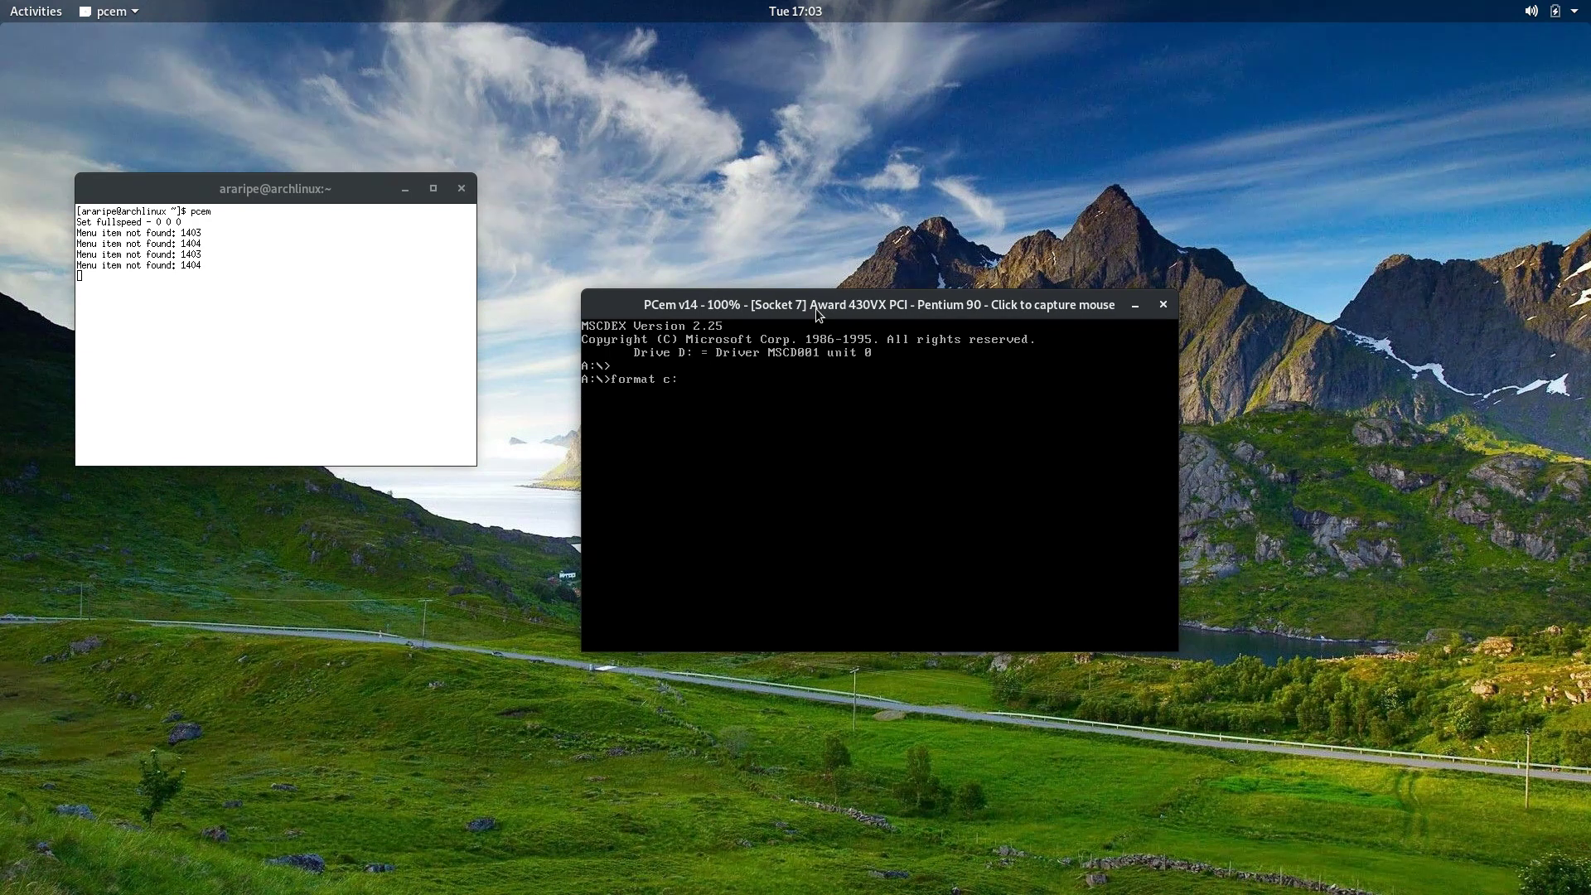
key("Return")
type("y")
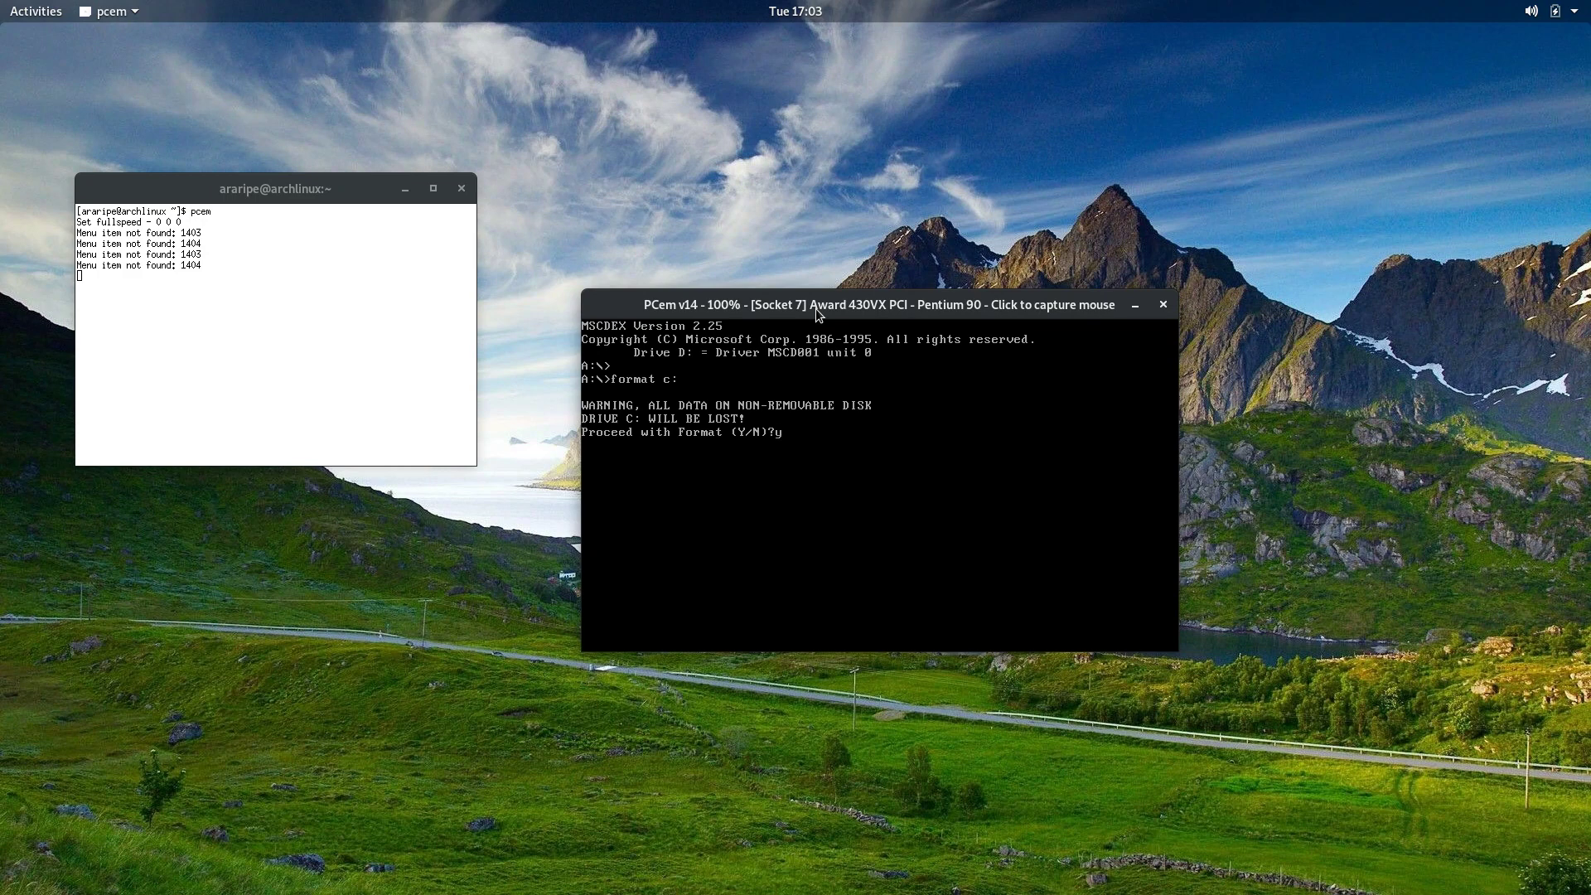
key("Return")
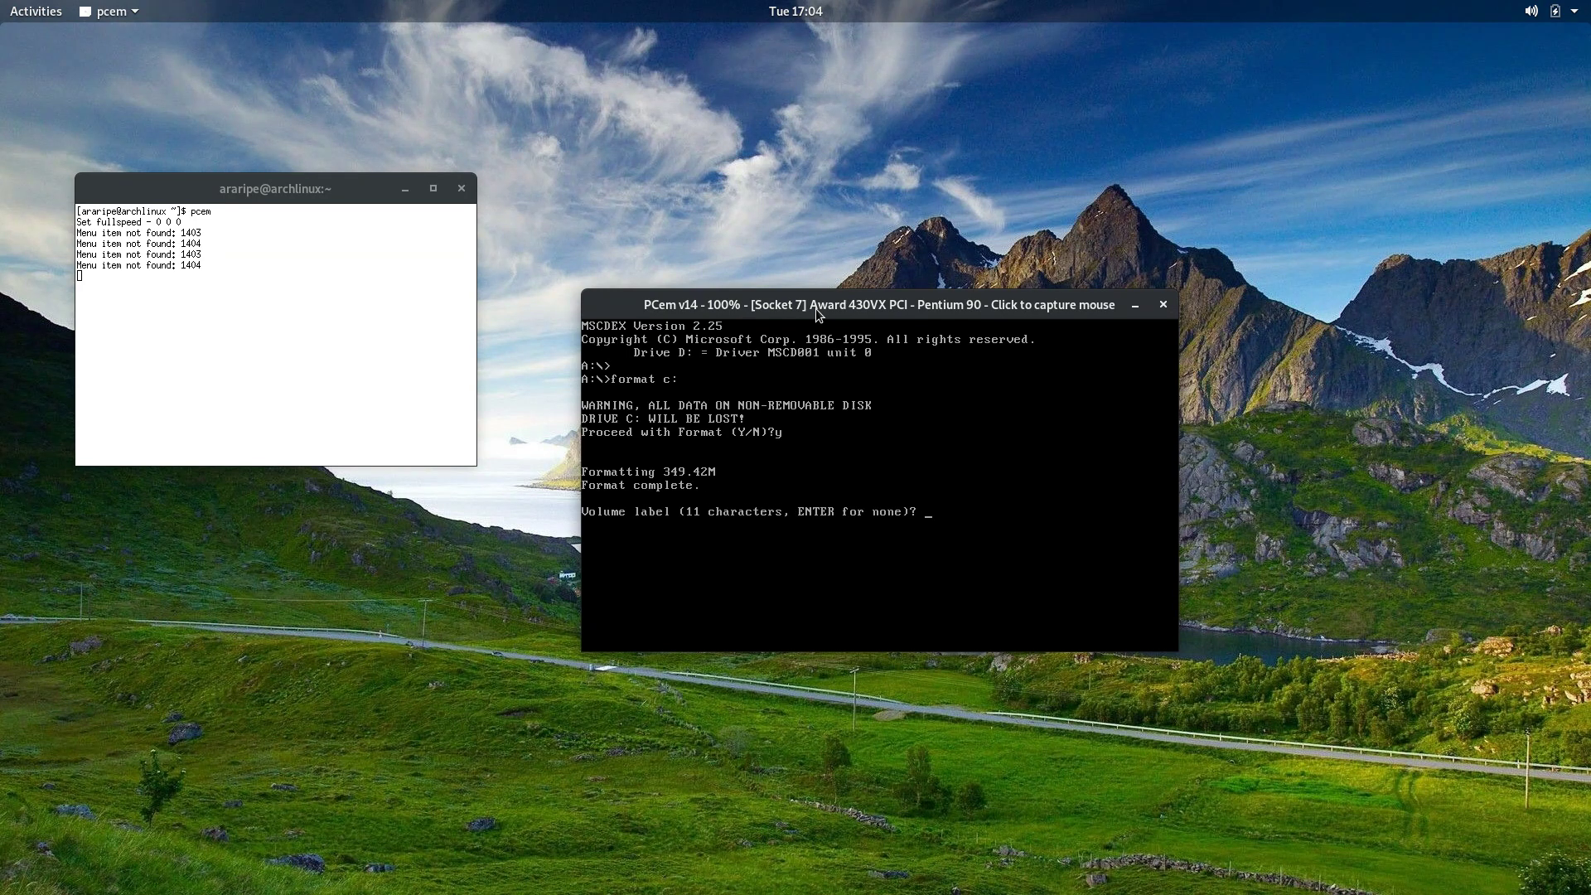
type("ihc")
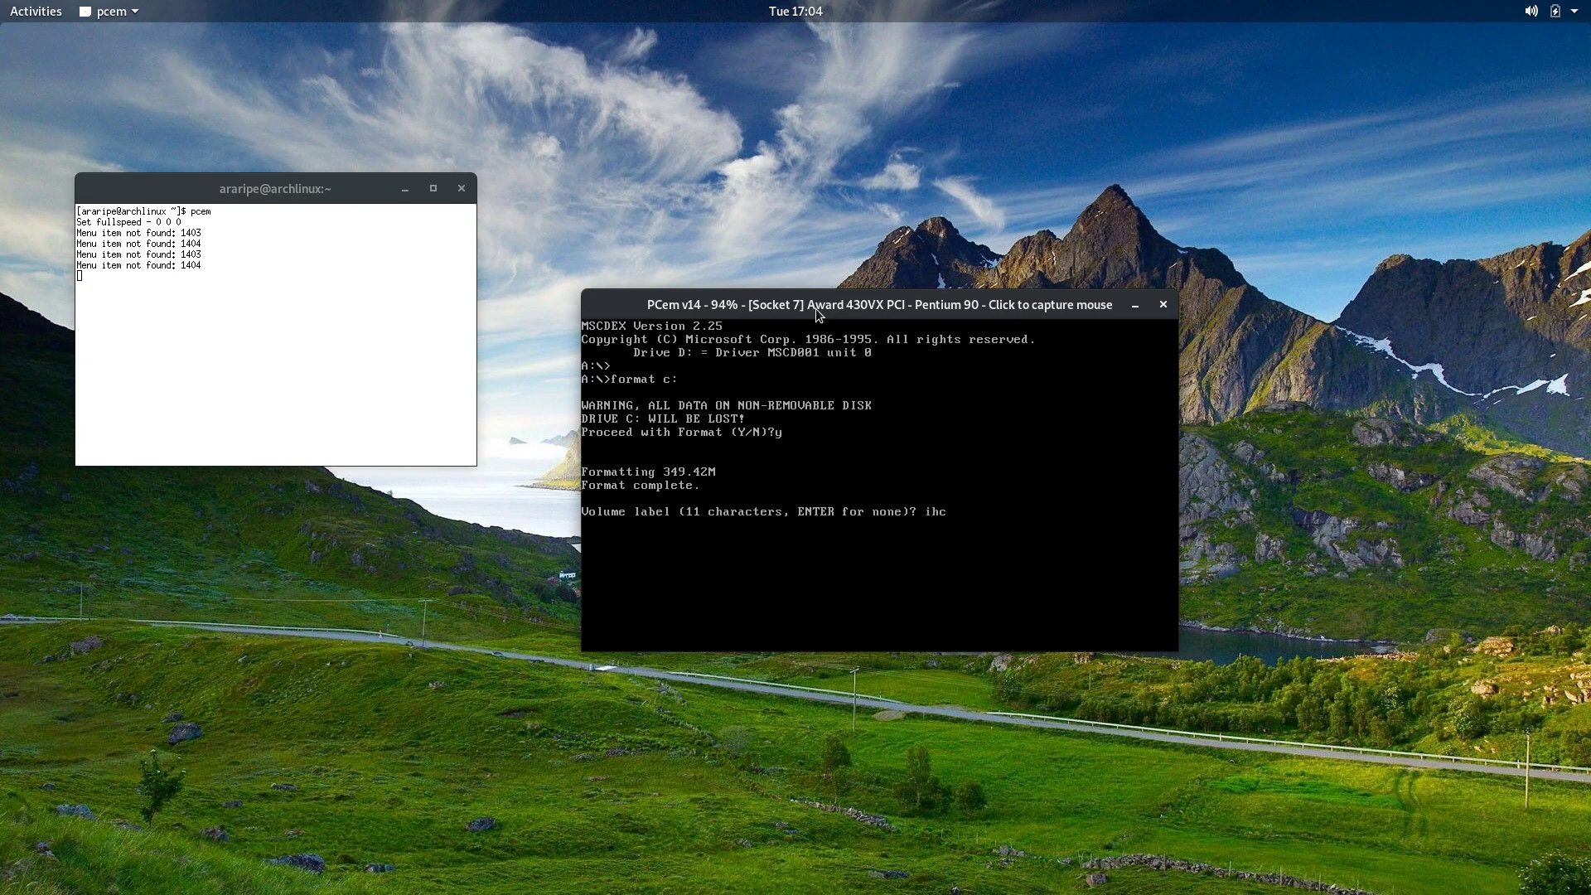
key("Return")
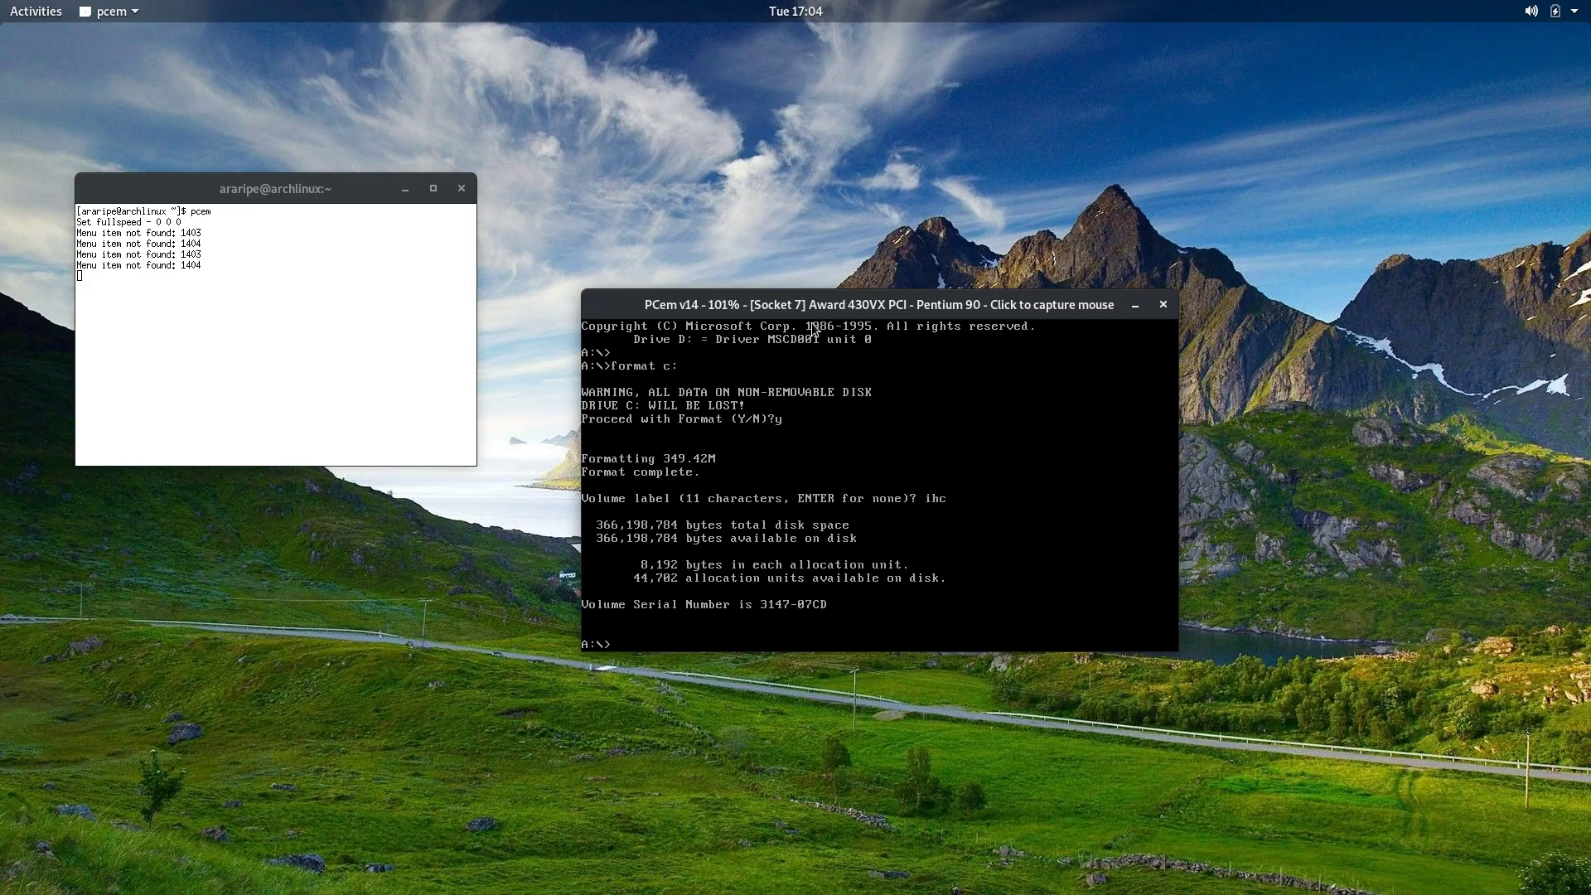
left_click_drag(817, 311, 804, 252)
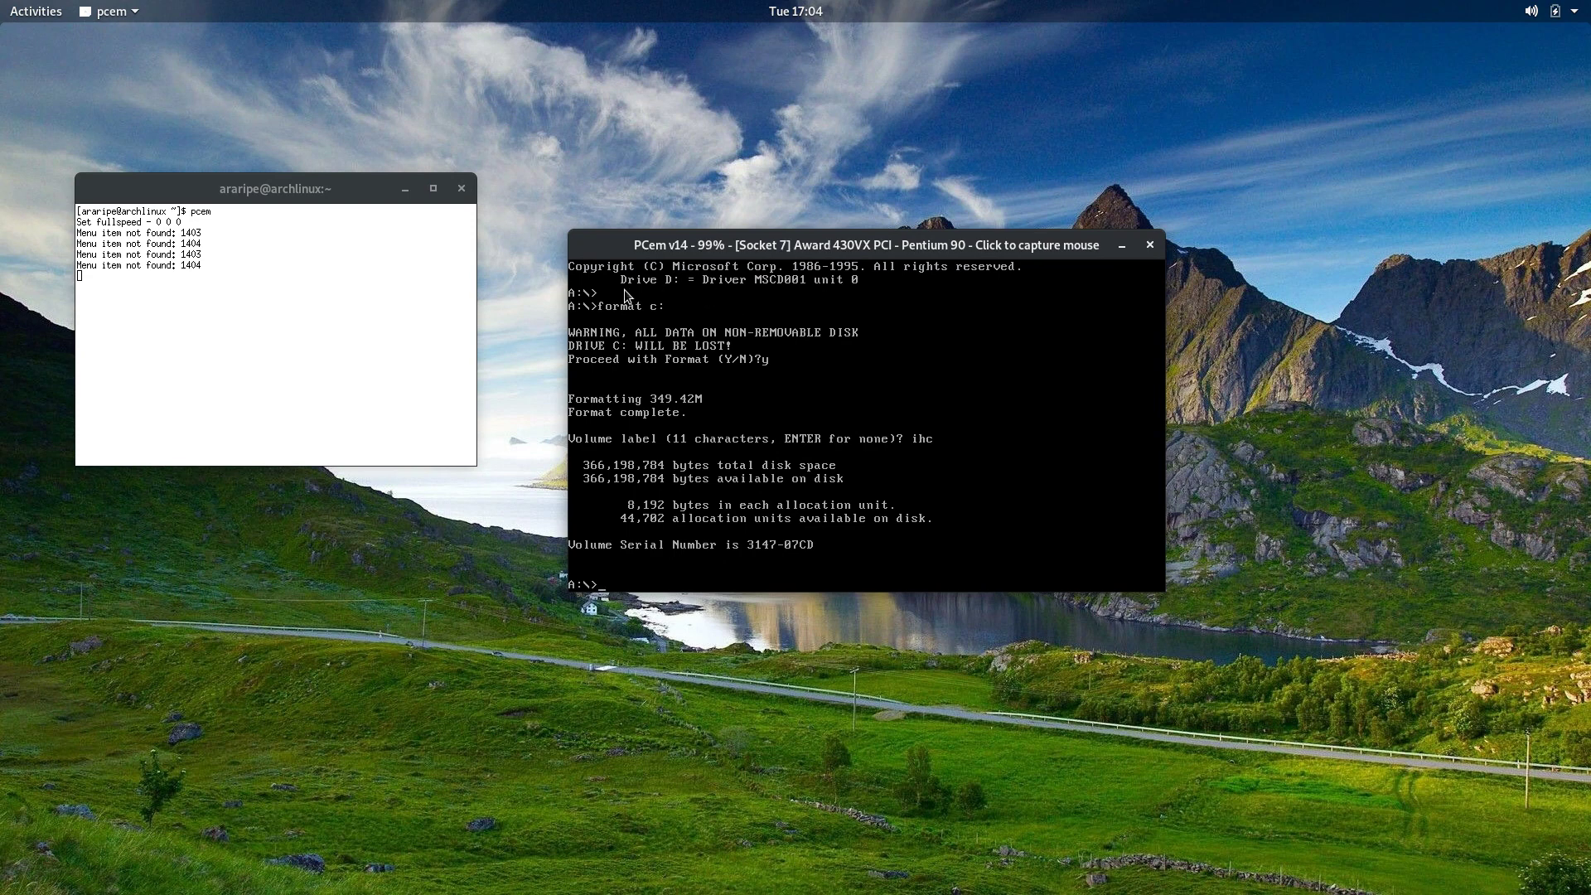
Load the Windows 95 Chicago 4.00.267 beta ISO from Downloads as the CD-ROM image.
right_click(673, 288)
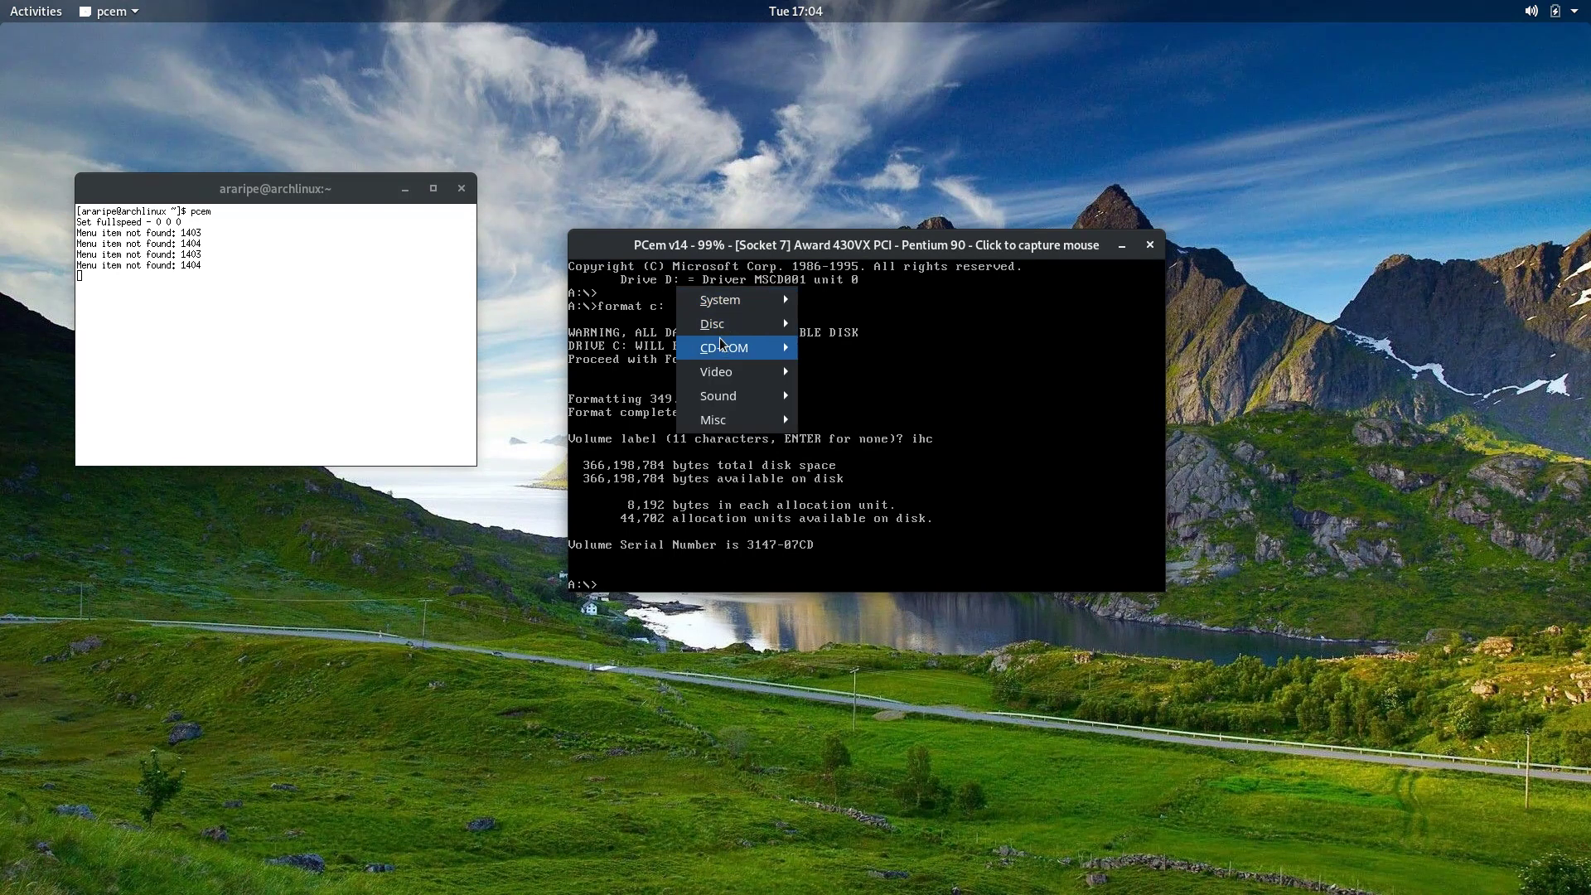
mouse_move(725, 348)
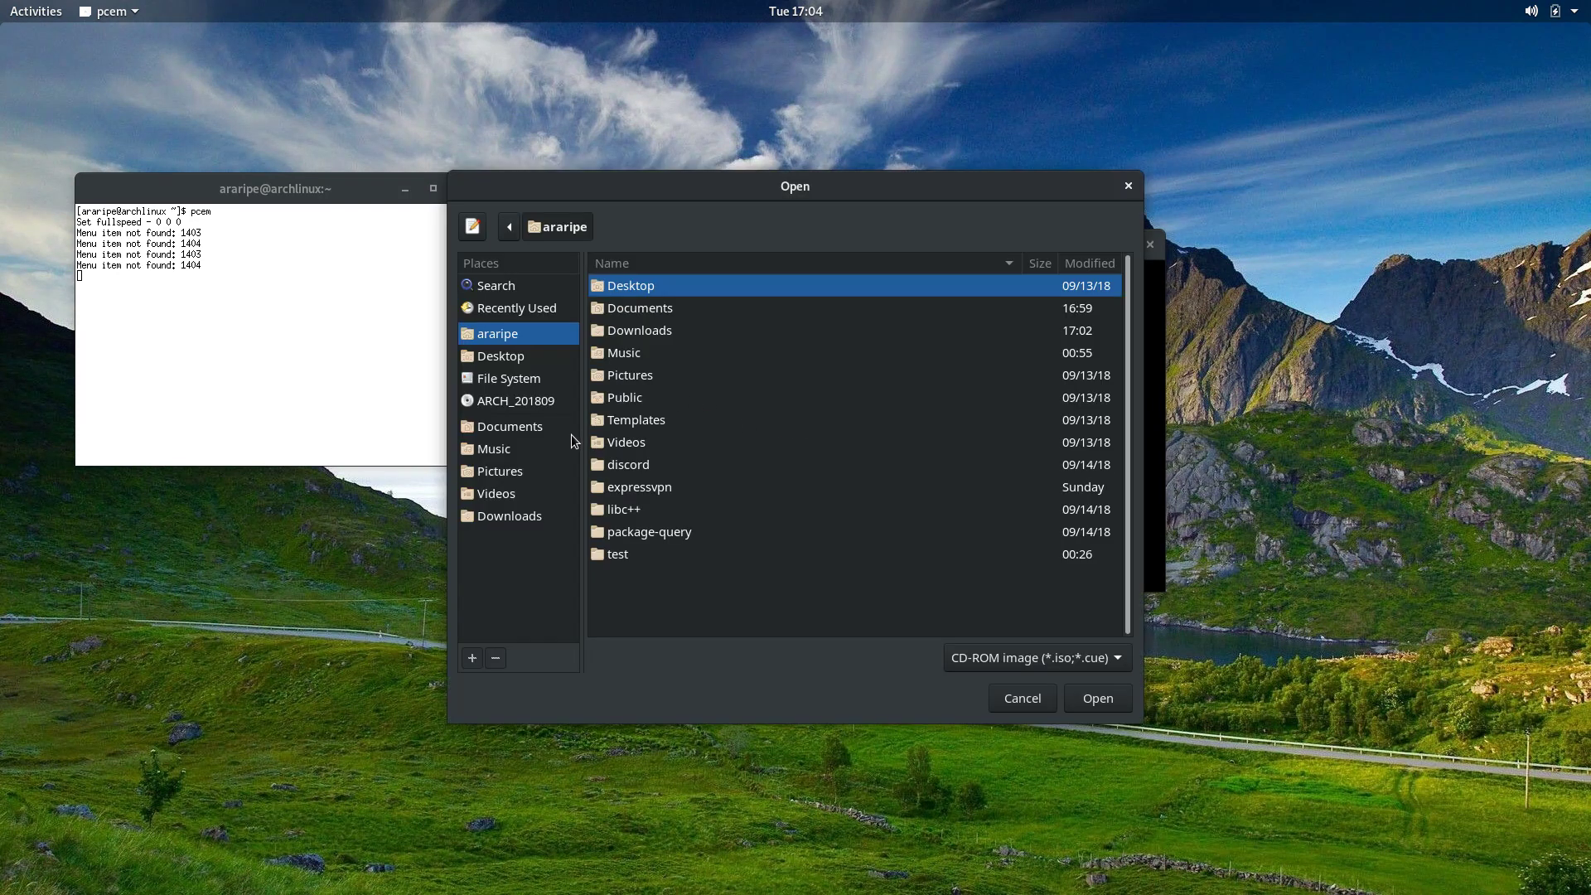
double_click(677, 331)
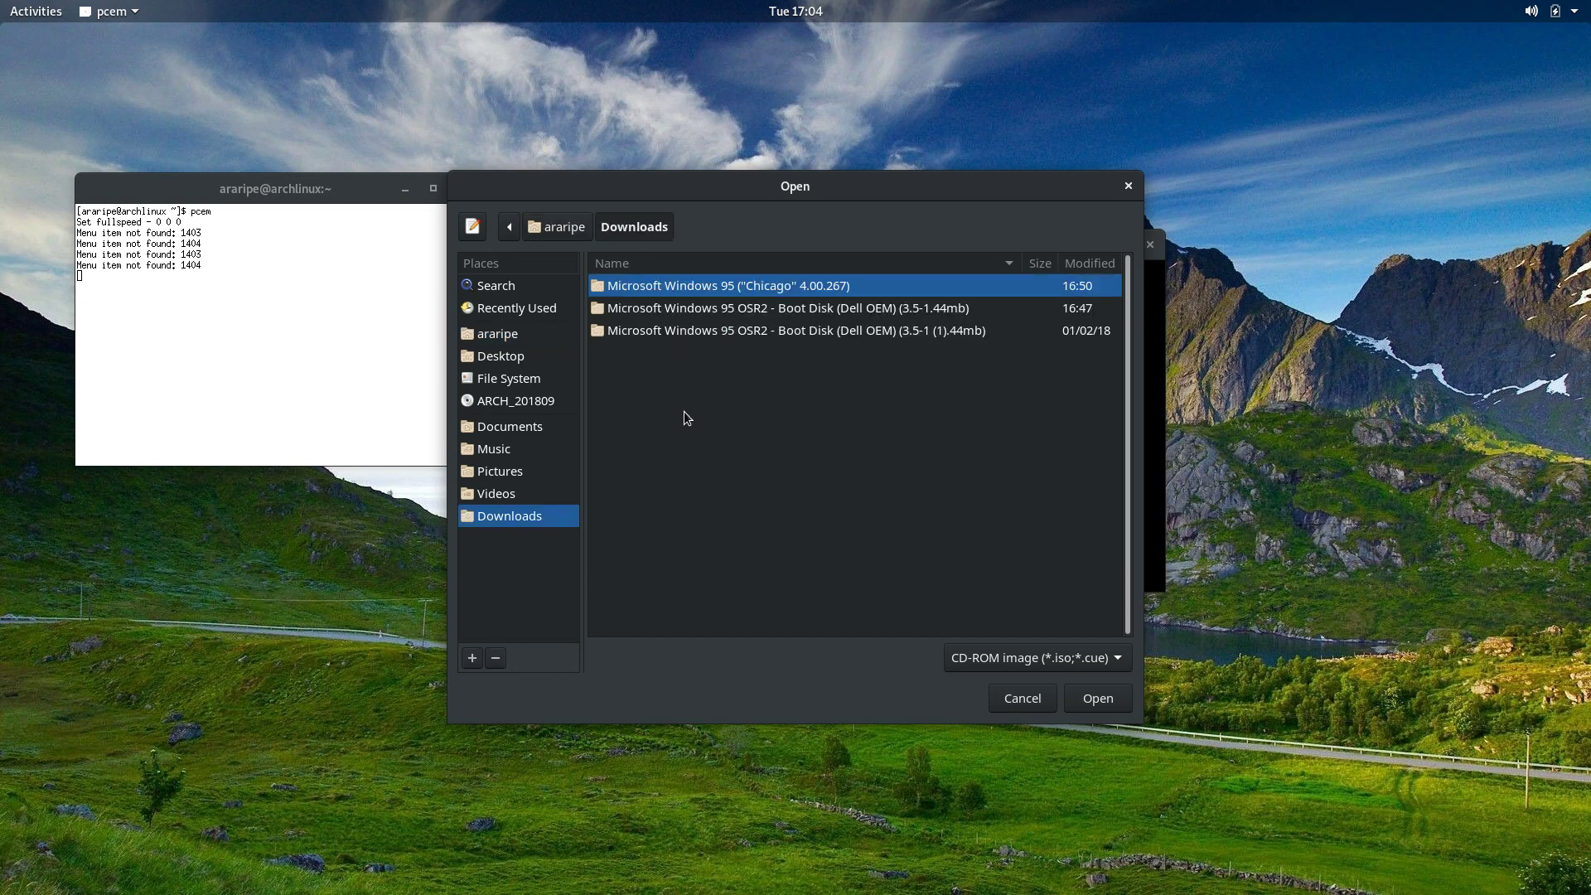
key("Return")
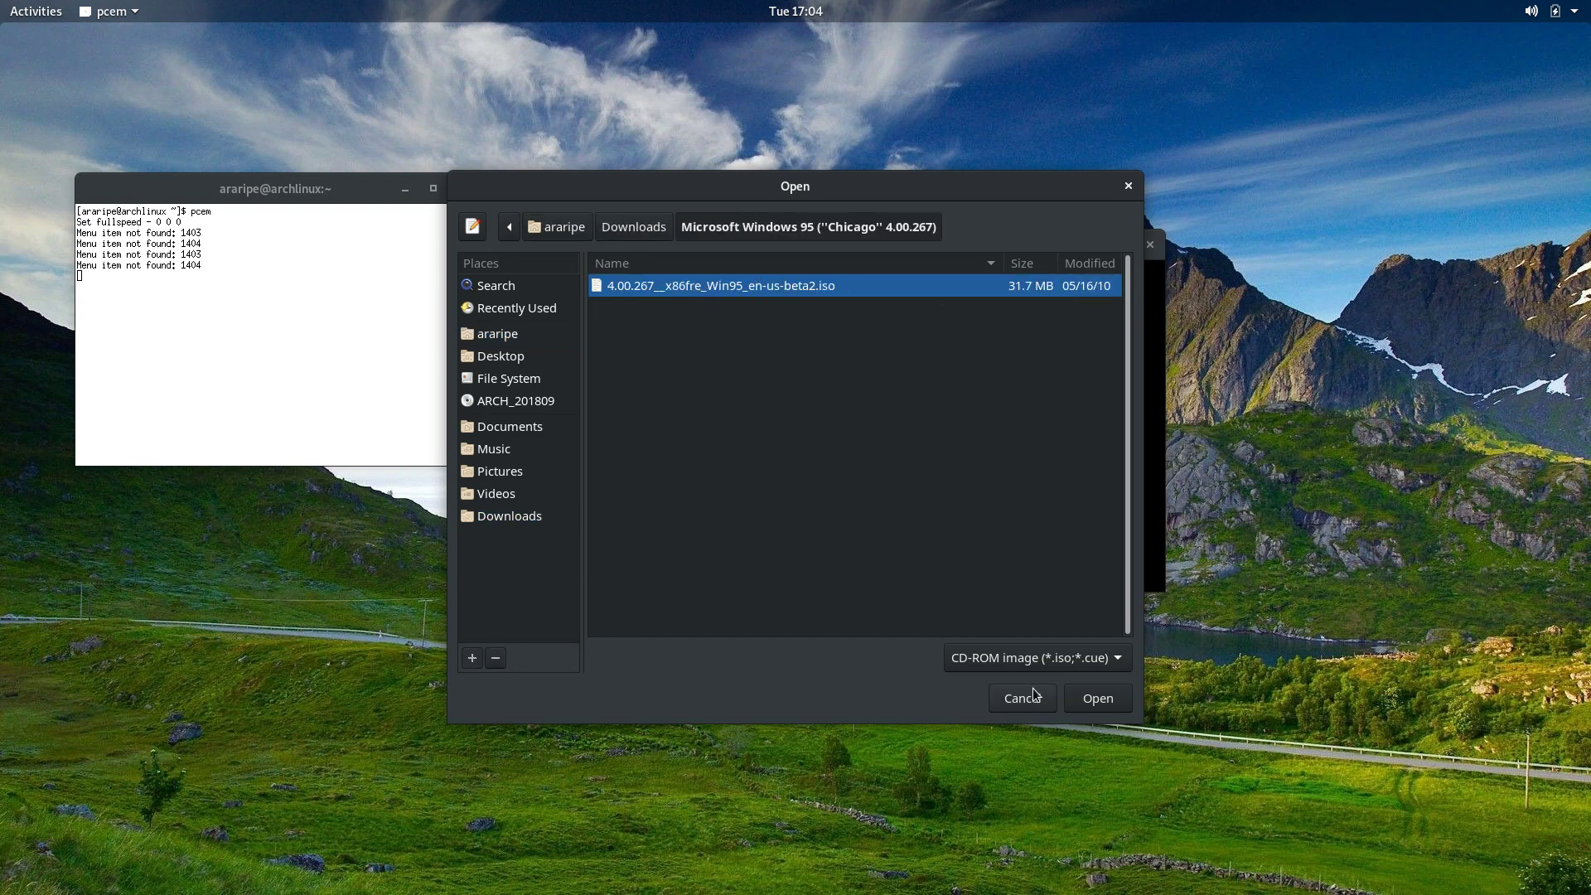
left_click(1086, 700)
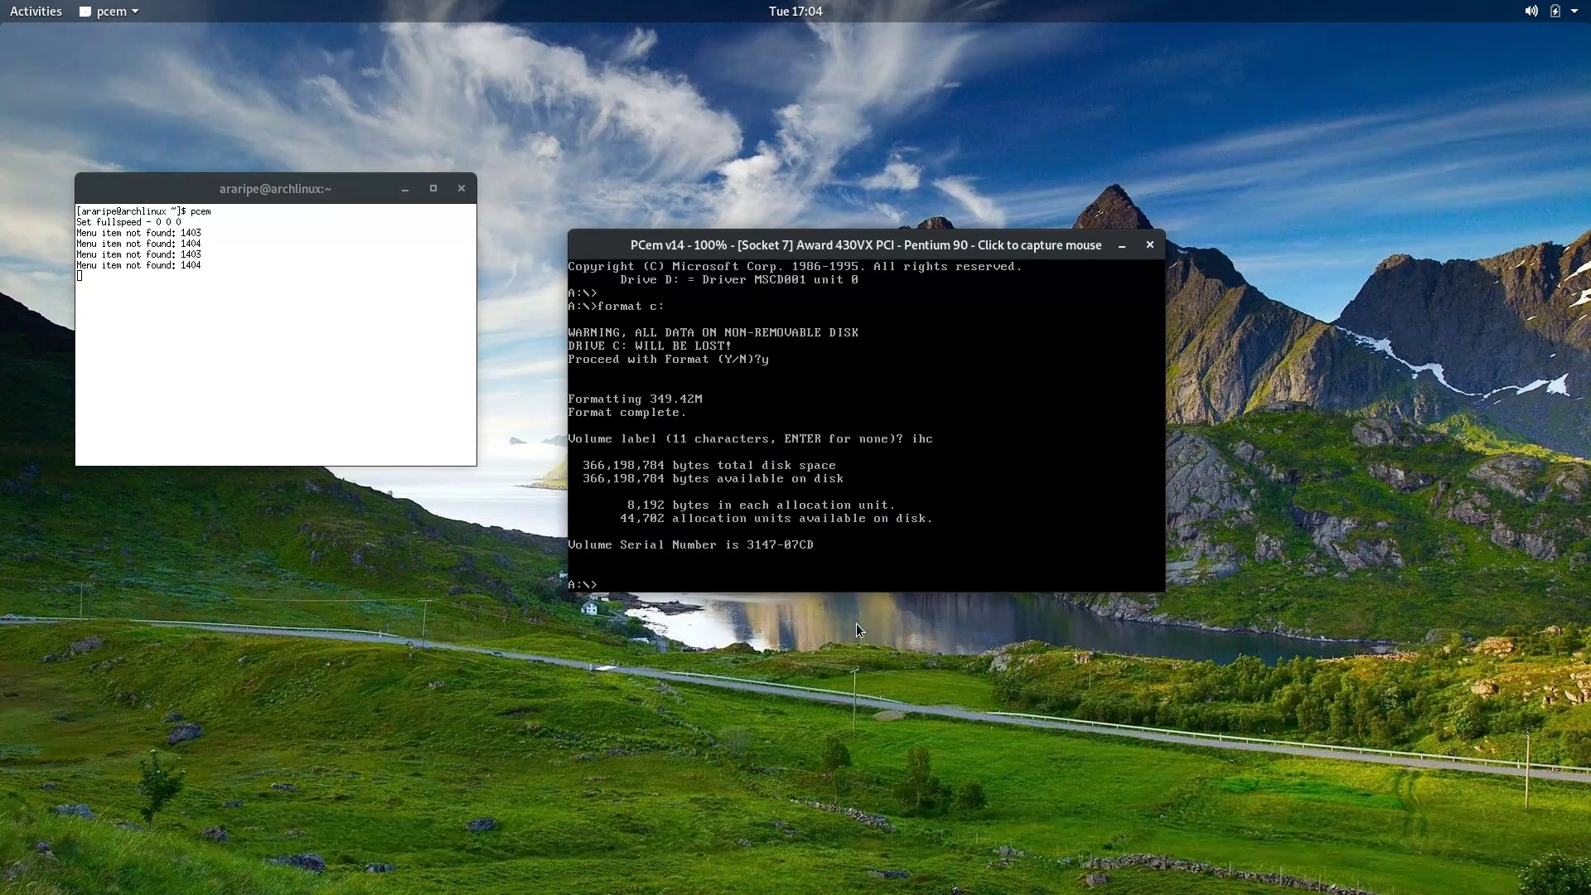
left_click(767, 579)
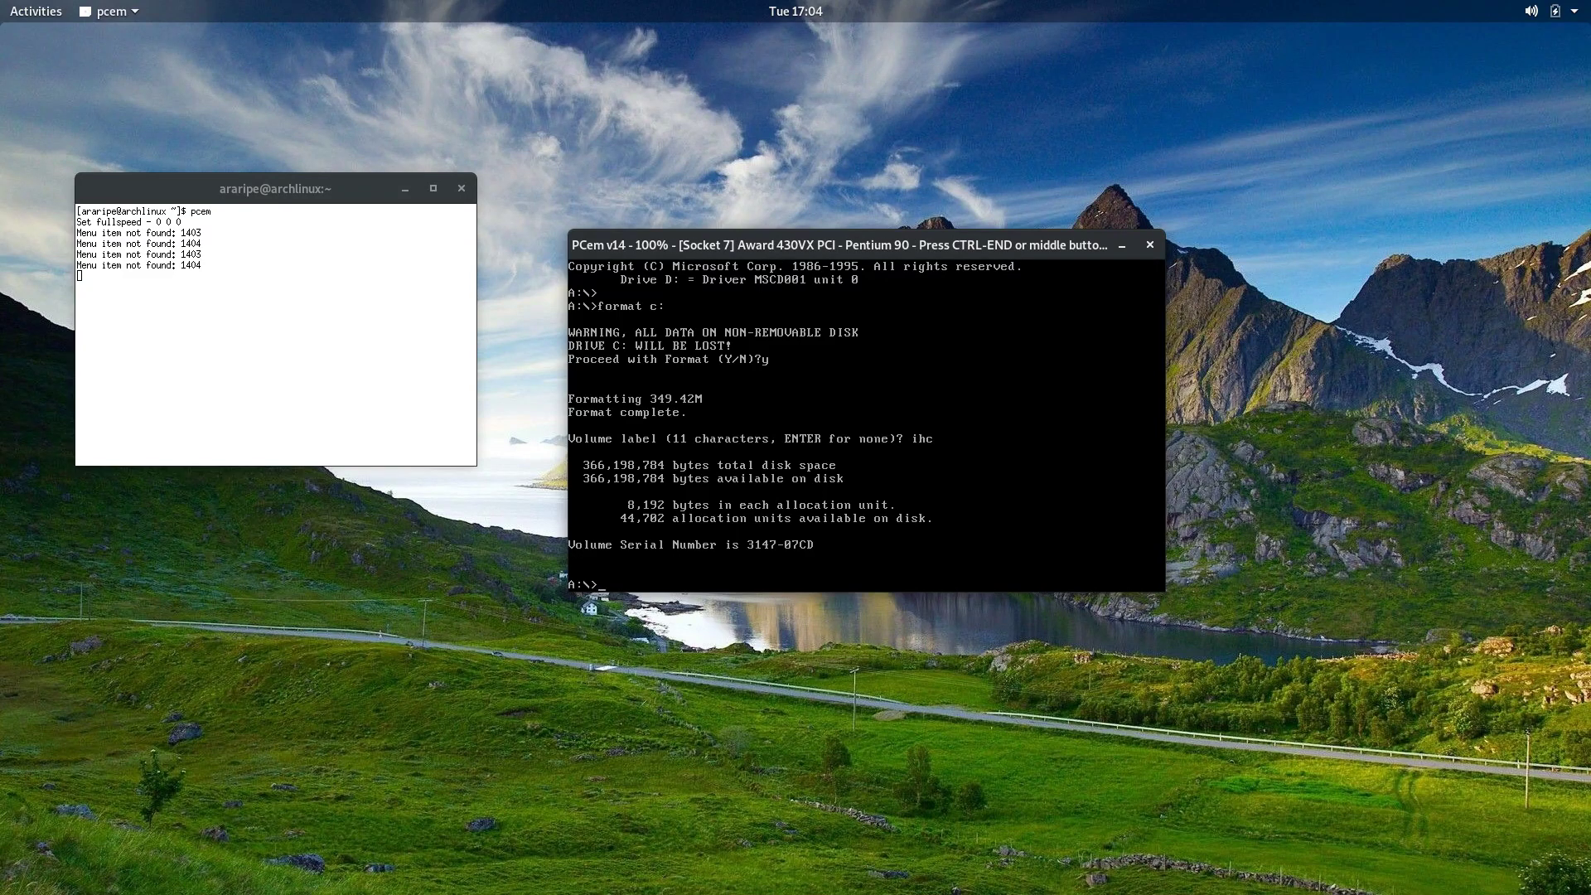
Switch to drive D:, list the CD contents, and try the winsetup and install commands.
type("D:")
key("Return")
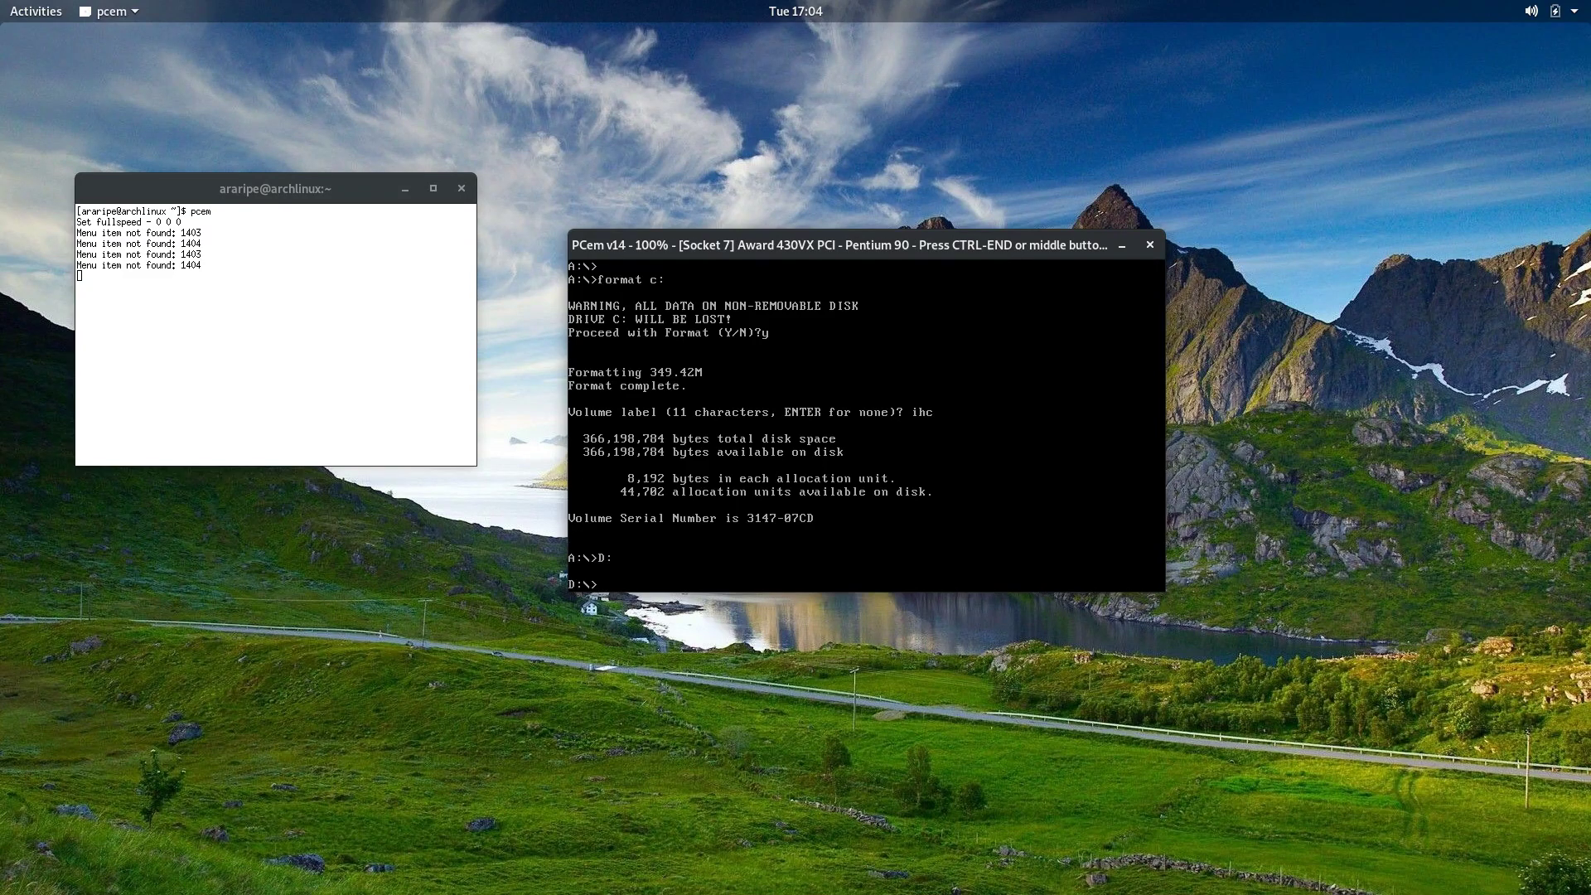
type("dir")
key("Return")
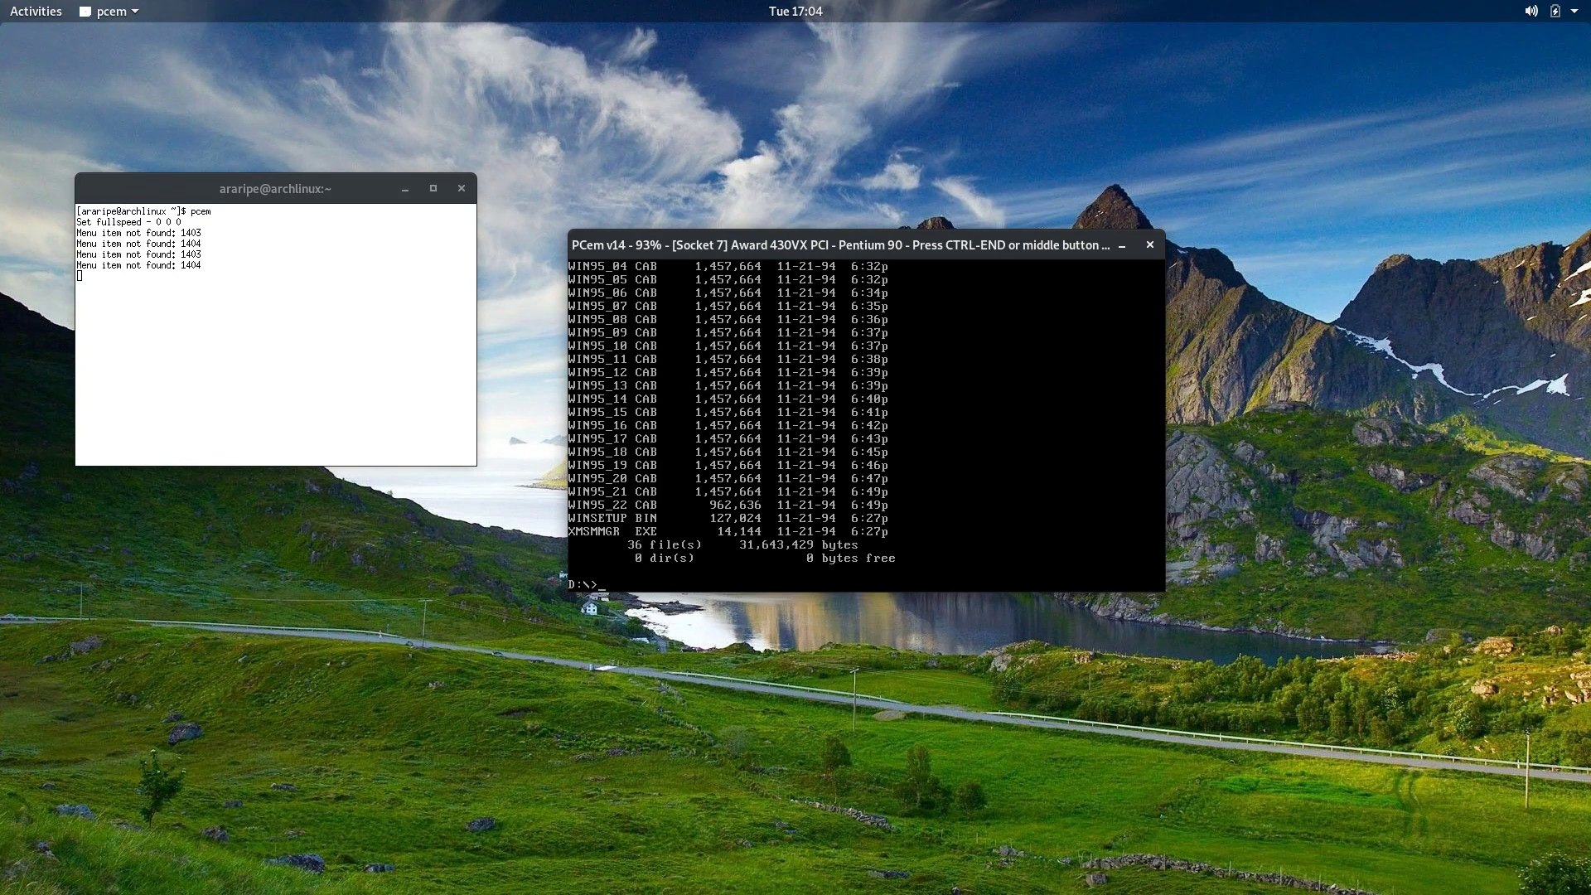
type("winset")
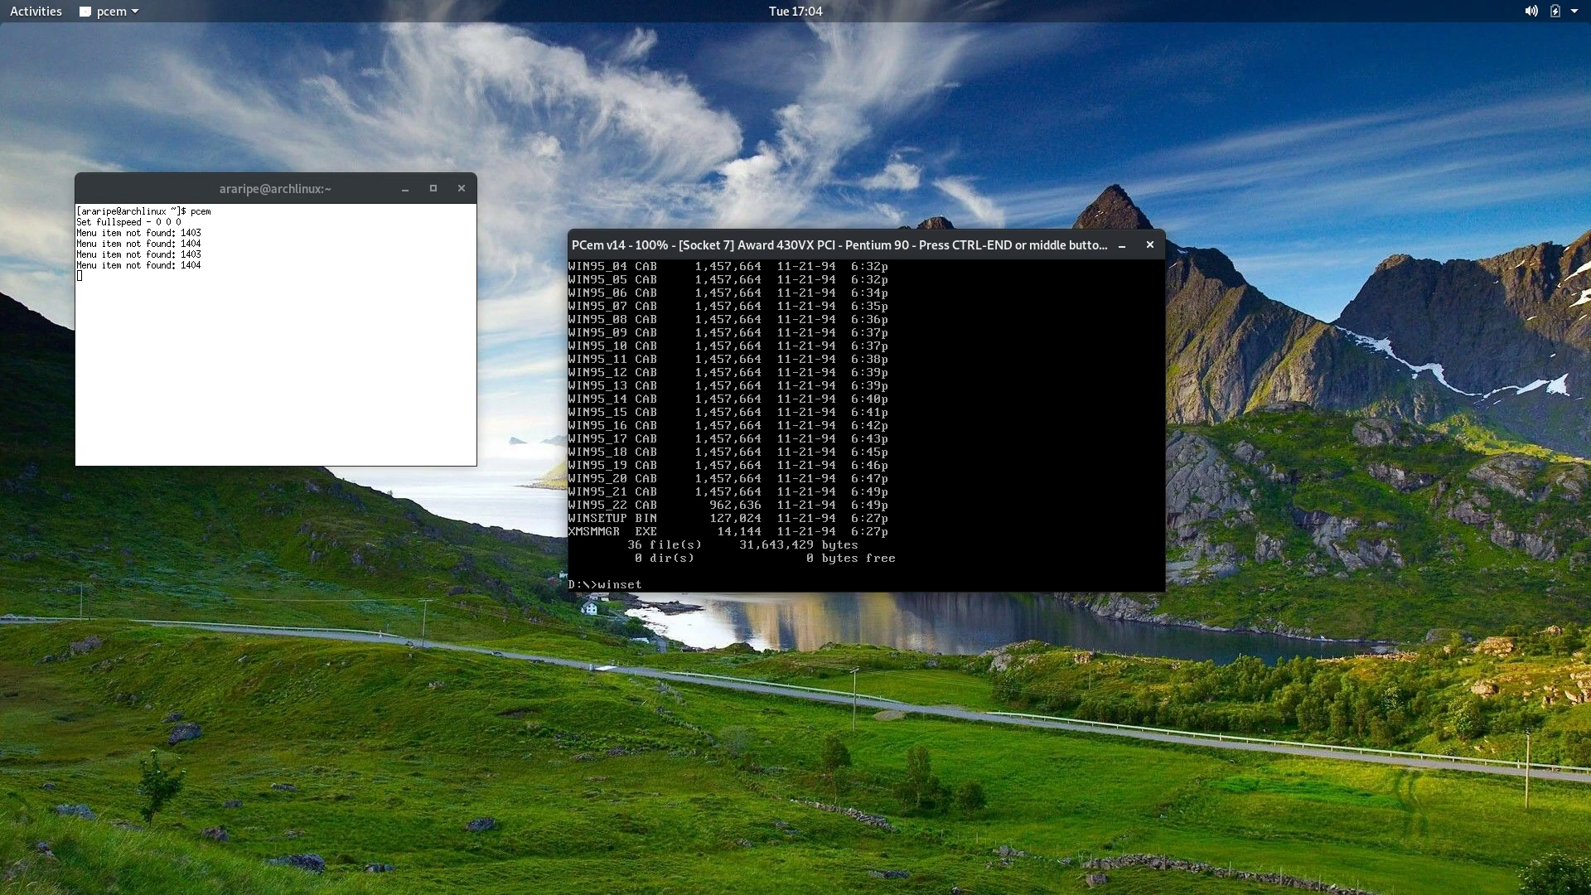
type("up")
key("Return")
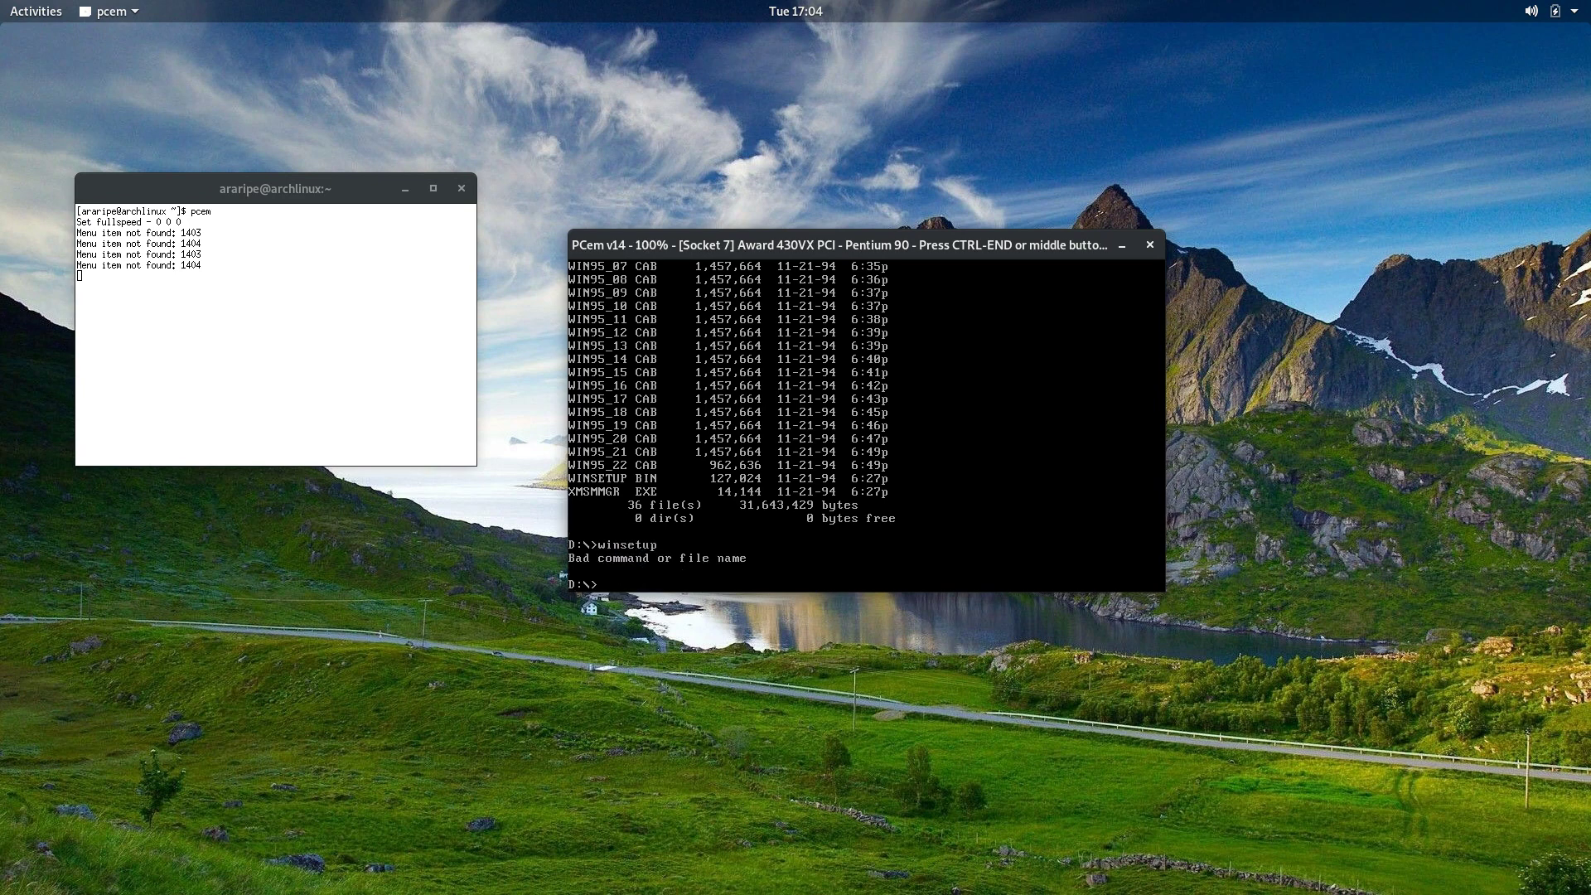
type("install")
key("Return")
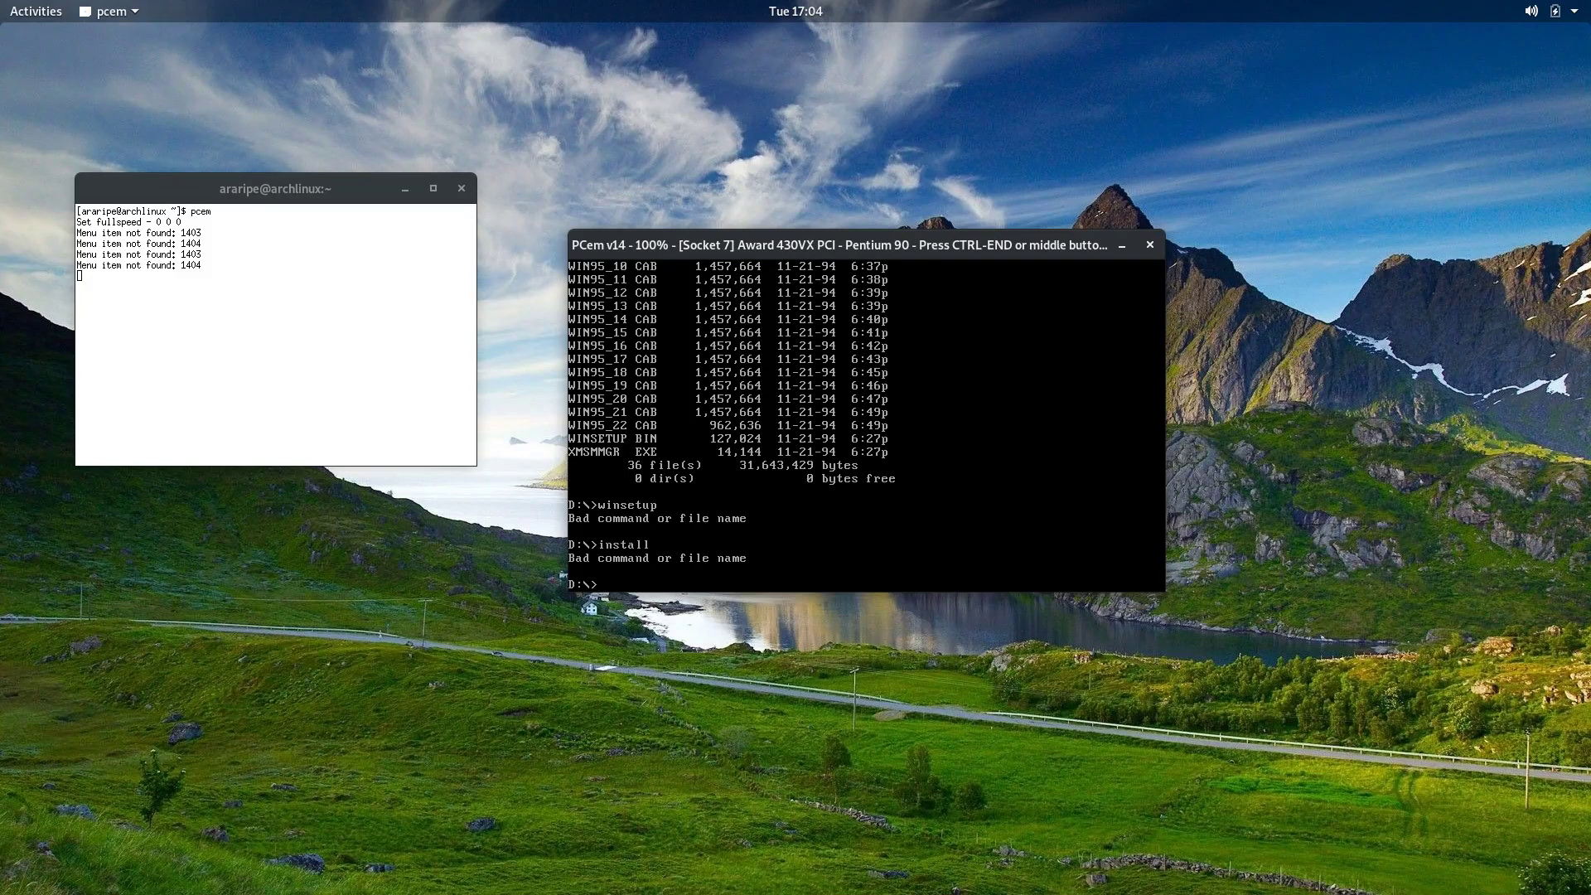
Try win95 and cd i386, then launch setup.exe from the CD.
type("wi")
type("95")
key("BackSpace")
key("BackSpace")
key("Return")
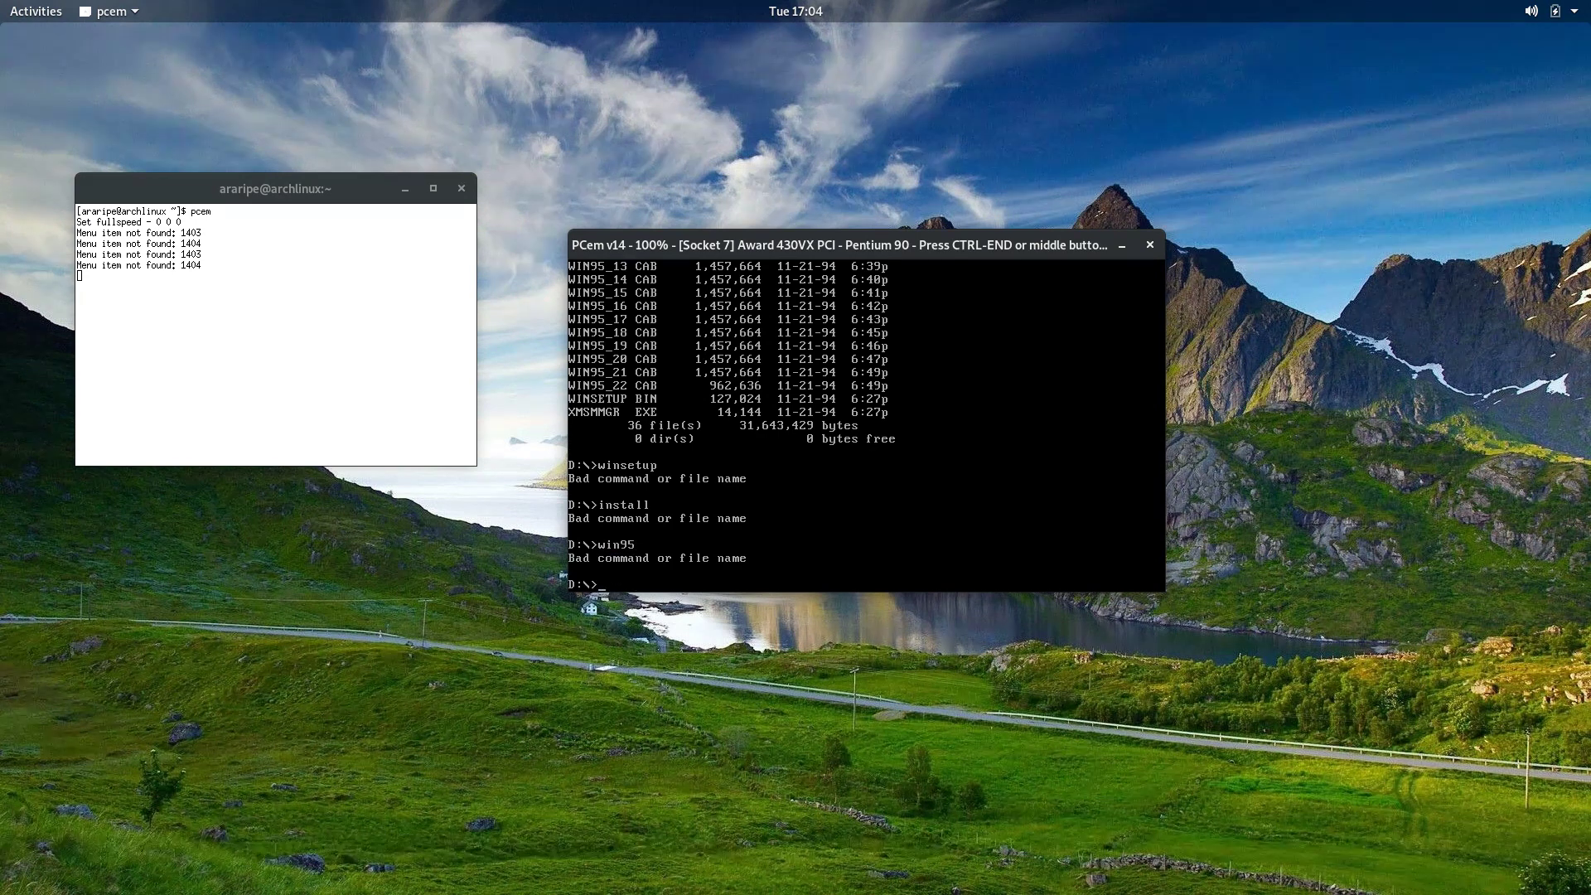
type("cd i386")
key("Return")
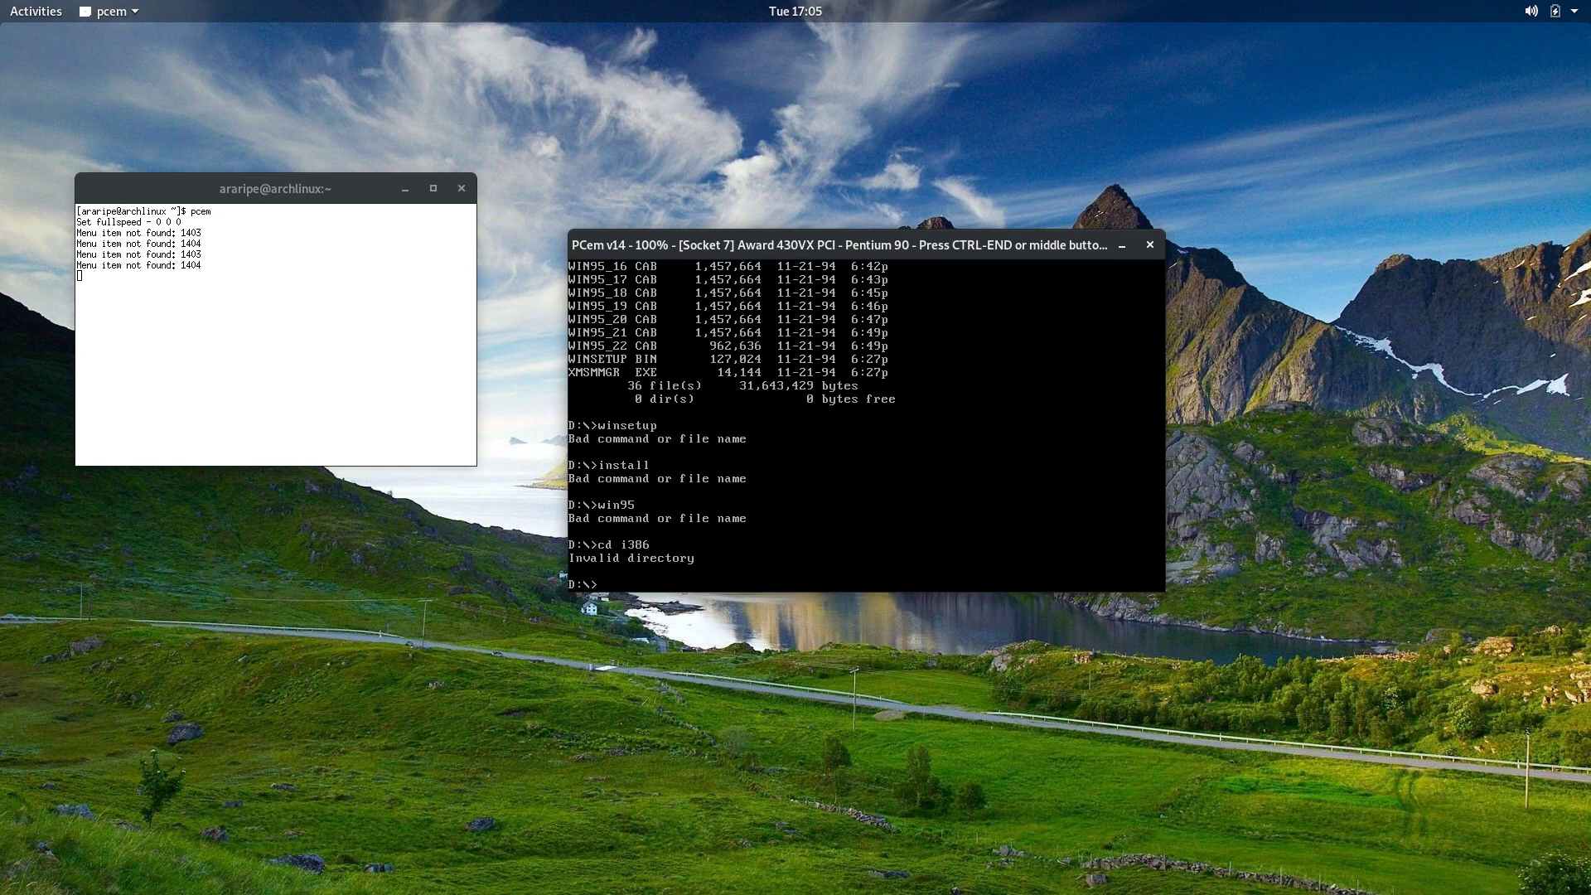
type("setup.exe")
key("Return")
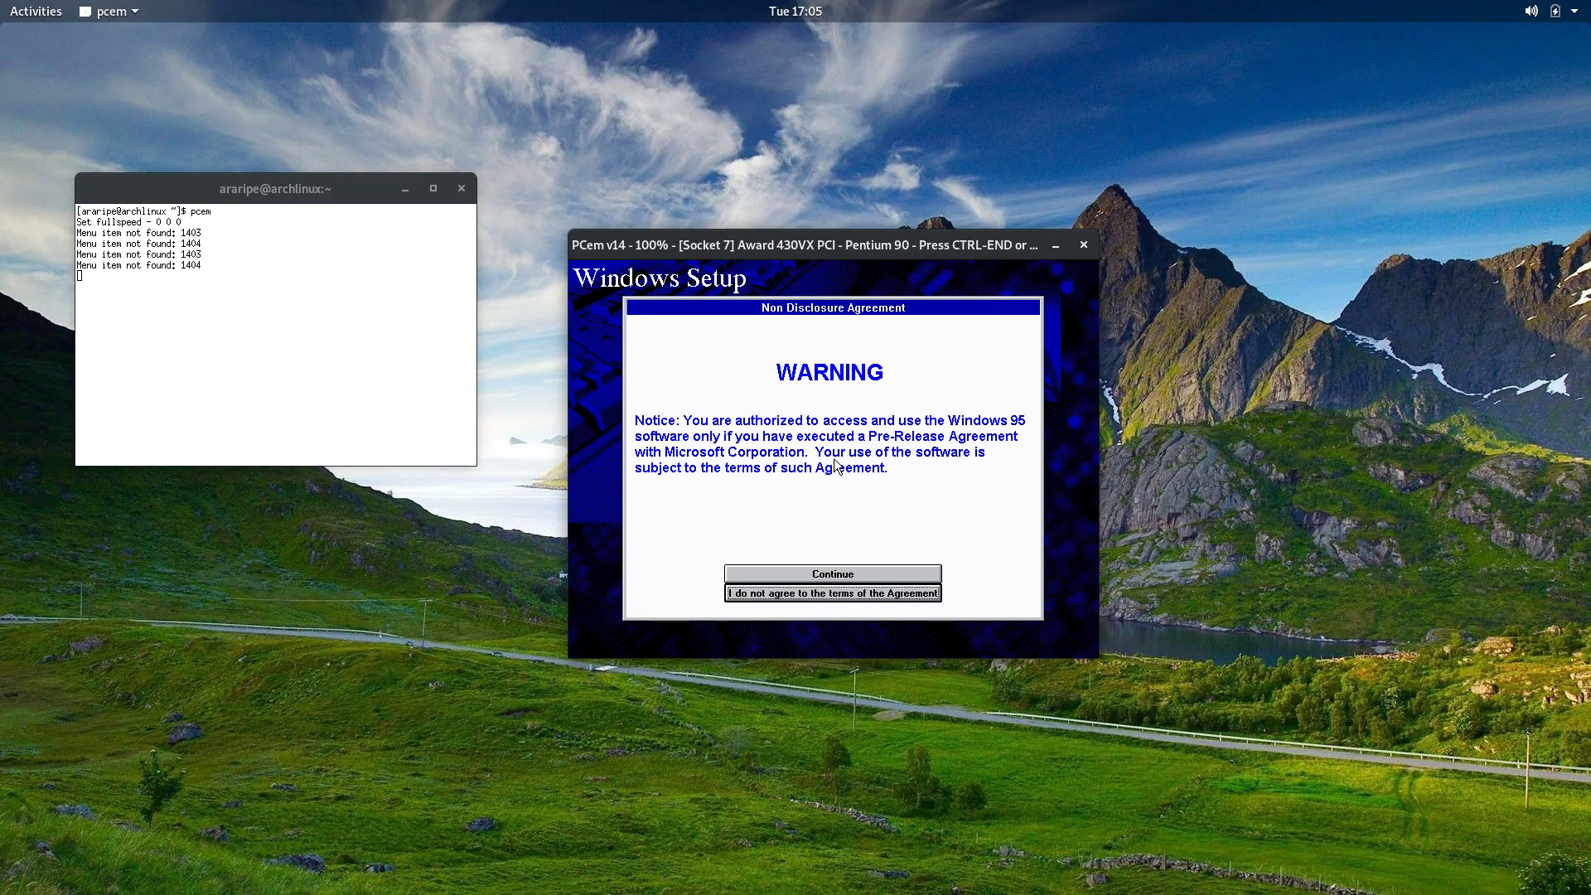
Accept the Non Disclosure Agreement and continue past the Setup welcome page.
key("Return")
key("Tab")
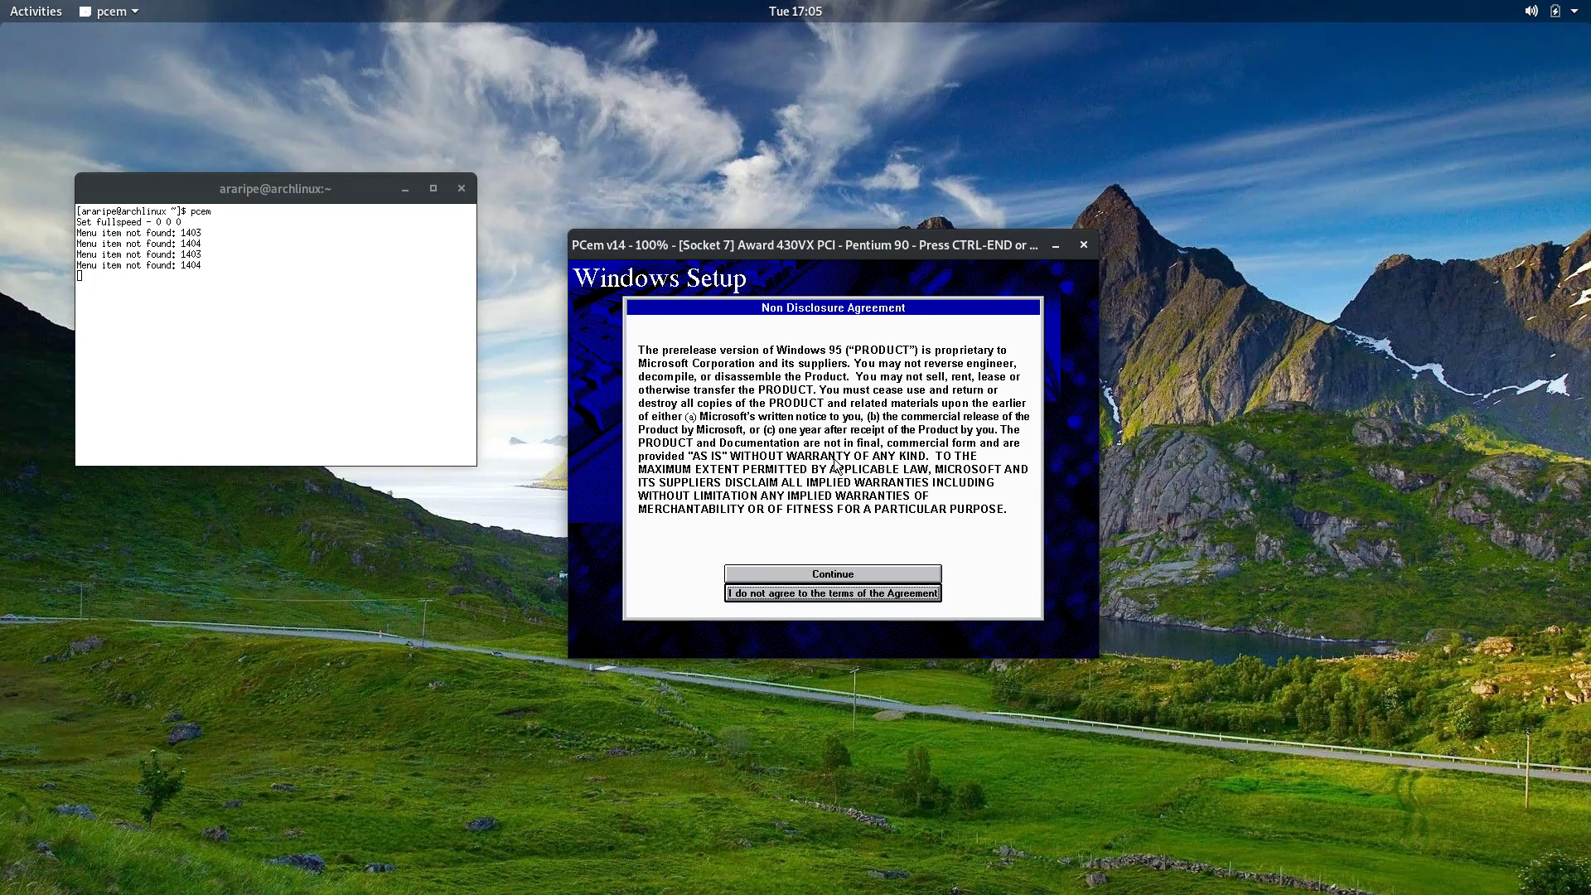
key("Tab")
key("Return")
key("Return")
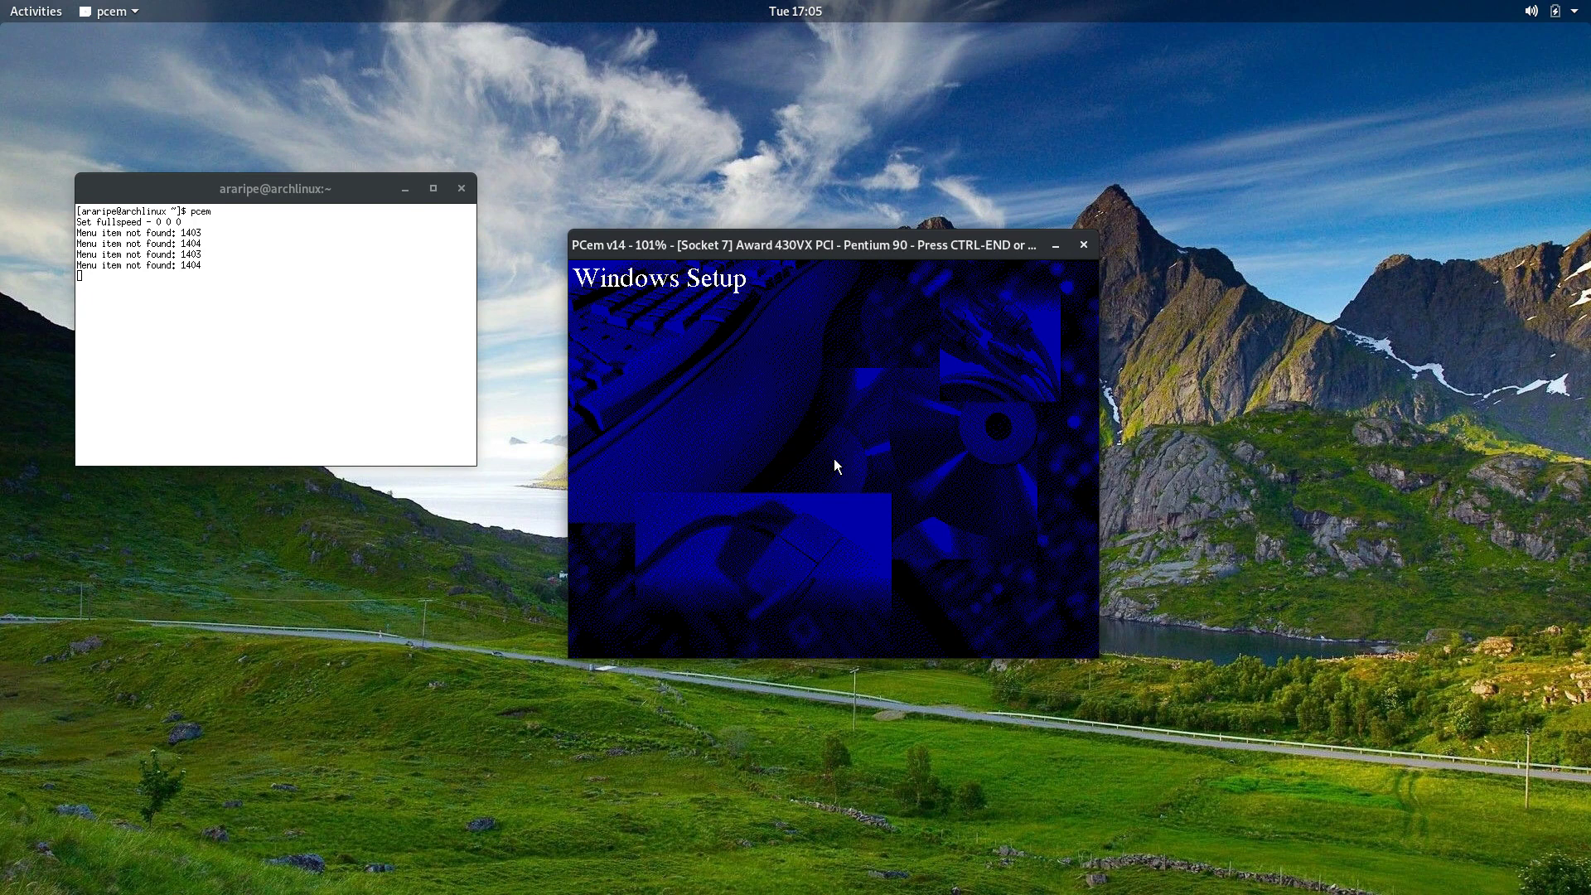
key("Return")
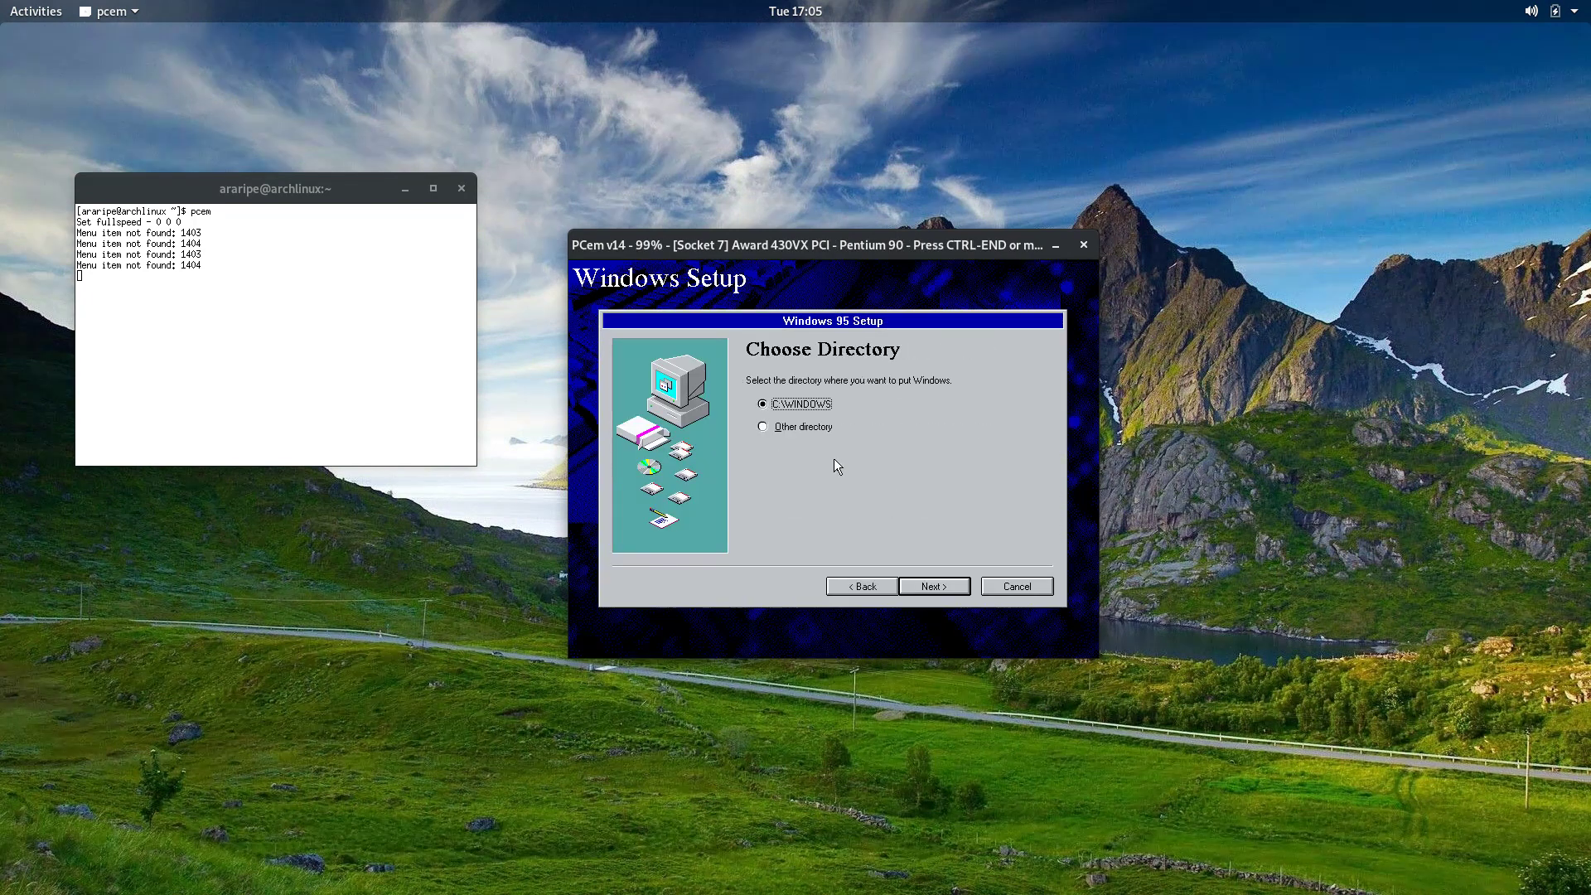
Install into C:\WINDOWS with Typical setup and enter the user's name.
key("Return")
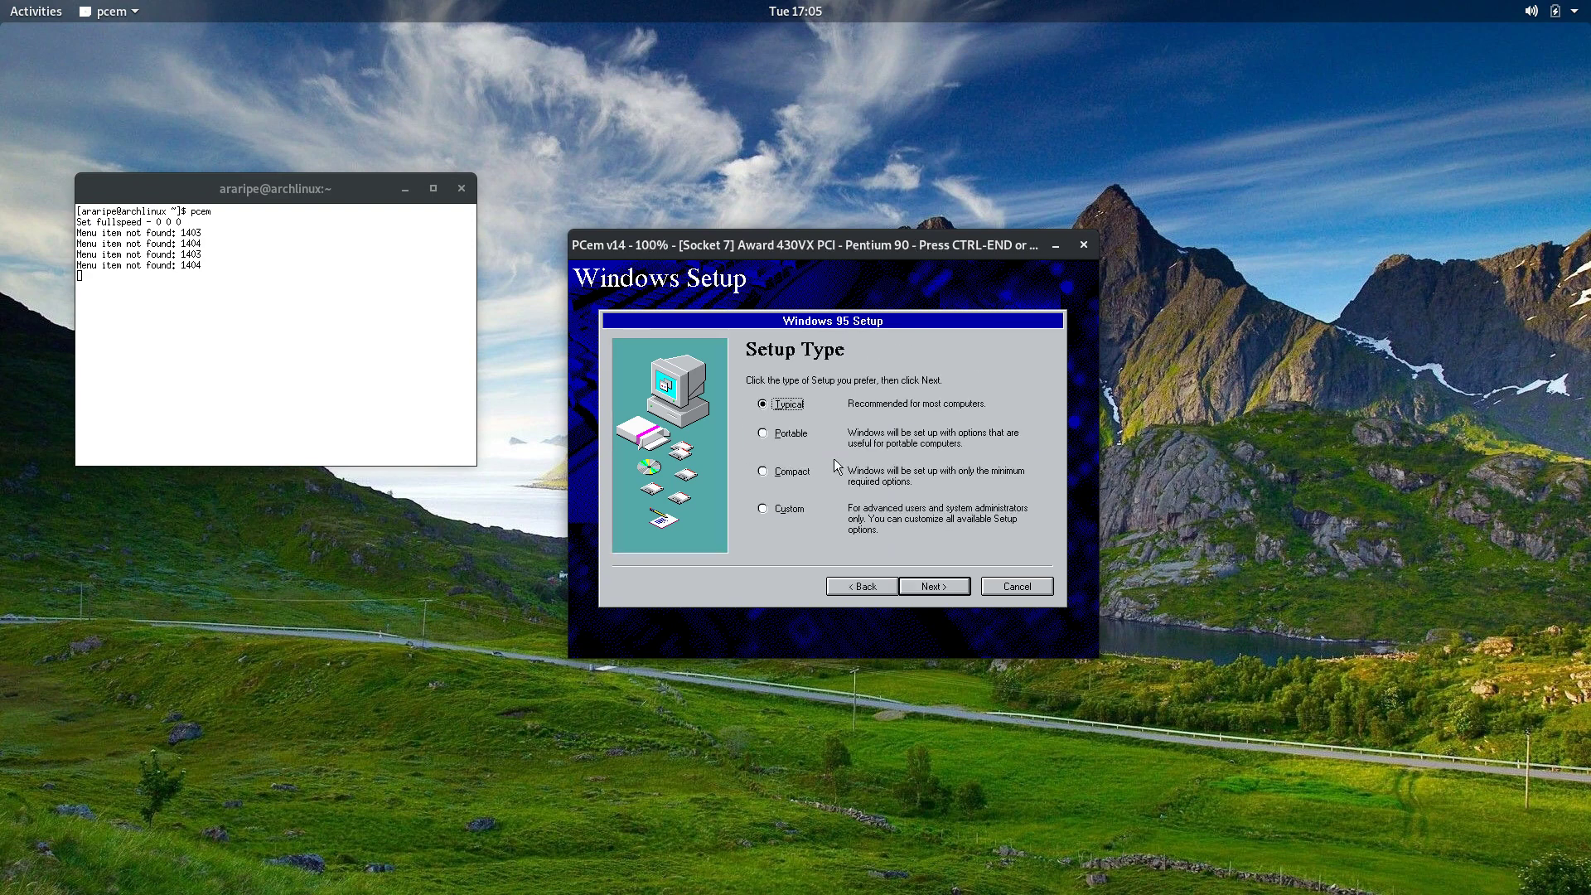
key("Down")
key("Up")
key("Return")
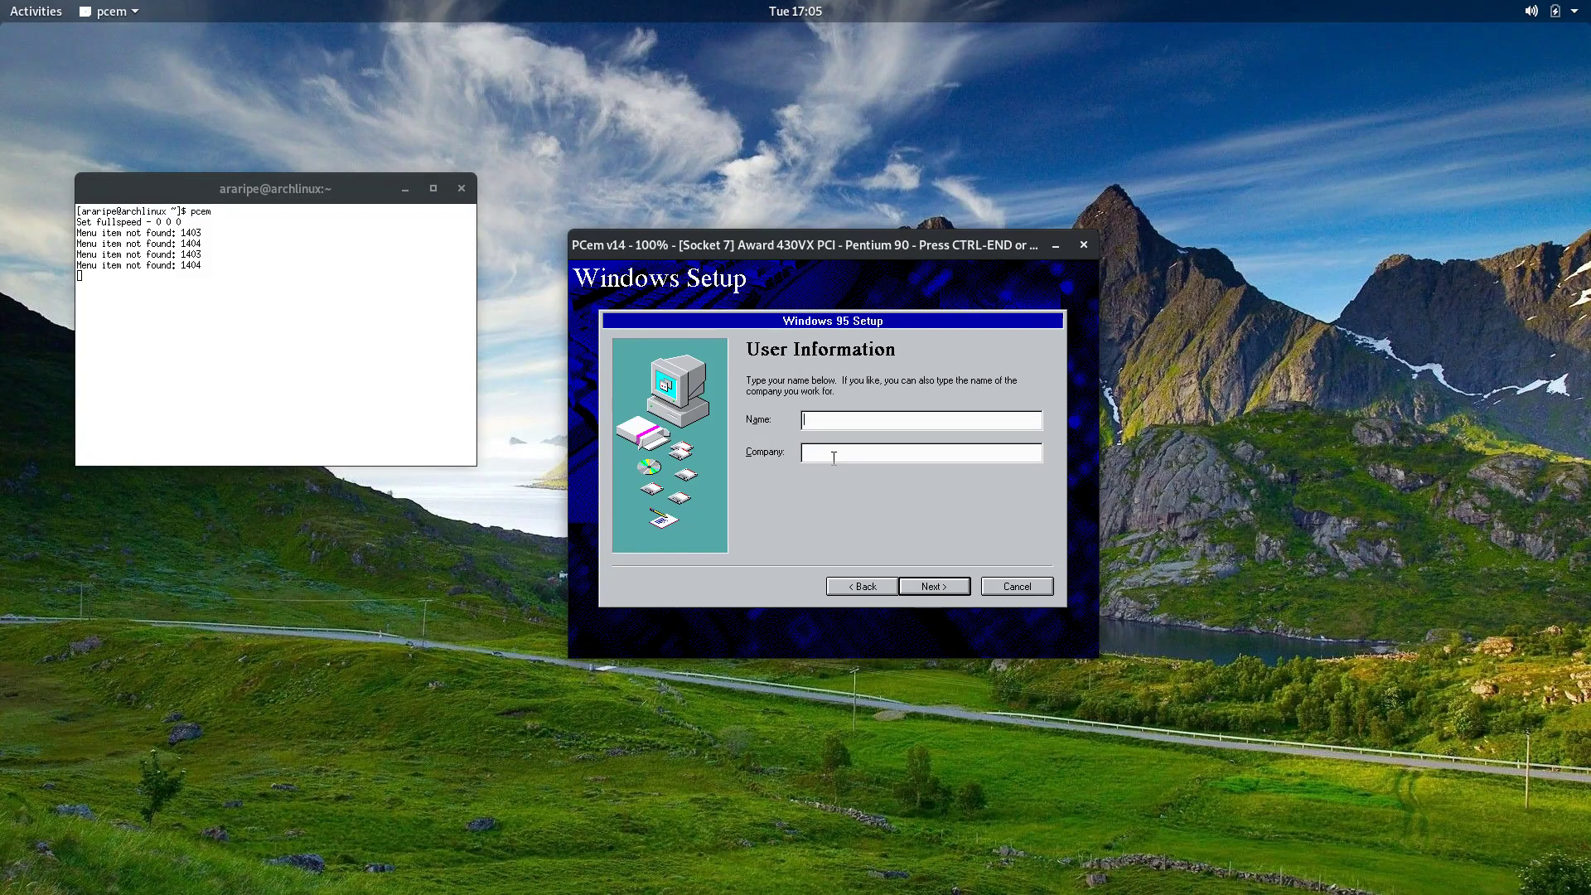
type("Artur Araripe")
key("Return")
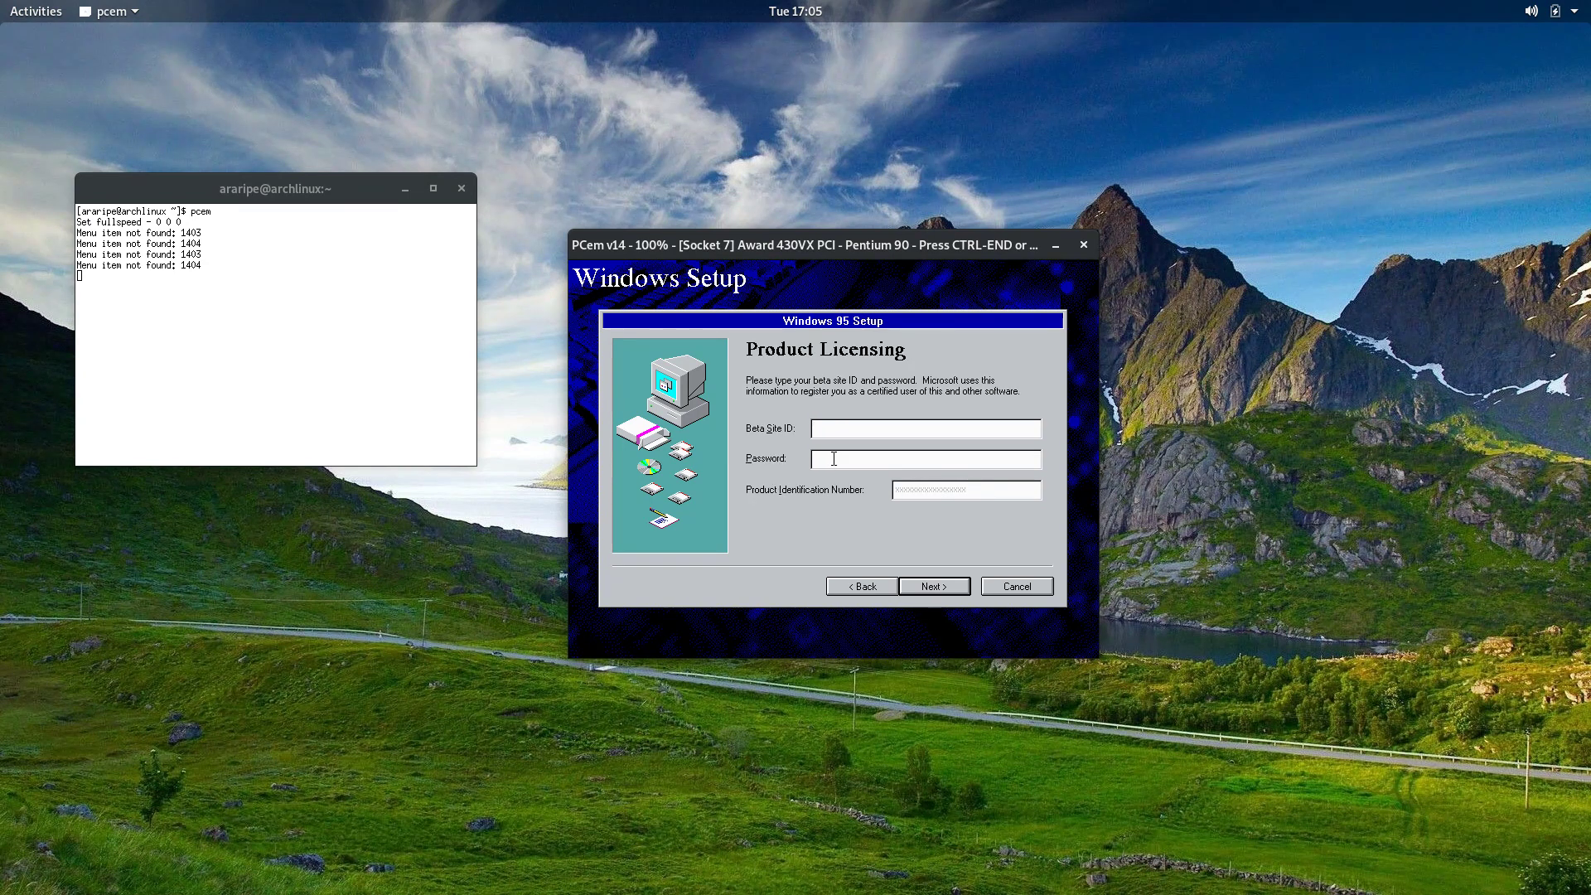
key("ctrl+End")
Google 'PCem mouse not working into the instance' in a new Firefox tab.
mouse_move(3, 2)
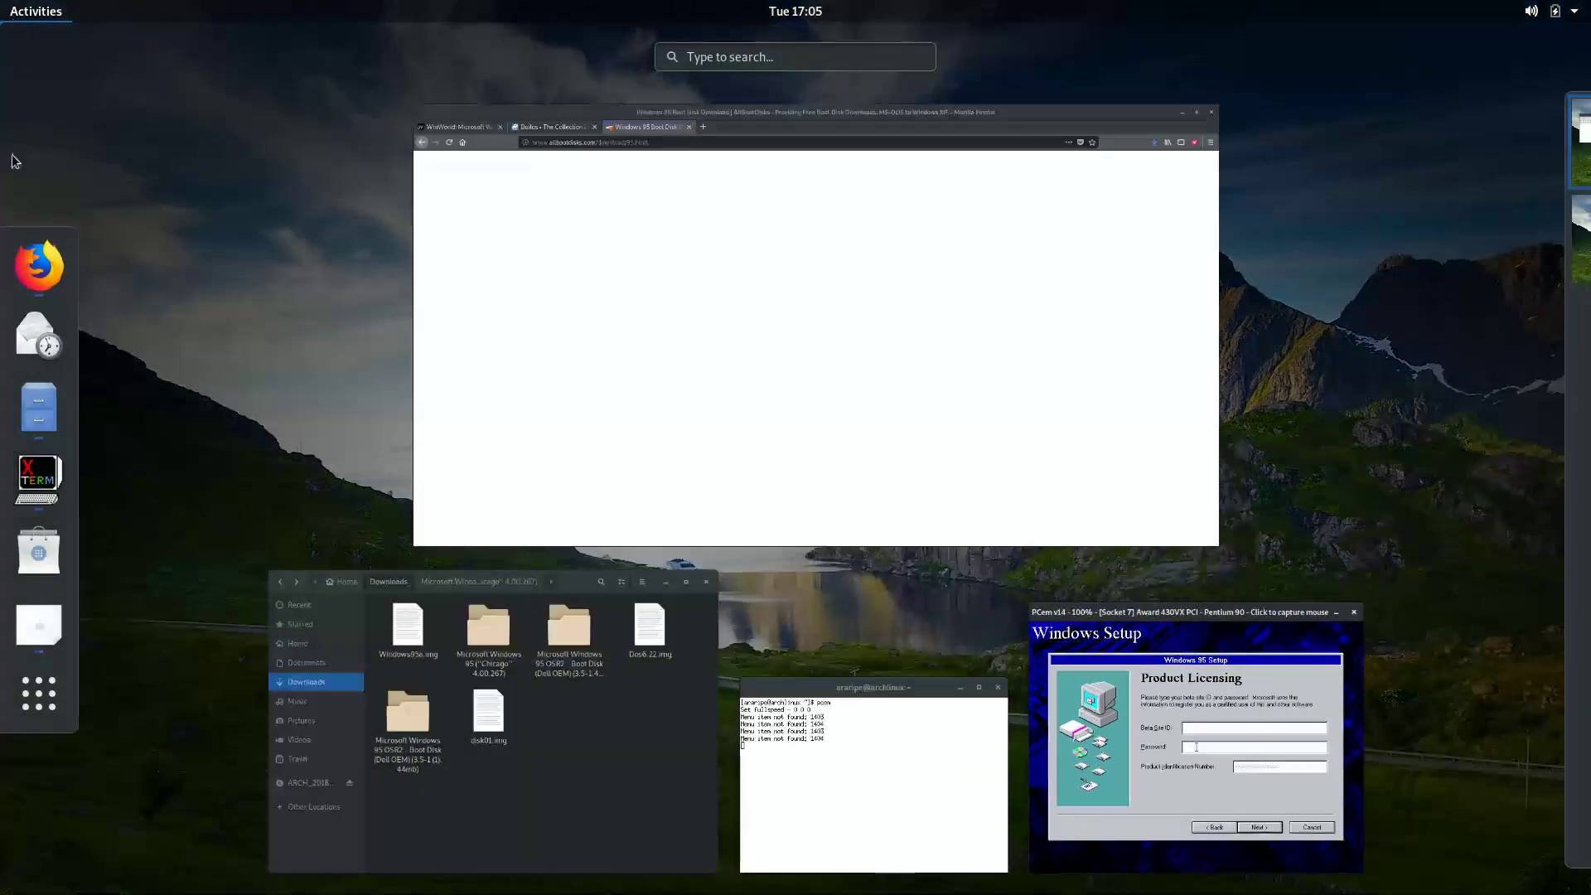
left_click(39, 266)
left_click(570, 75)
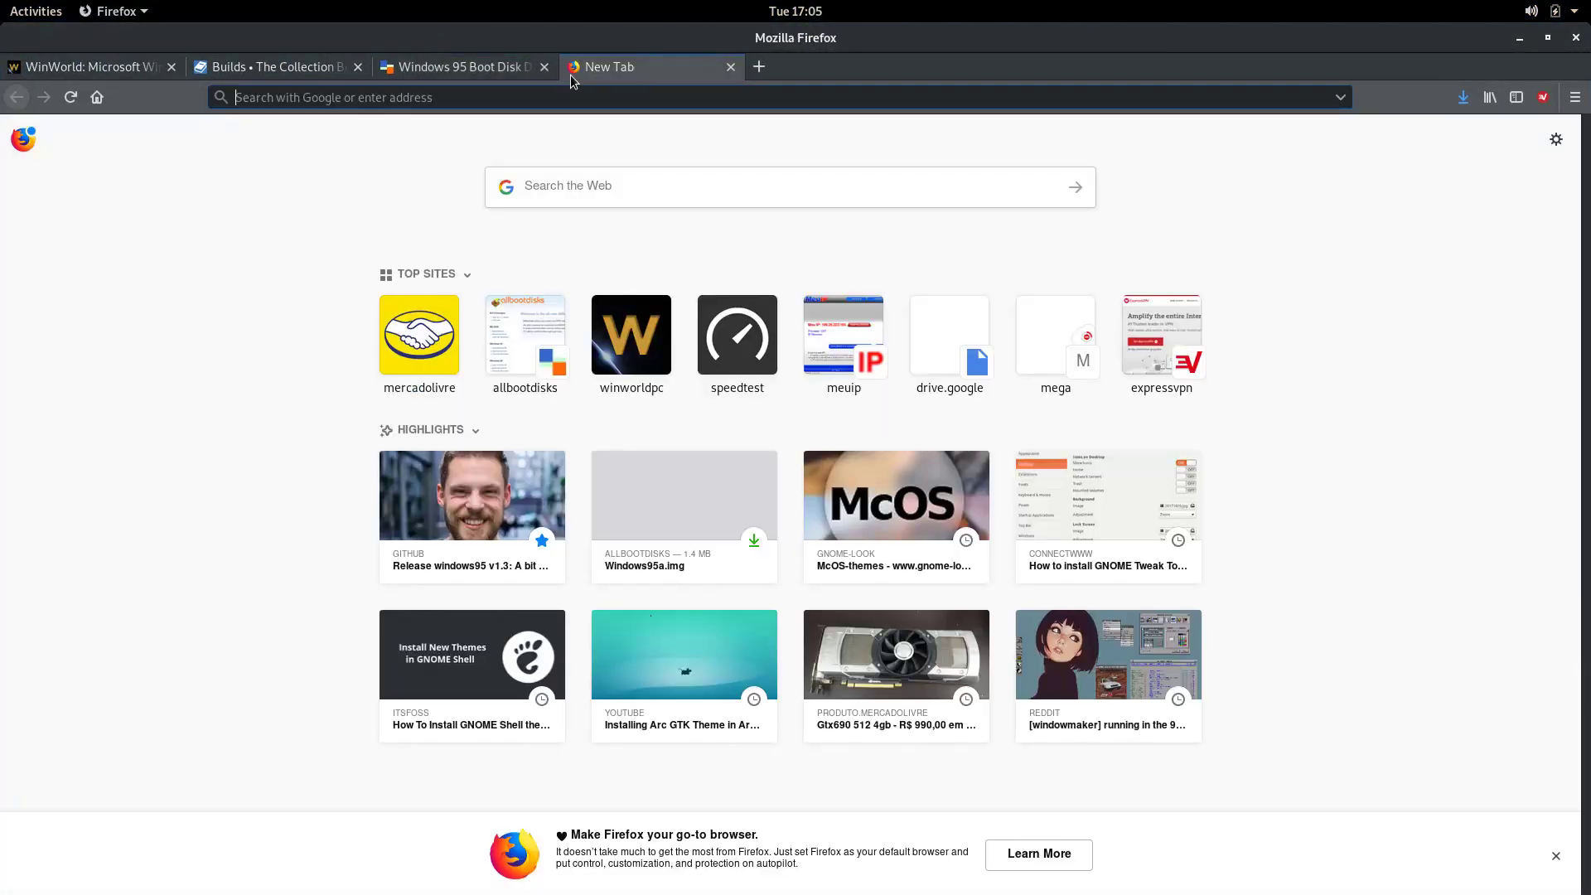
type("PCem mouse no")
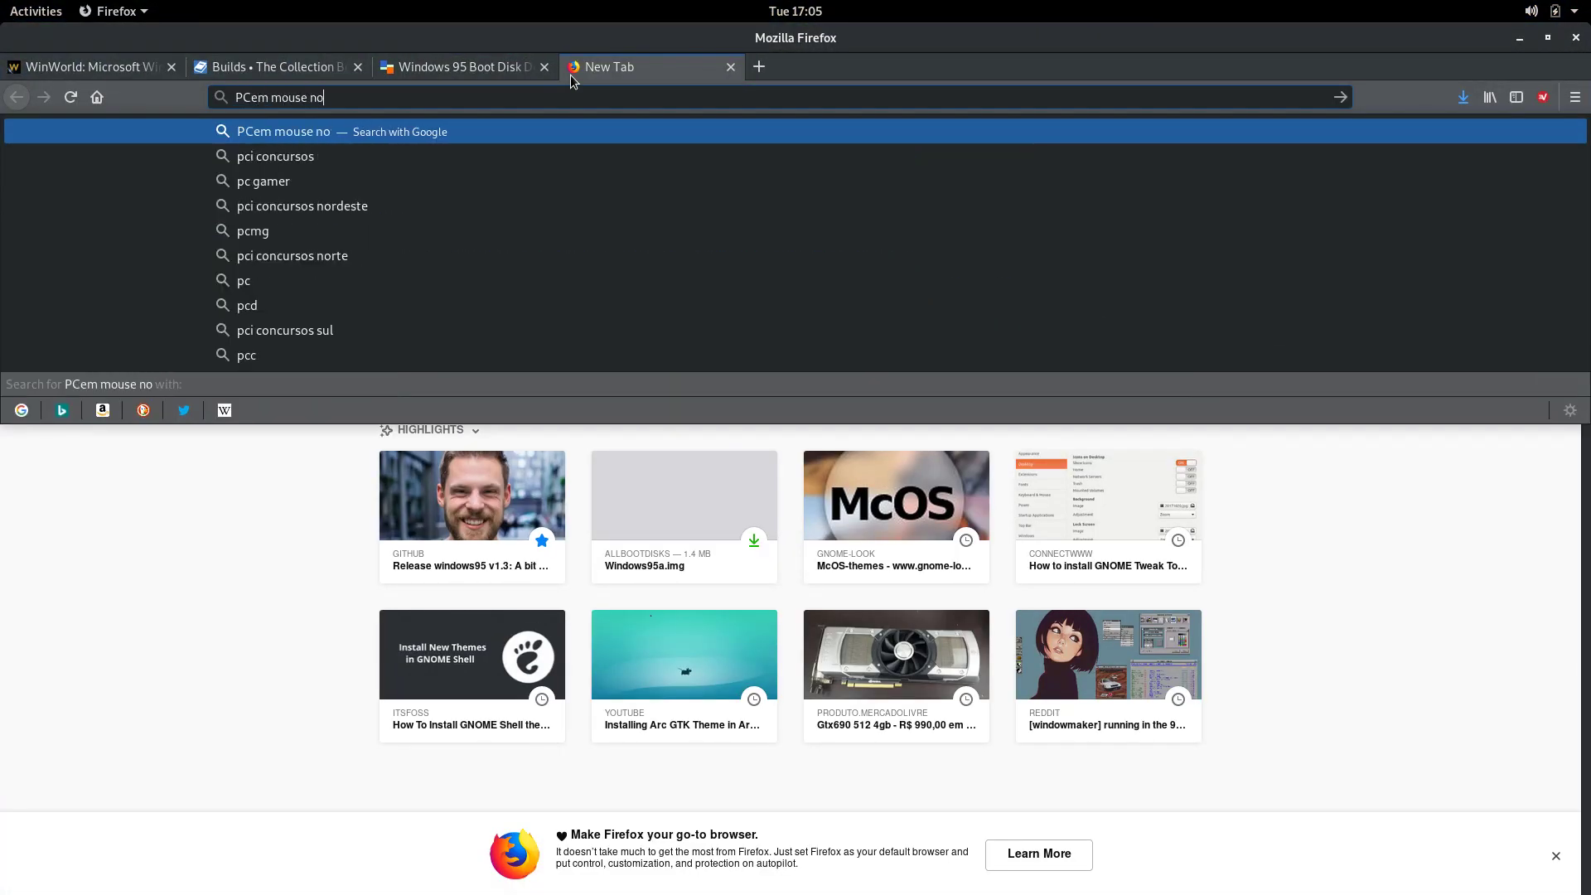
type("t working into the ")
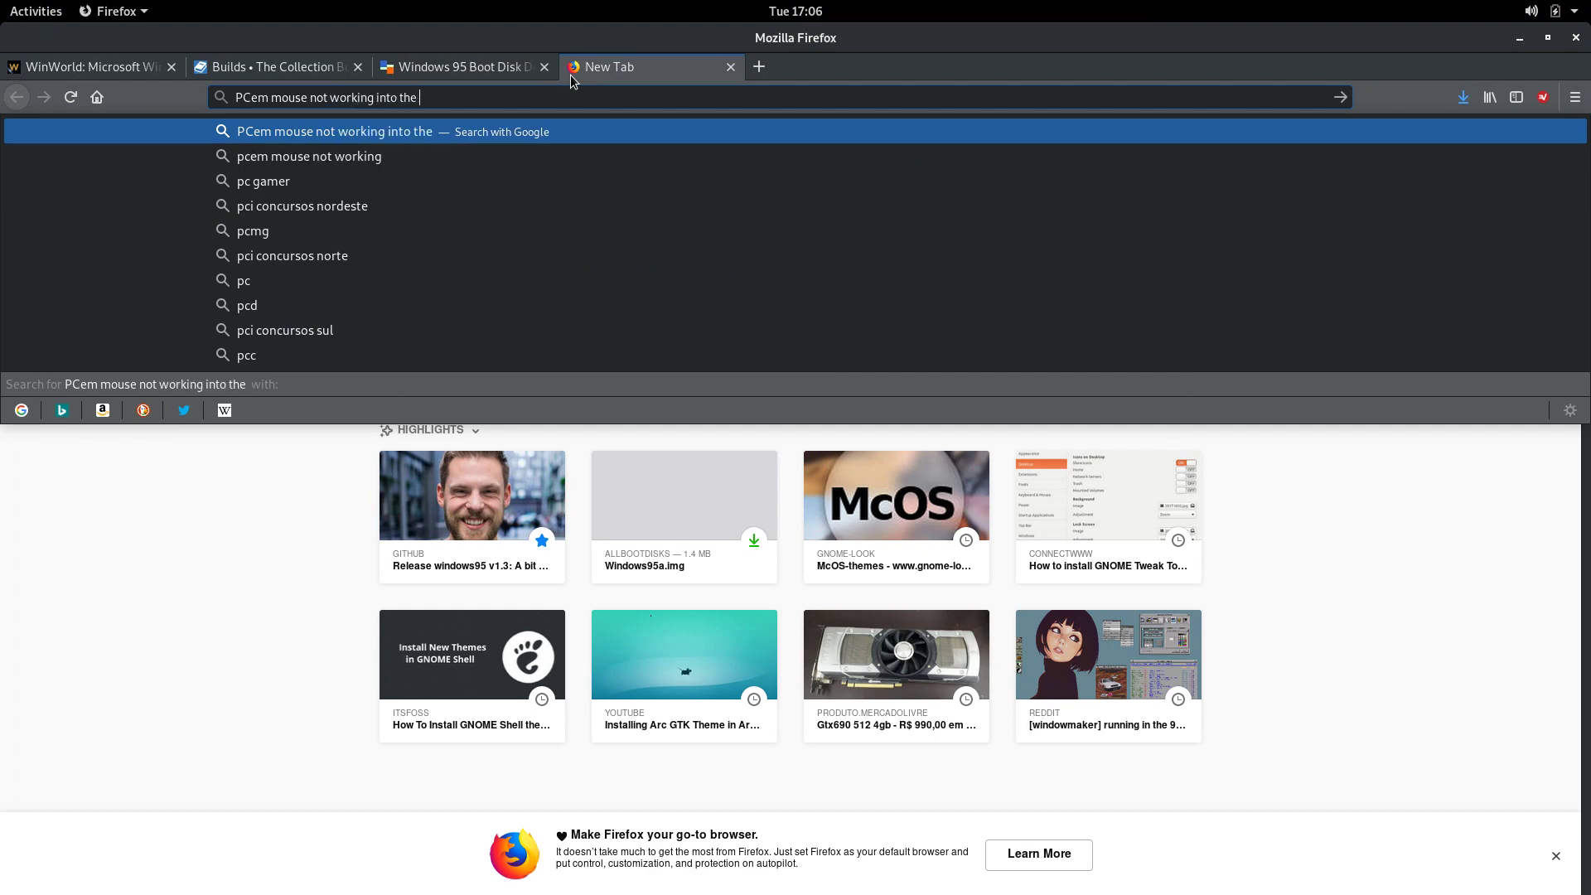
type("instance")
key("Return")
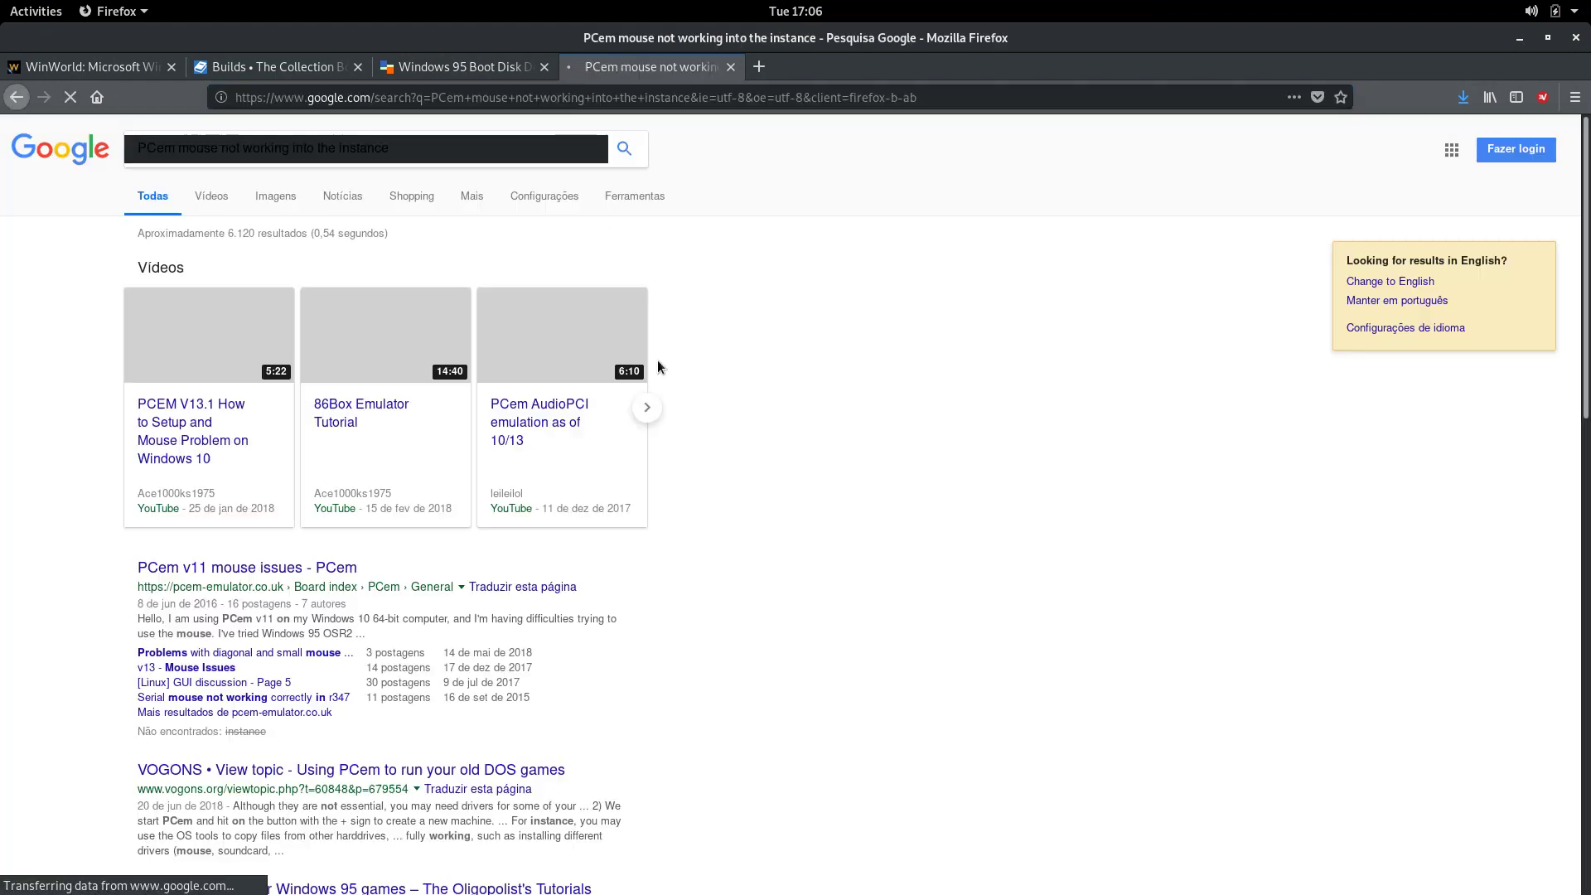
scroll(775, 389, "down", 3)
Open the 'PCem v11 mouse issues' forum thread and read its first posts.
left_click(274, 404)
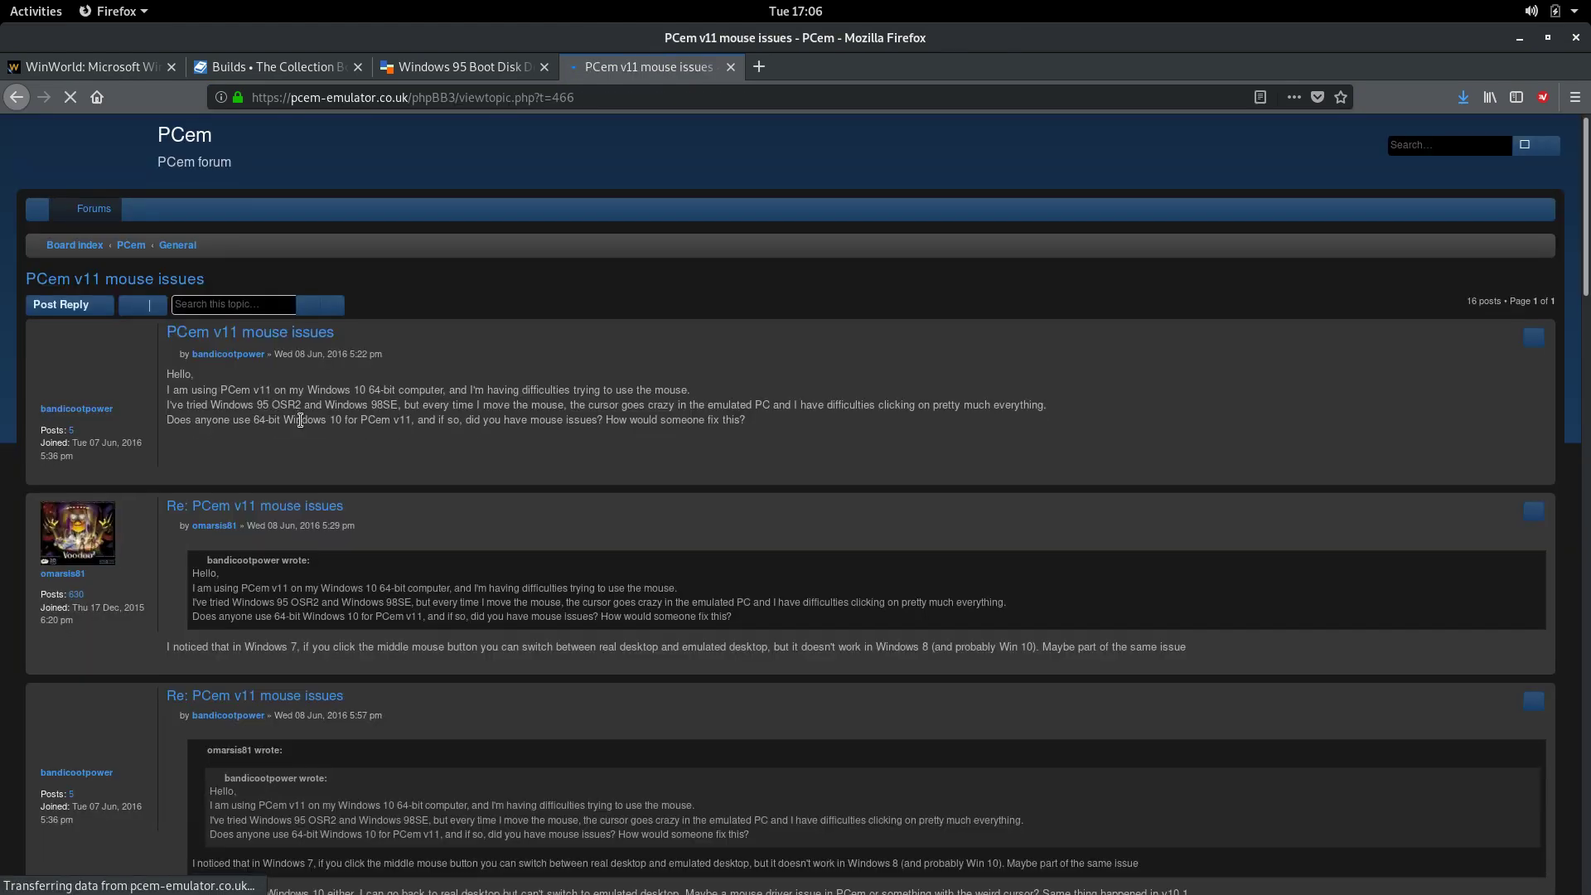
scroll(301, 421, "down", 2)
left_click_drag(410, 569, 609, 594)
left_click(609, 594)
left_click_drag(409, 324, 742, 409)
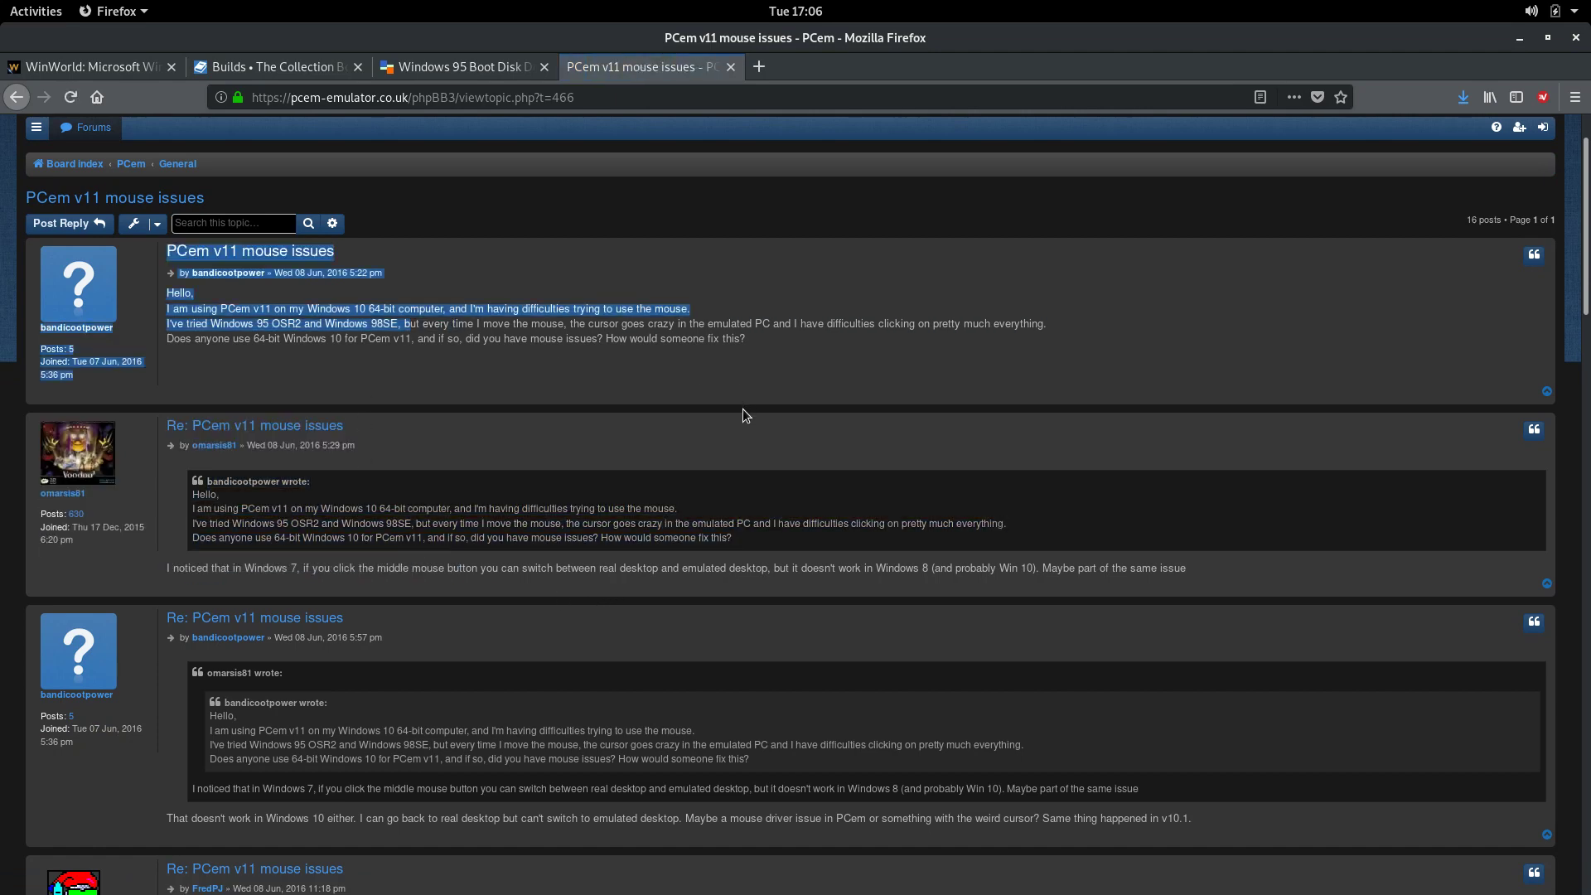
left_click(742, 409)
scroll(491, 399, "down", 3)
left_click_drag(477, 399, 801, 441)
left_click(654, 441)
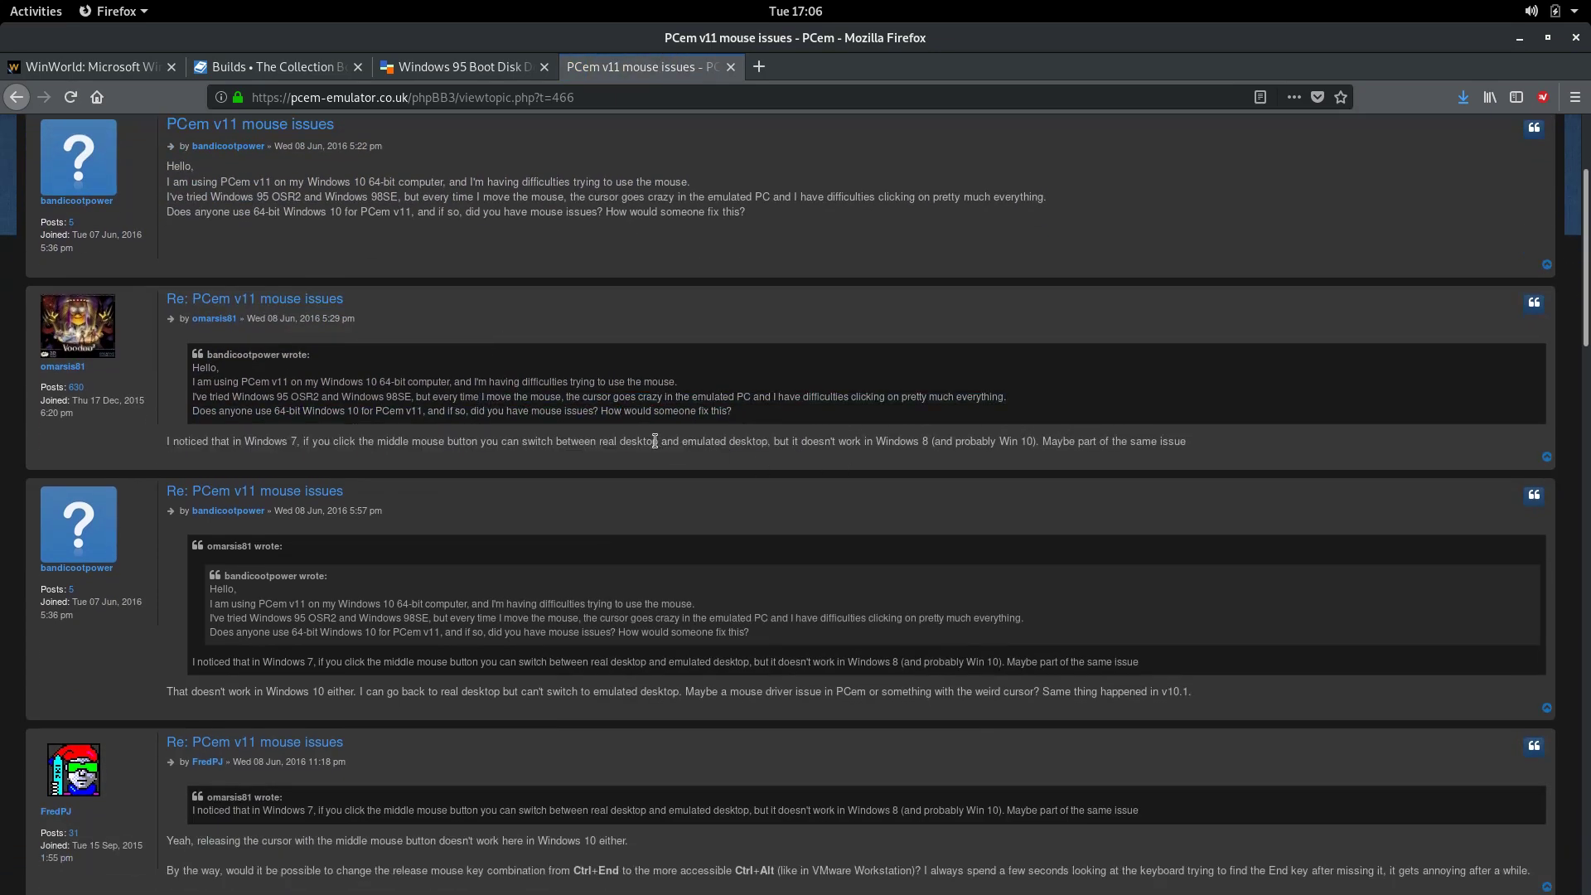
Read the rest of the thread to its last post, then return to the Google results.
scroll(384, 482, "down", 4)
scroll(471, 516, "down", 8)
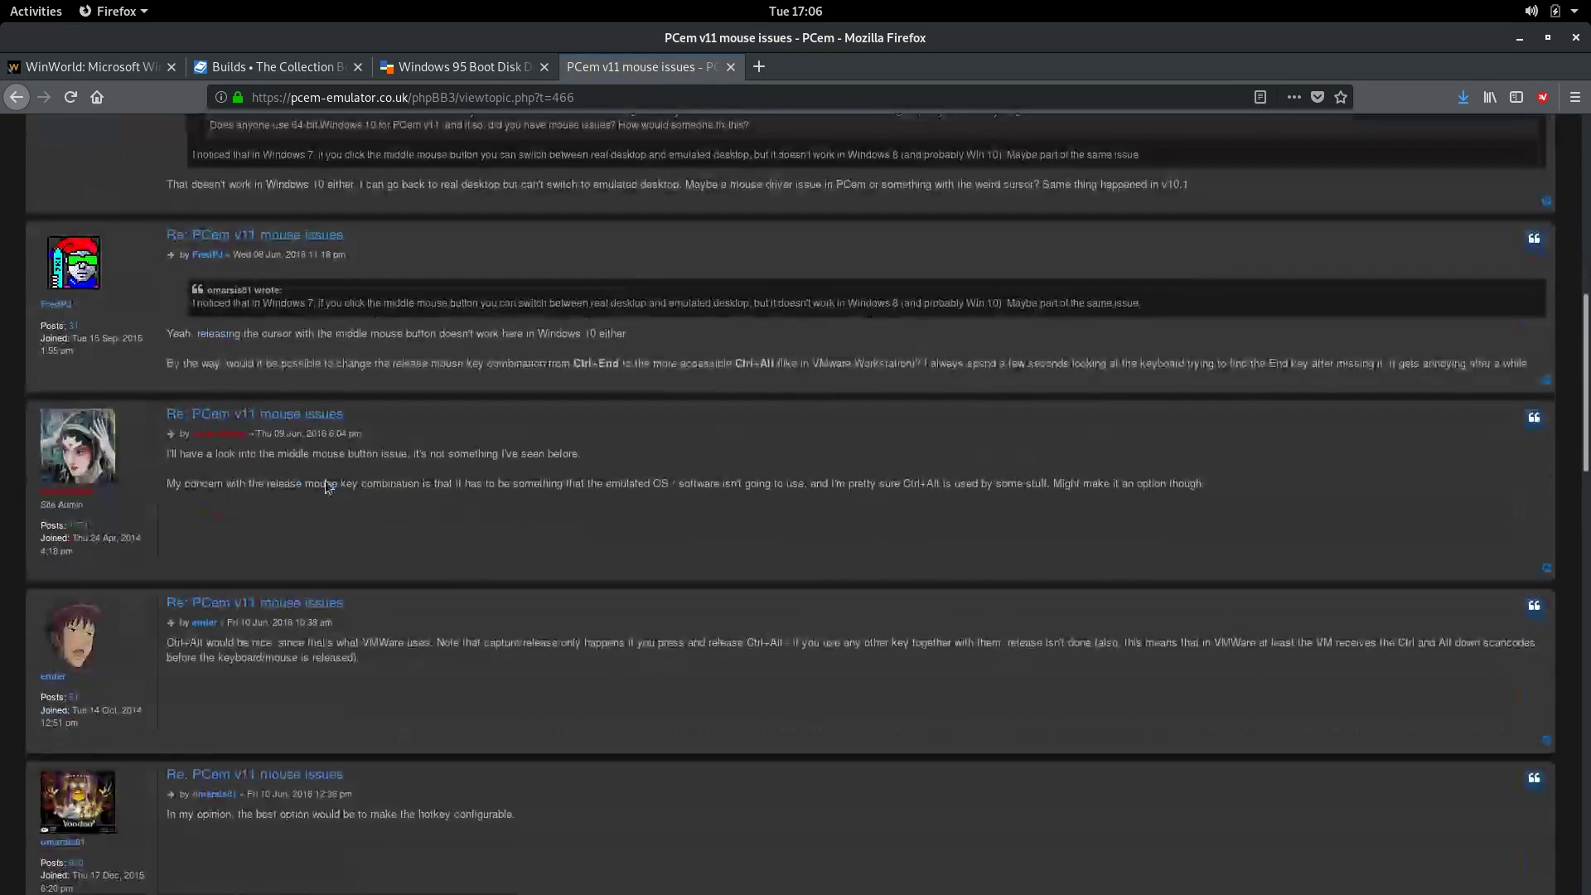
scroll(489, 512, "down", 3)
scroll(646, 474, "down", 3)
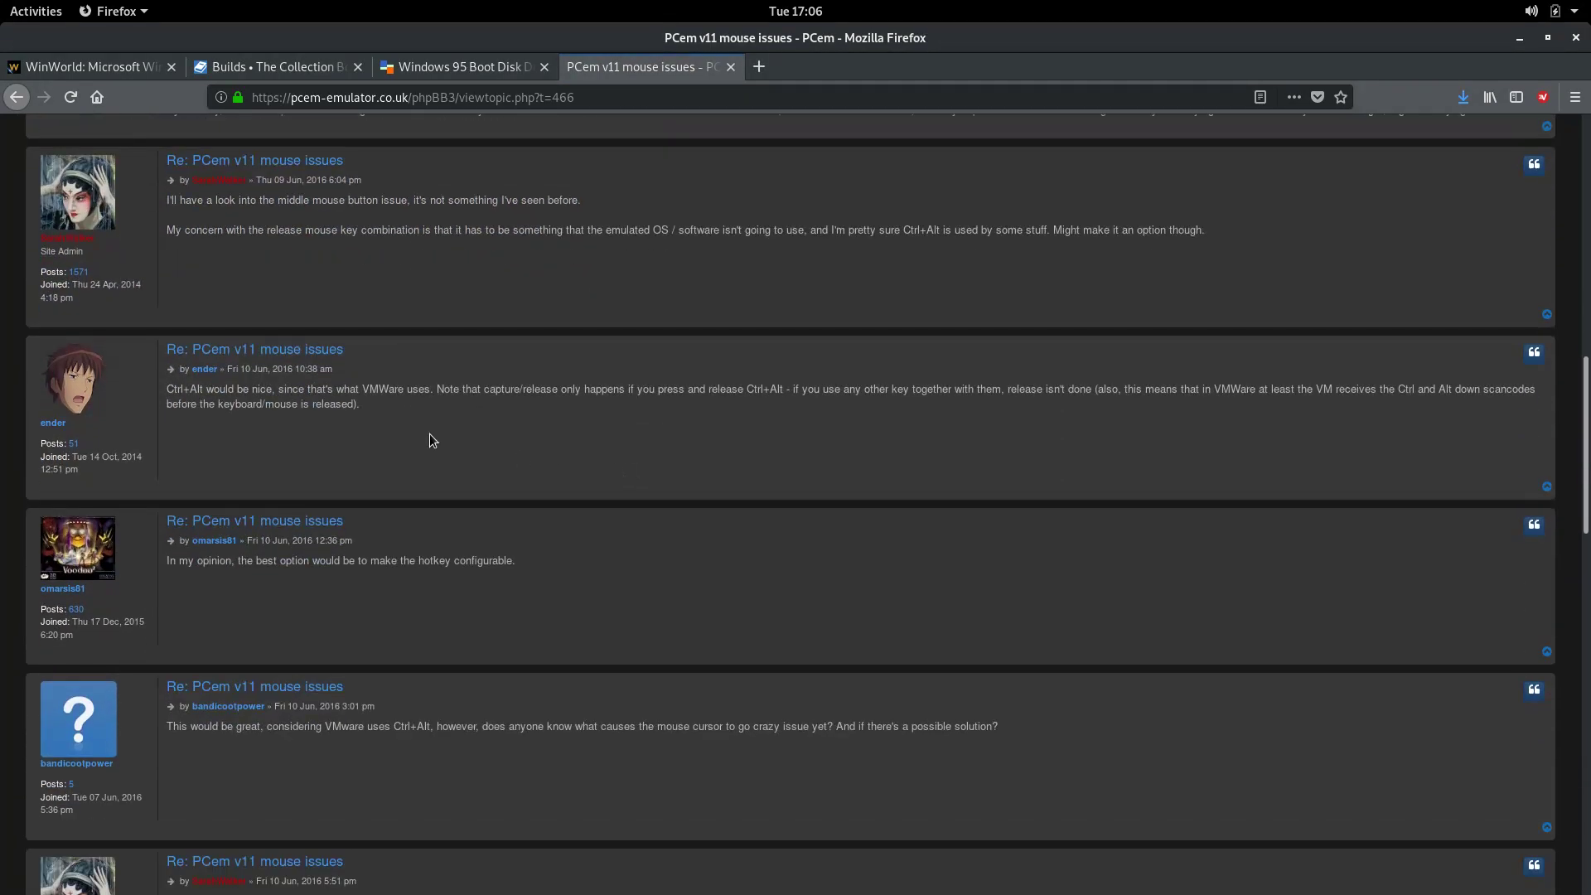
scroll(471, 442, "down", 1)
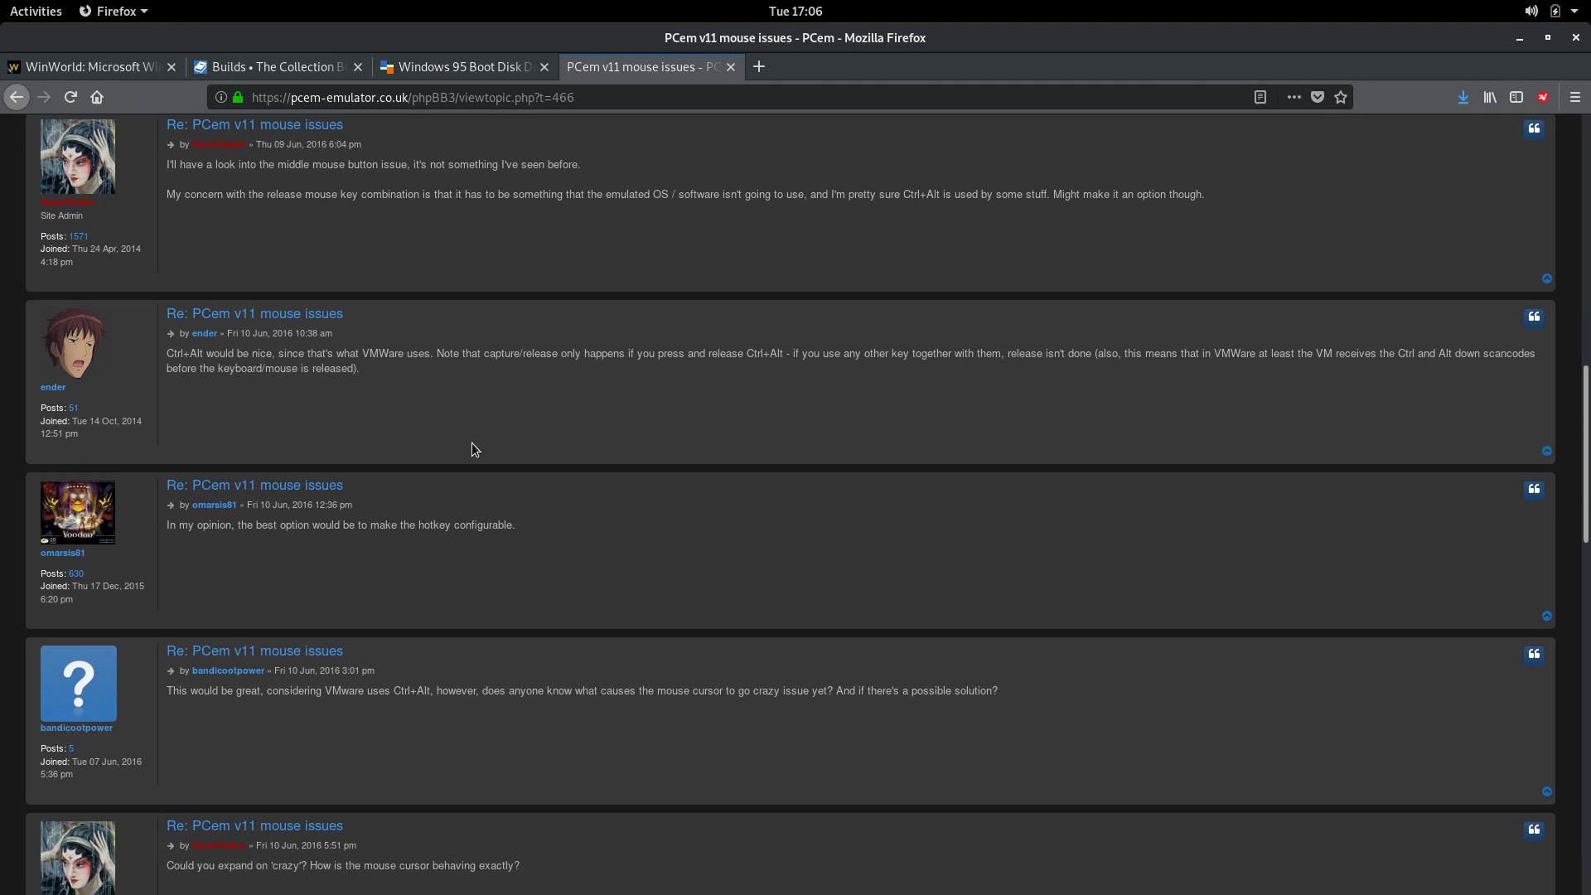
scroll(508, 426, "down", 1)
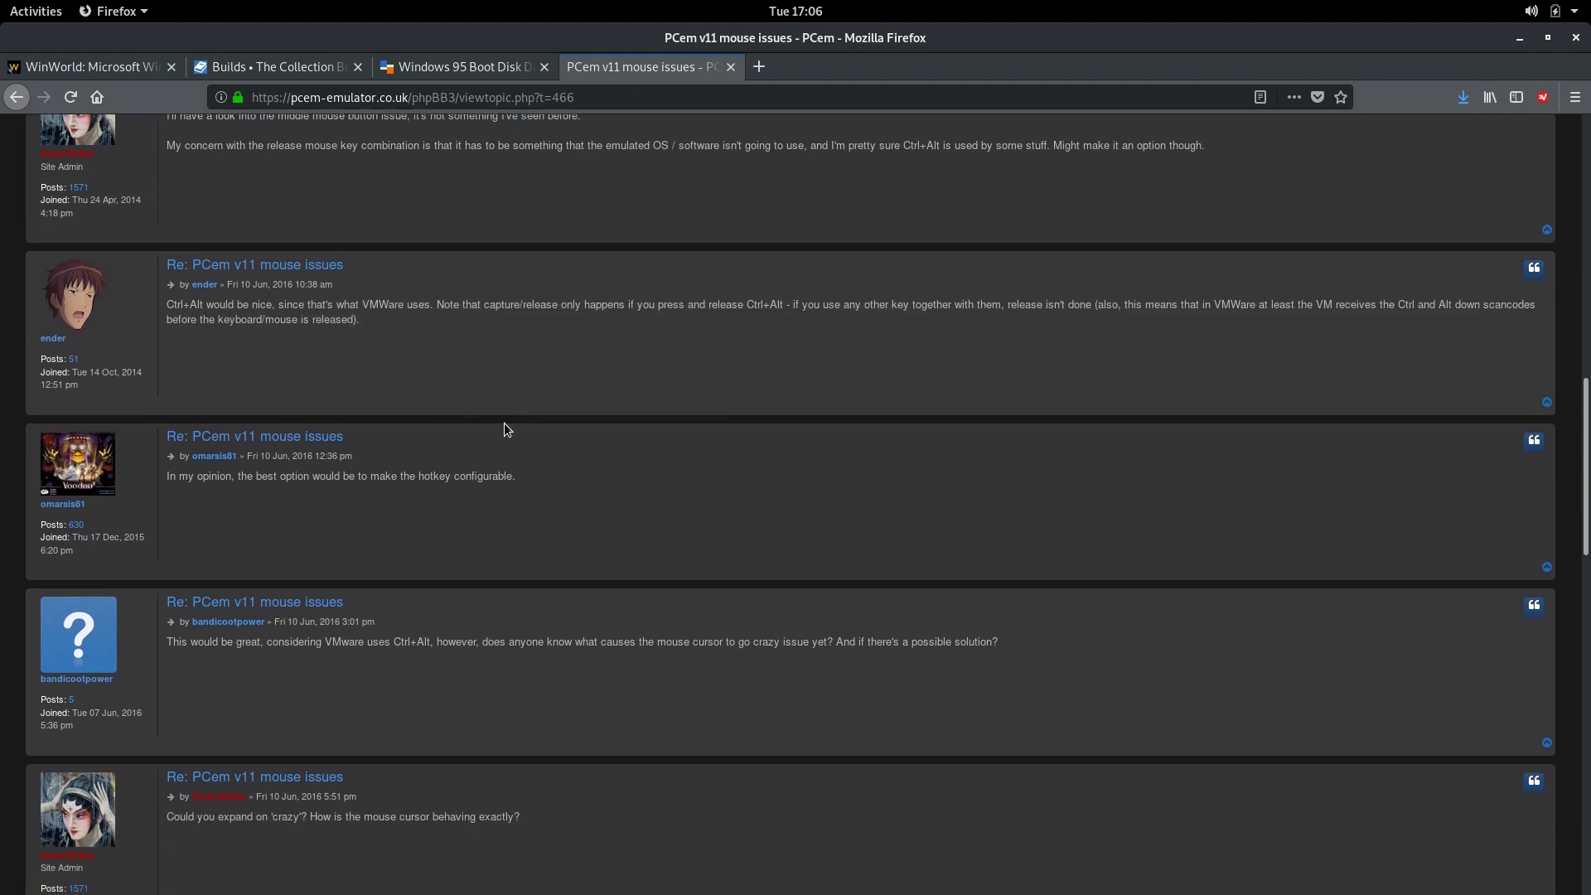
scroll(504, 424, "down", 2)
scroll(514, 422, "down", 8)
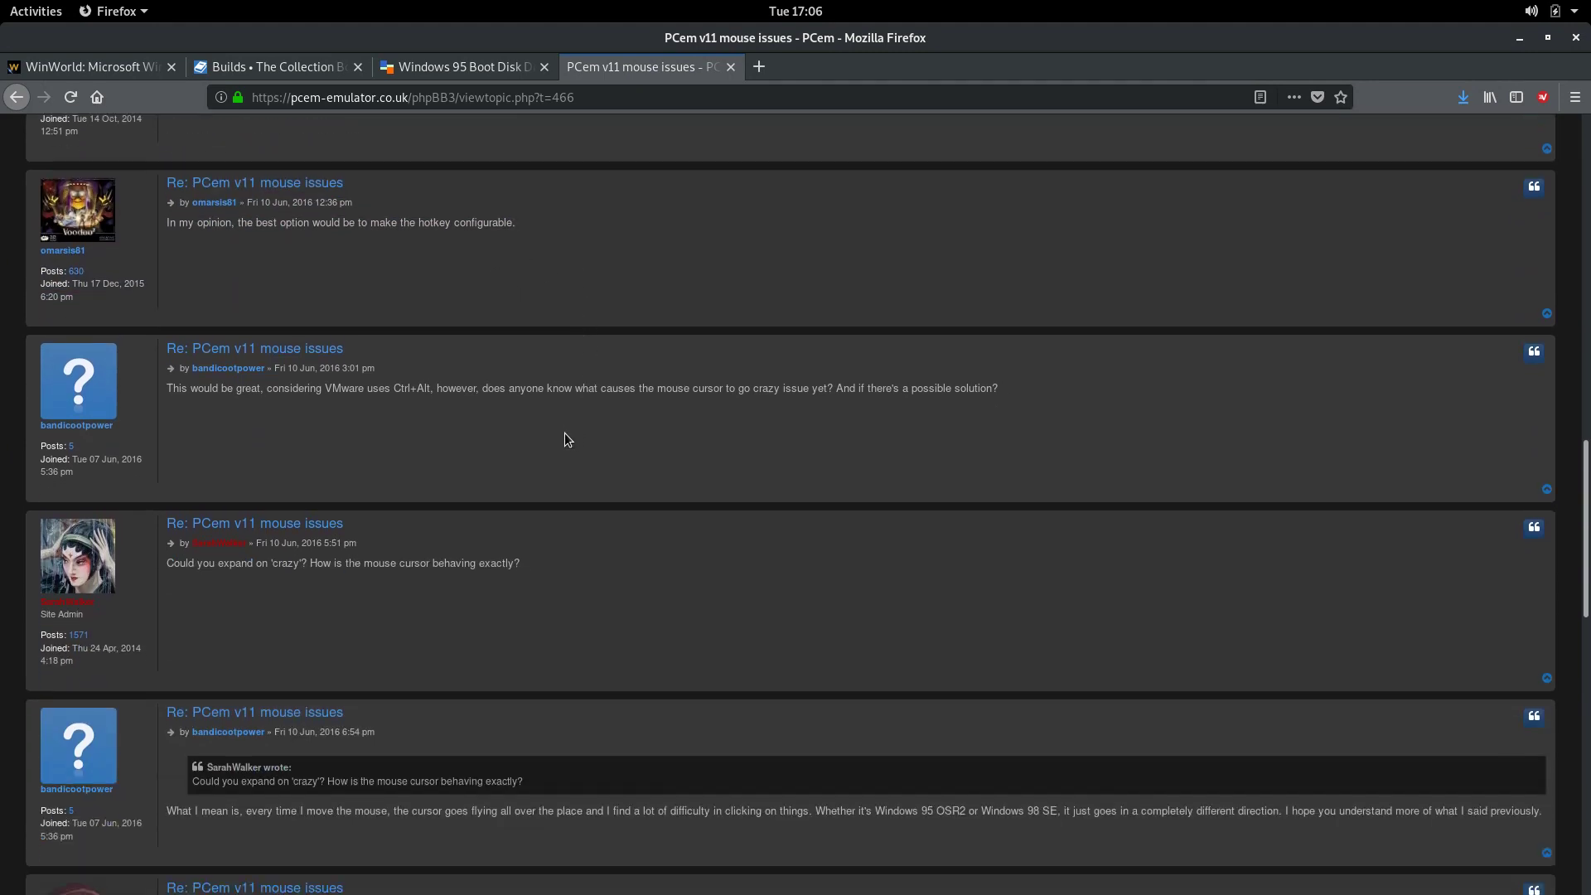
left_click_drag(331, 394, 519, 395)
scroll(568, 439, "down", 5)
scroll(547, 441, "down", 5)
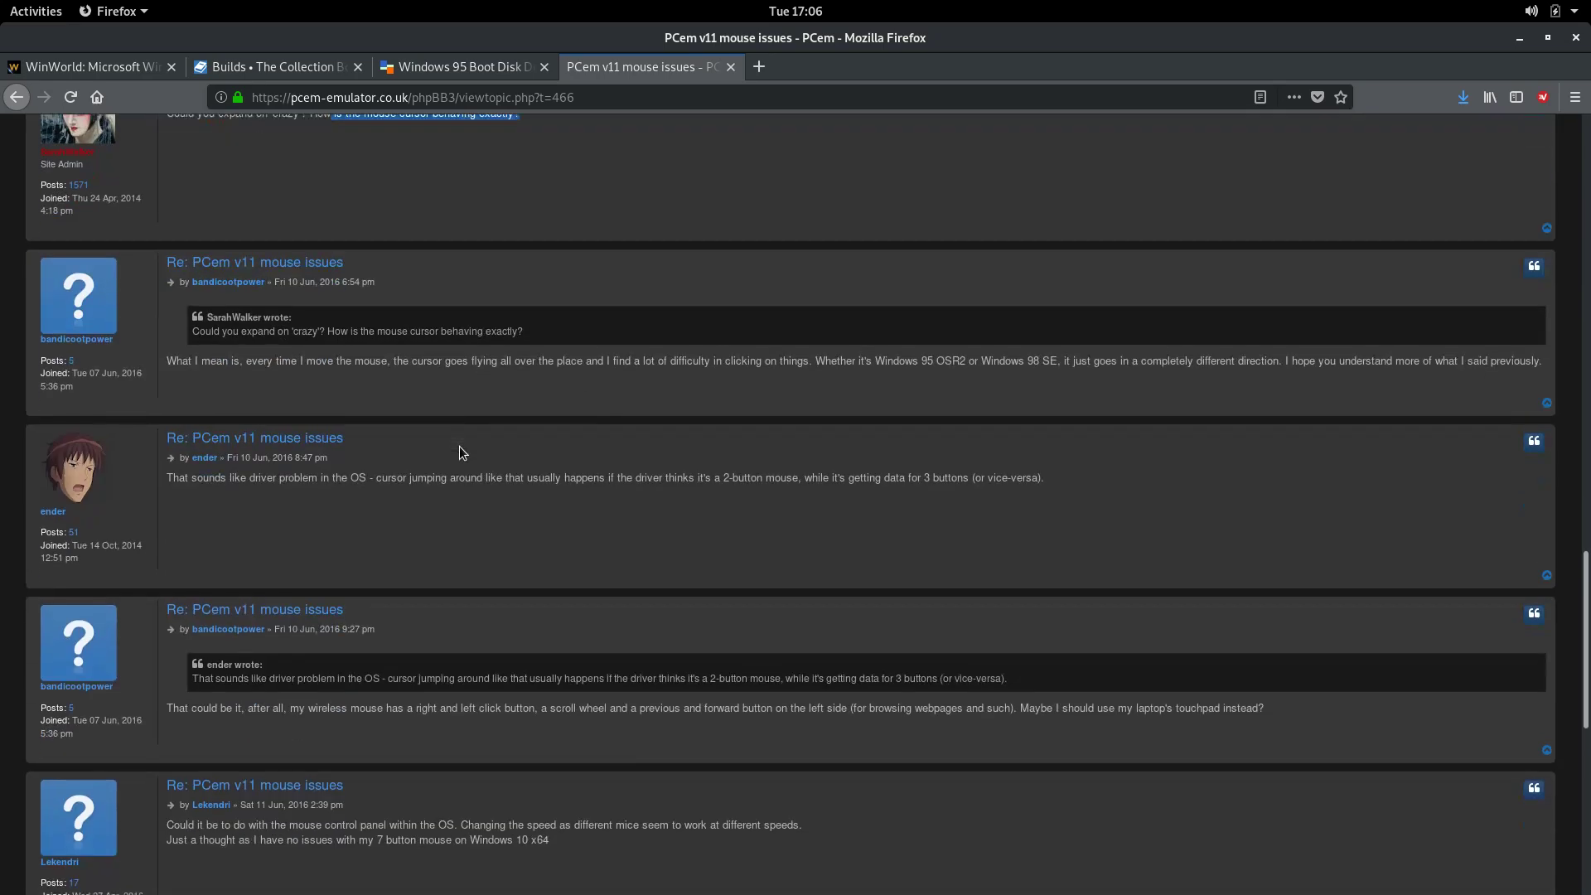
left_click_drag(323, 337, 650, 414)
left_click(591, 355)
scroll(650, 415, "down", 1)
scroll(630, 422, "down", 12)
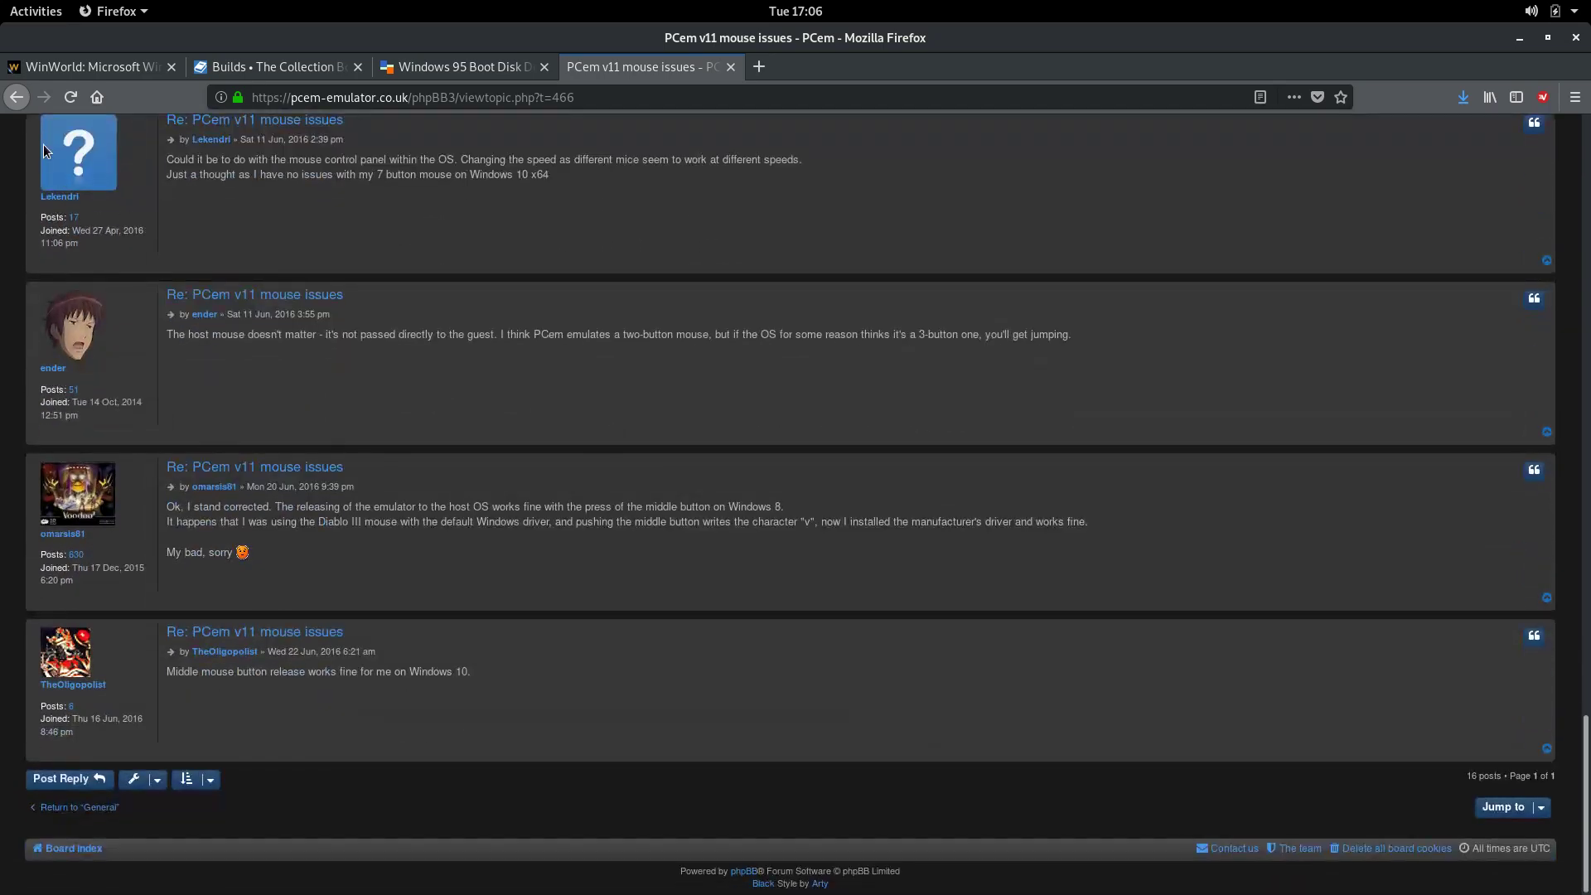
left_click(16, 97)
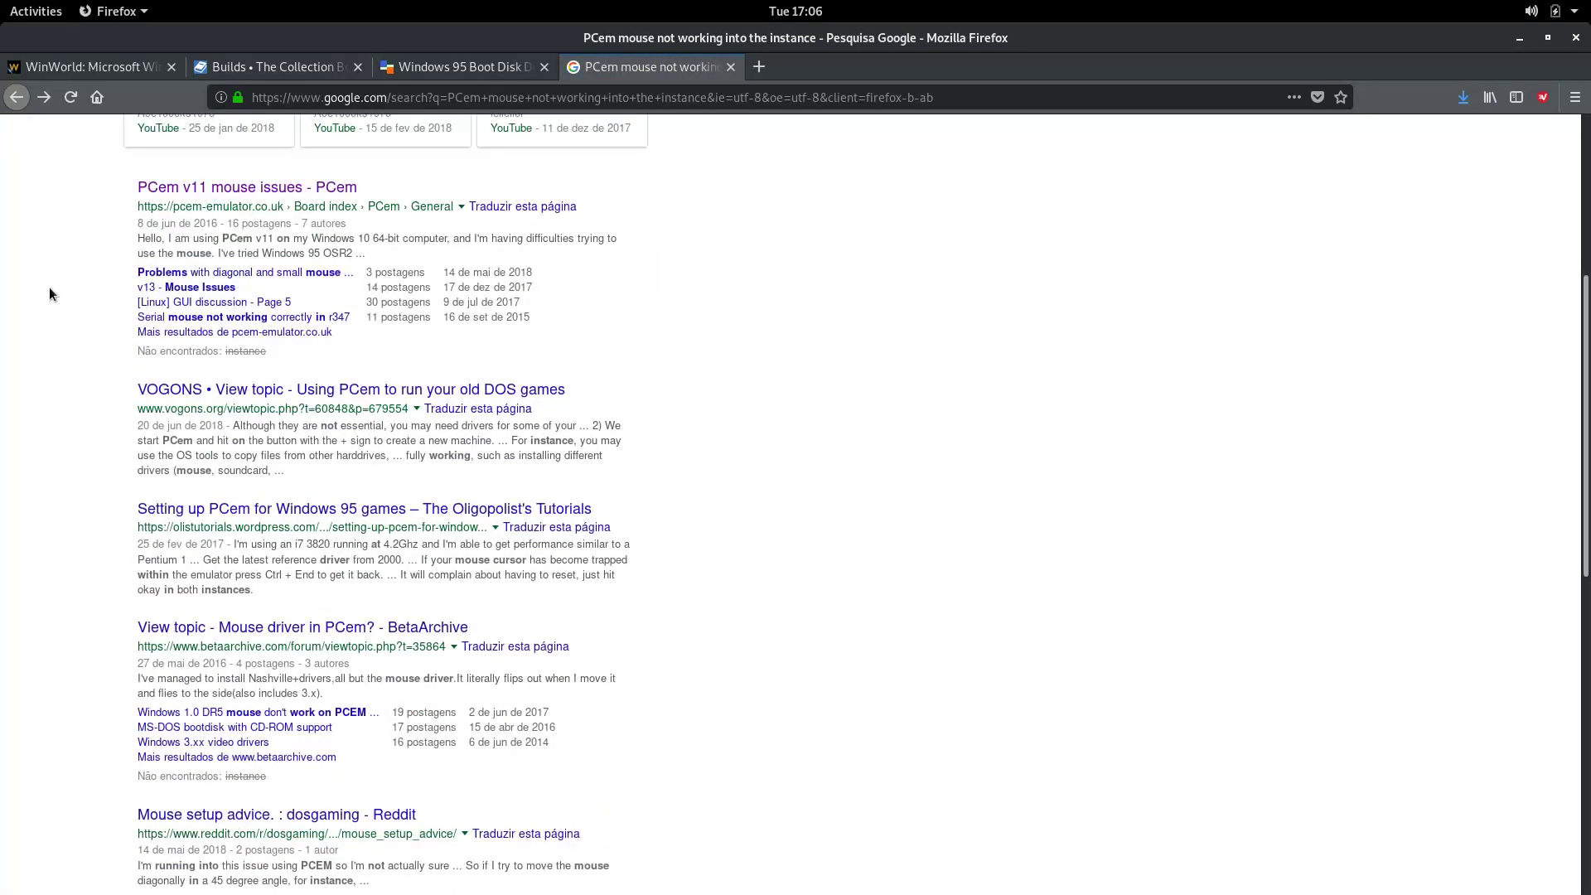
Open the '[Linux] GUI discussion - Page 5' result and read its first posts.
left_click(178, 304)
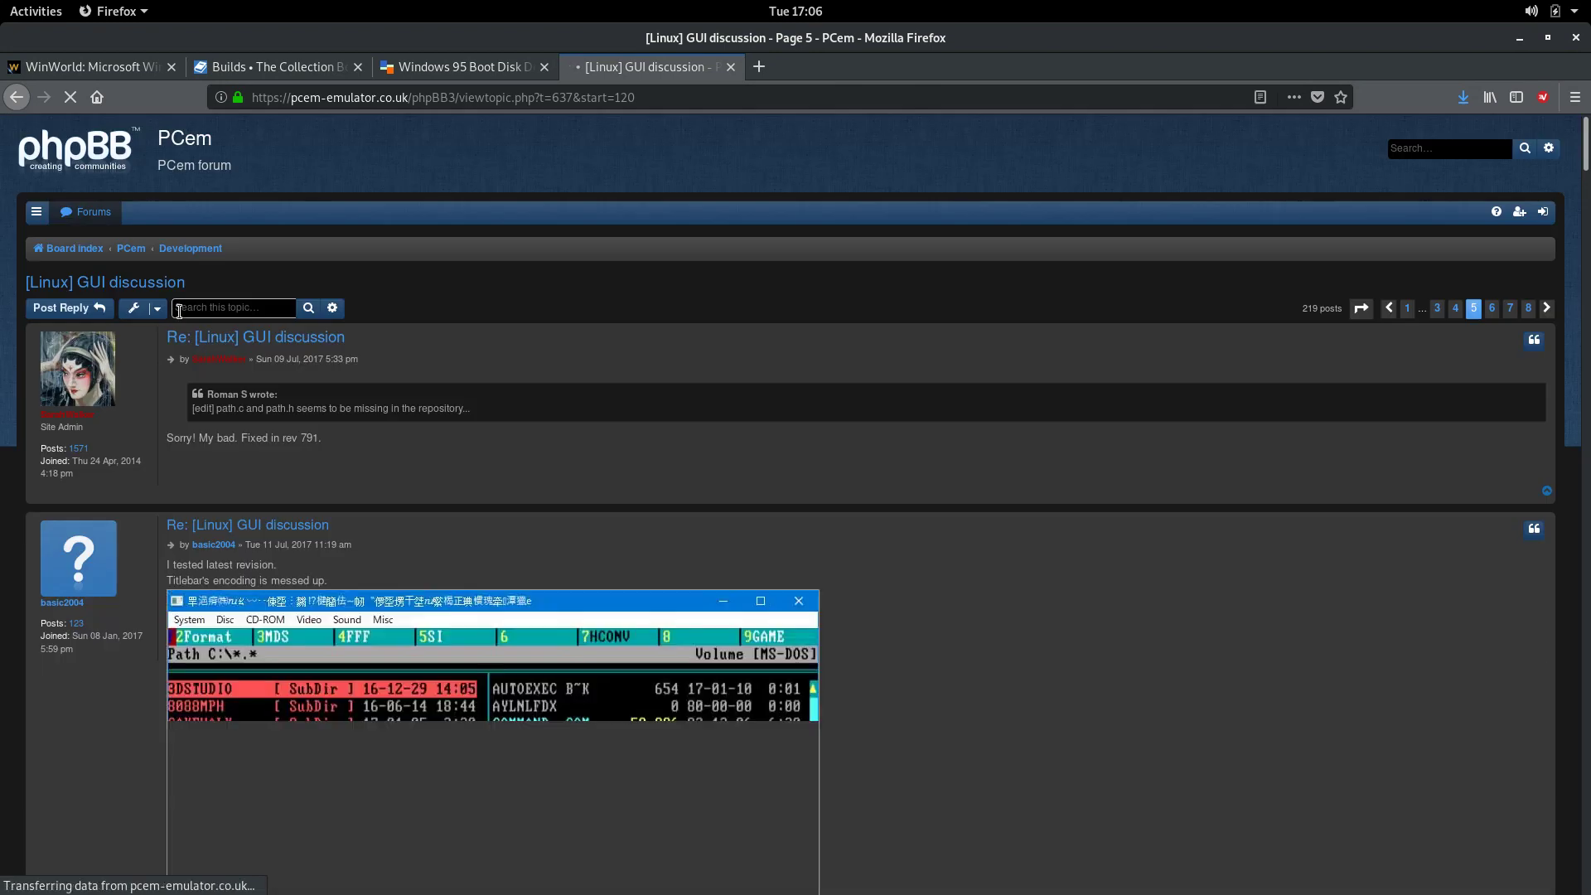
scroll(454, 472, "down", 3)
scroll(367, 396, "down", 8)
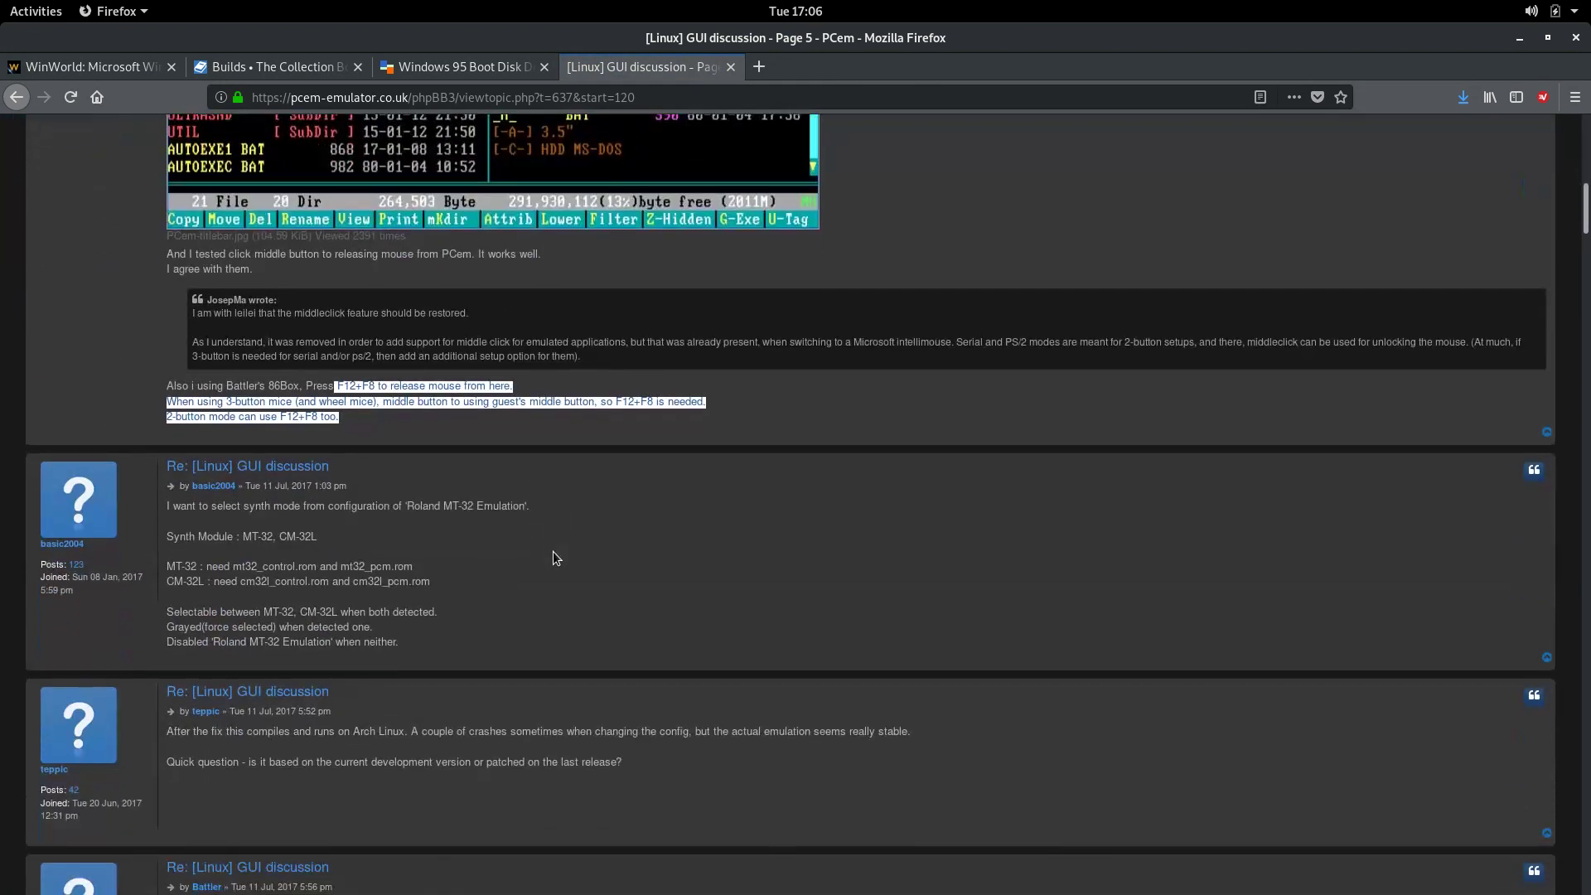
left_click(553, 551)
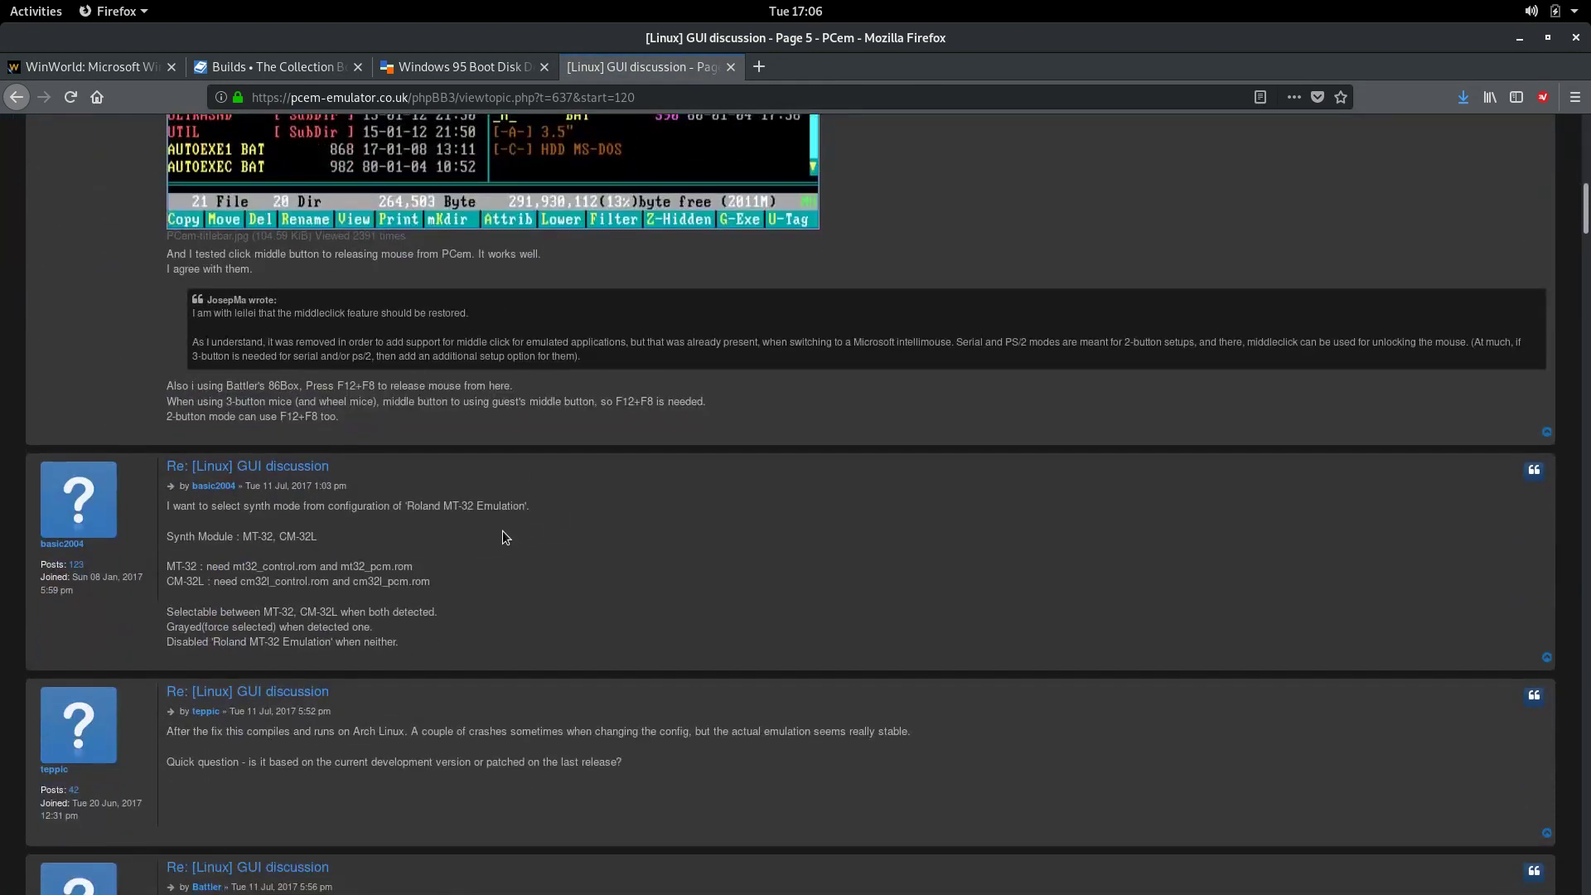
left_click_drag(192, 406, 416, 444)
left_click(416, 444)
Read the middle posts covering MT-32 roms, Arch Linux, mouse capture and wxWidgets hotkeys.
scroll(140, 371, "down", 5)
left_click_drag(187, 315, 441, 338)
left_click(441, 367)
scroll(437, 369, "down", 1)
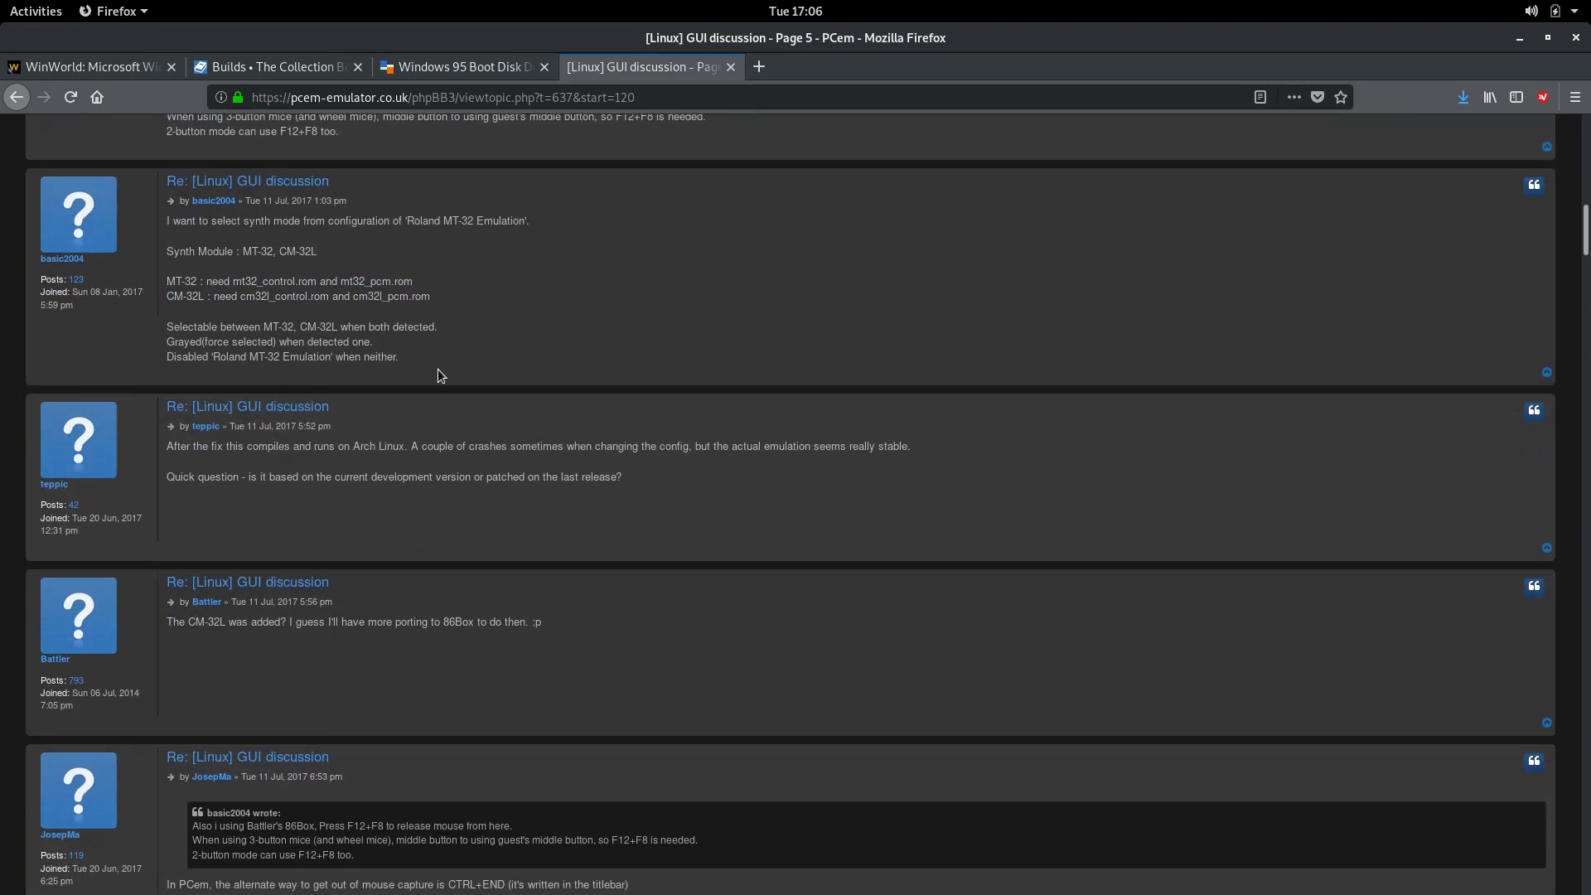
left_click_drag(345, 438, 530, 468)
scroll(553, 471, "down", 6)
left_click(311, 331)
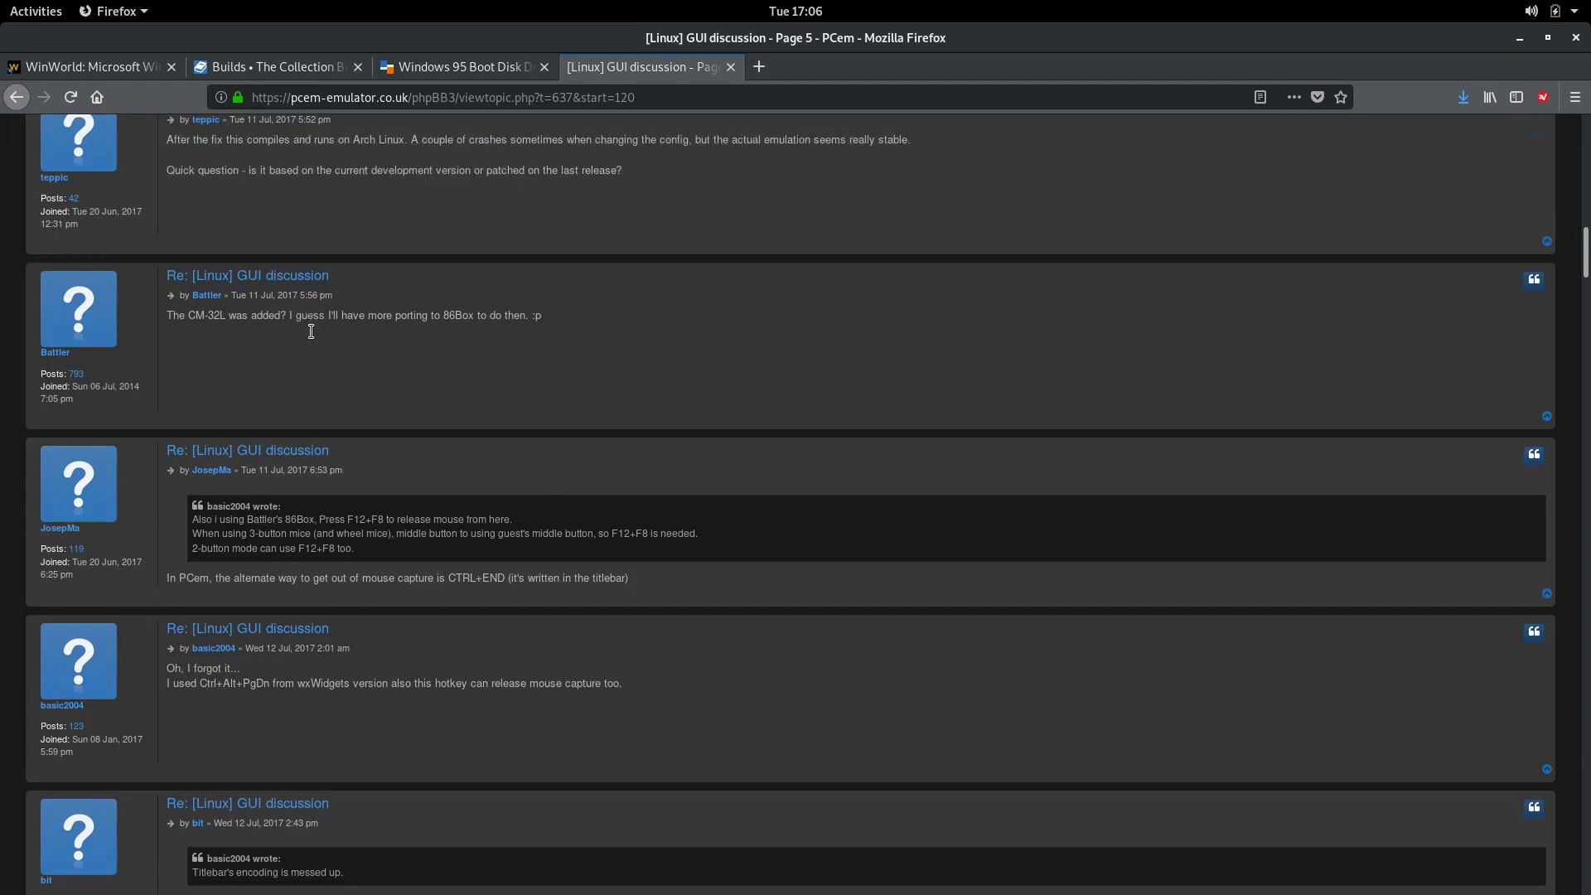
scroll(311, 331, "up", 2)
left_click_drag(248, 175, 419, 303)
left_click(431, 315)
left_click_drag(274, 226, 393, 226)
left_click(482, 269)
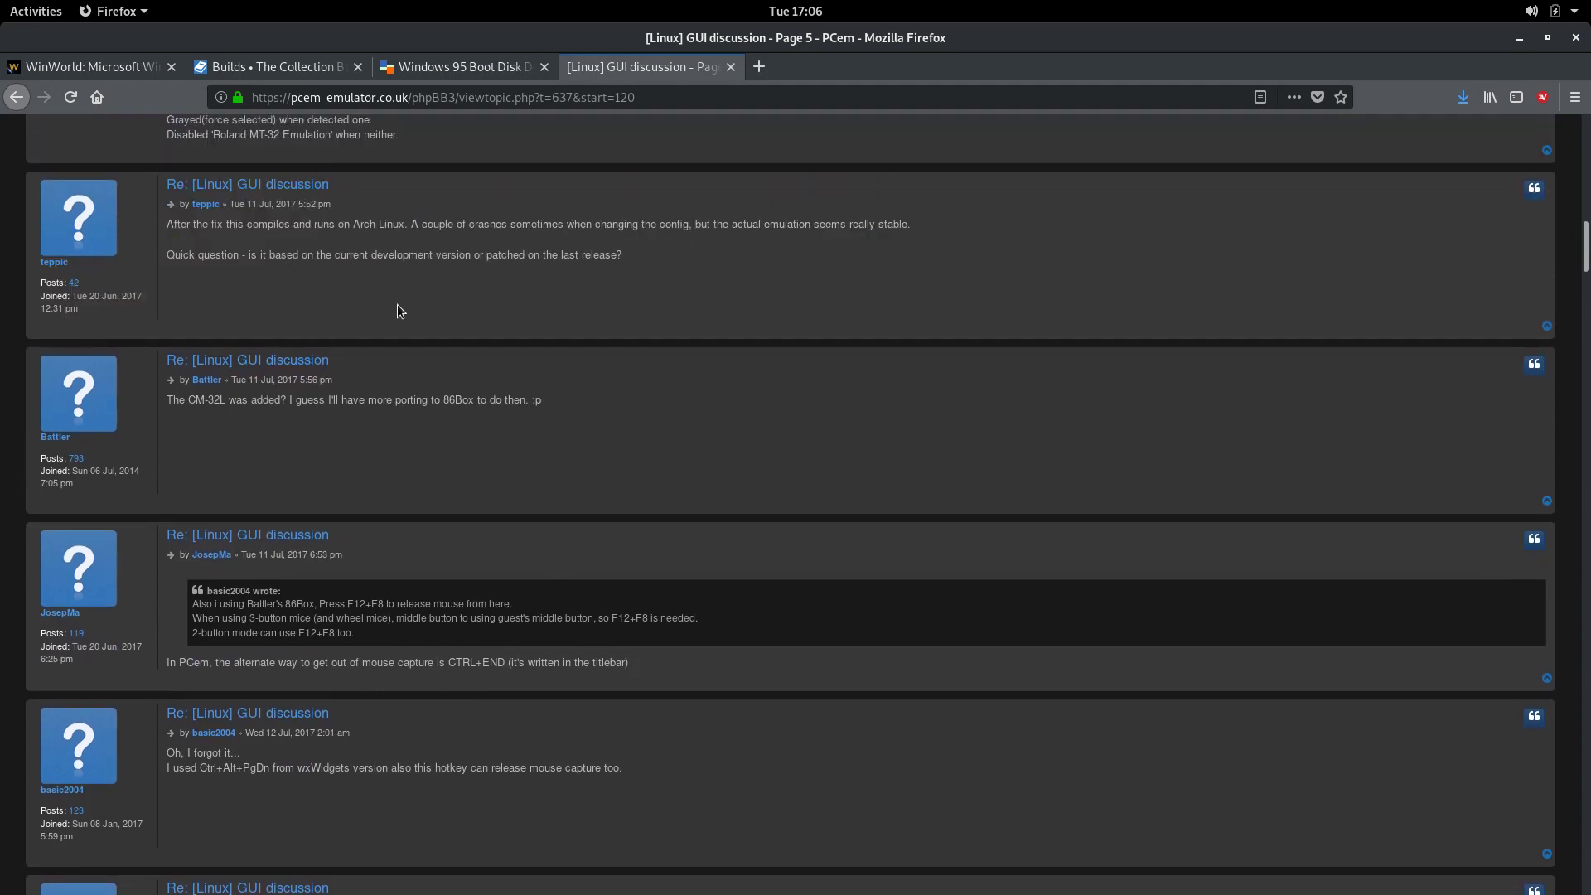
left_click_drag(579, 426, 613, 441)
scroll(615, 441, "down", 4)
left_click_drag(439, 480, 733, 514)
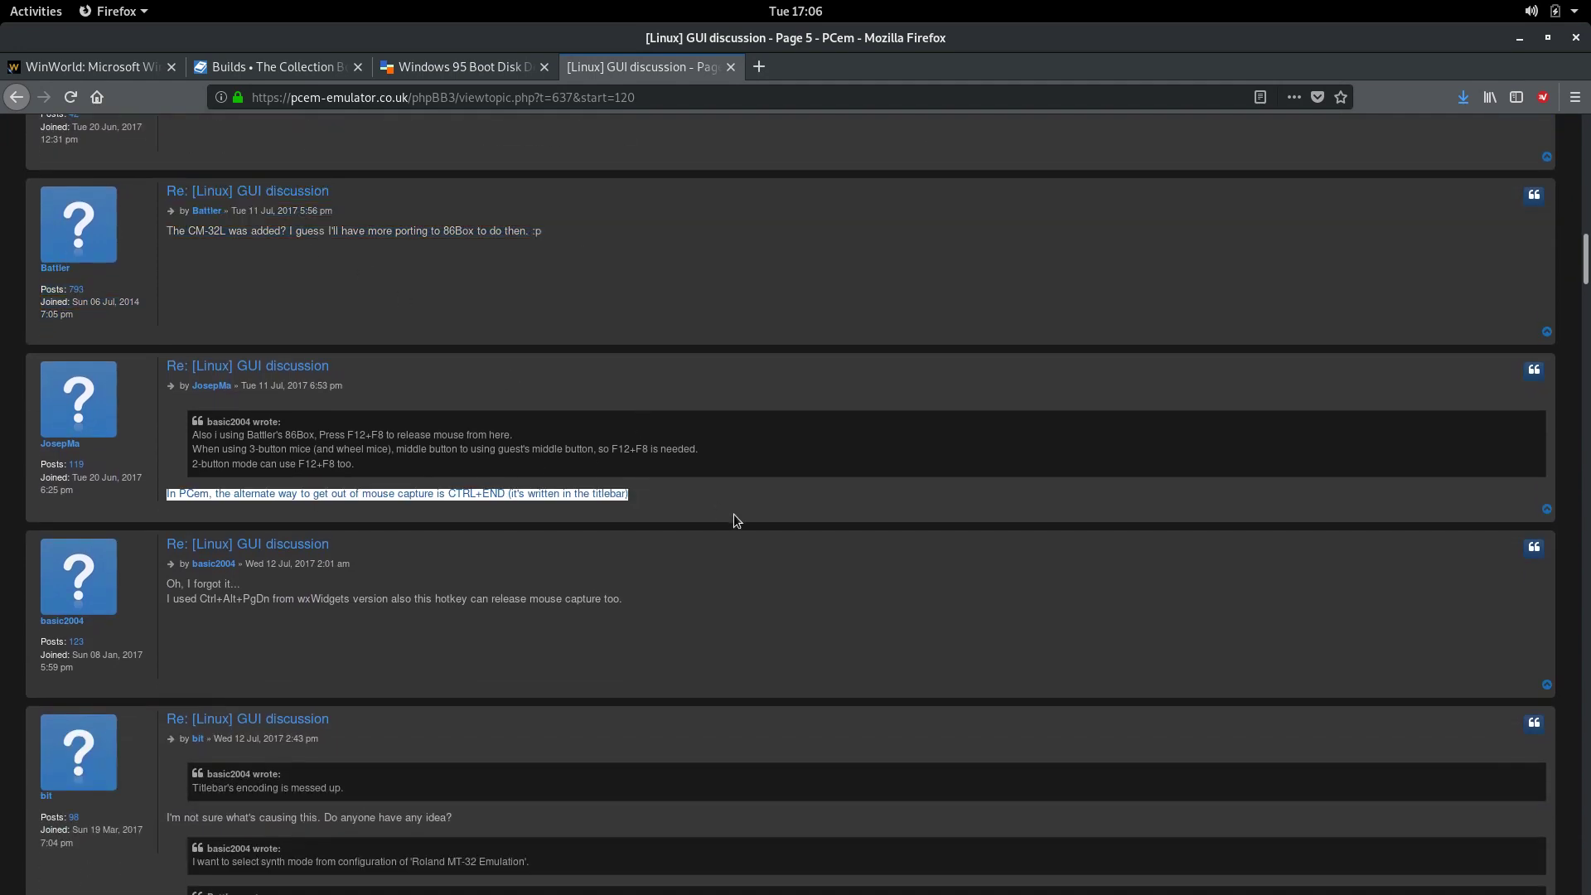
left_click(732, 517)
scroll(731, 517, "down", 3)
left_click_drag(337, 366, 416, 368)
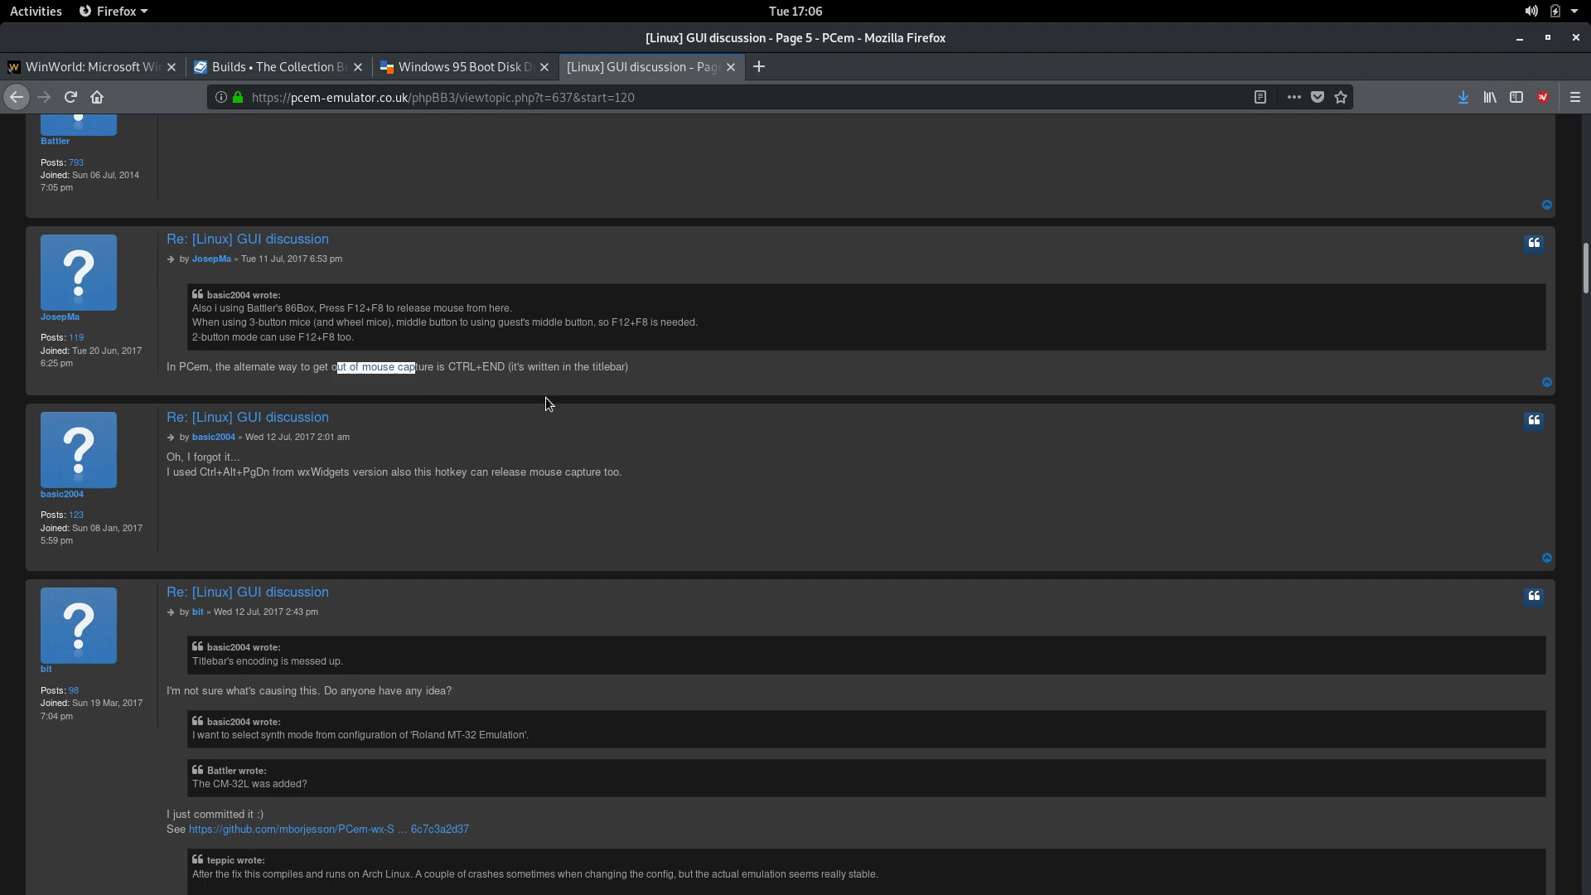
left_click(544, 399)
scroll(524, 425, "down", 4)
left_click_drag(280, 304, 449, 354)
left_click(448, 358)
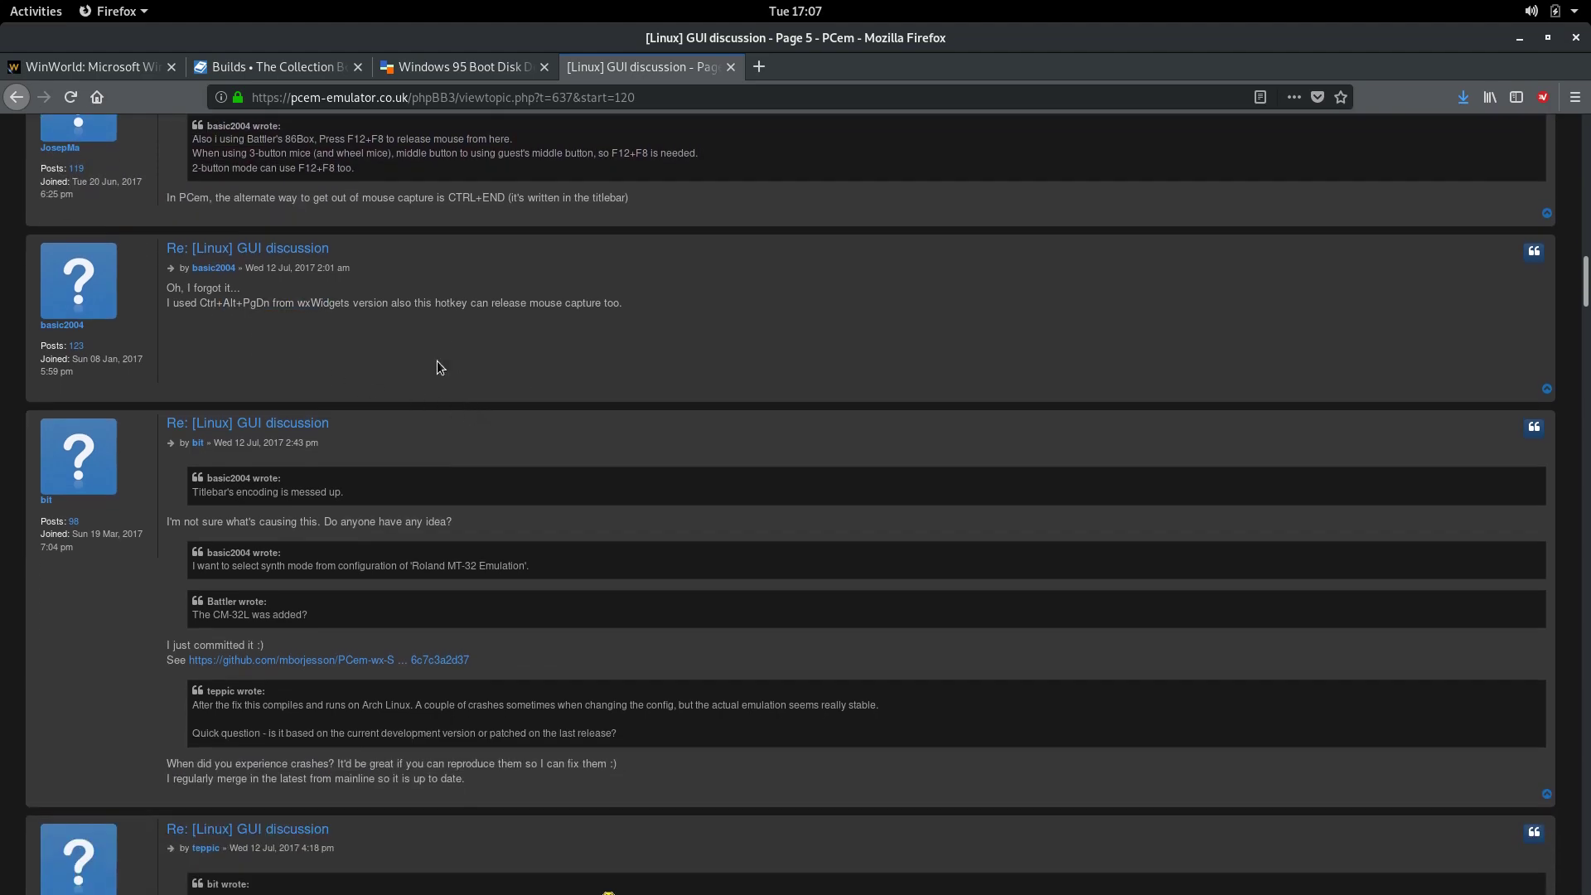
Read page 5 down to its final post and go on to page 6.
scroll(436, 365, "down", 10)
scroll(437, 374, "down", 10)
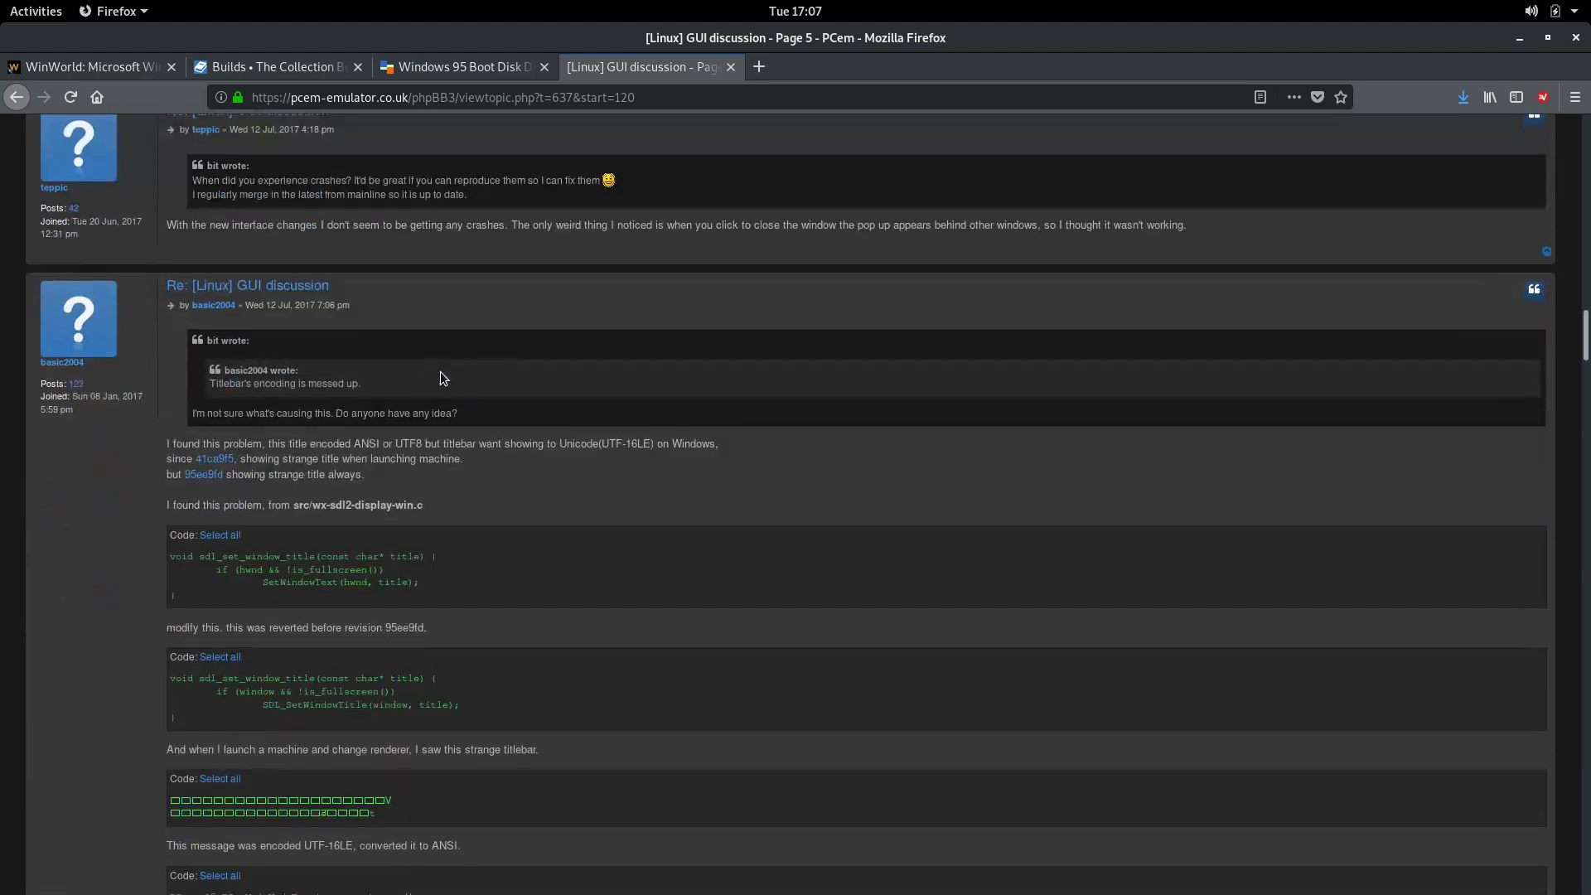
scroll(469, 400, "down", 20)
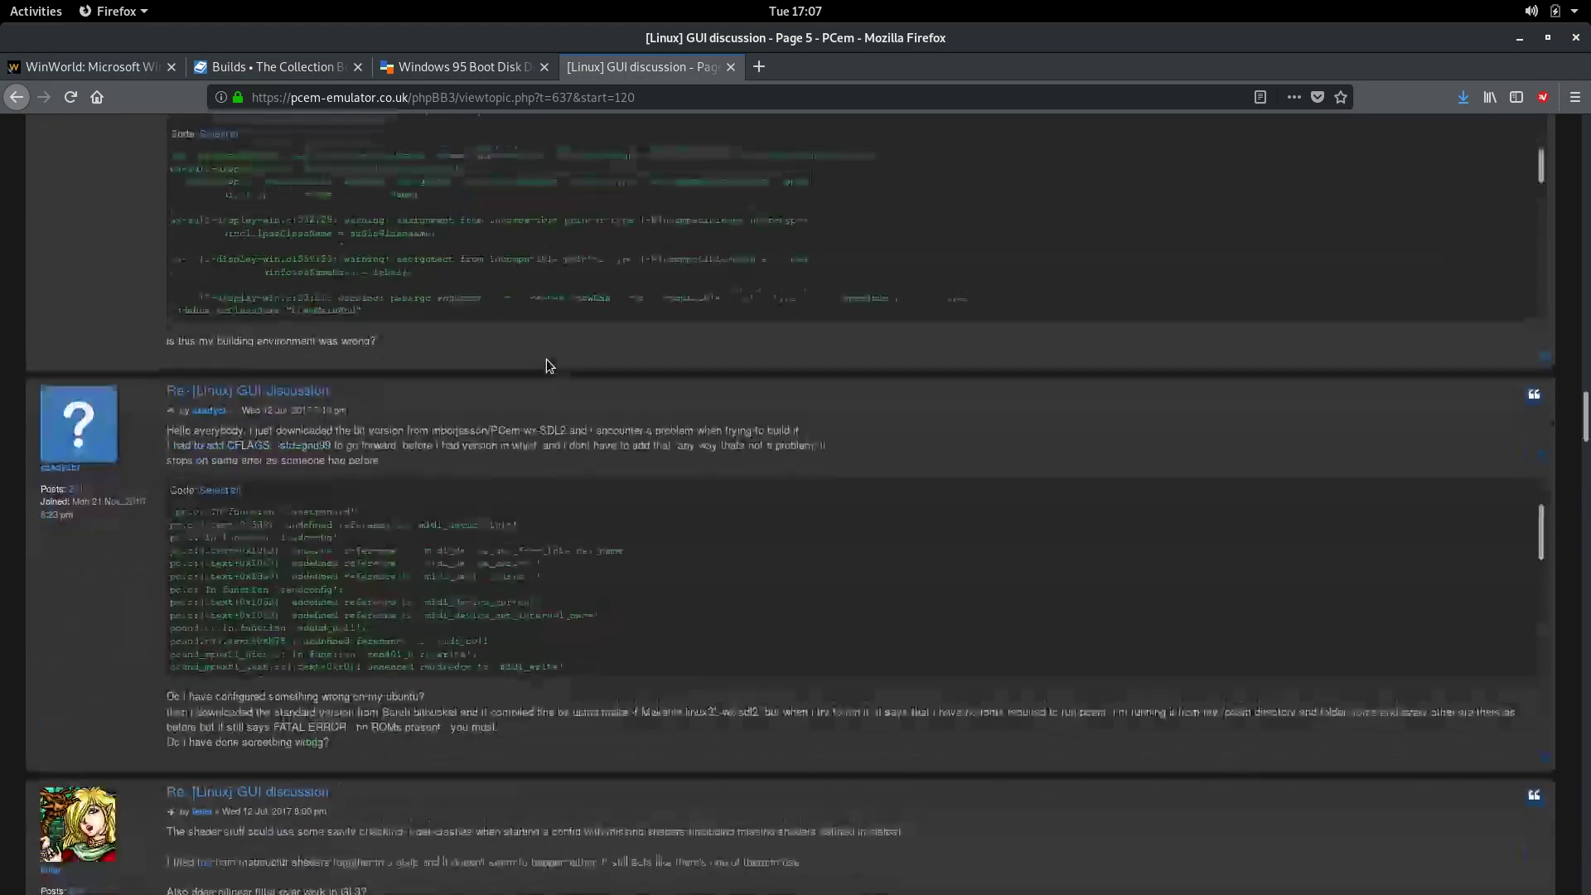
scroll(539, 370, "down", 5)
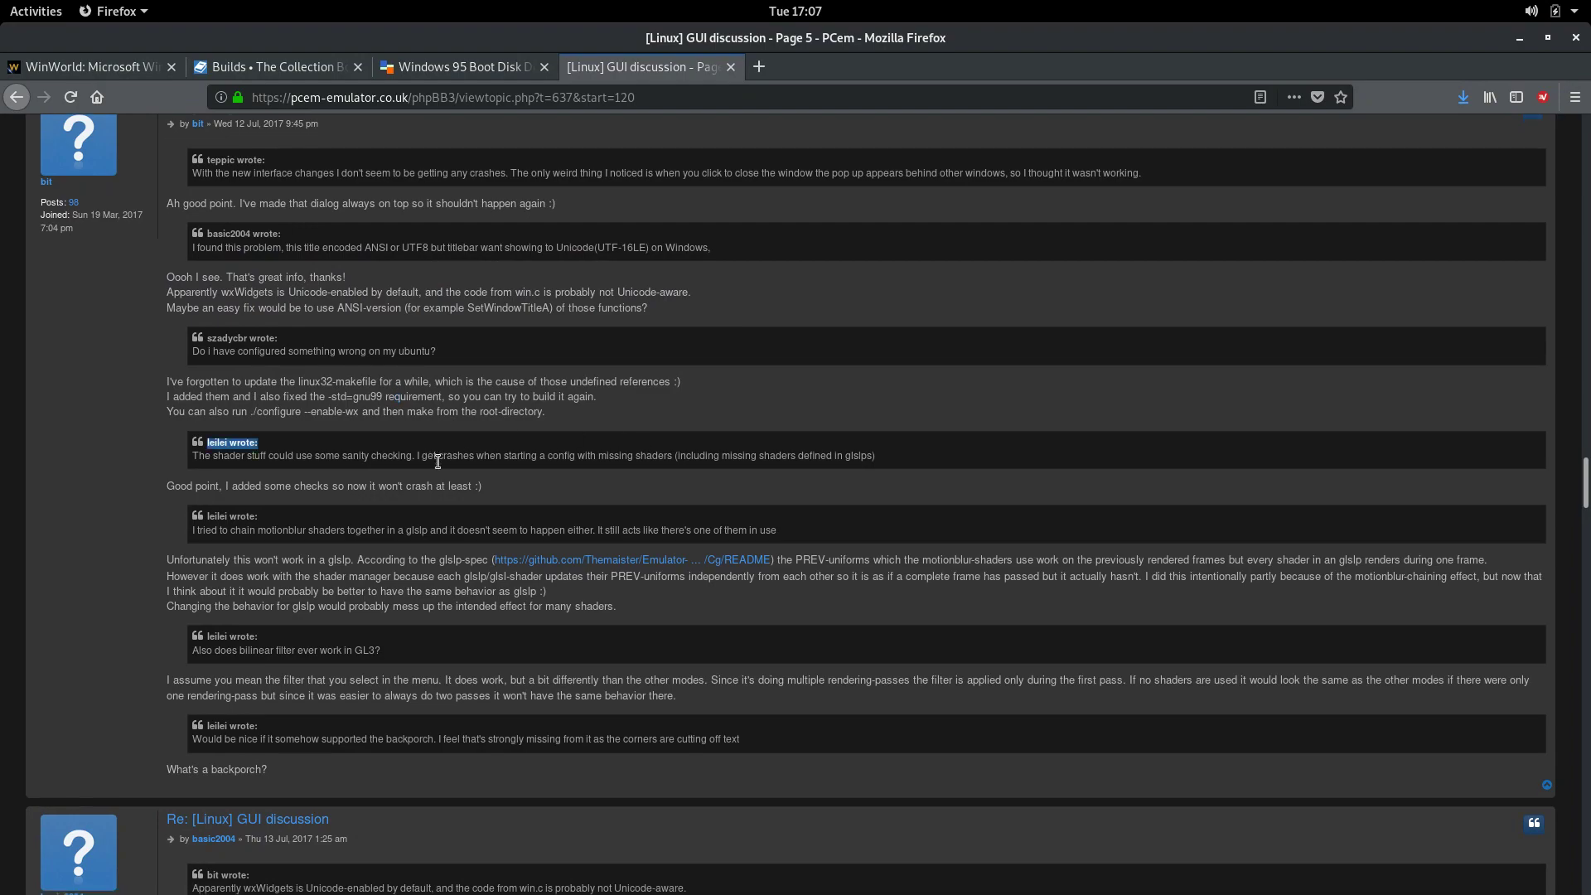
scroll(393, 406, "down", 15)
scroll(500, 412, "down", 10)
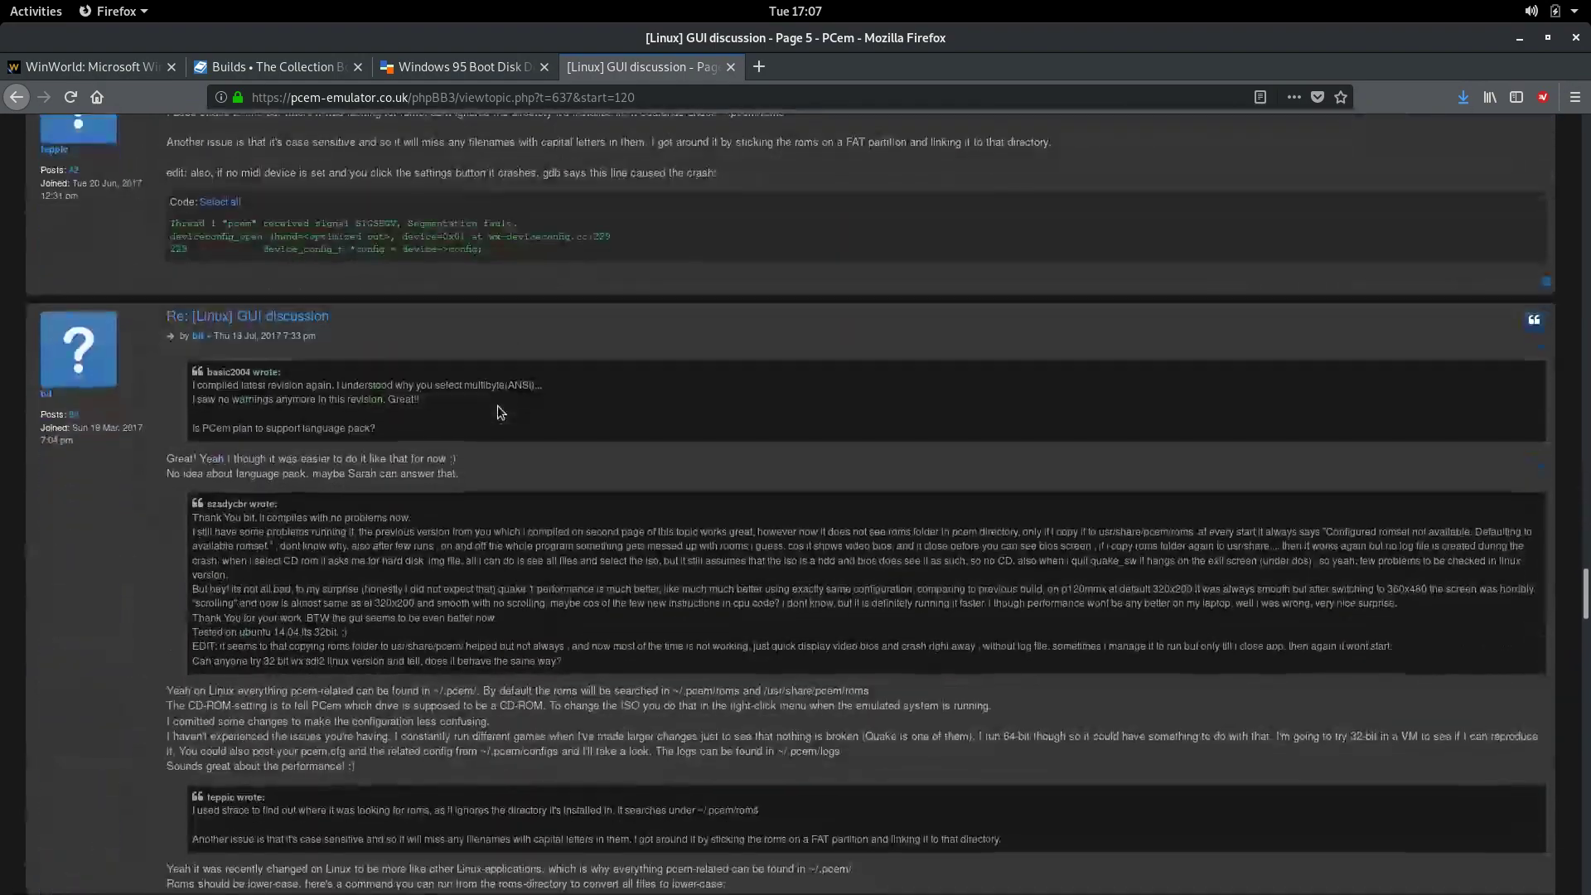
scroll(504, 415, "down", 10)
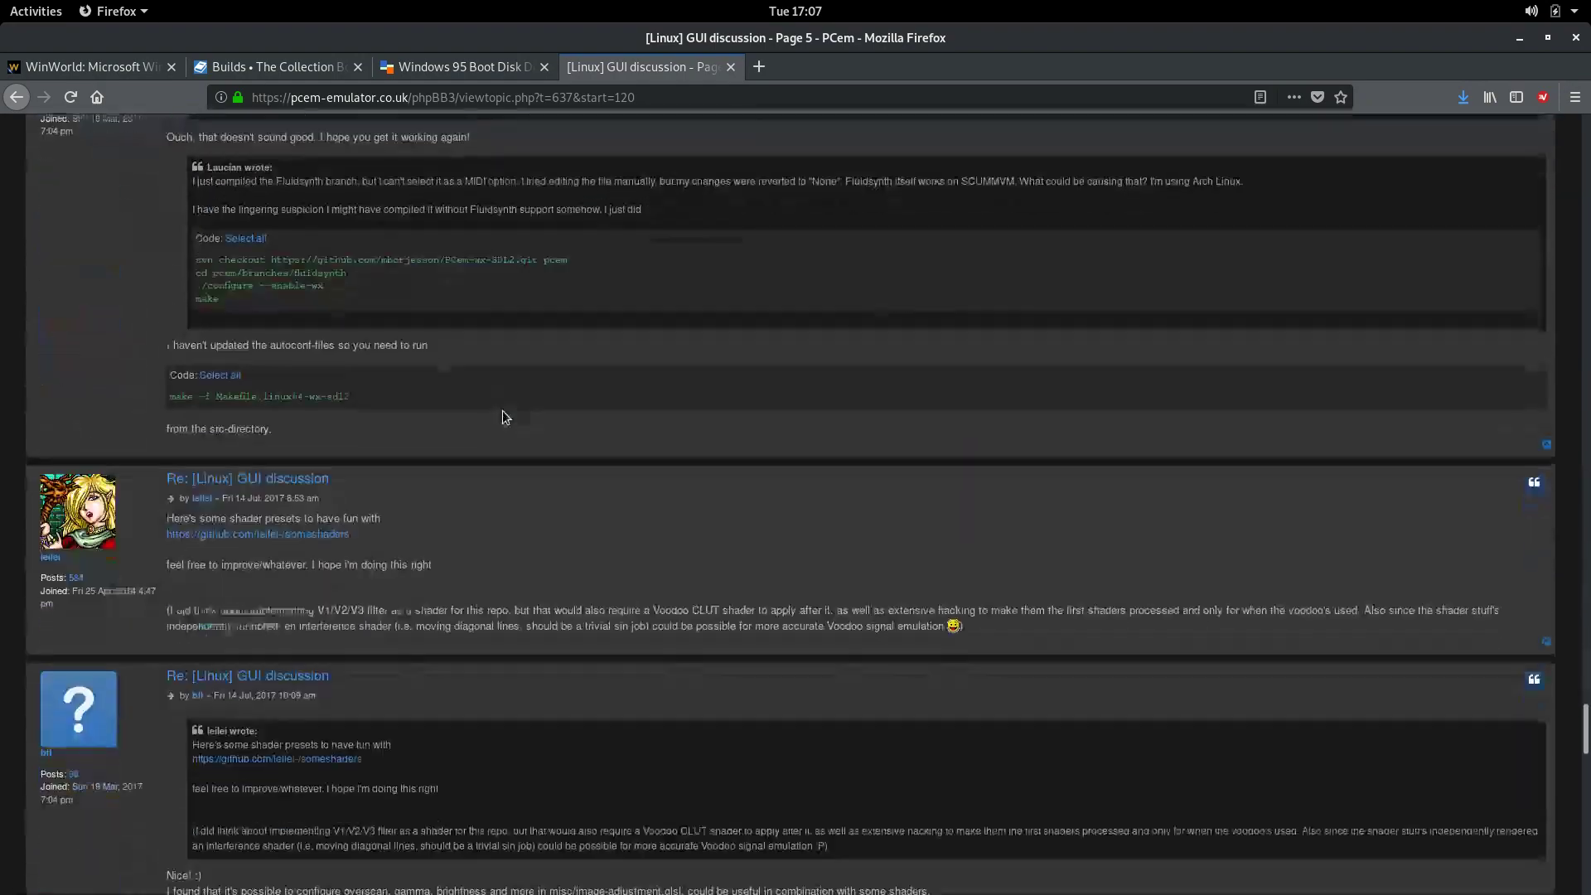
scroll(501, 413, "down", 10)
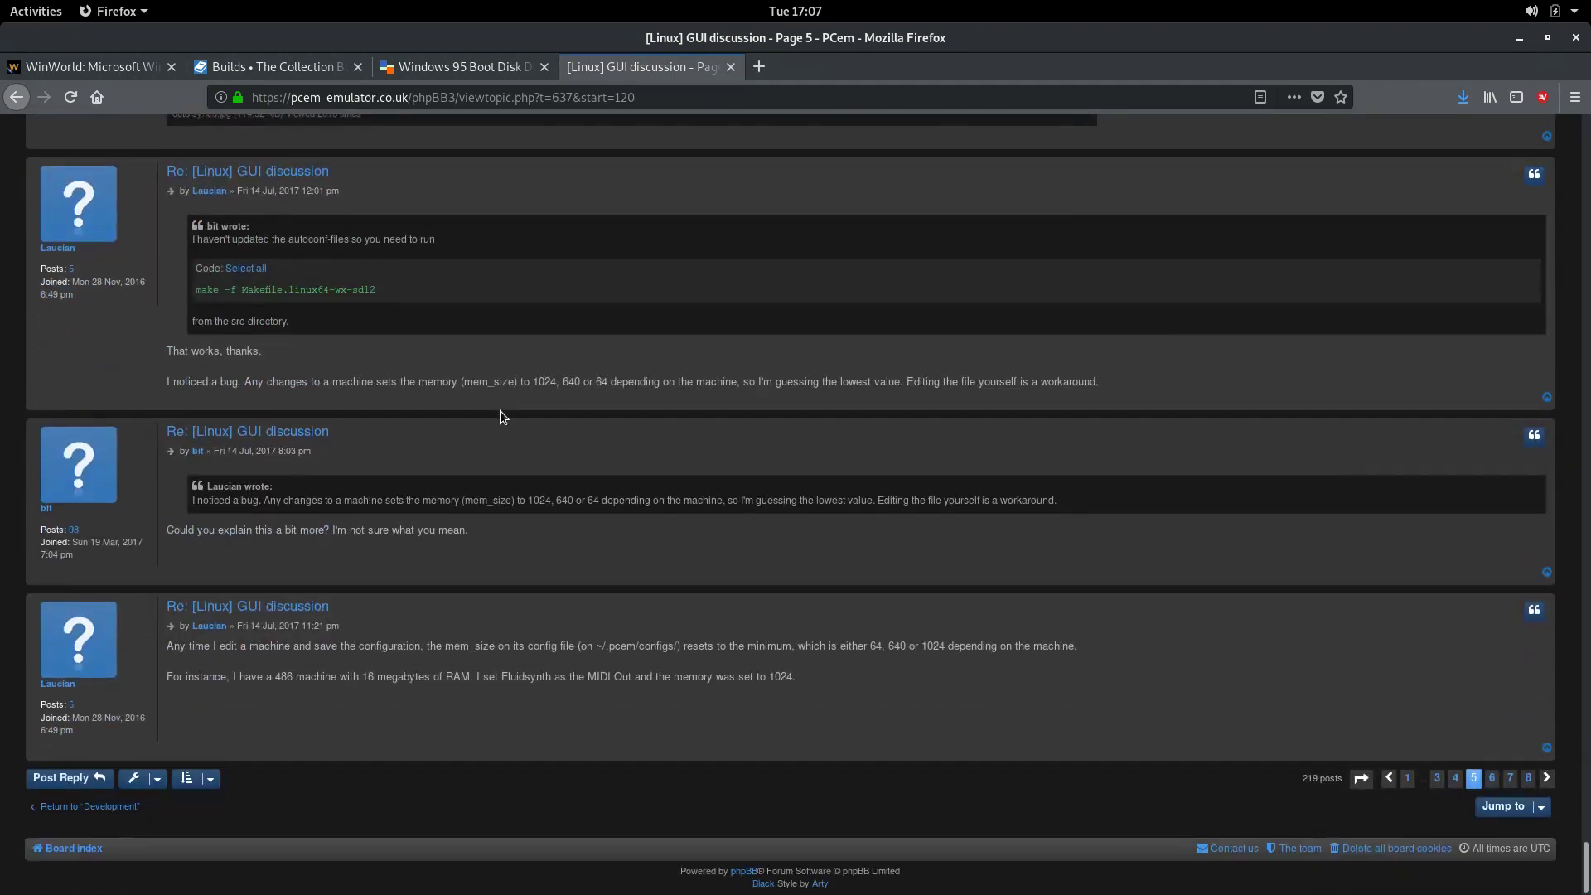
left_click(1487, 779)
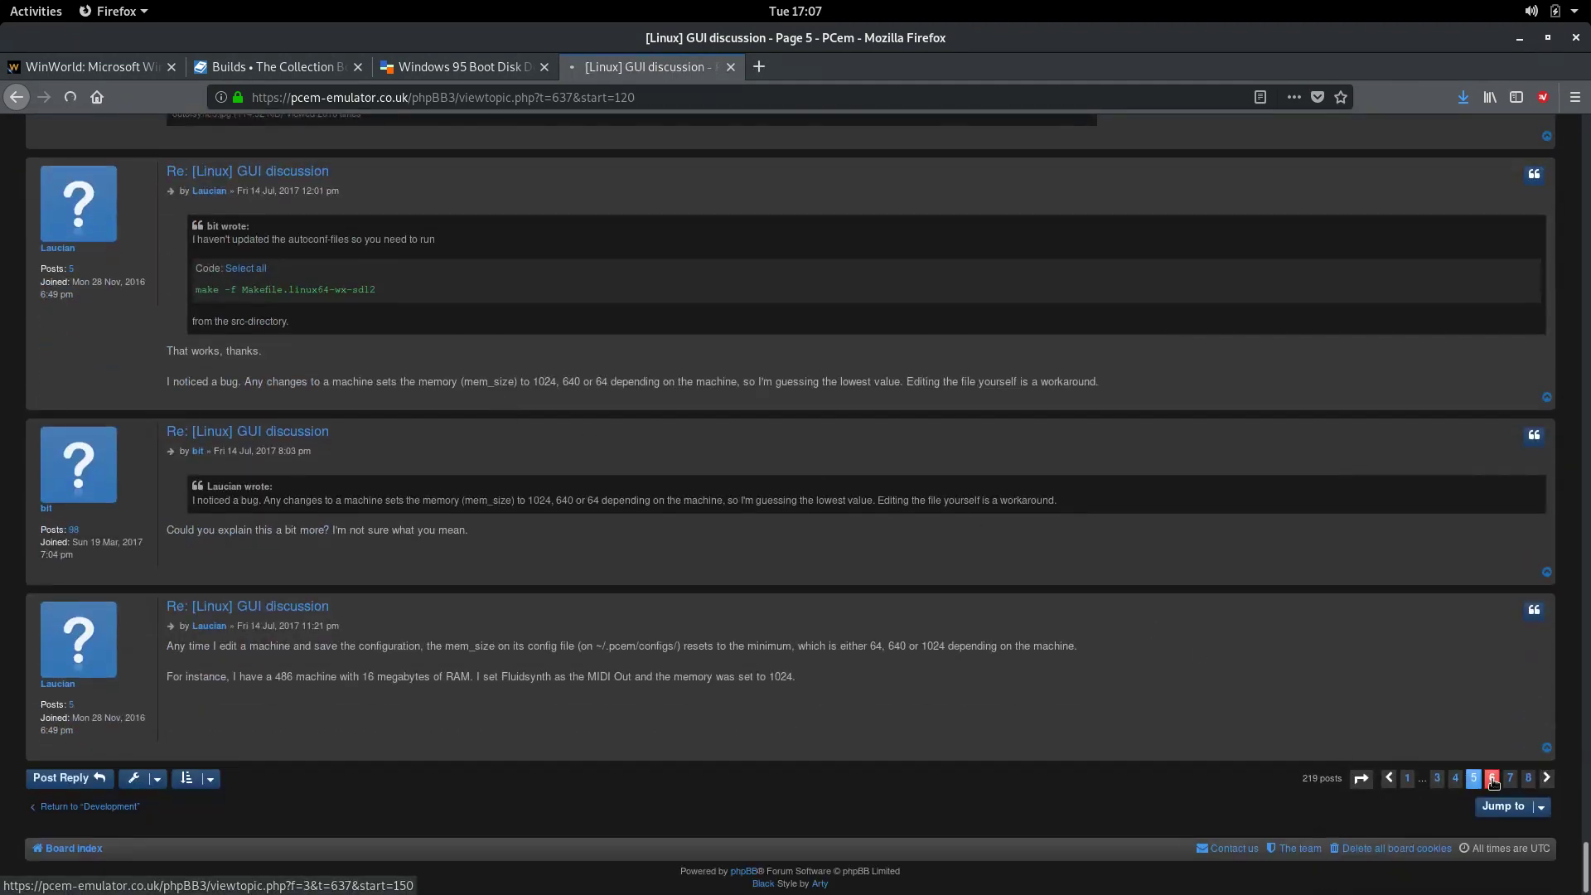
Read through page 6 of the Linux GUI thread.
scroll(819, 465, "down", 4)
scroll(799, 471, "down", 10)
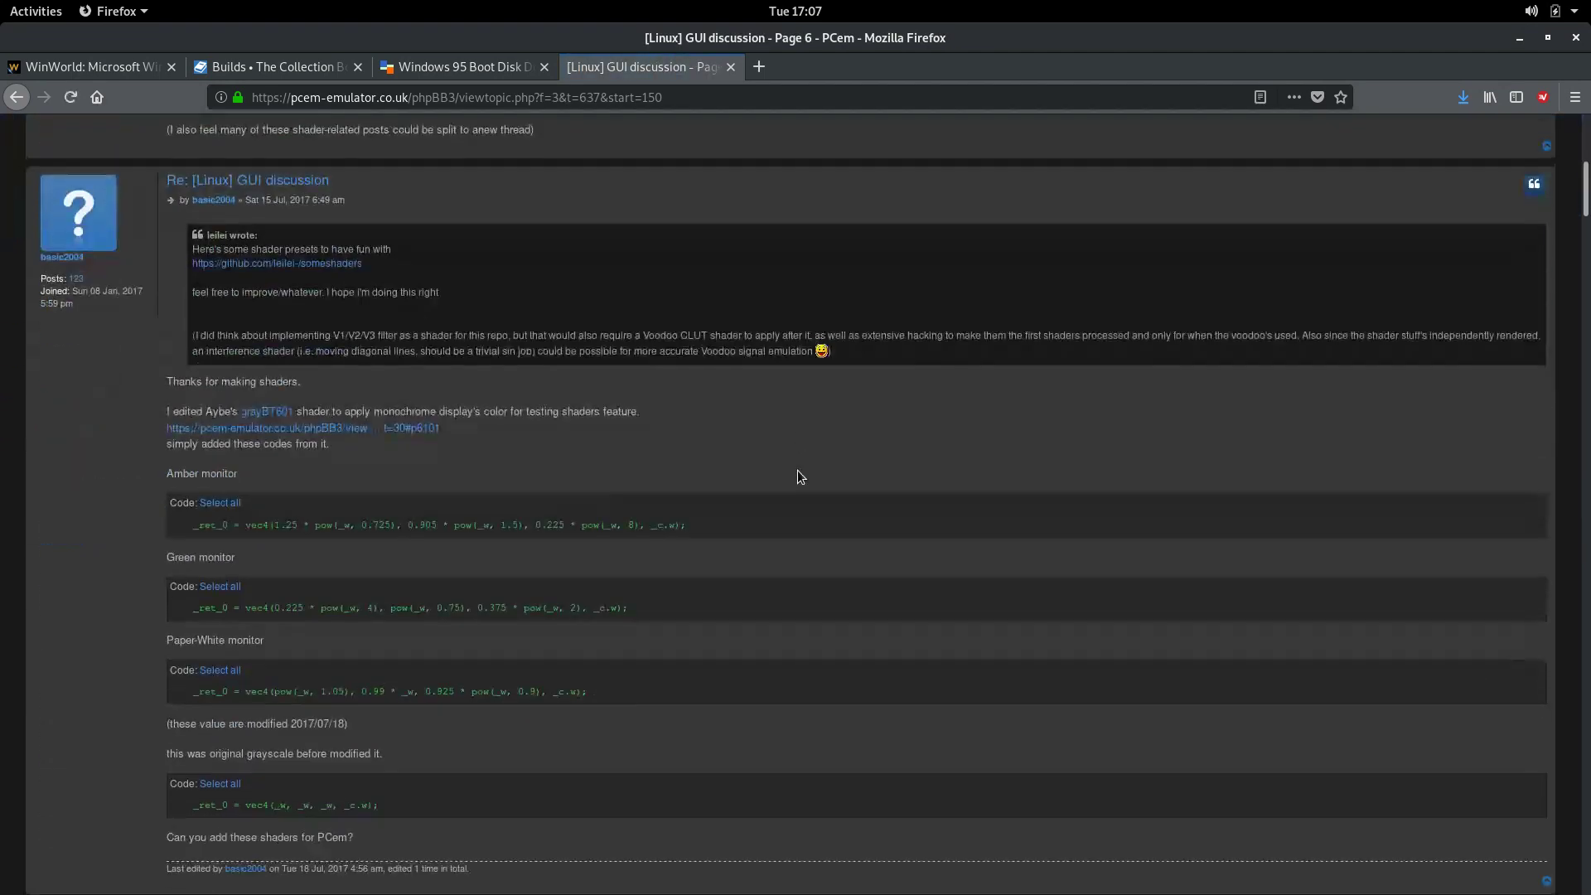
scroll(789, 454, "down", 5)
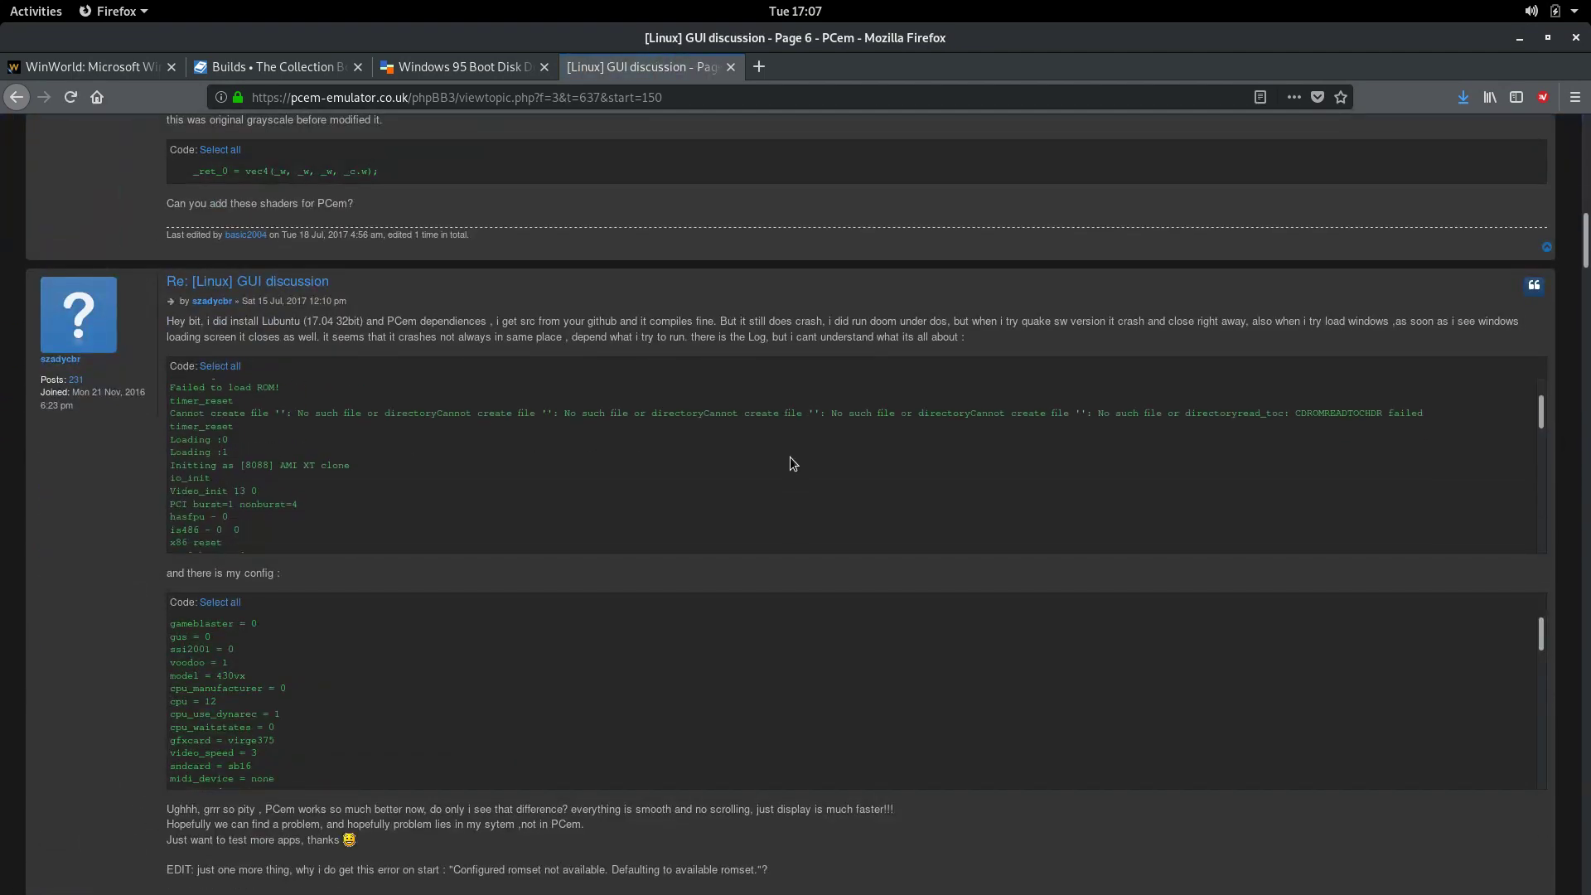
left_click_drag(1581, 247, 1562, 618)
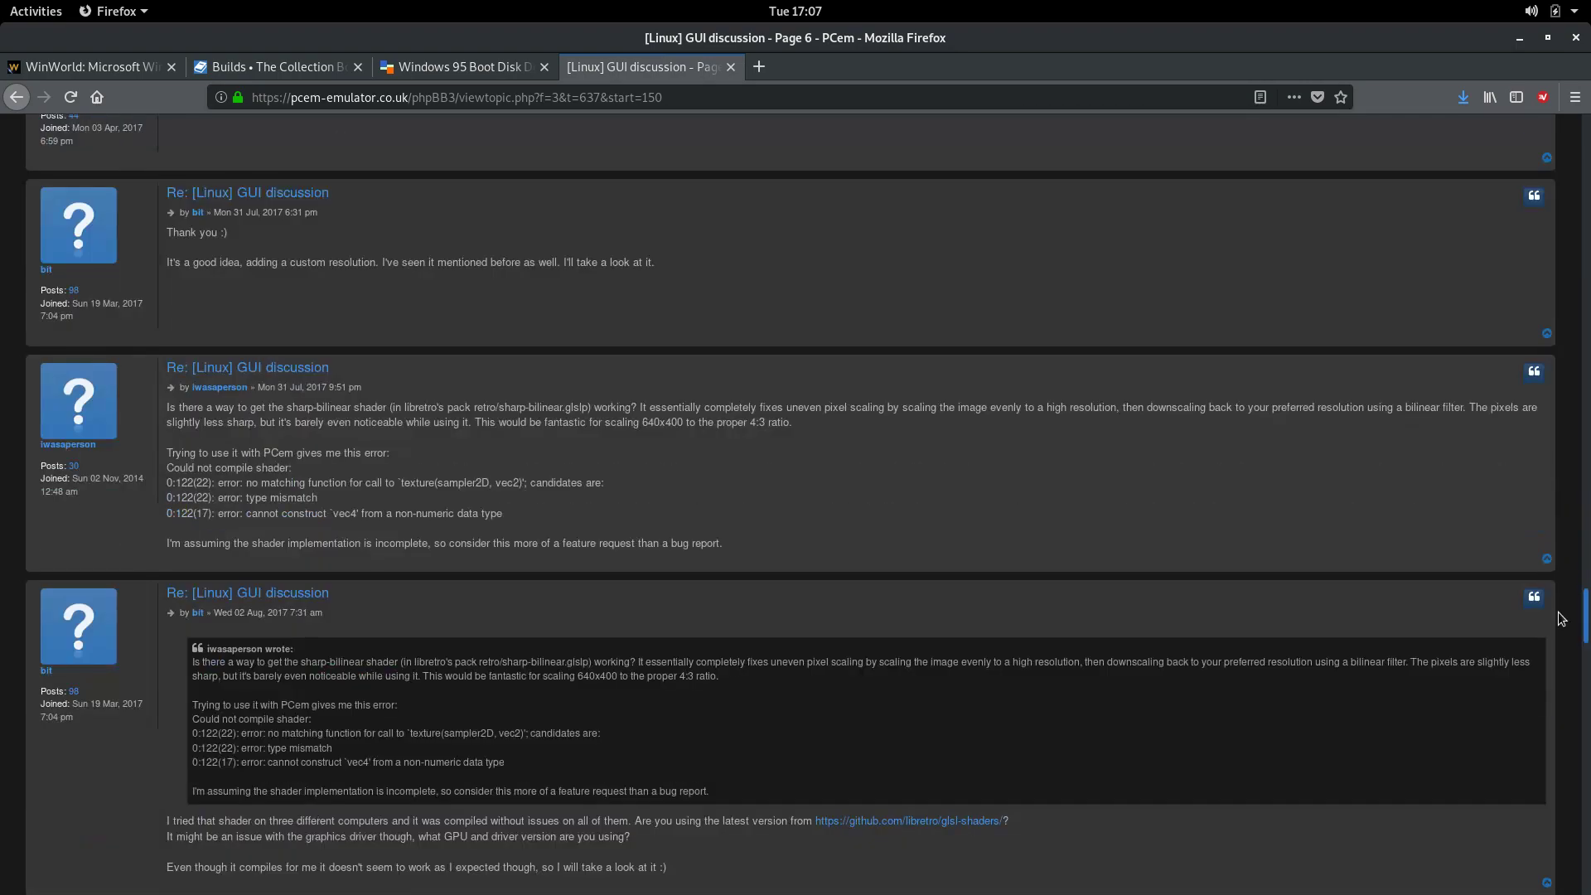
scroll(1562, 618, "down", 20)
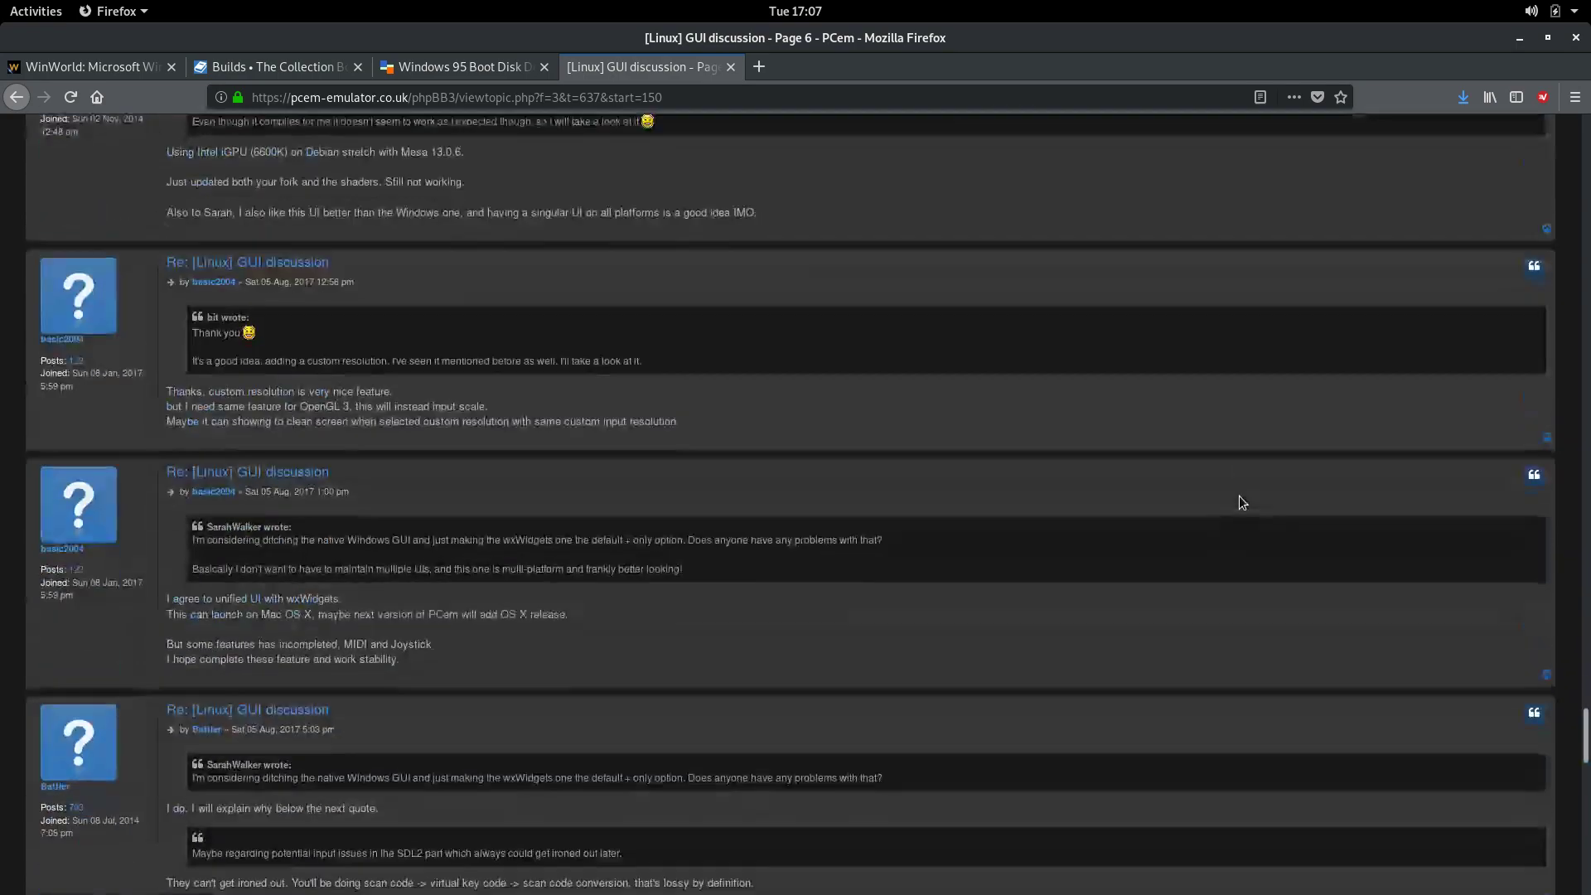
scroll(1144, 476, "down", 10)
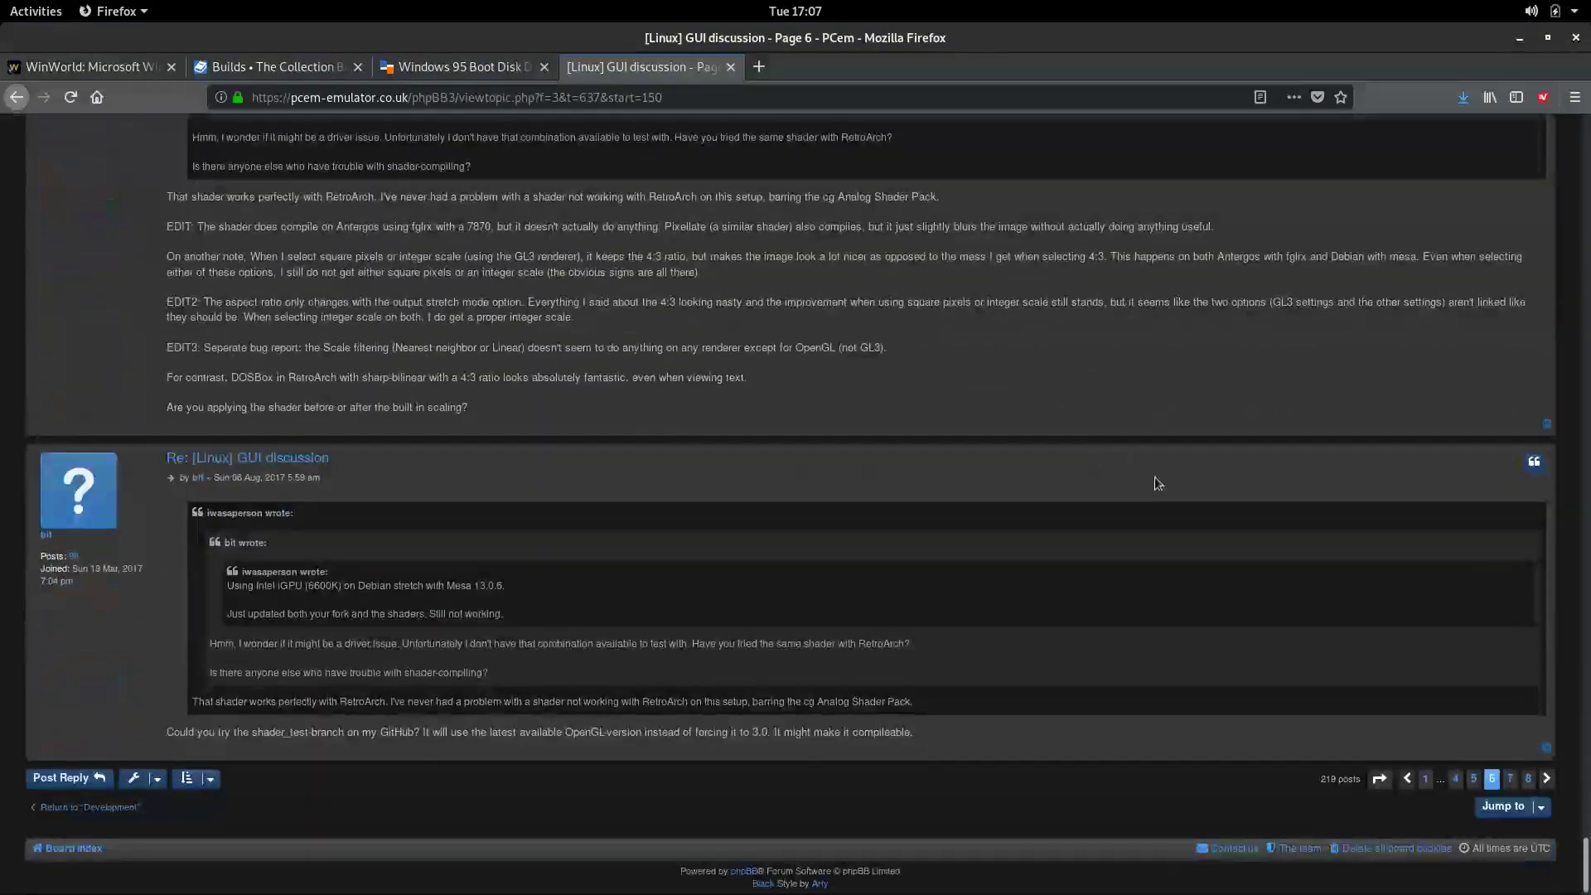
Move to page 7 of the thread and read through it.
left_click(1509, 778)
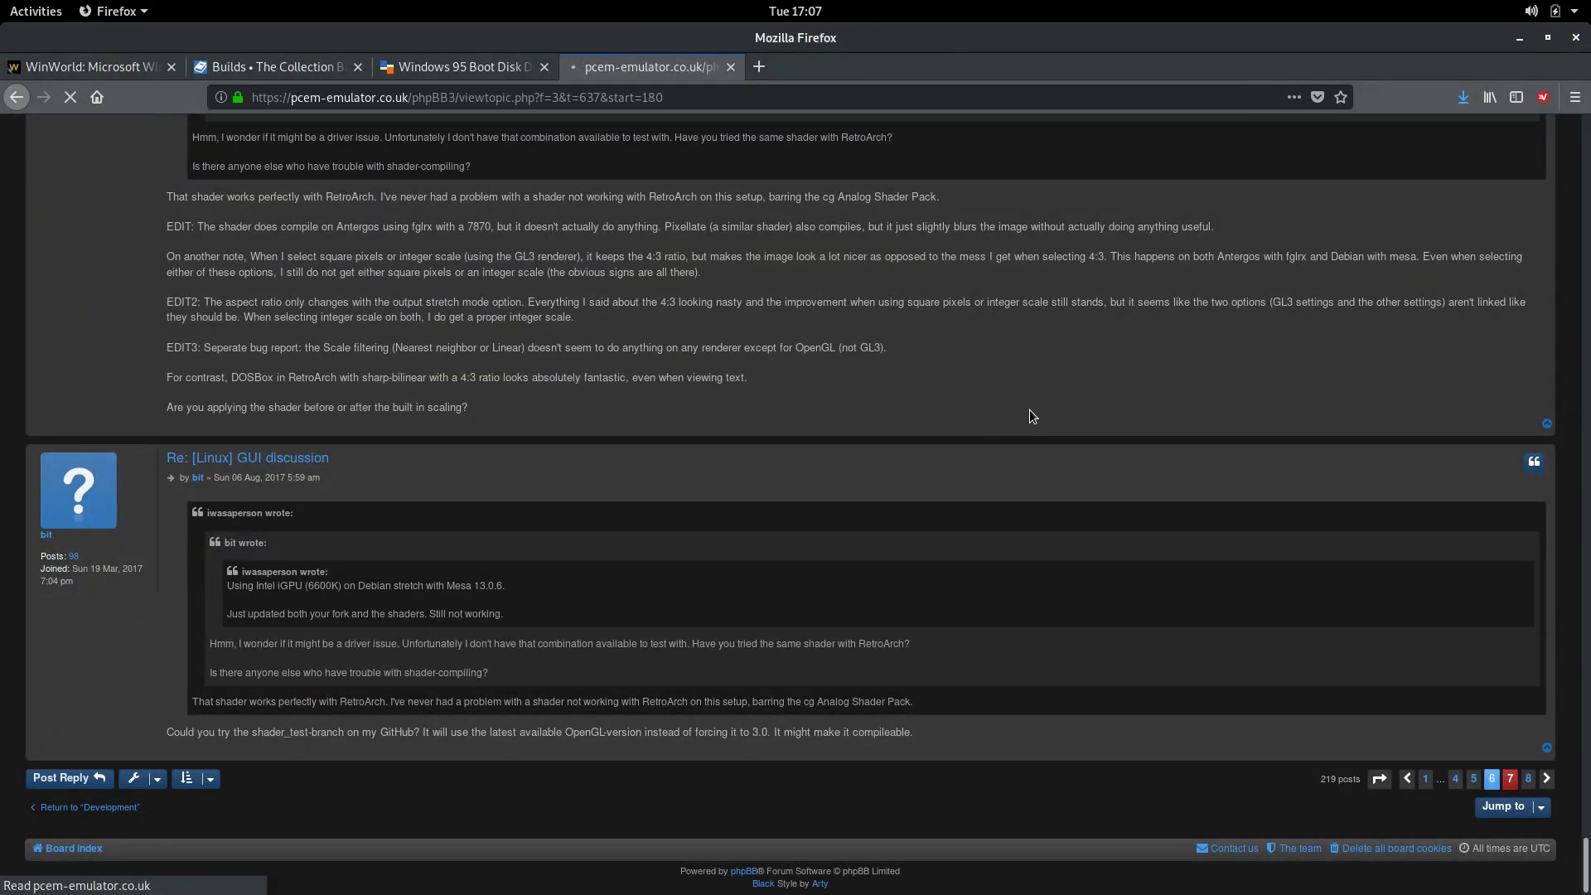
scroll(1072, 425, "down", 15)
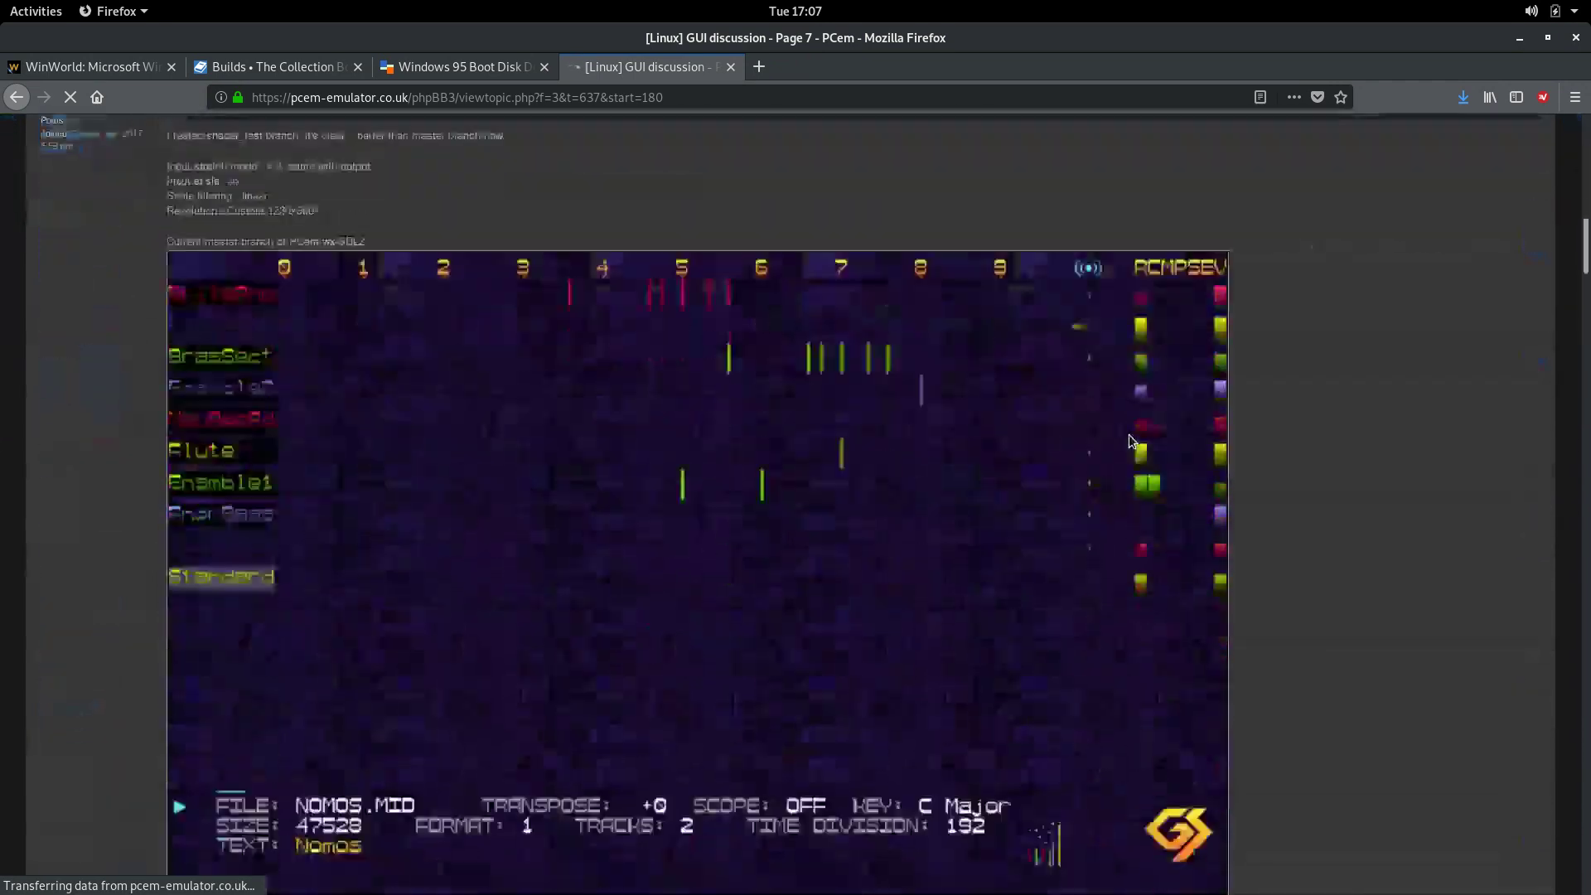
scroll(1119, 431, "down", 6)
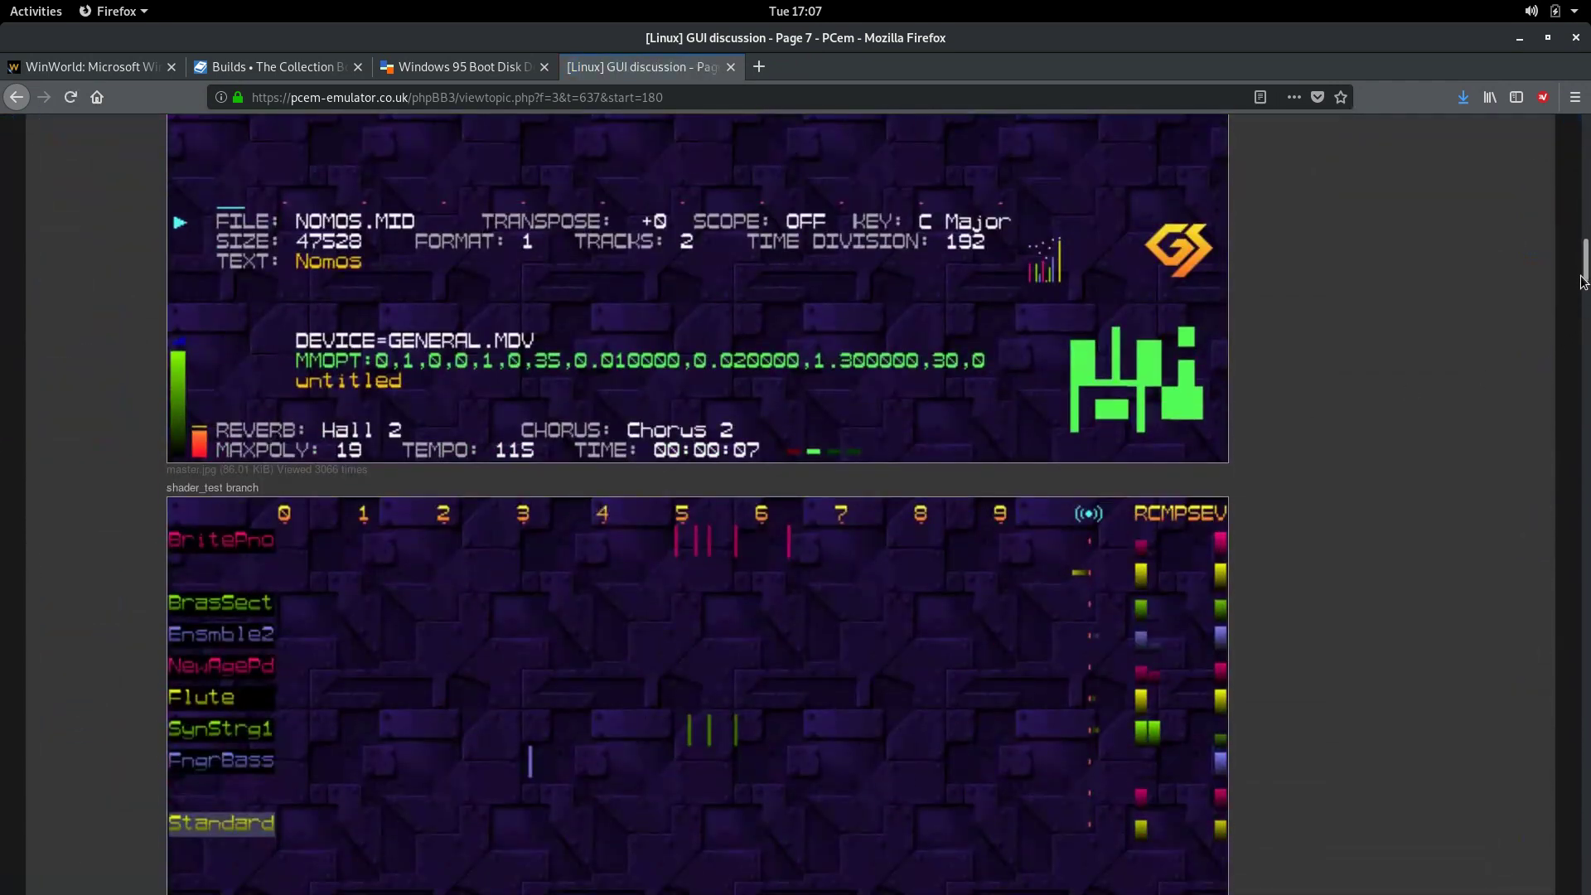
left_click_drag(1581, 303, 1548, 759)
scroll(1289, 472, "down", 7)
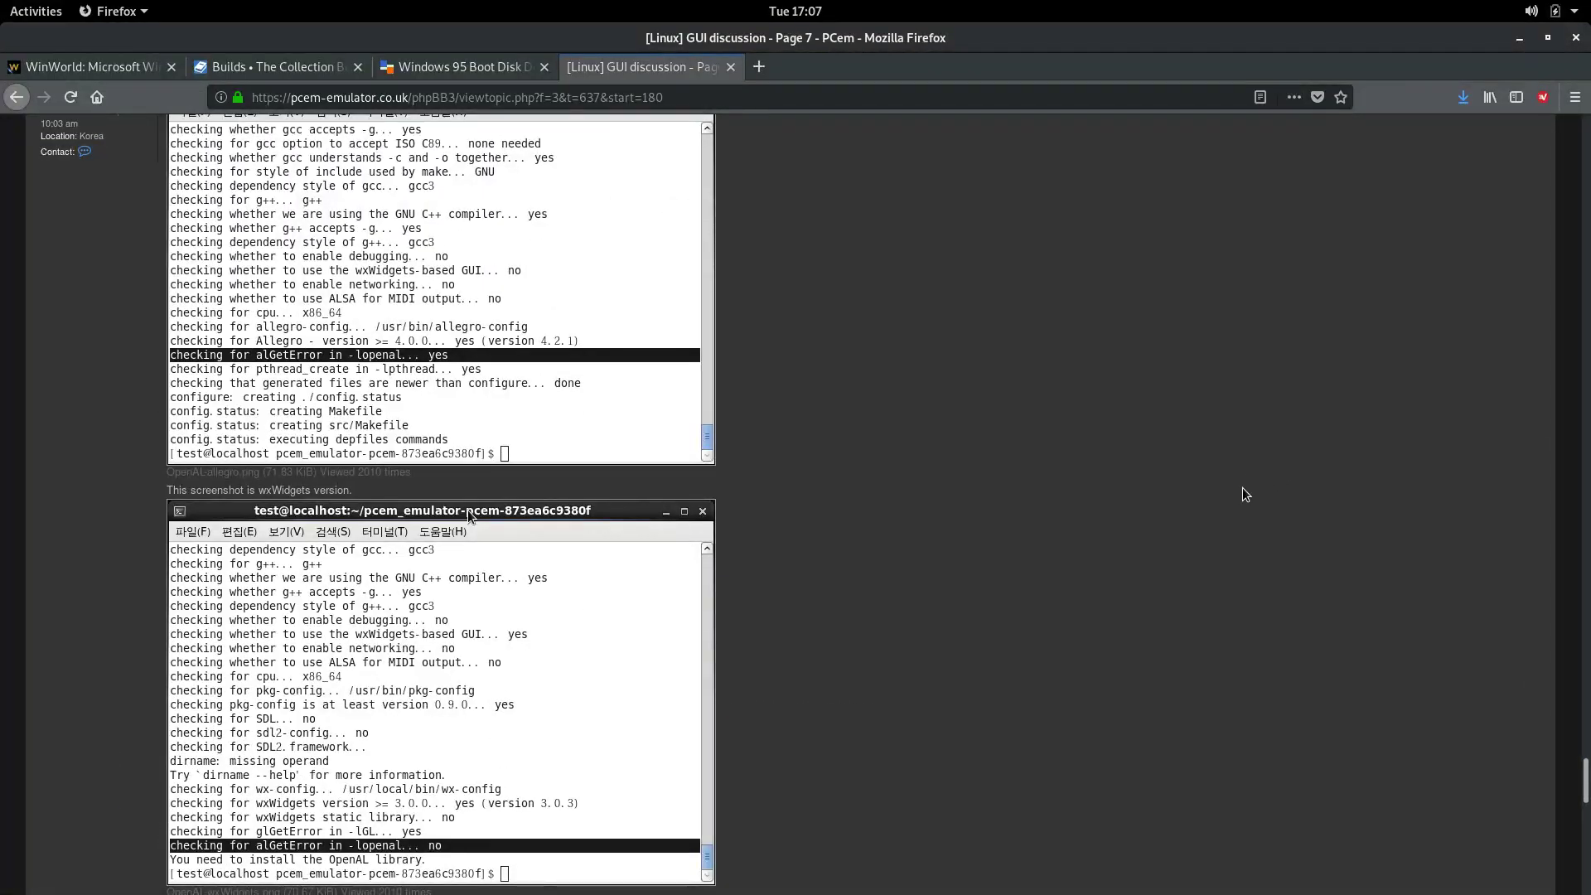
scroll(1243, 489, "down", 4)
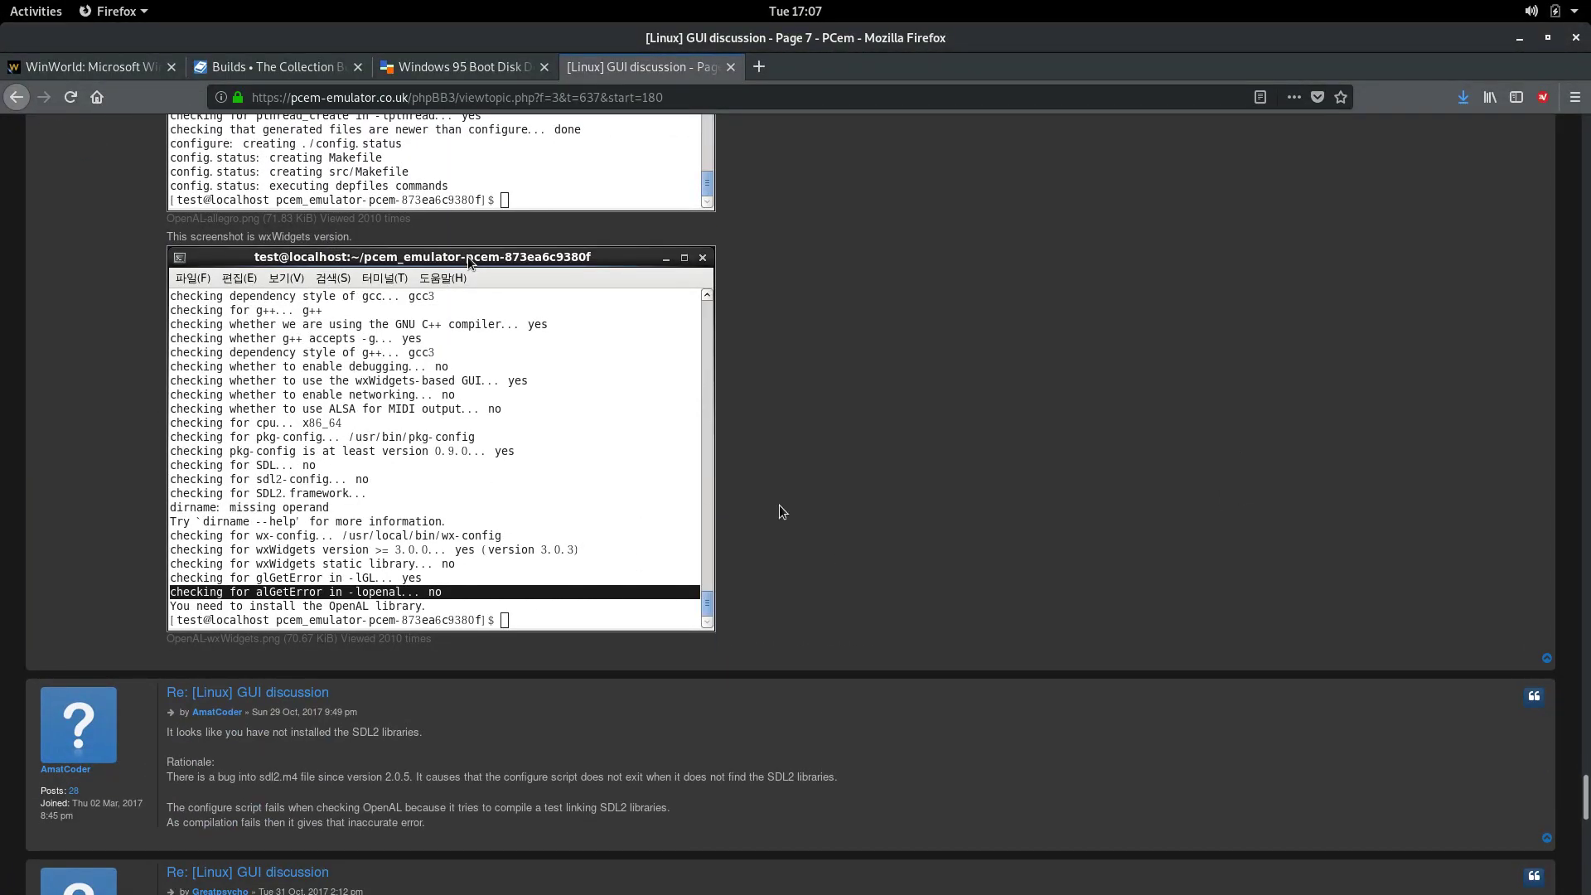
scroll(795, 472, "down", 12)
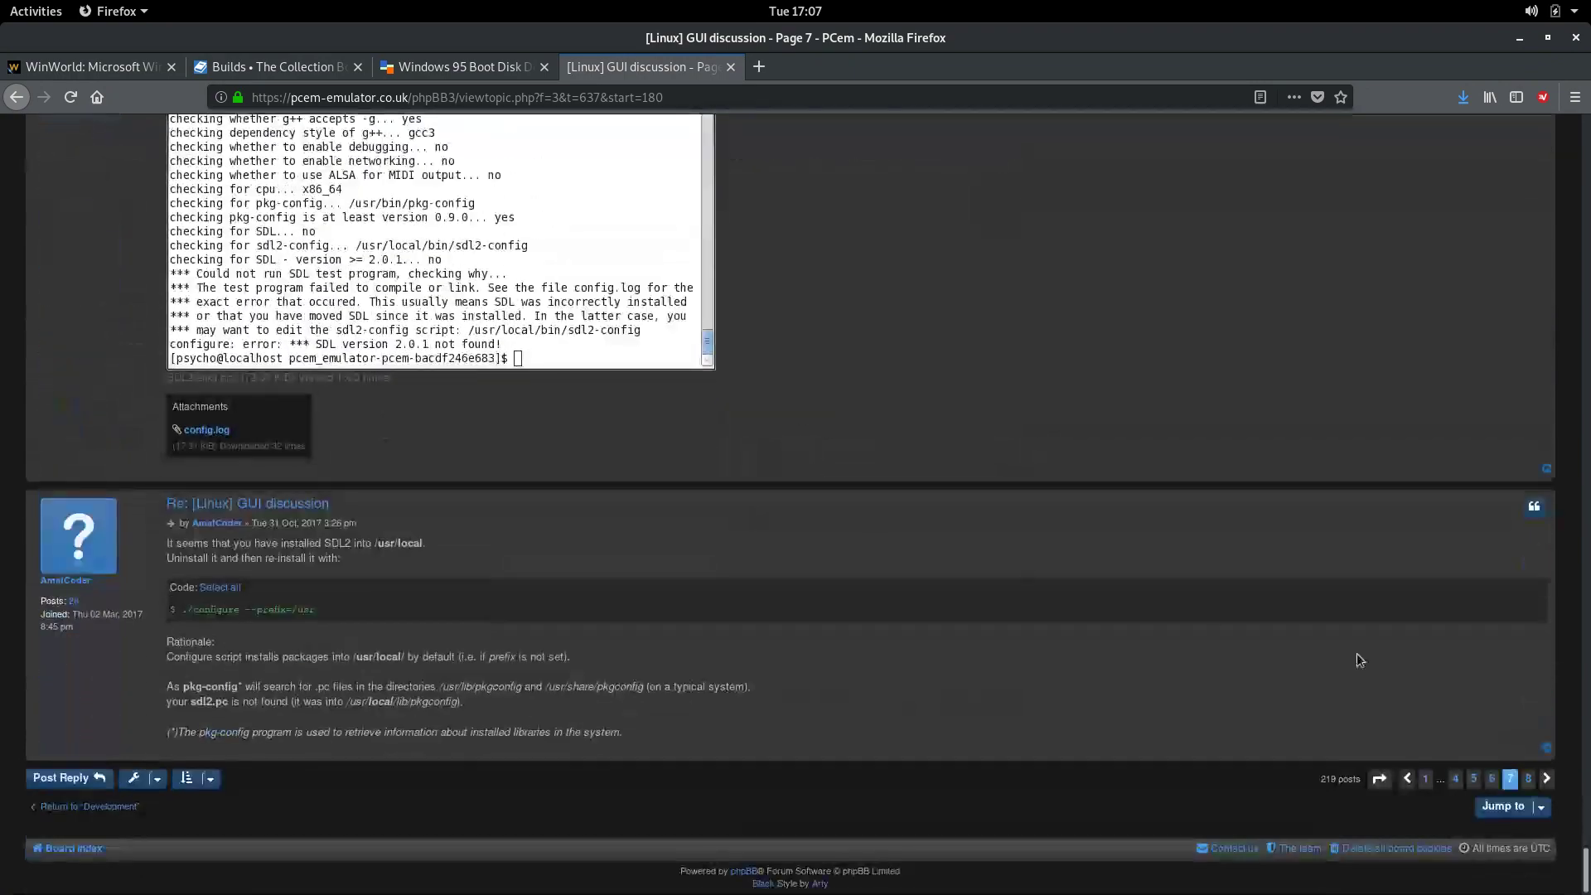
Move to page 8 of the thread and read it.
left_click(1528, 778)
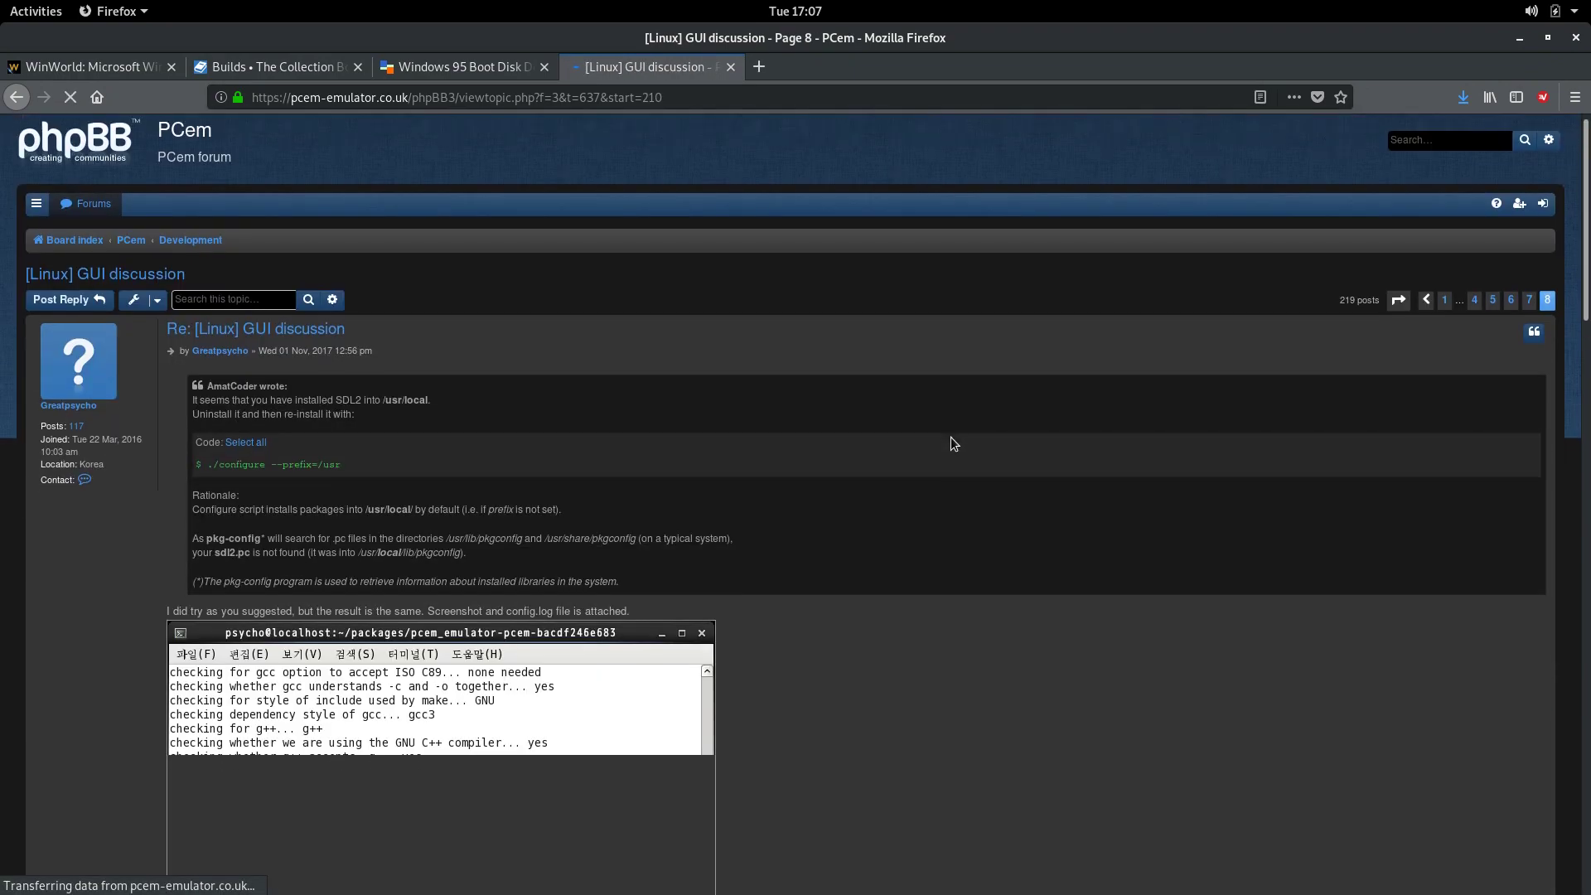
scroll(978, 431, "down", 15)
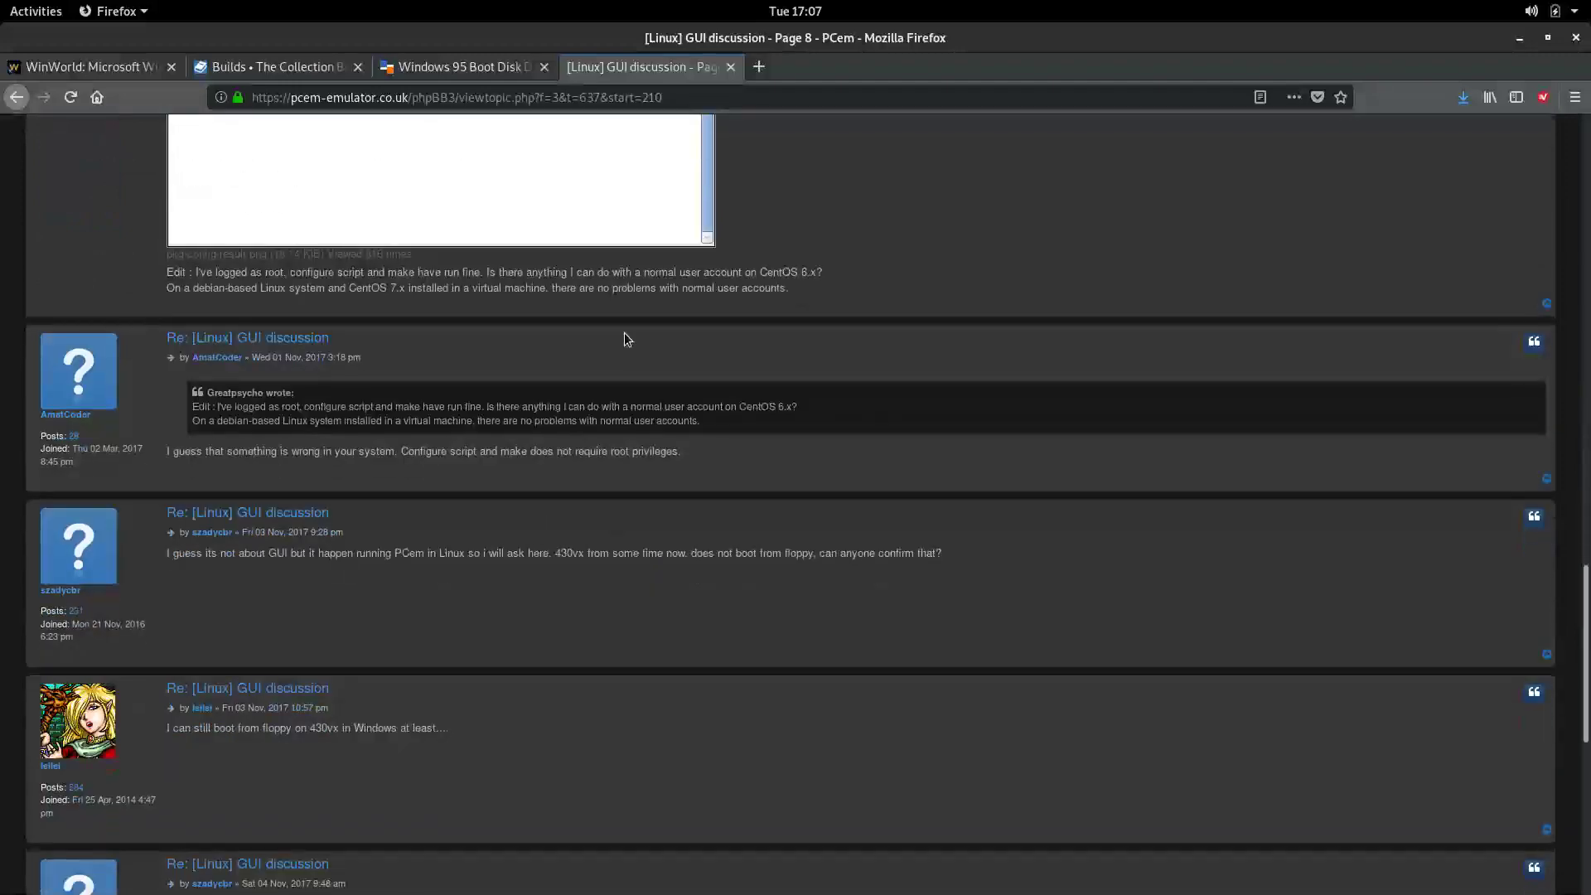
scroll(436, 450, "down", 3)
scroll(560, 496, "down", 4)
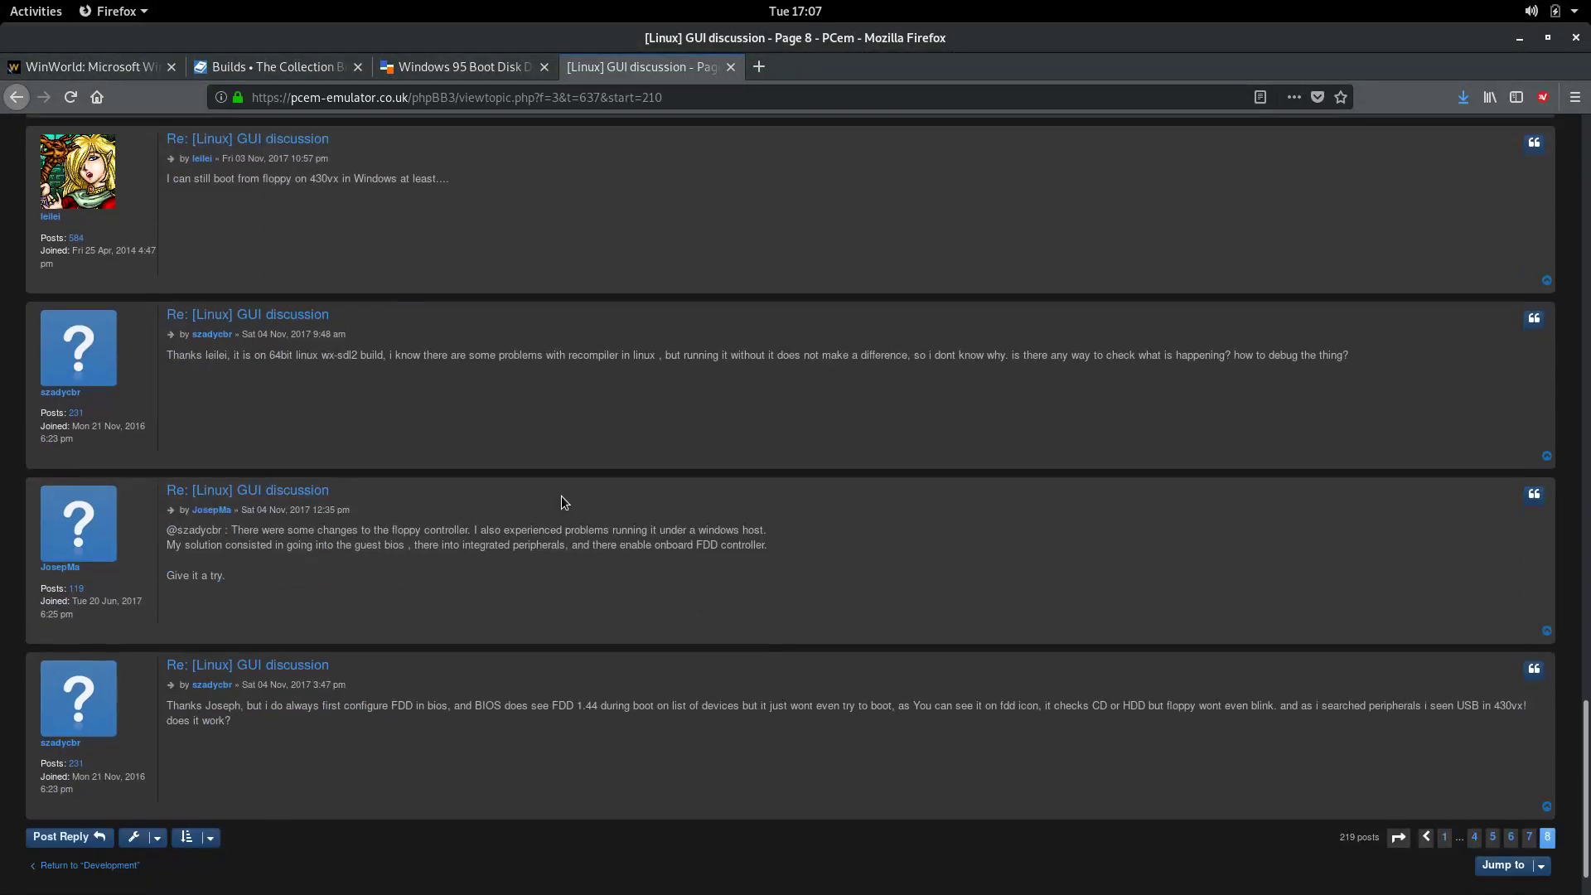
Switch via the Boot Disk and Collection Book tabs to the WinWorld 4.00.267 download page.
left_click(429, 72)
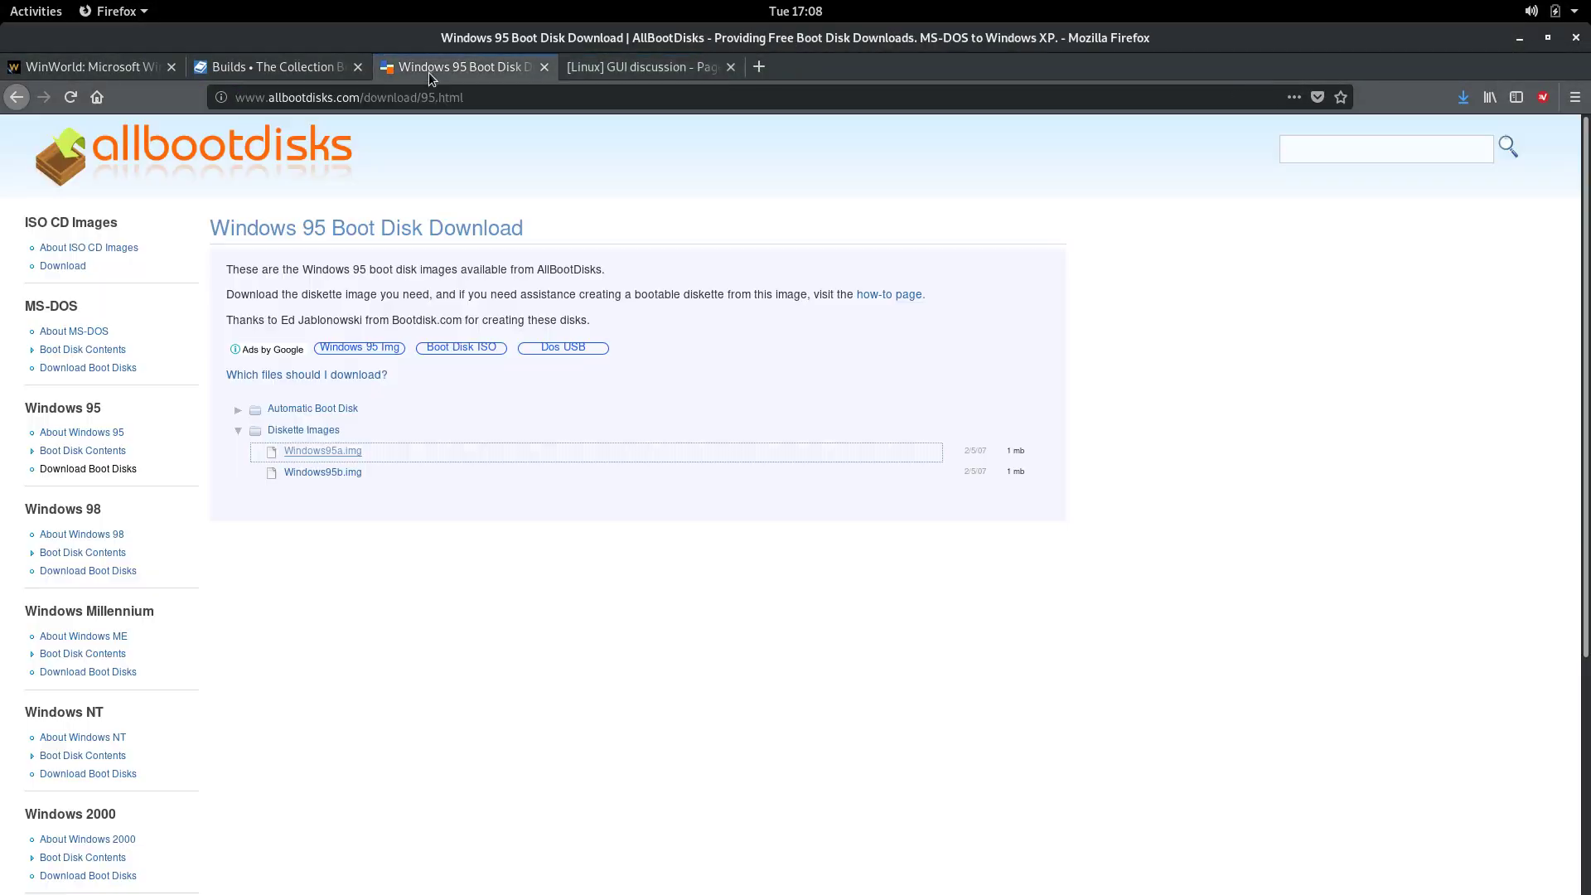
left_click(274, 69)
left_click(152, 71)
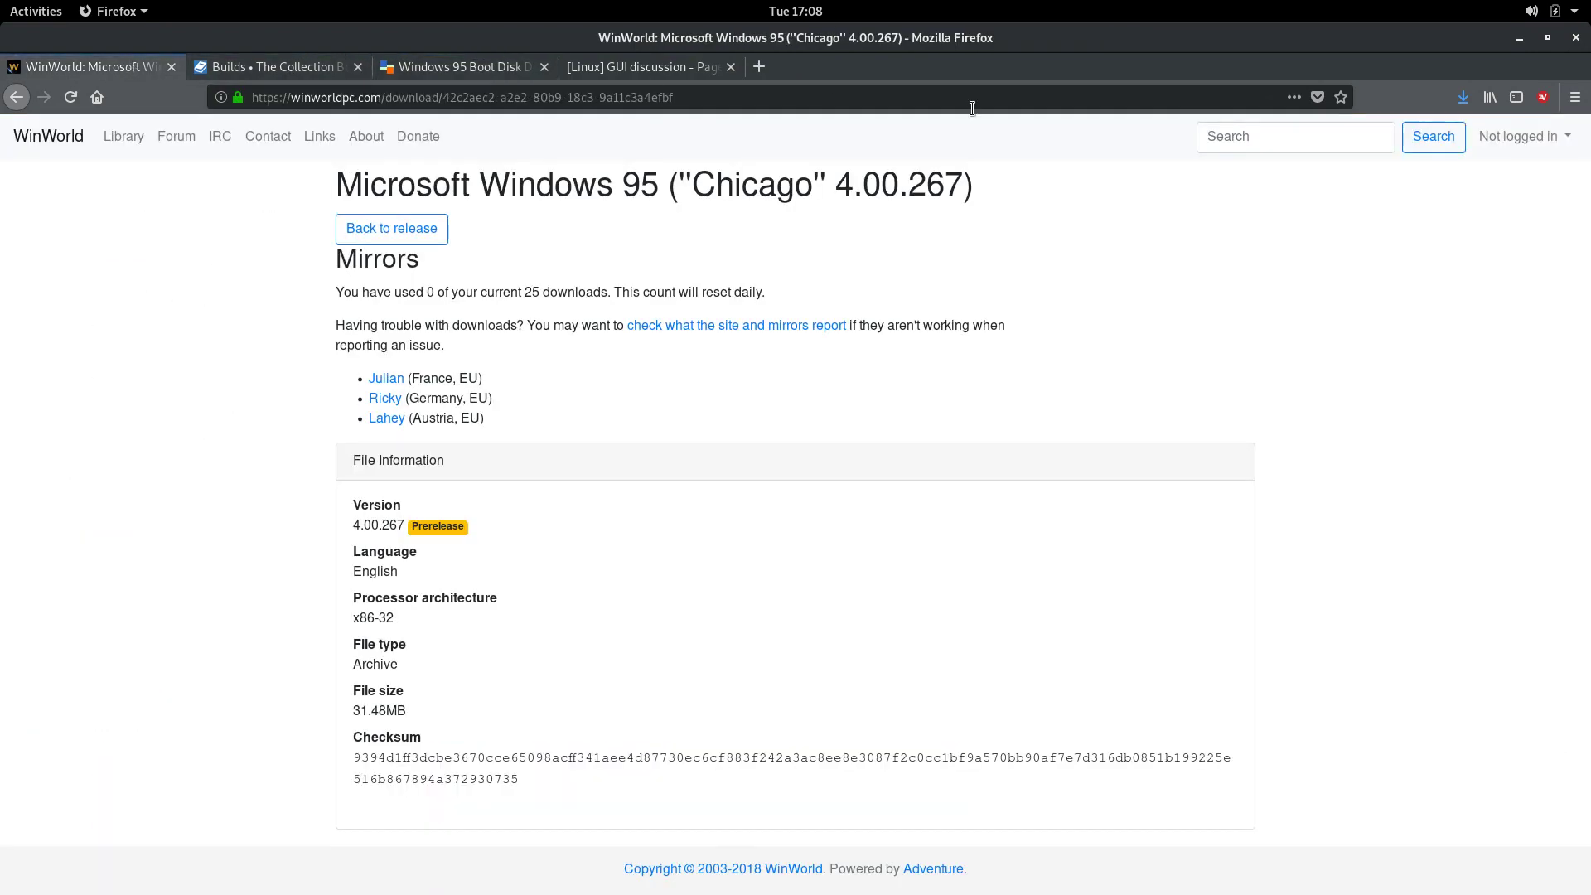
Restore Firefox and look up the 4.00.267 beta ID on the Collection Book builds page.
left_click(1521, 41)
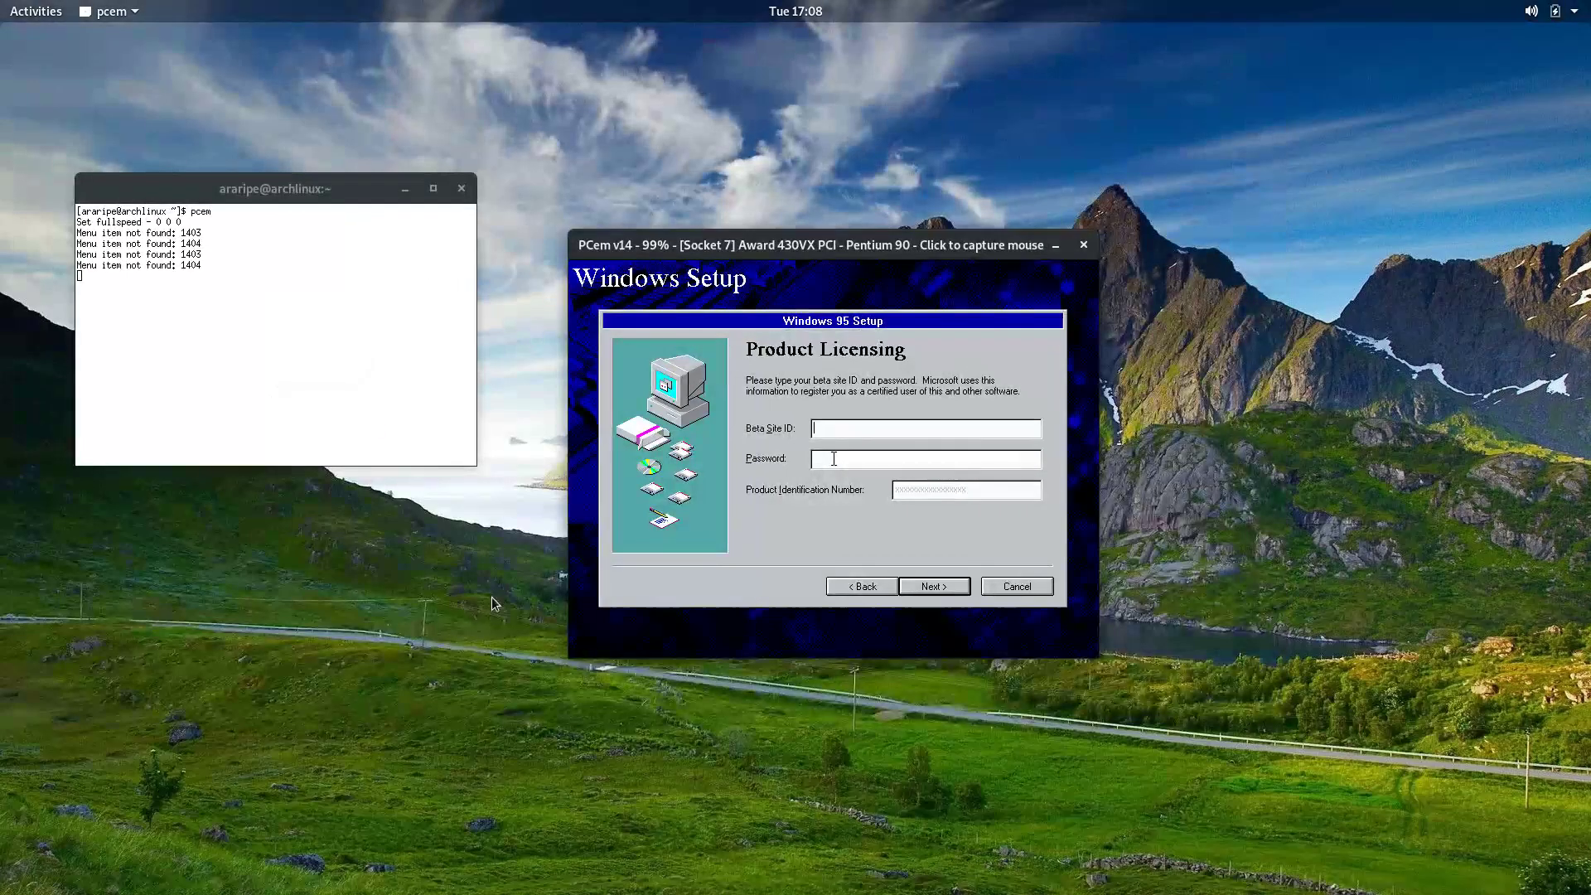
left_click(56, 9)
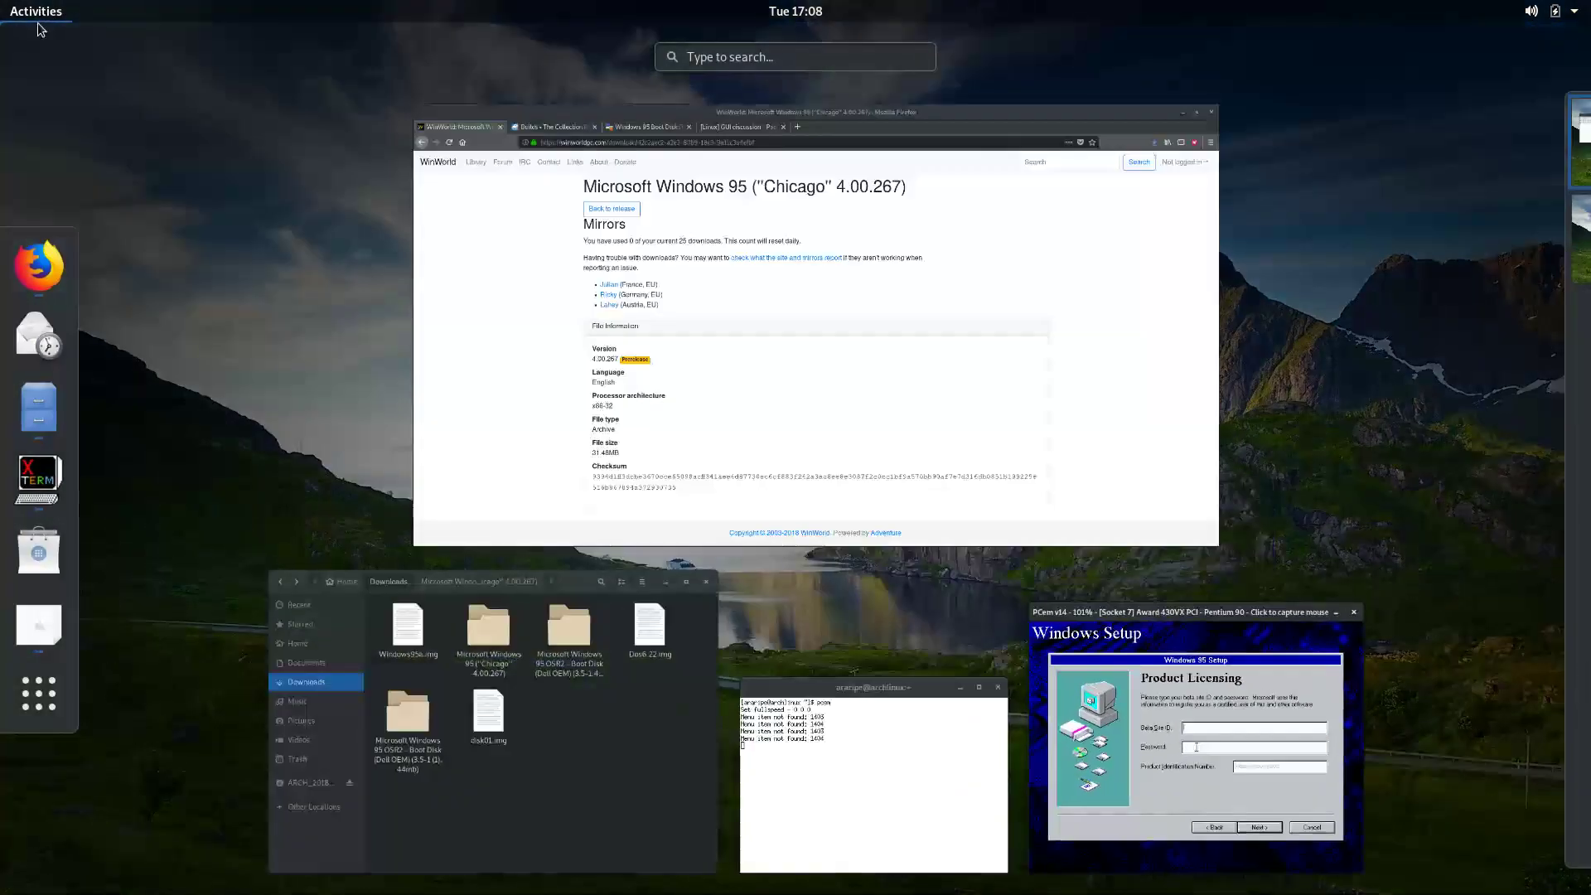
left_click(540, 323)
left_click(308, 69)
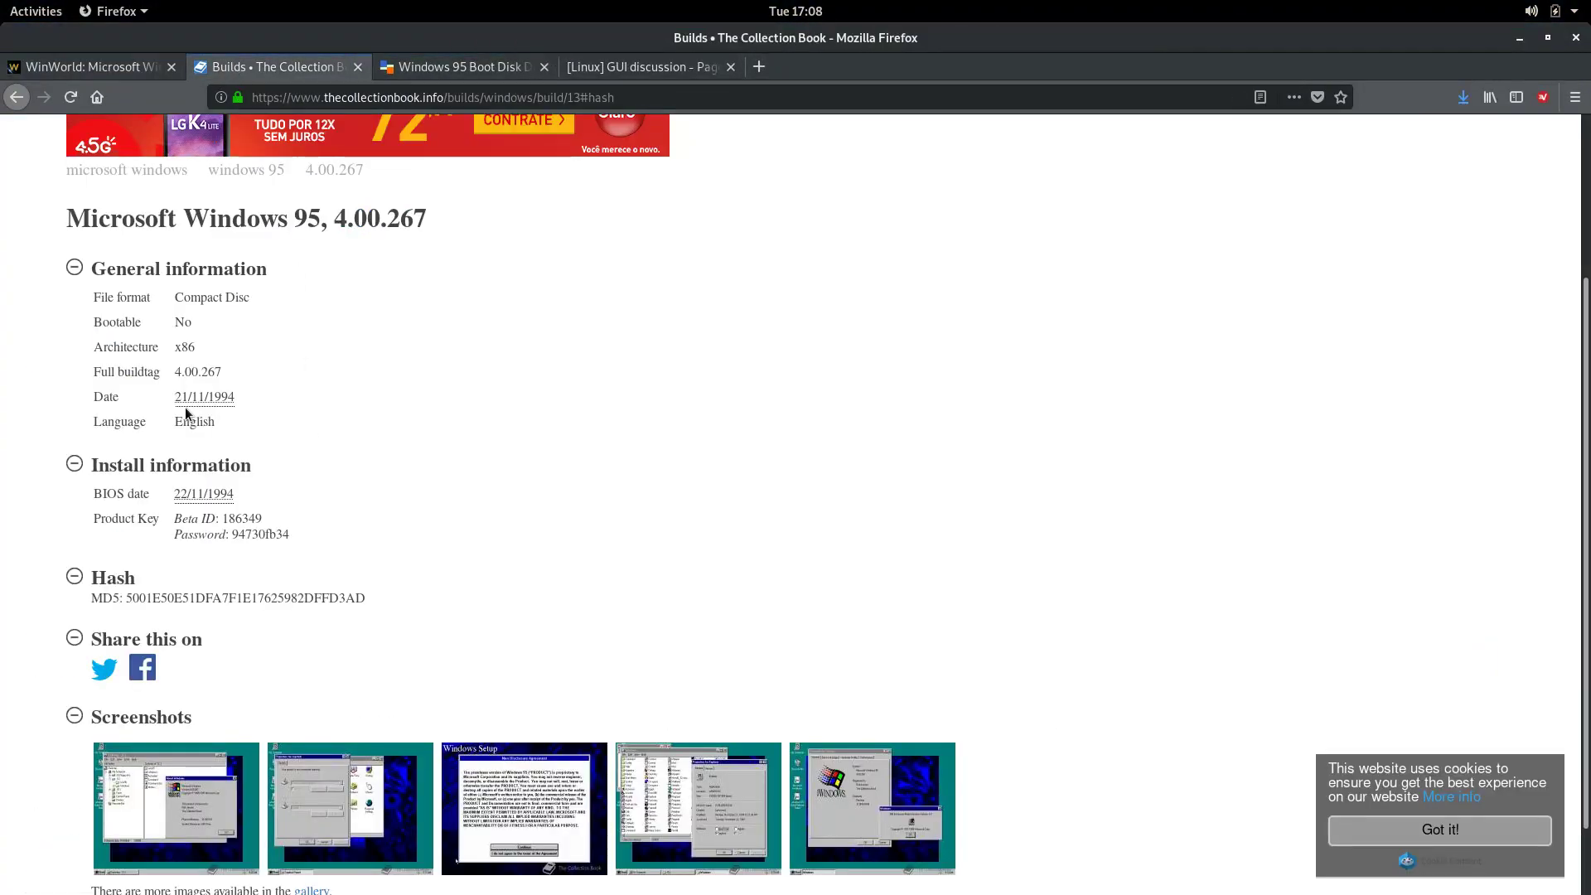
double_click(236, 516)
left_click(404, 528)
Bring PCem's Windows Setup window back to the front.
left_click(38, 11)
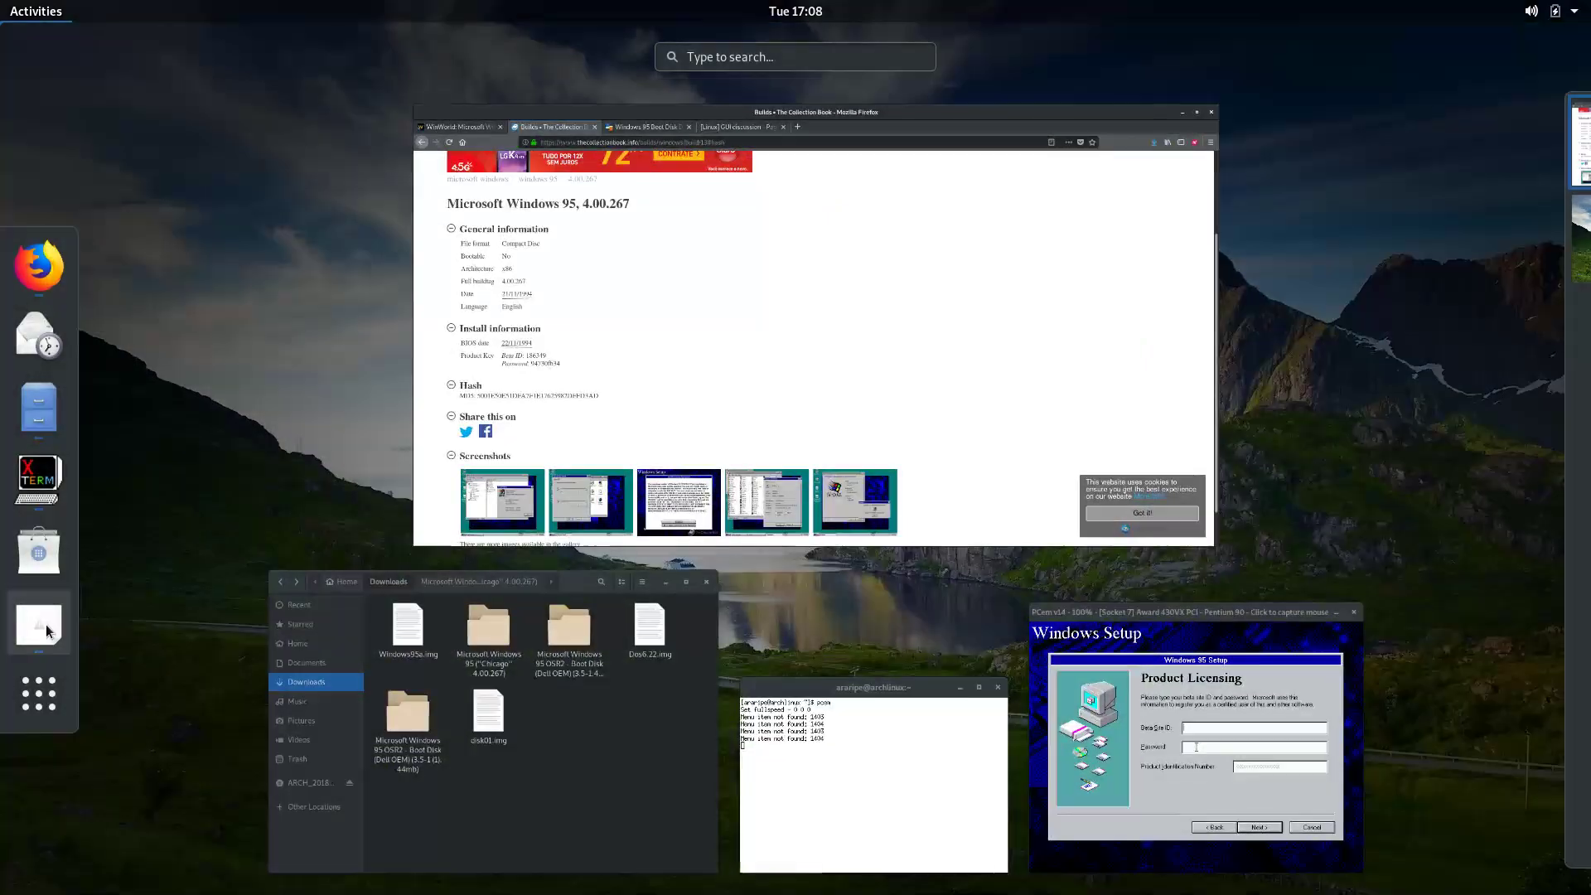
left_click(711, 336)
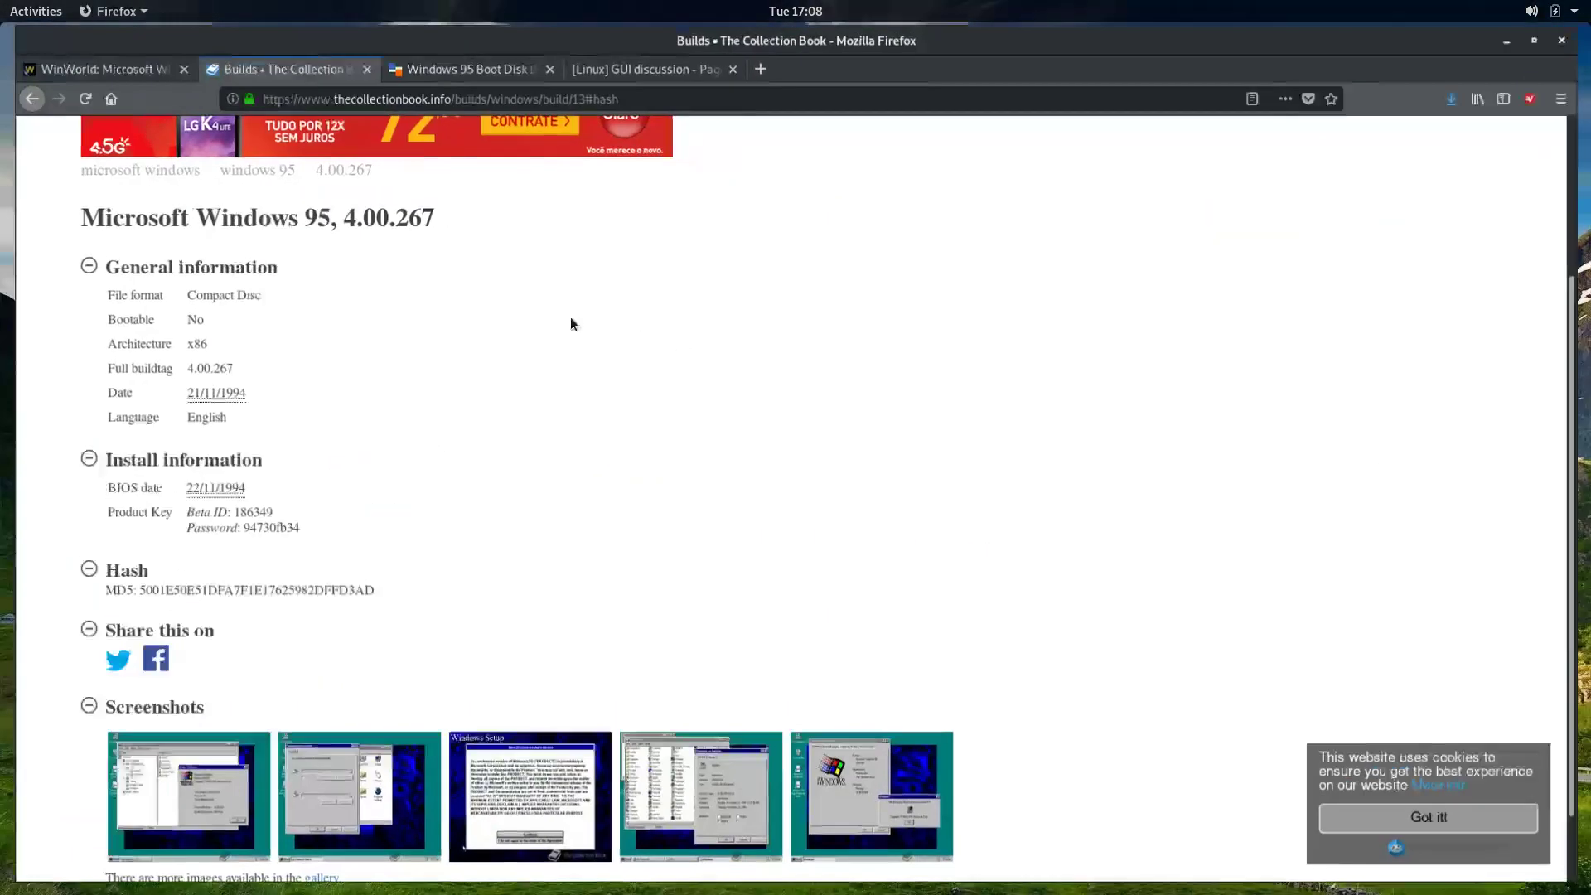
left_click(14, 13)
left_click(962, 674)
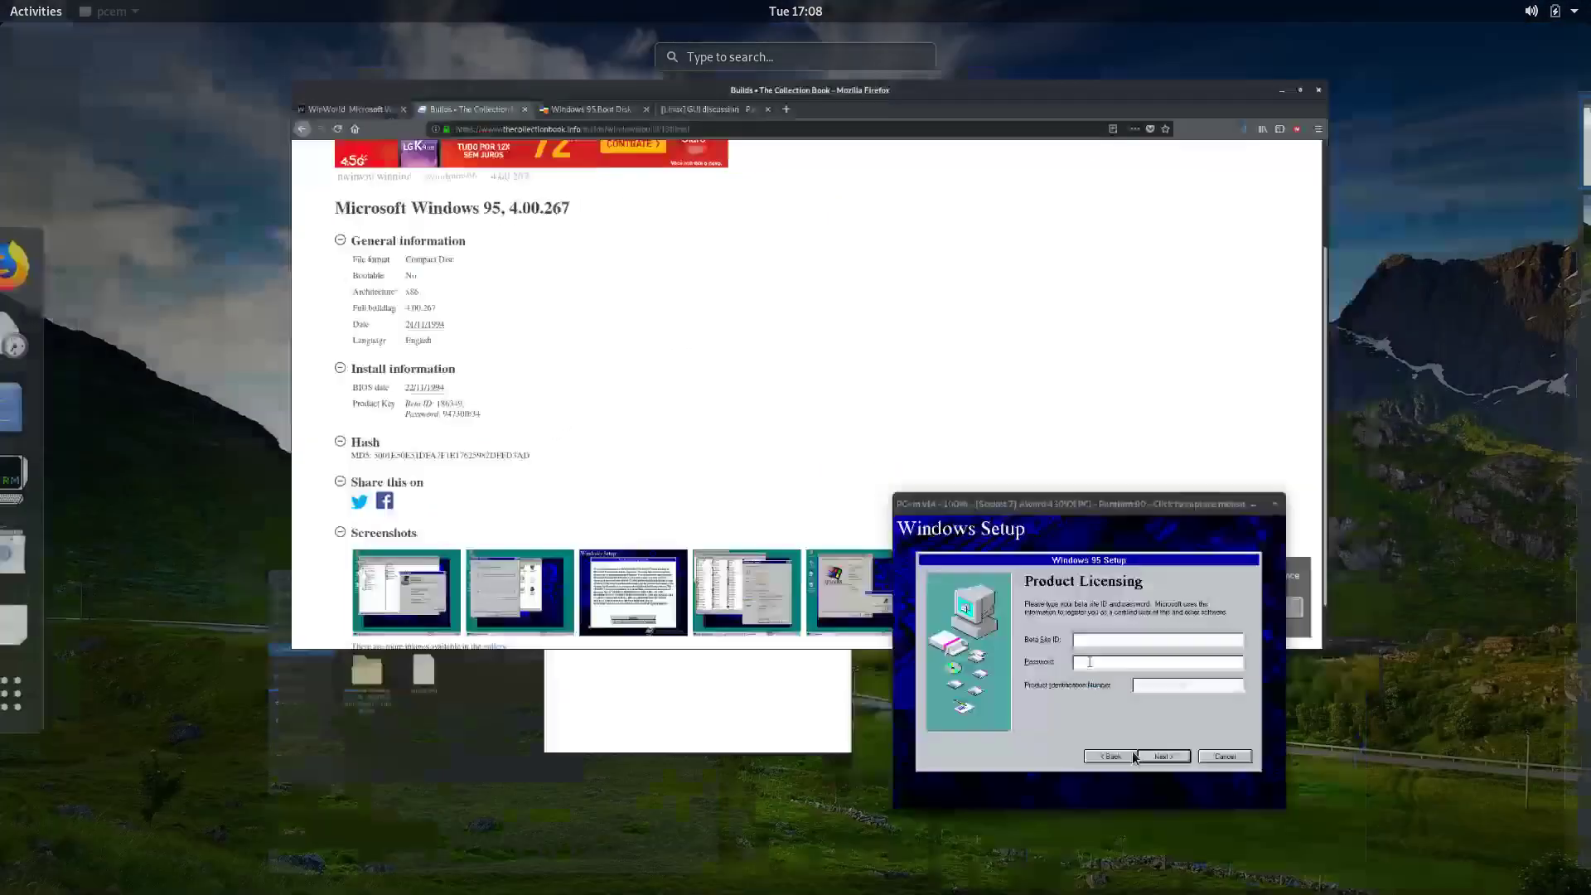
Enter the beta site ID and password on the Product Licensing screen.
left_click(848, 440)
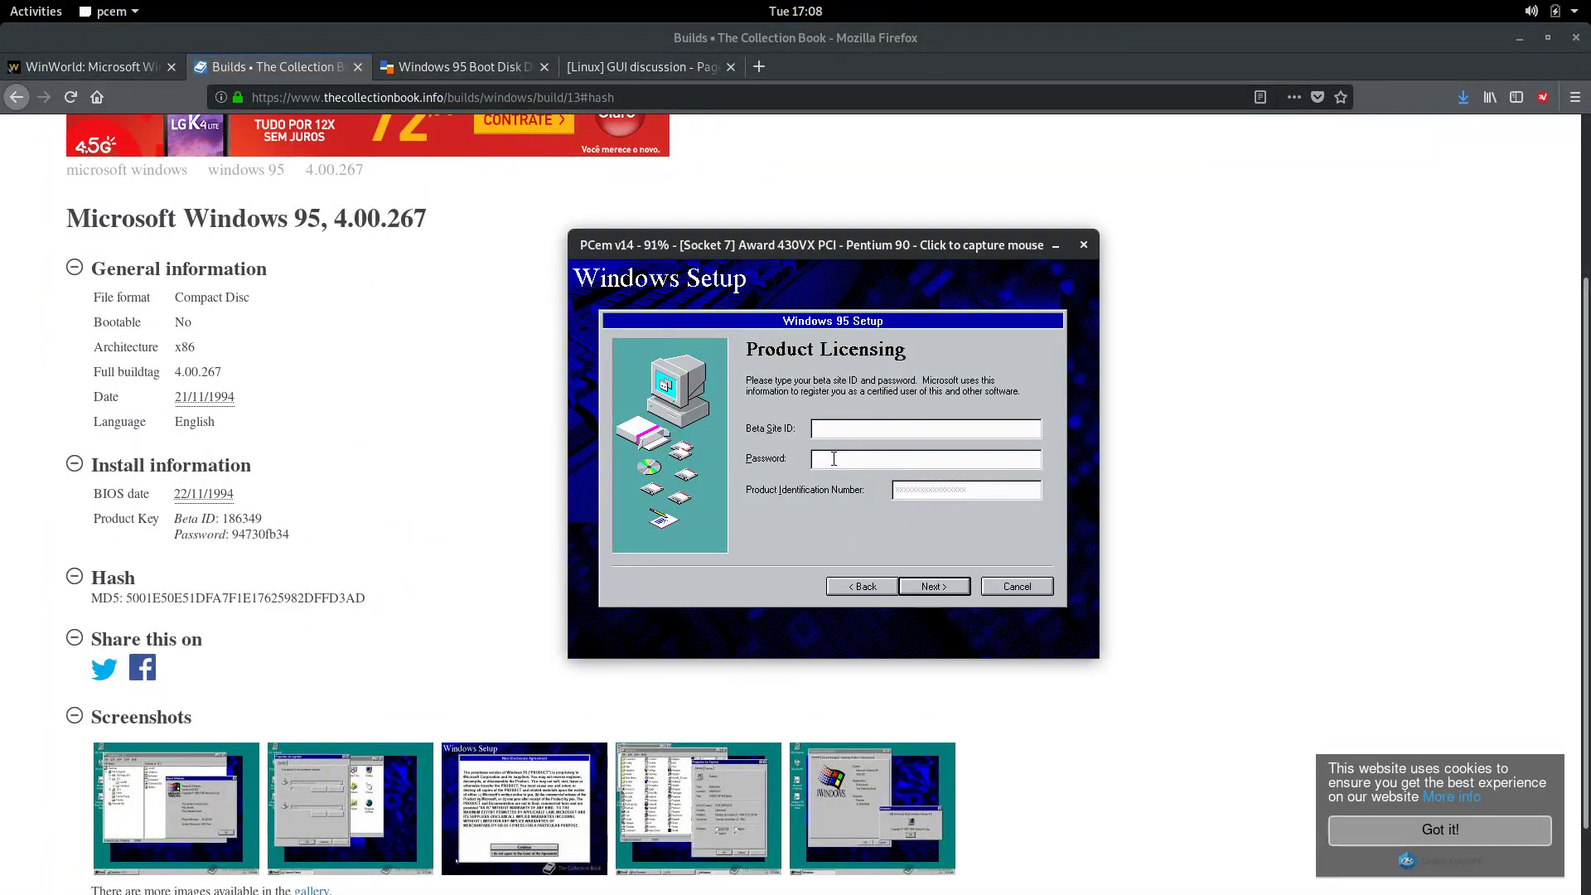
type("186")
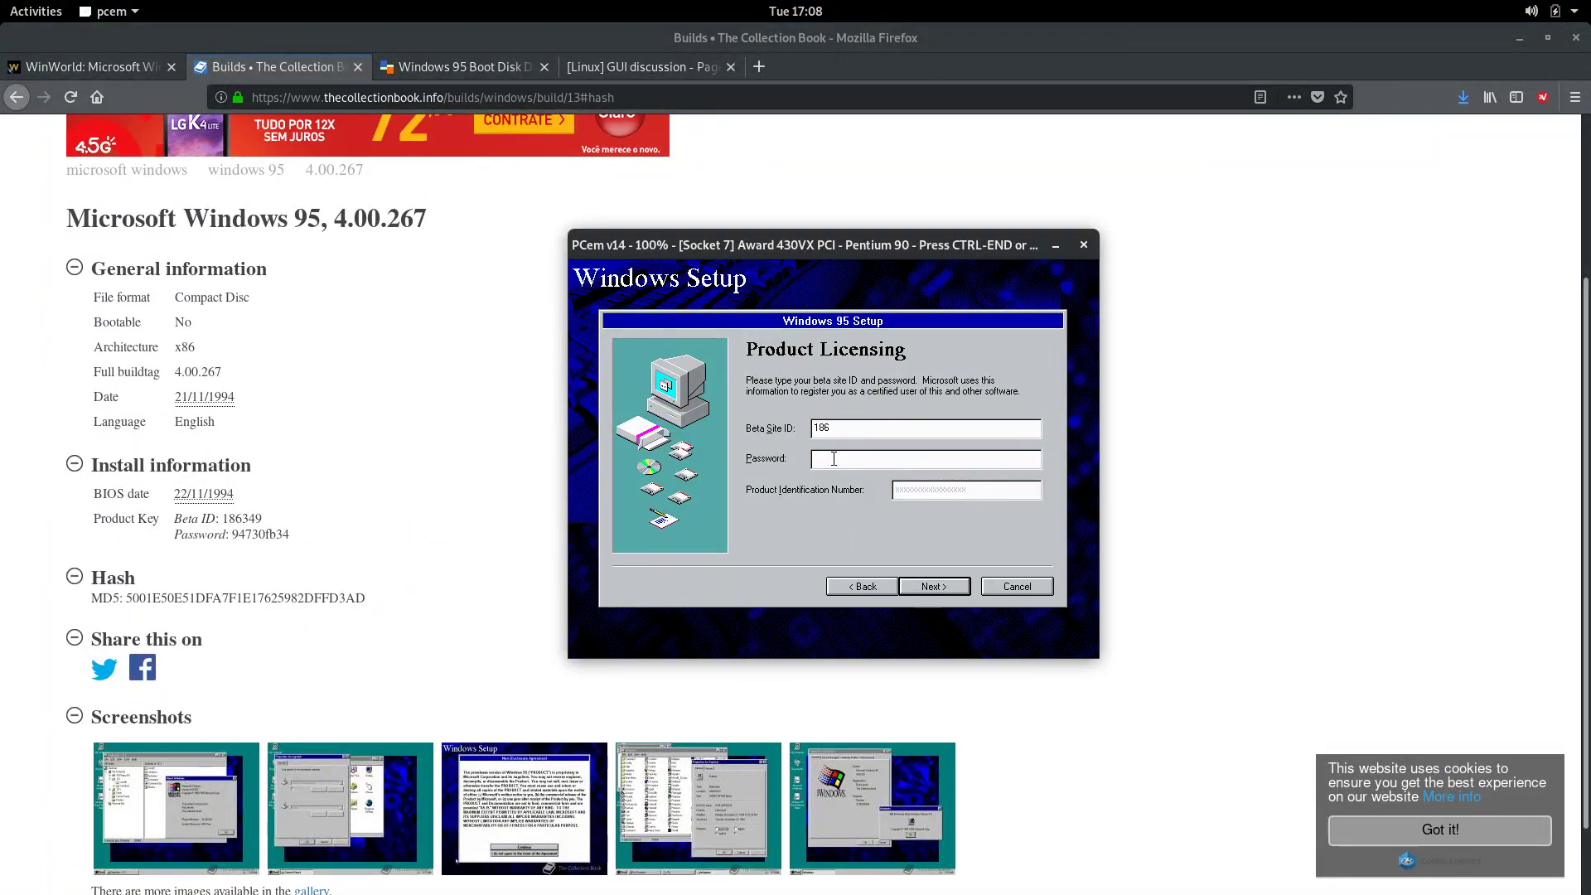
type("349")
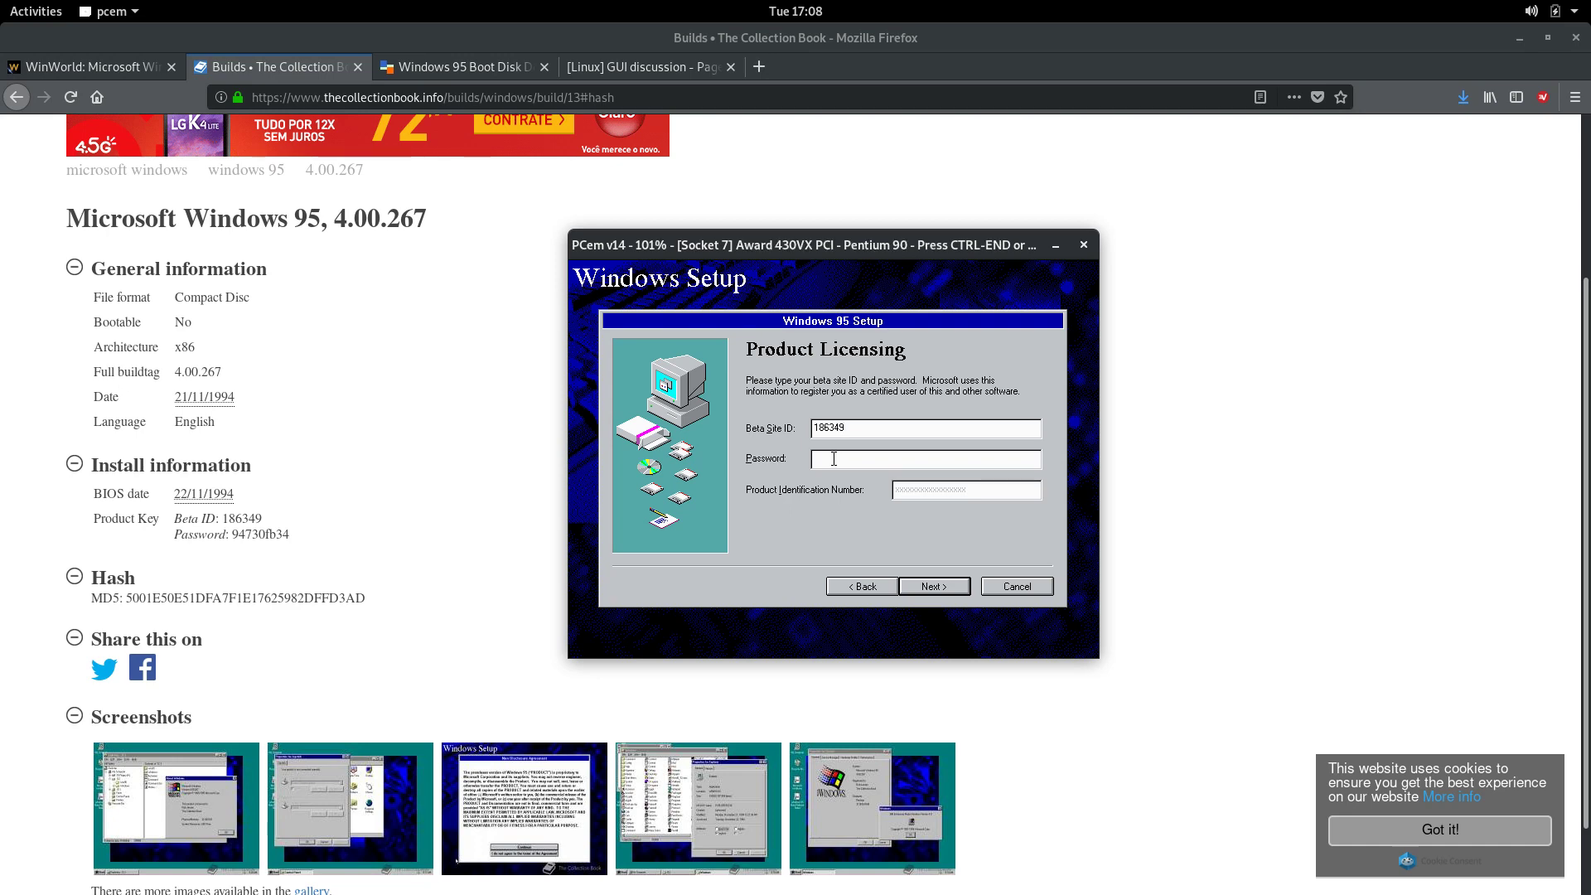
left_click(833, 458)
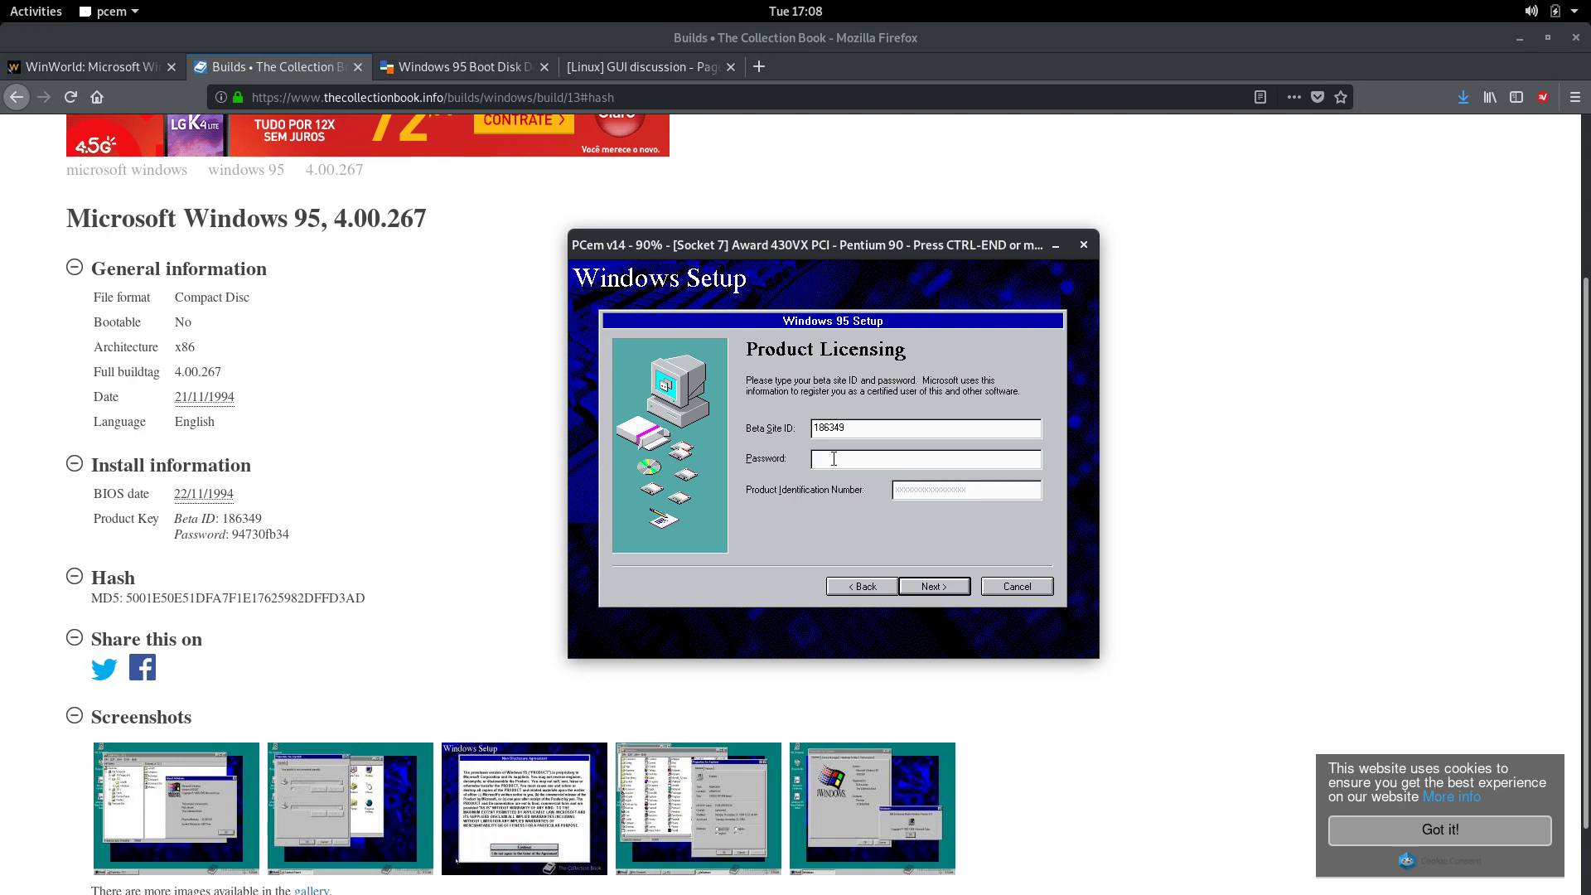
type("94730f")
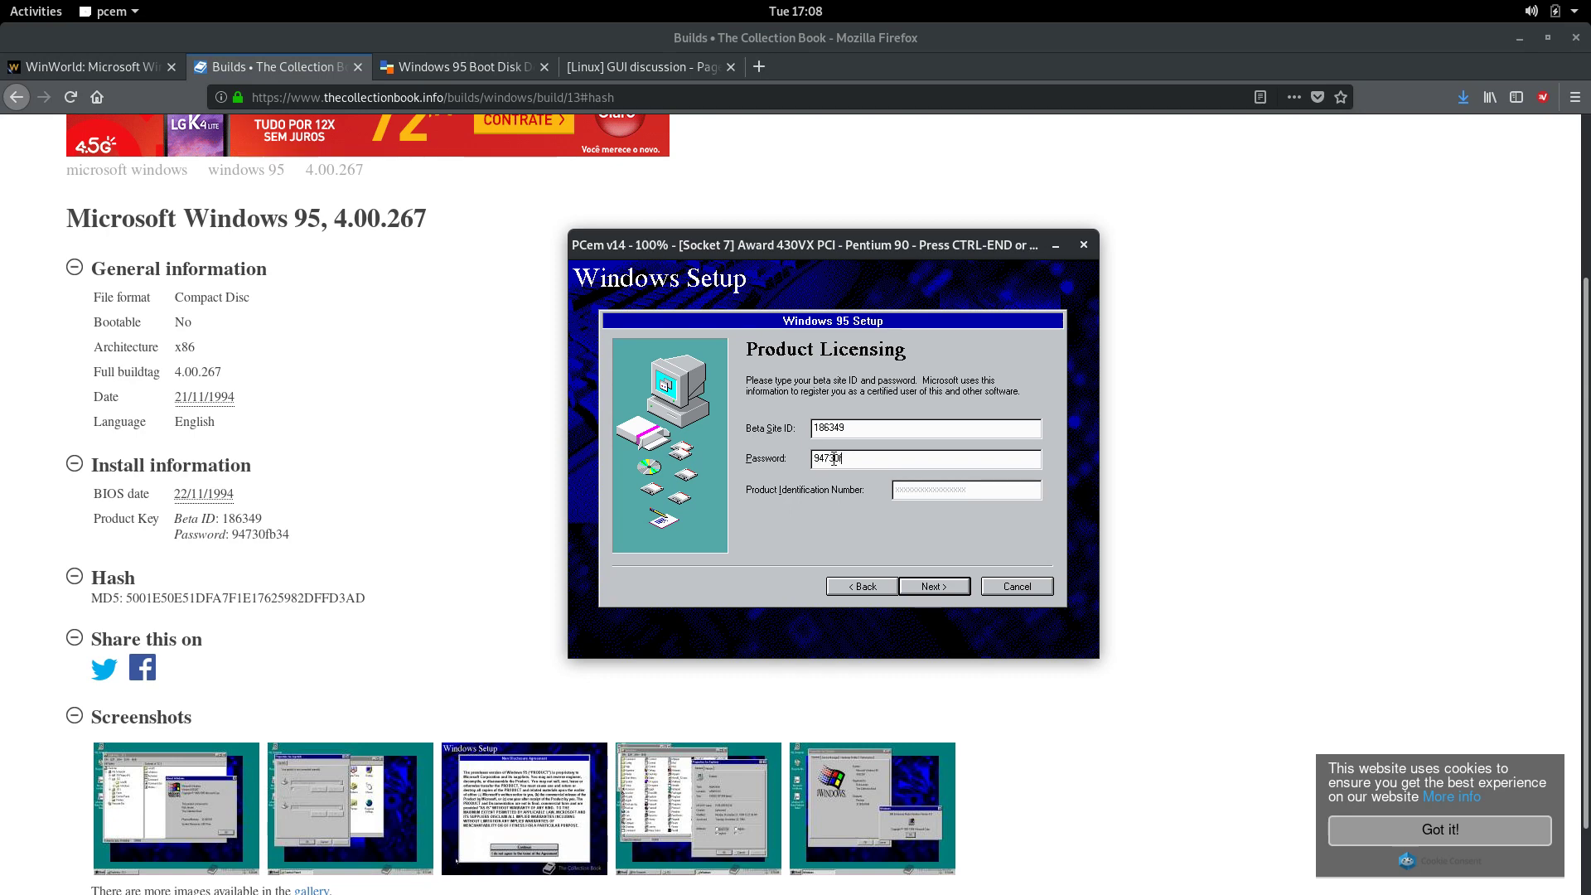
type("b34")
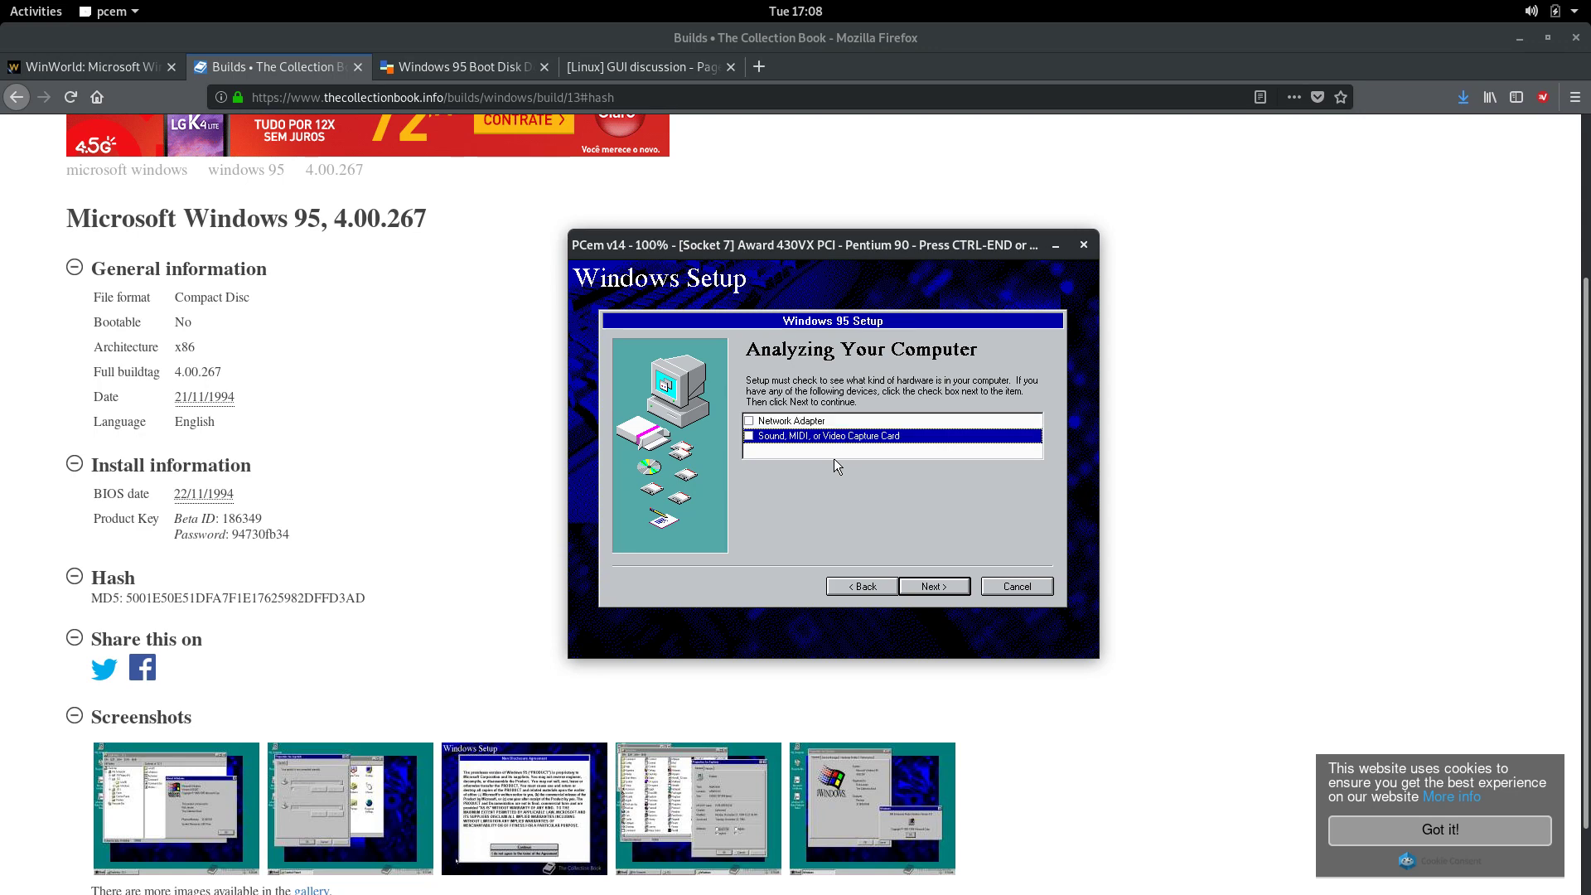
Start Setup's hardware detection and wait for the Windows Components page.
key("Return")
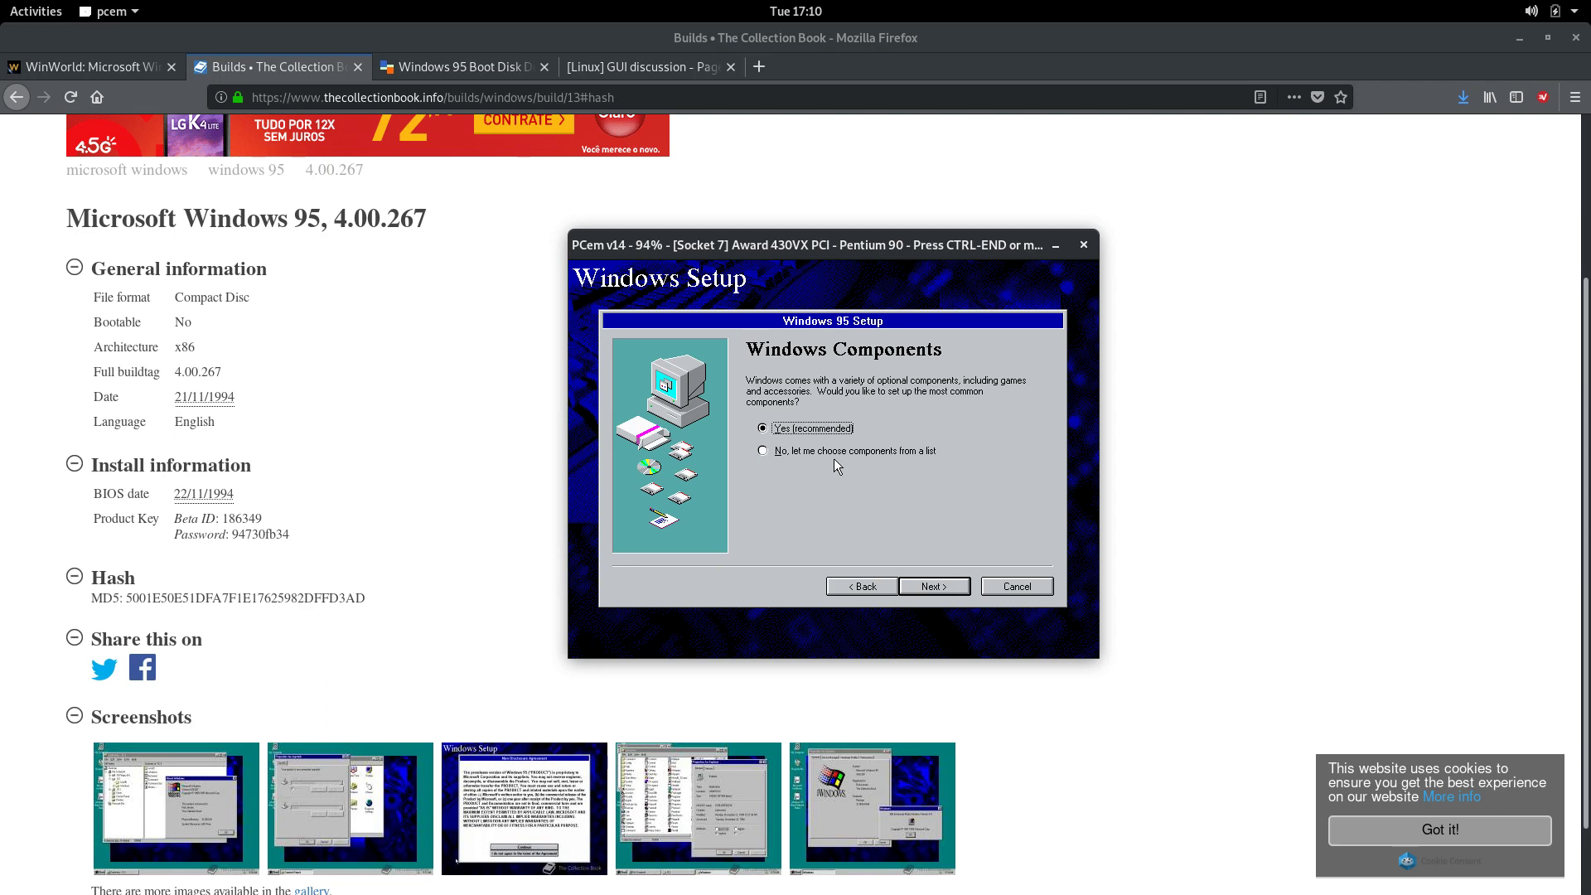
Accept the recommended components, decline the startup disk, and start copying files.
key("Return")
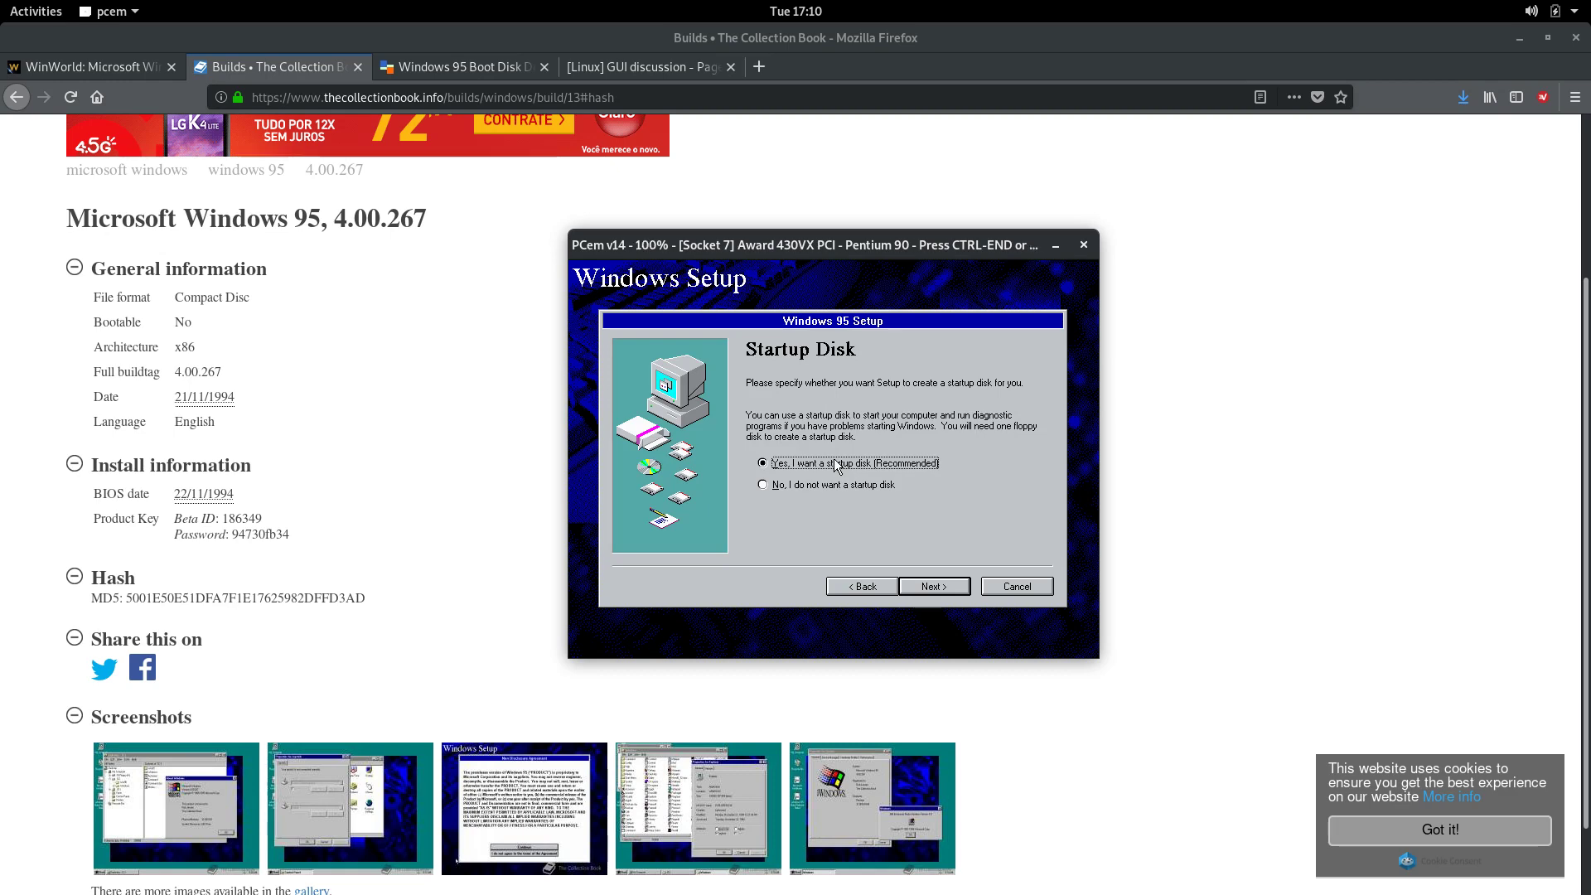
key("Down")
key("Return")
key("Return")
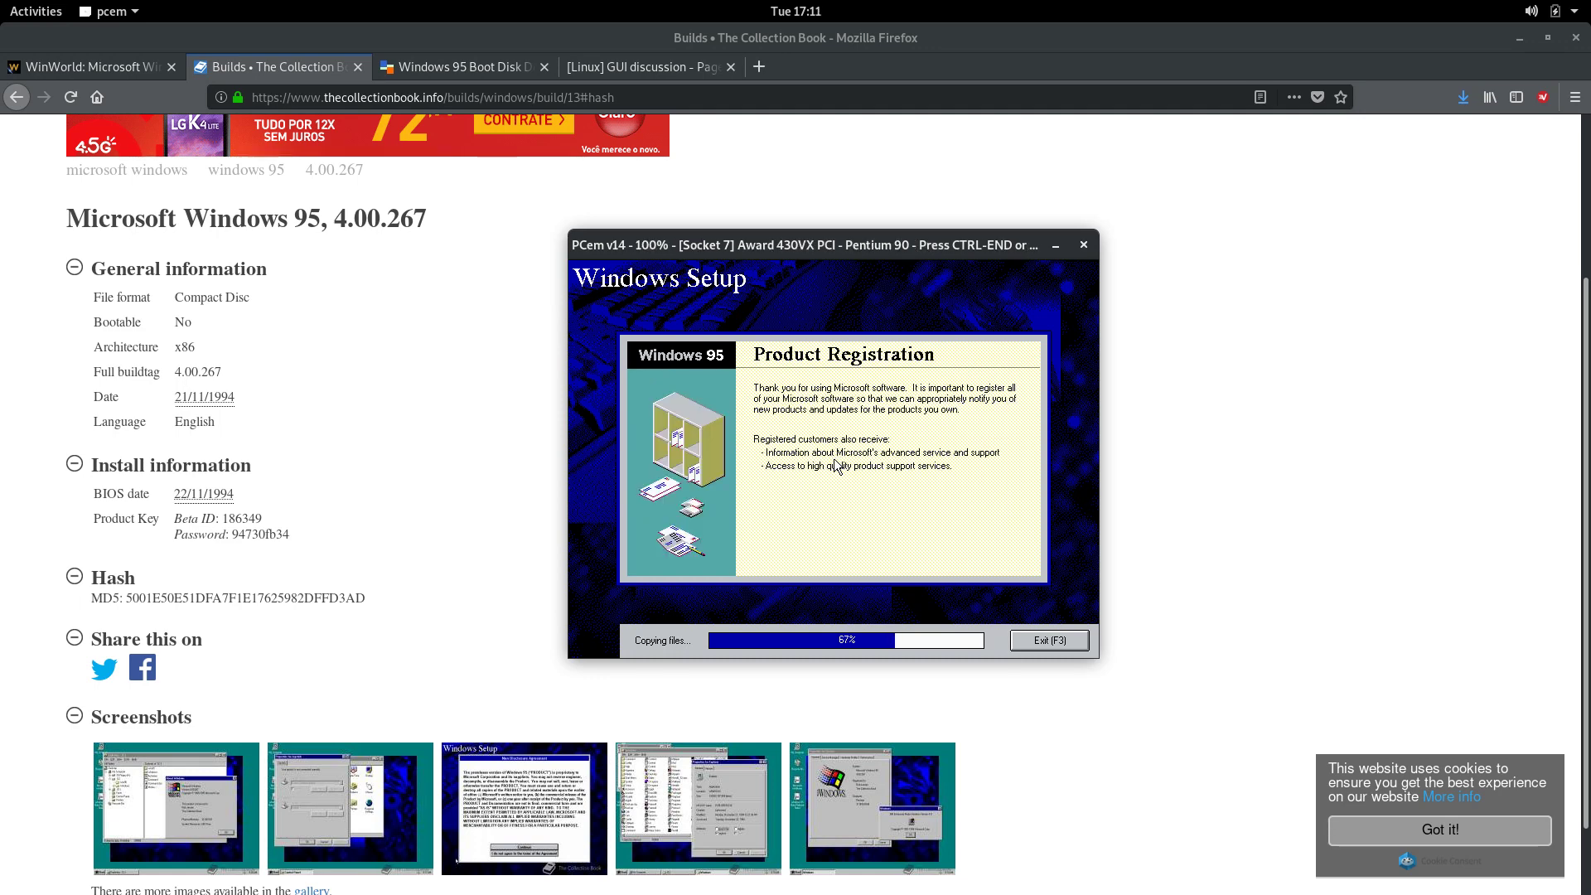
Browse PCem's Video, CD-ROM and Disc menus without changing anything while files copy.
right_click(763, 448)
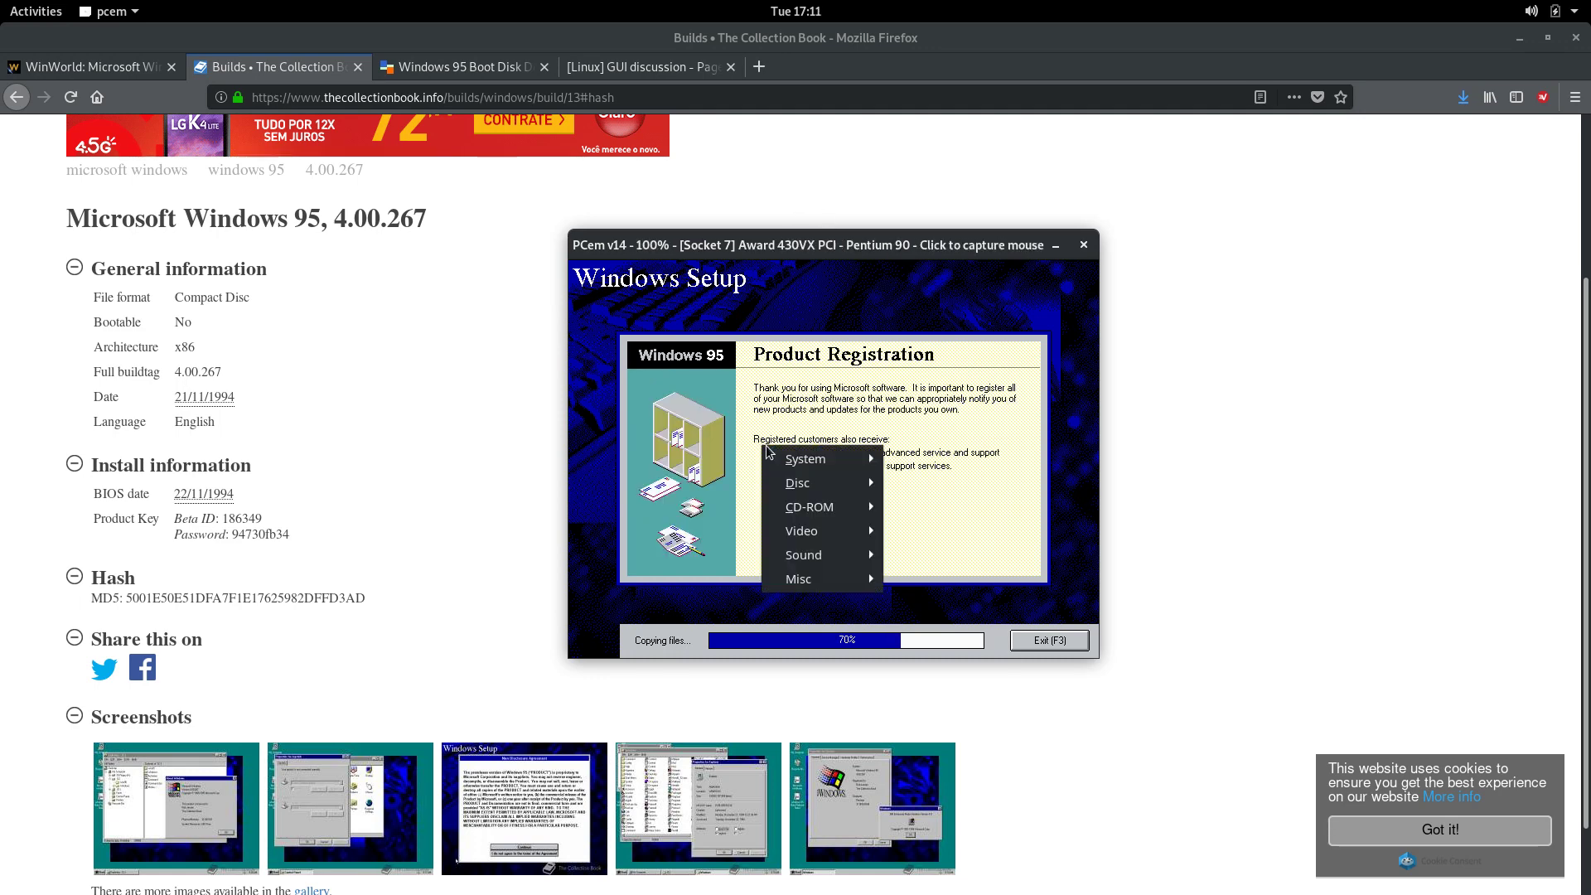
mouse_move(813, 585)
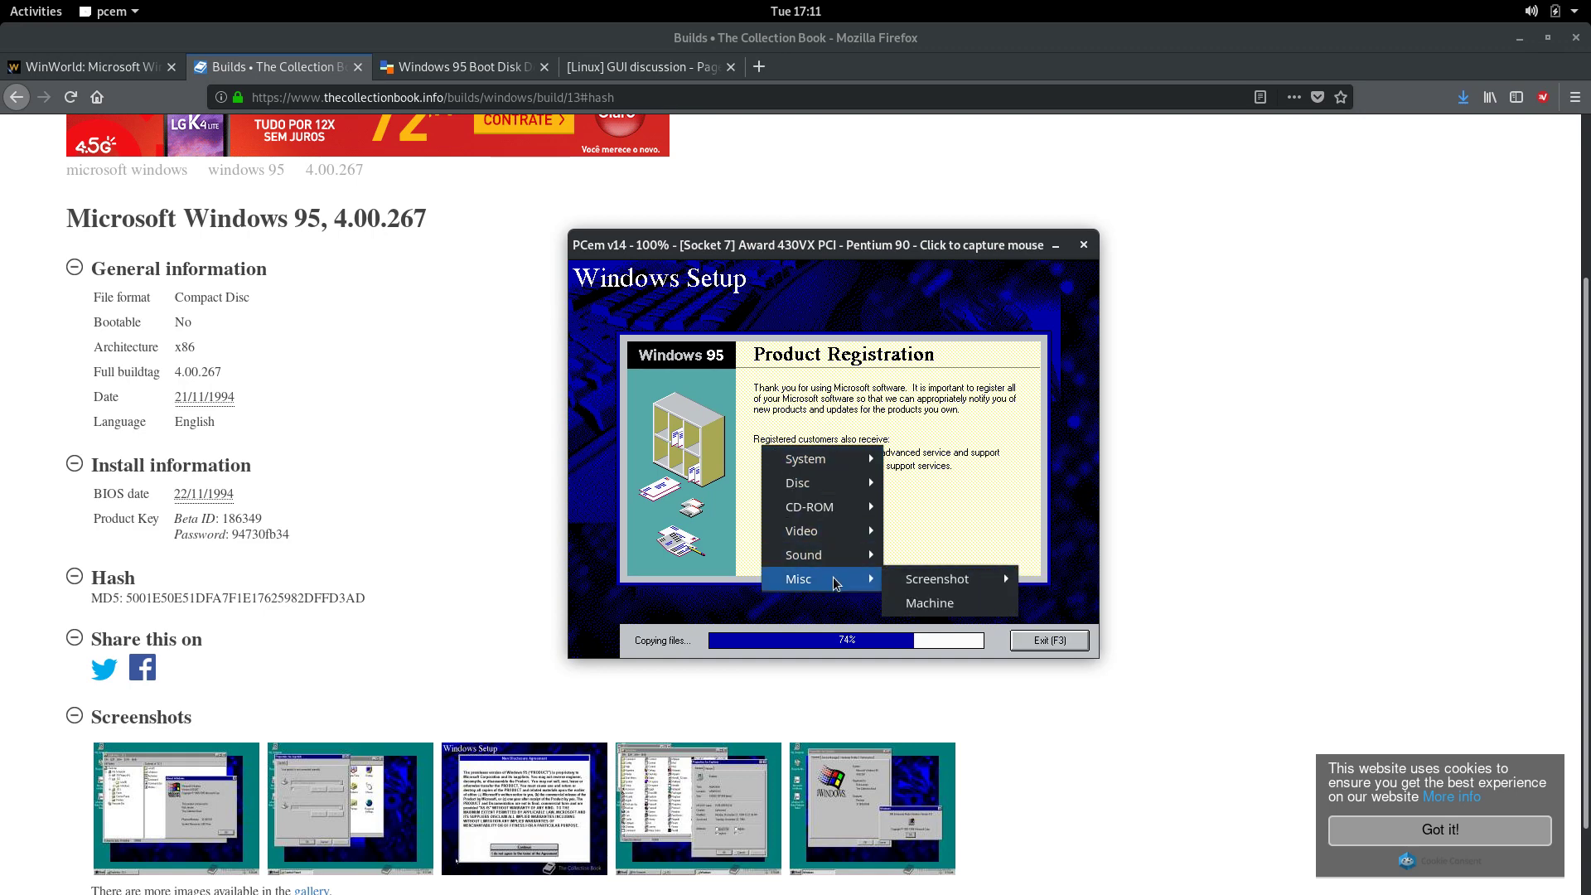
mouse_move(960, 585)
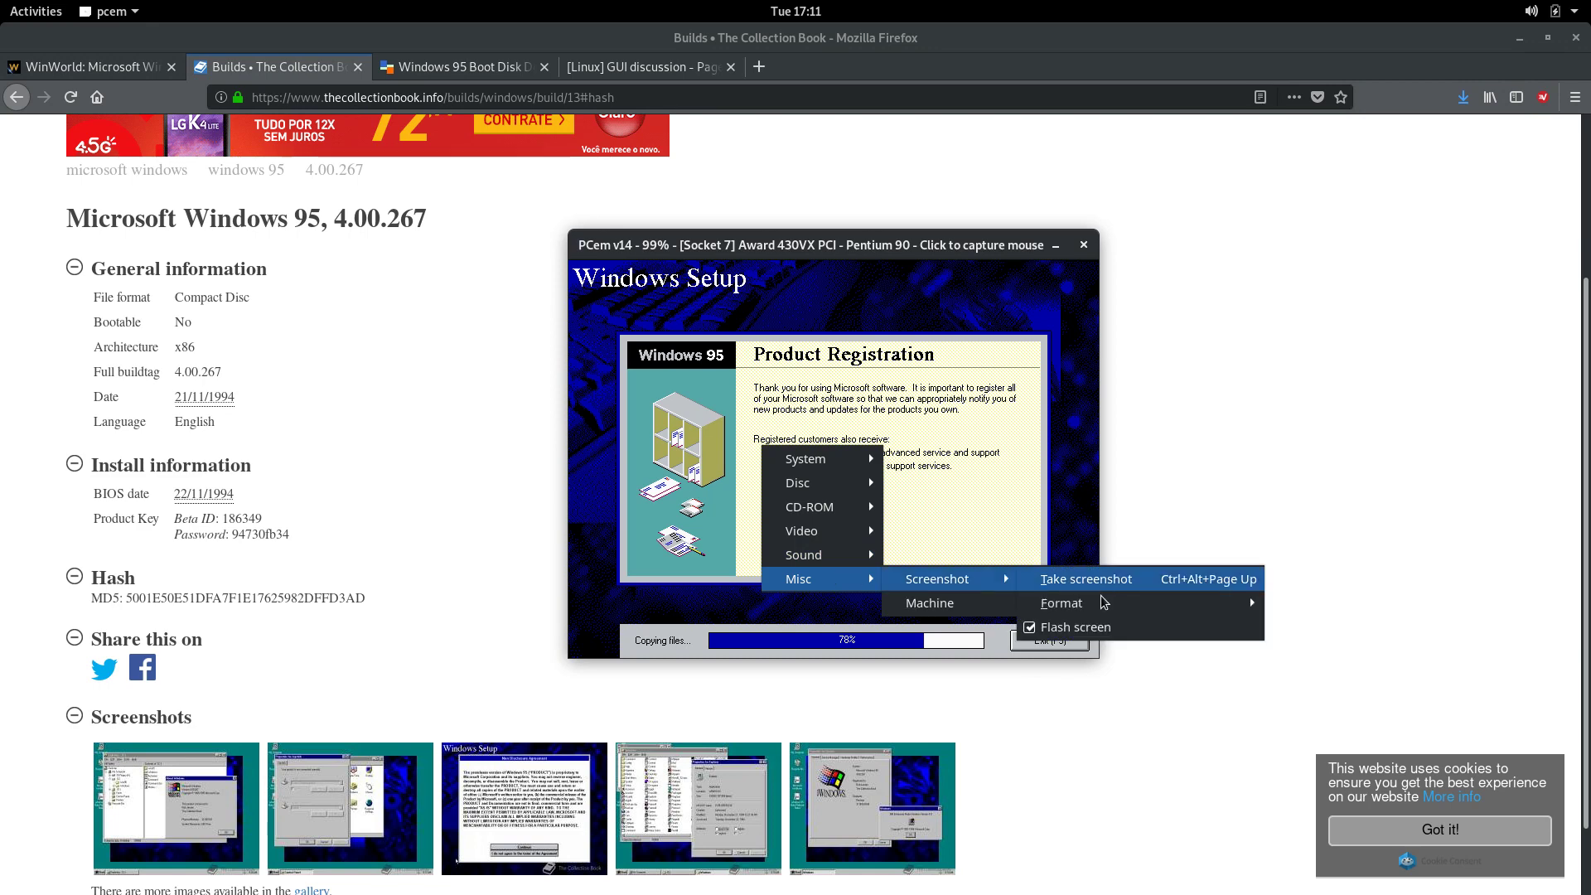
mouse_move(1099, 606)
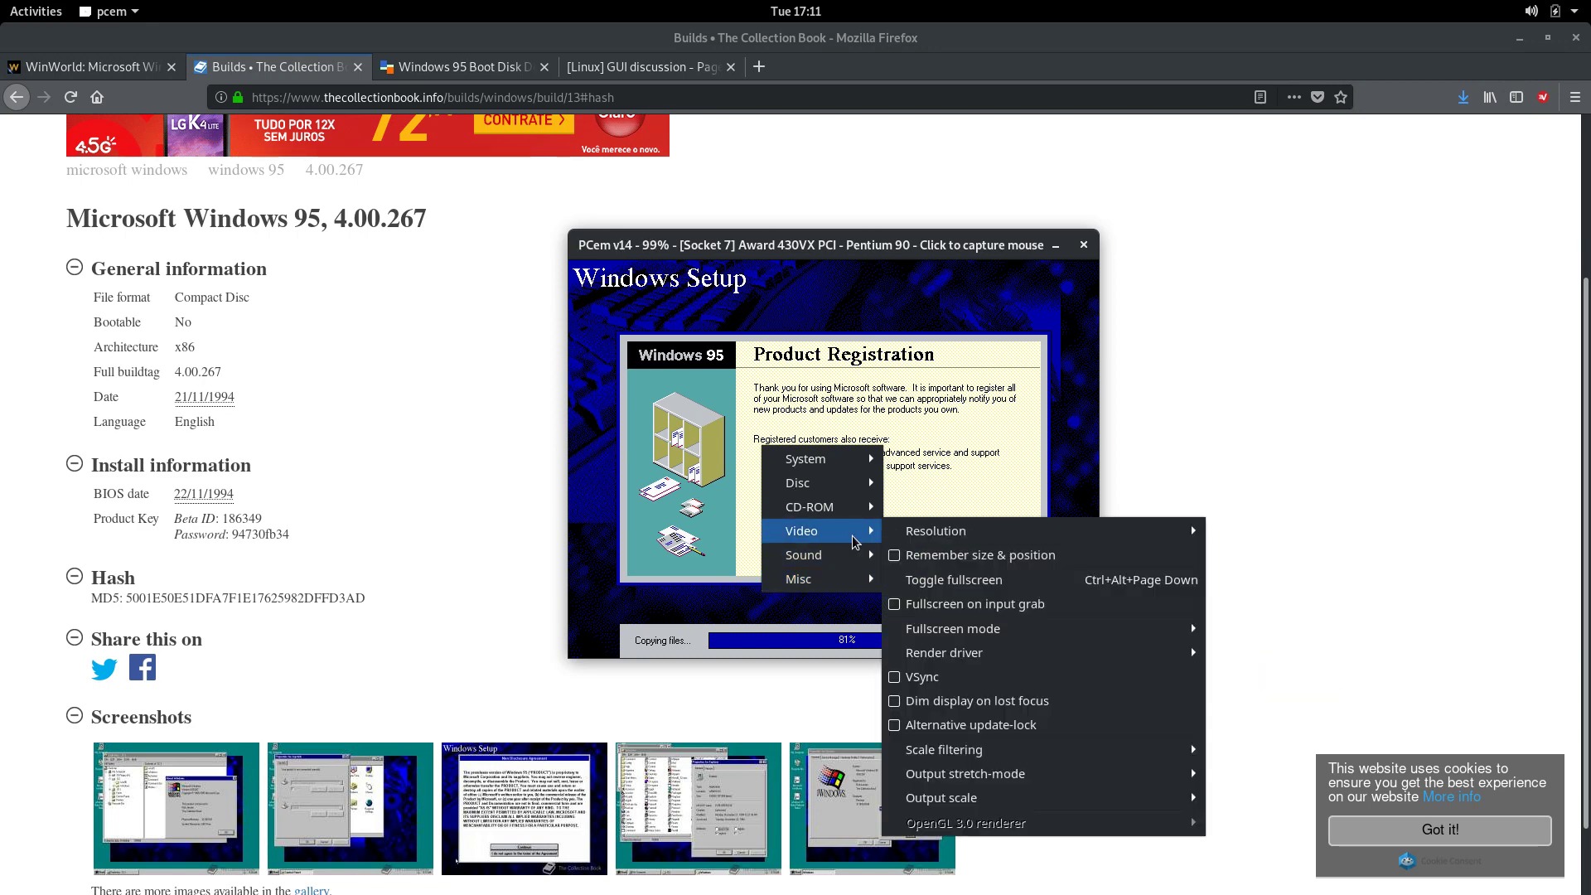
mouse_move(961, 631)
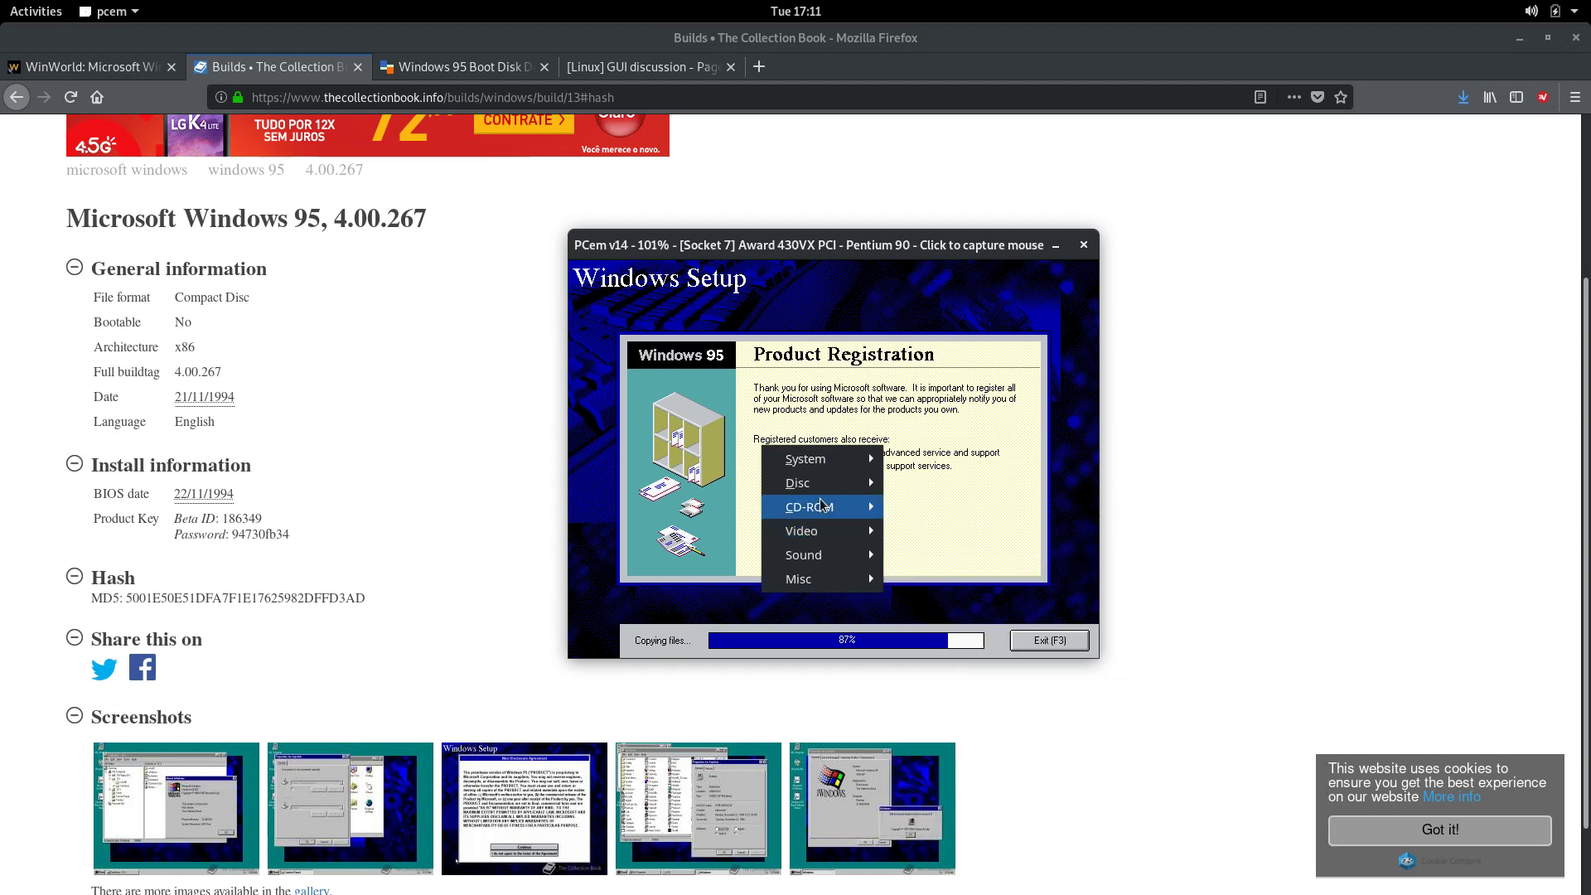
mouse_move(848, 487)
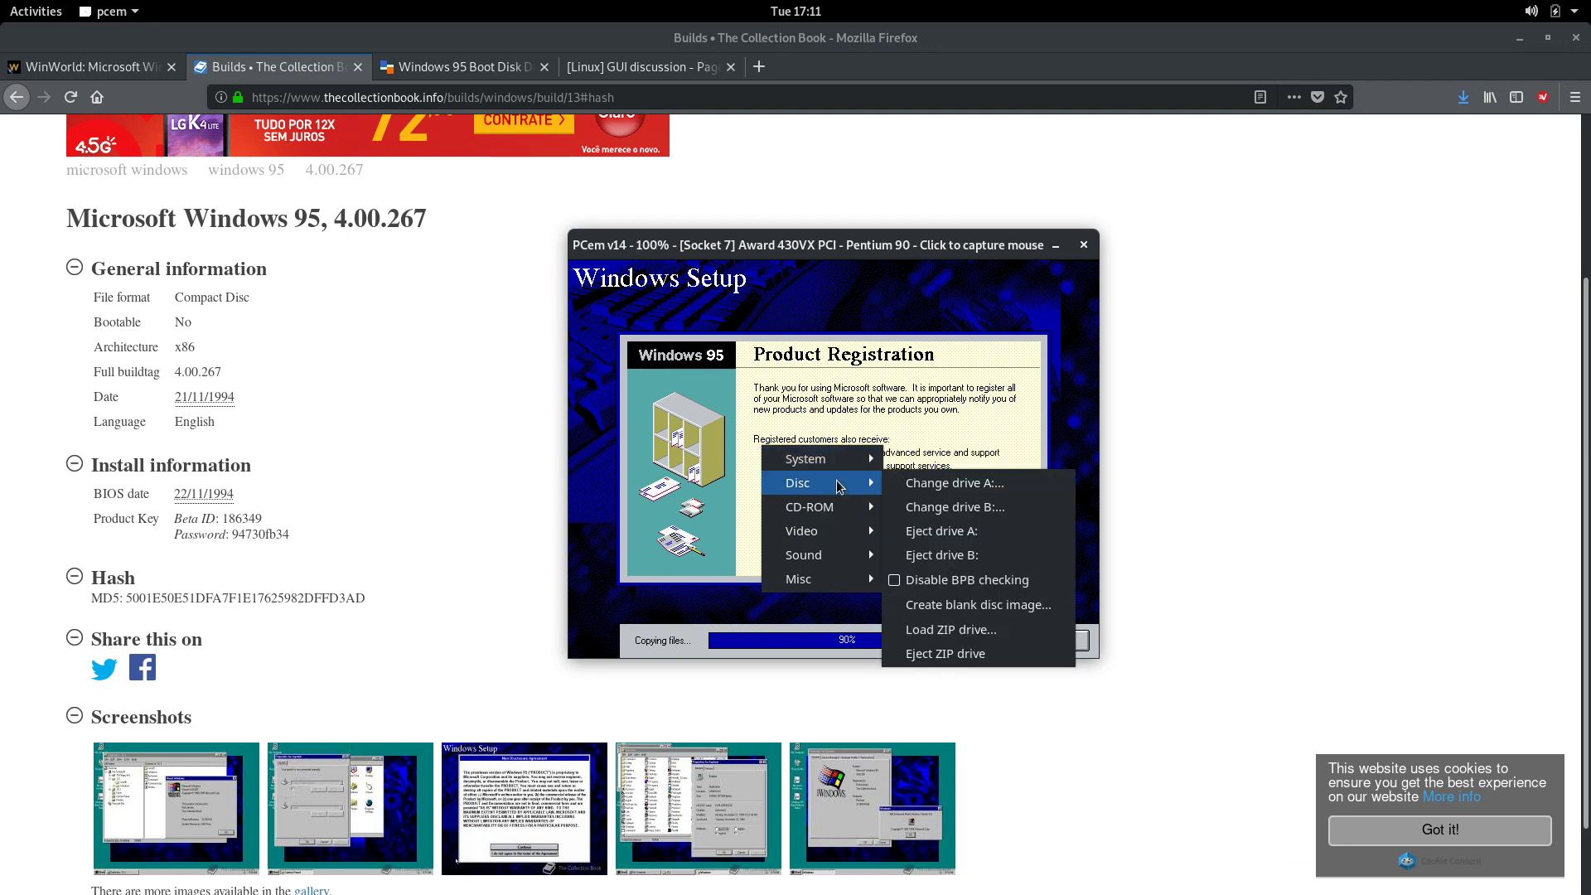
left_click(636, 571)
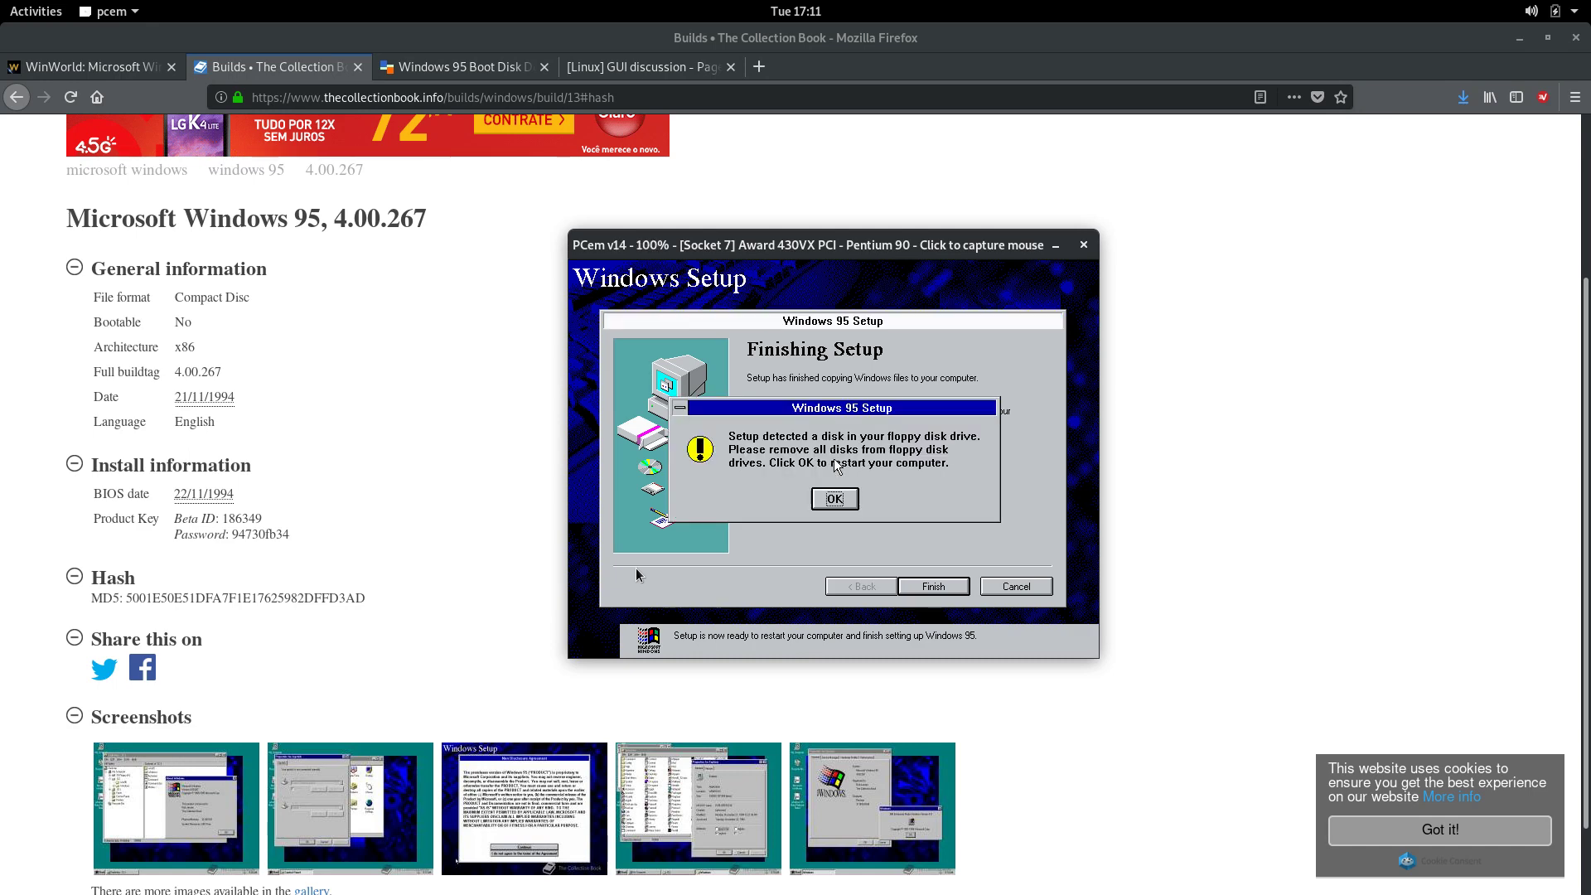
Eject the floppy from drive A: and confirm the restart.
right_click(713, 528)
mouse_move(761, 576)
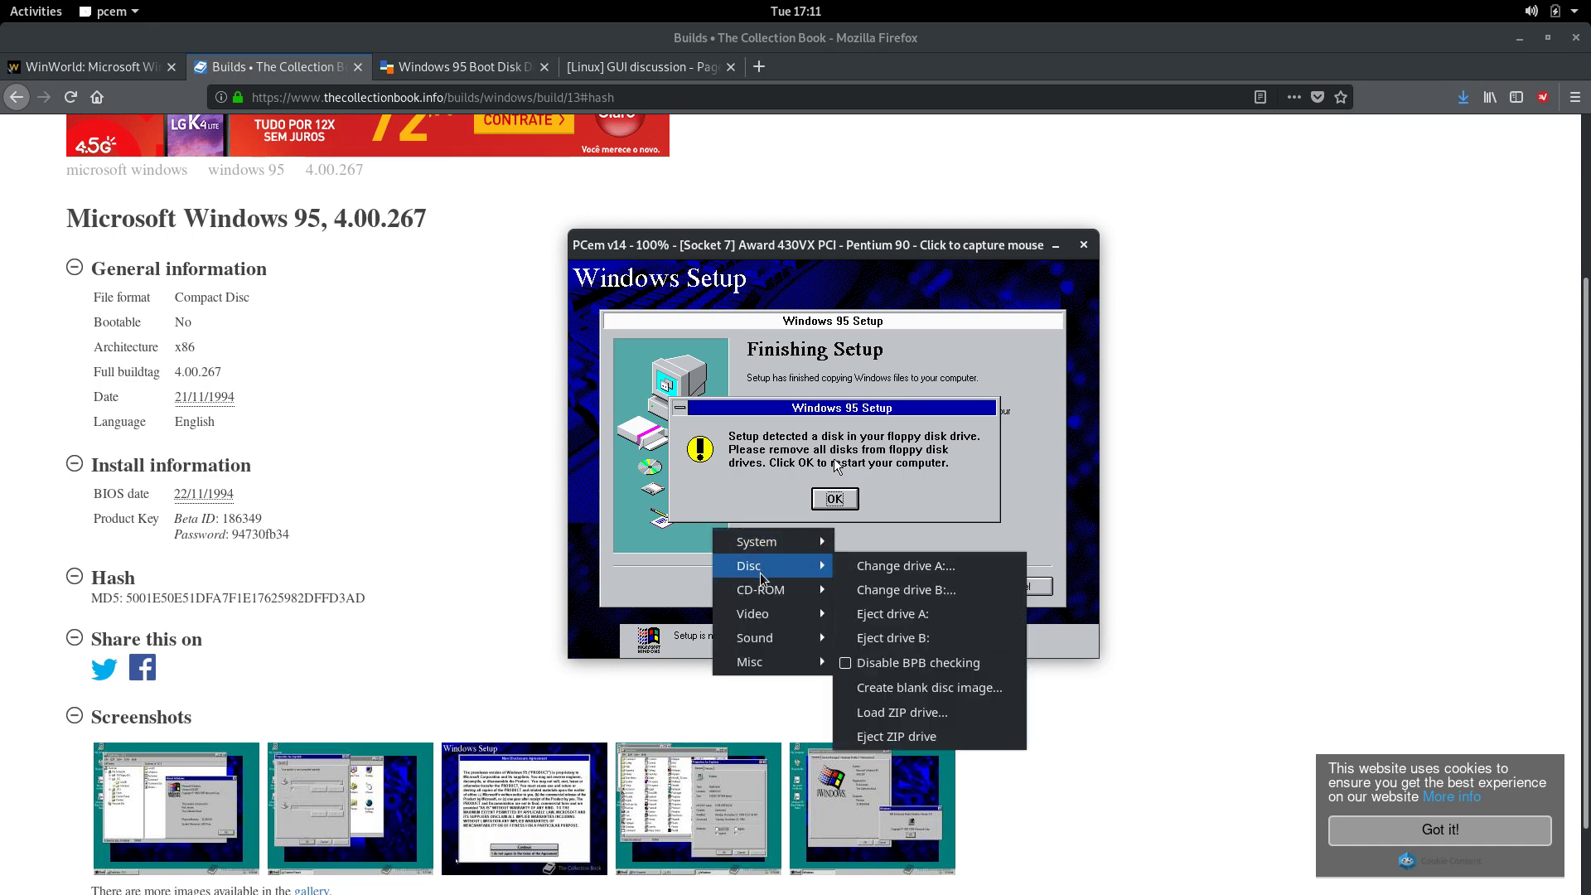
left_click(903, 621)
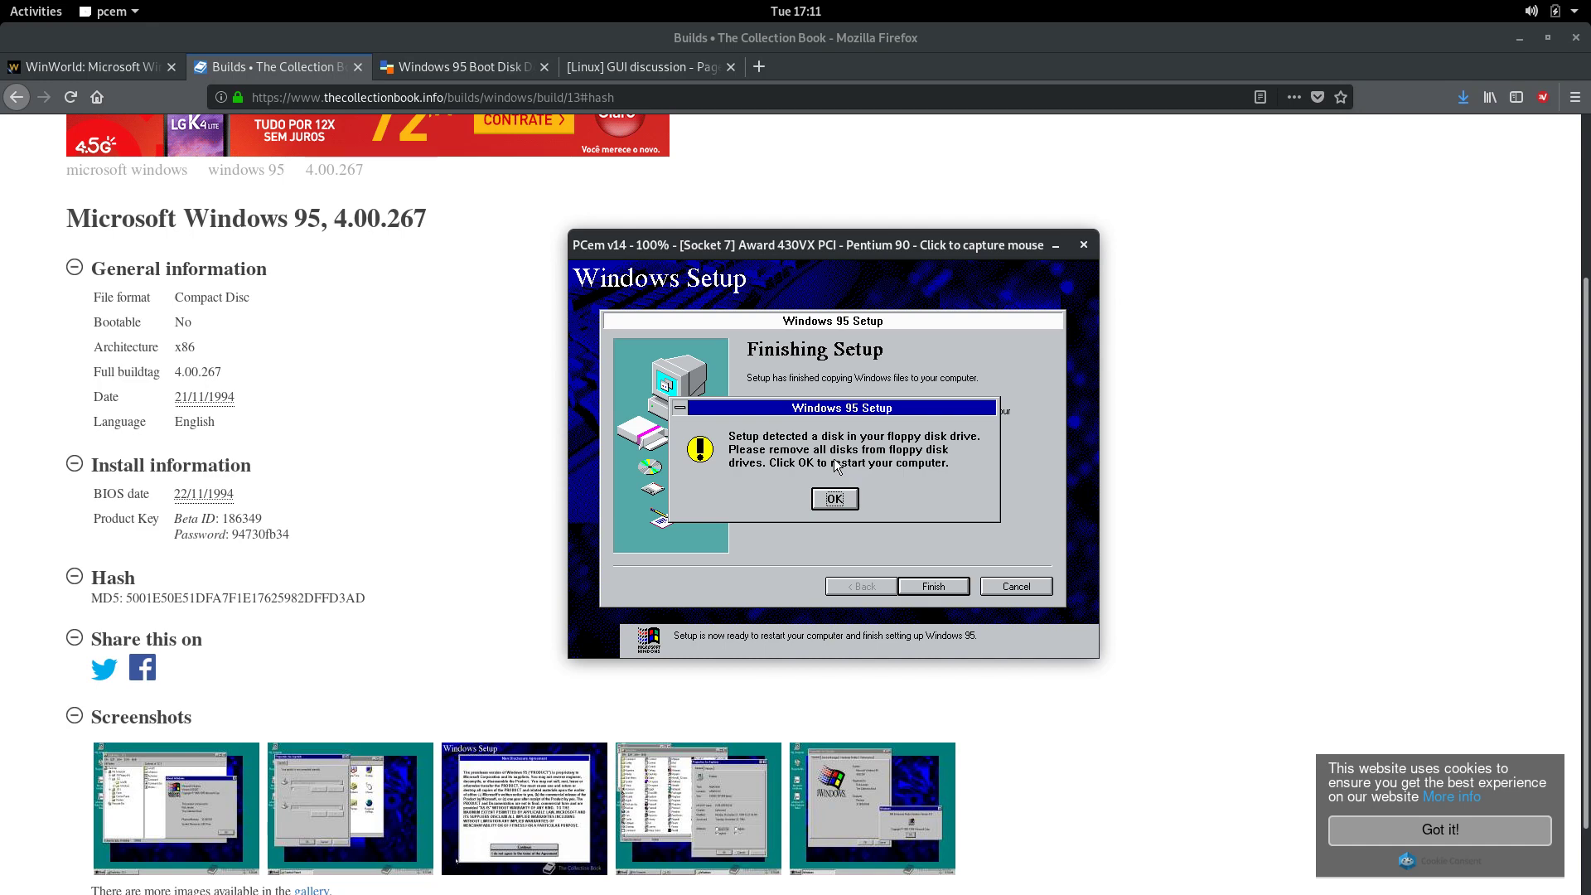
left_click(834, 498)
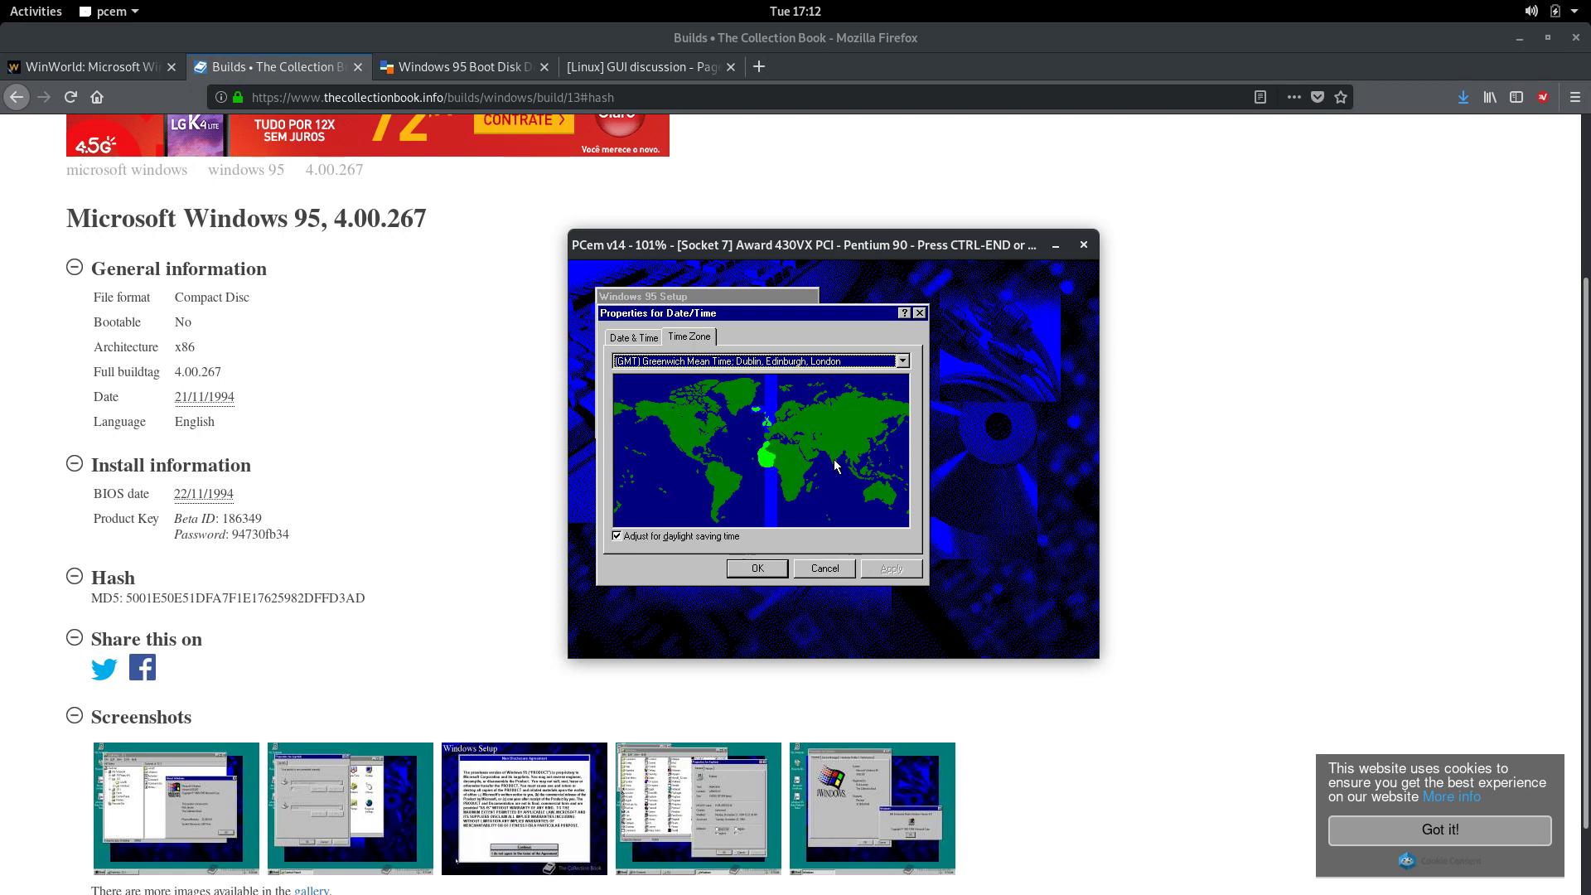
Accept the GMT time zone and advance the Add Printer Wizard to its manufacturer list.
key("Return")
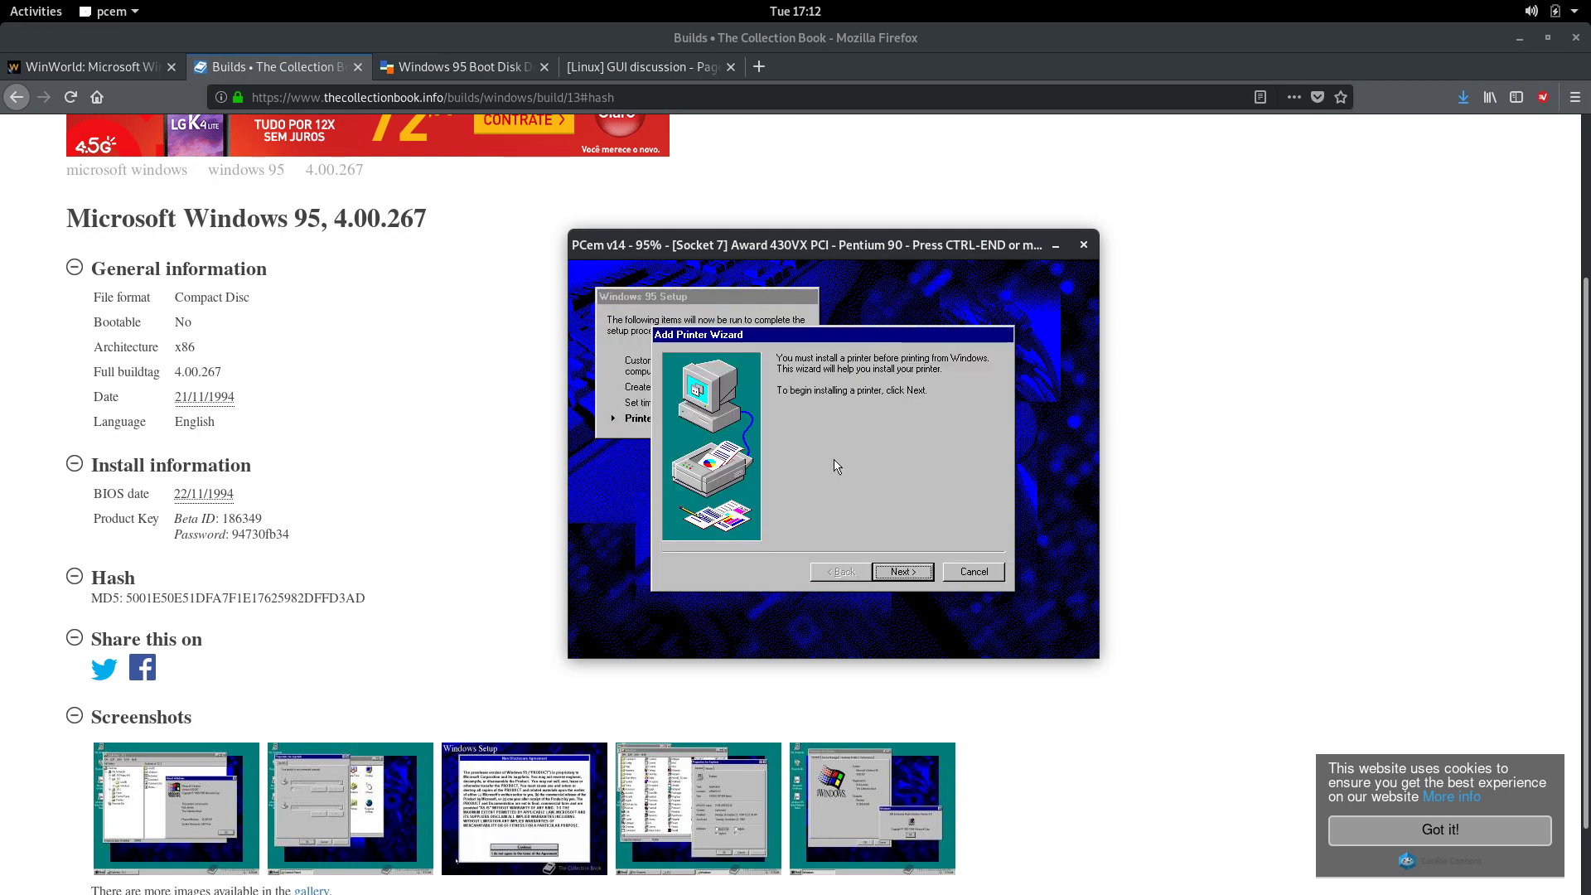
key("Return")
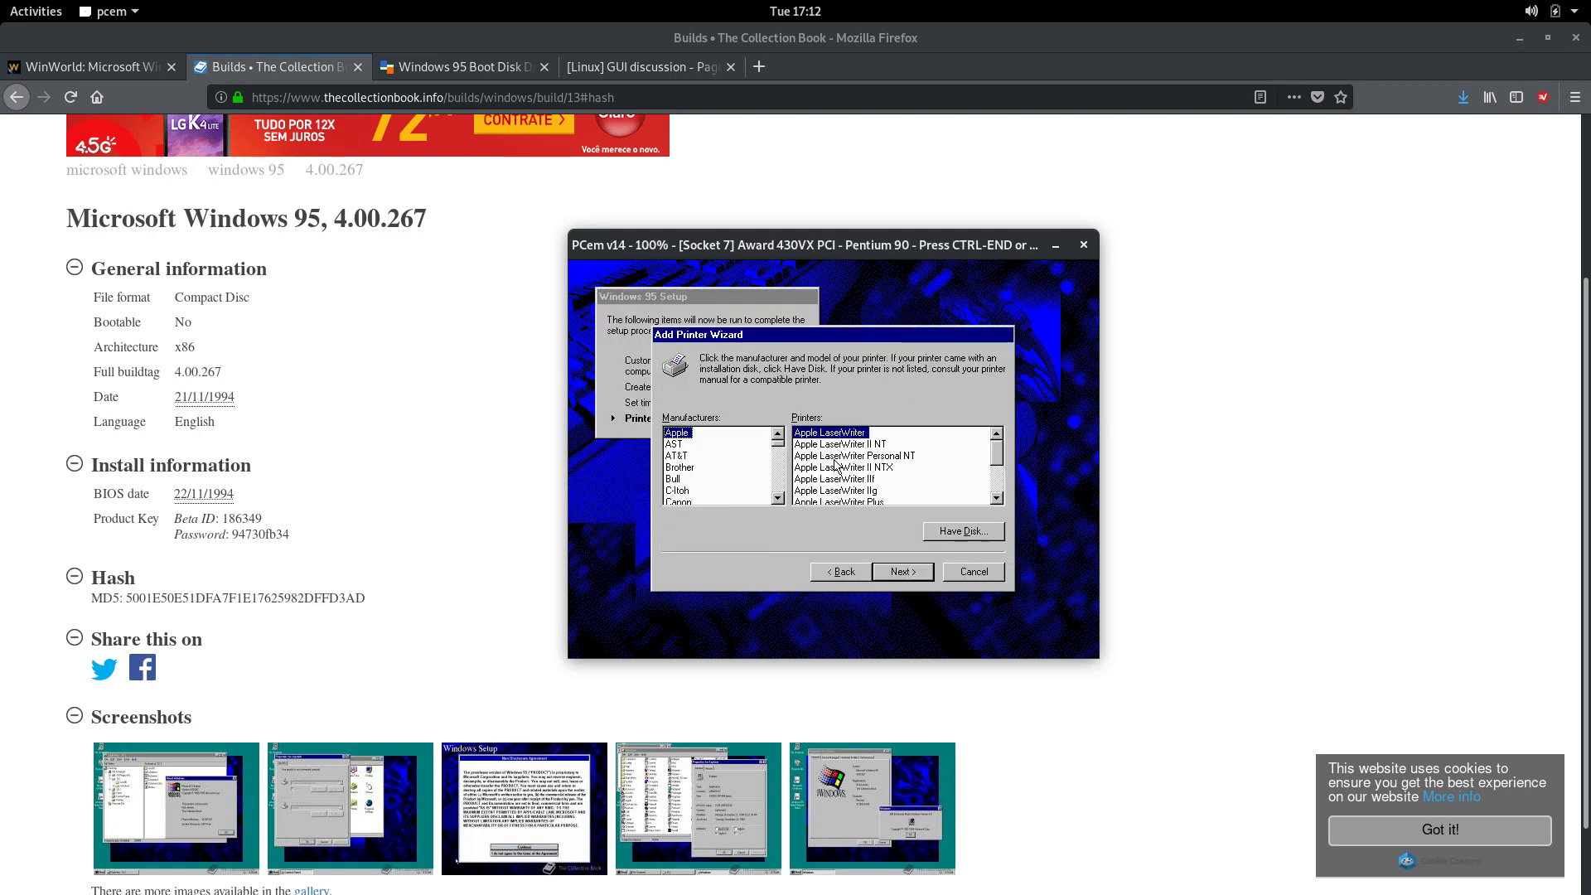
key("Down")
key("Down")
key("Down")
key("Down")
key("Down")
key("Down")
key("Down")
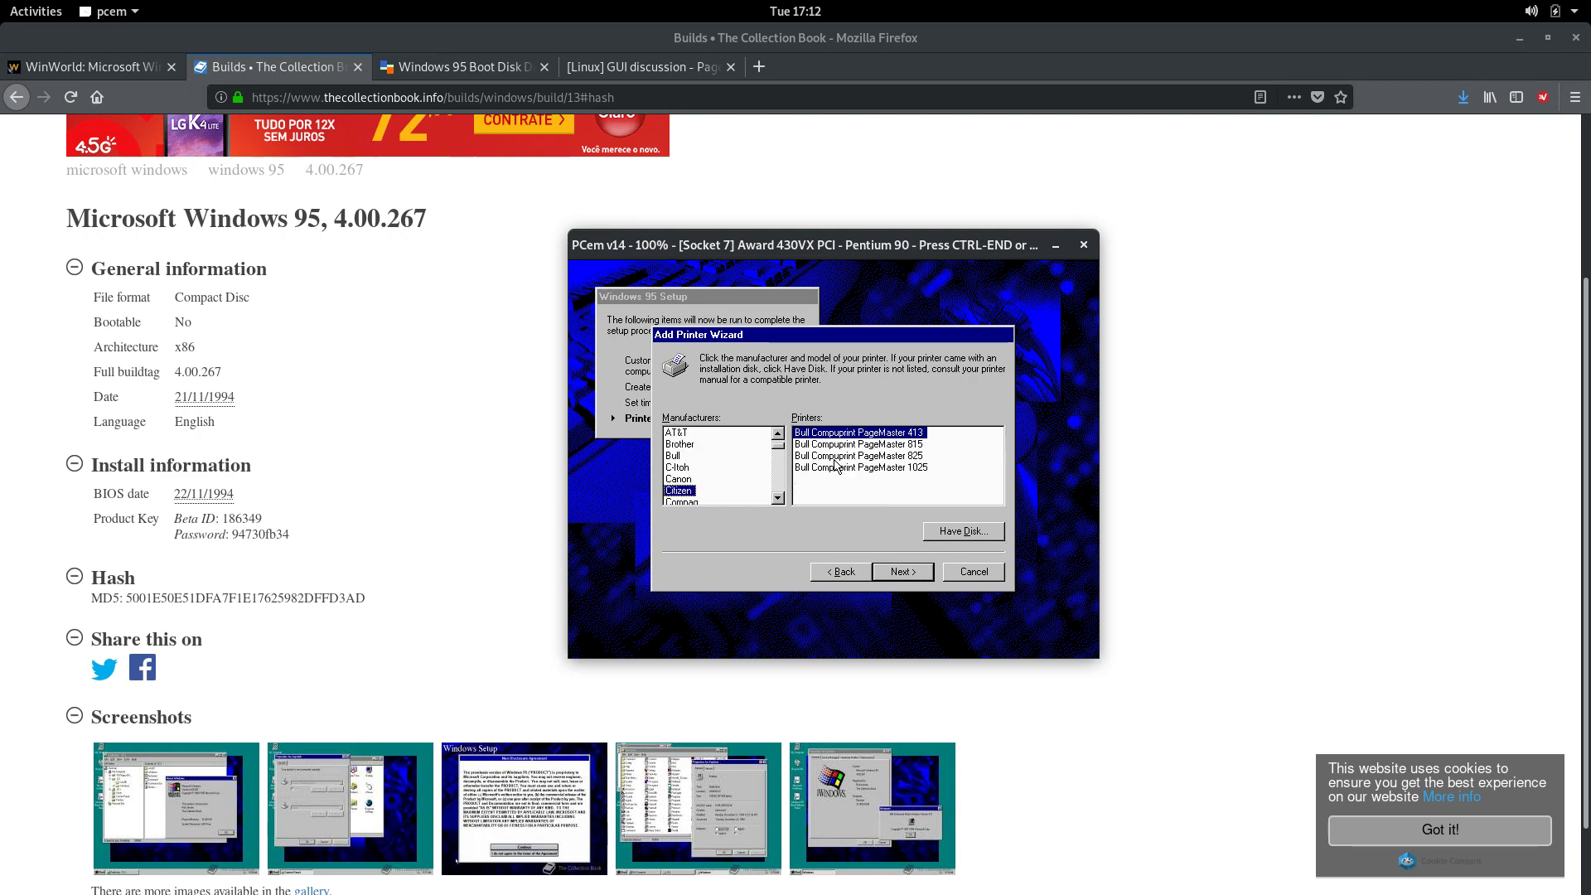
Browse the manufacturers down to Wang, skip printer installation, and restart the computer.
key("Down")
key("Down")
key("Down")
key("Down")
key("Down")
key("Down")
key("Down")
key("Down")
key("Down")
key("Down")
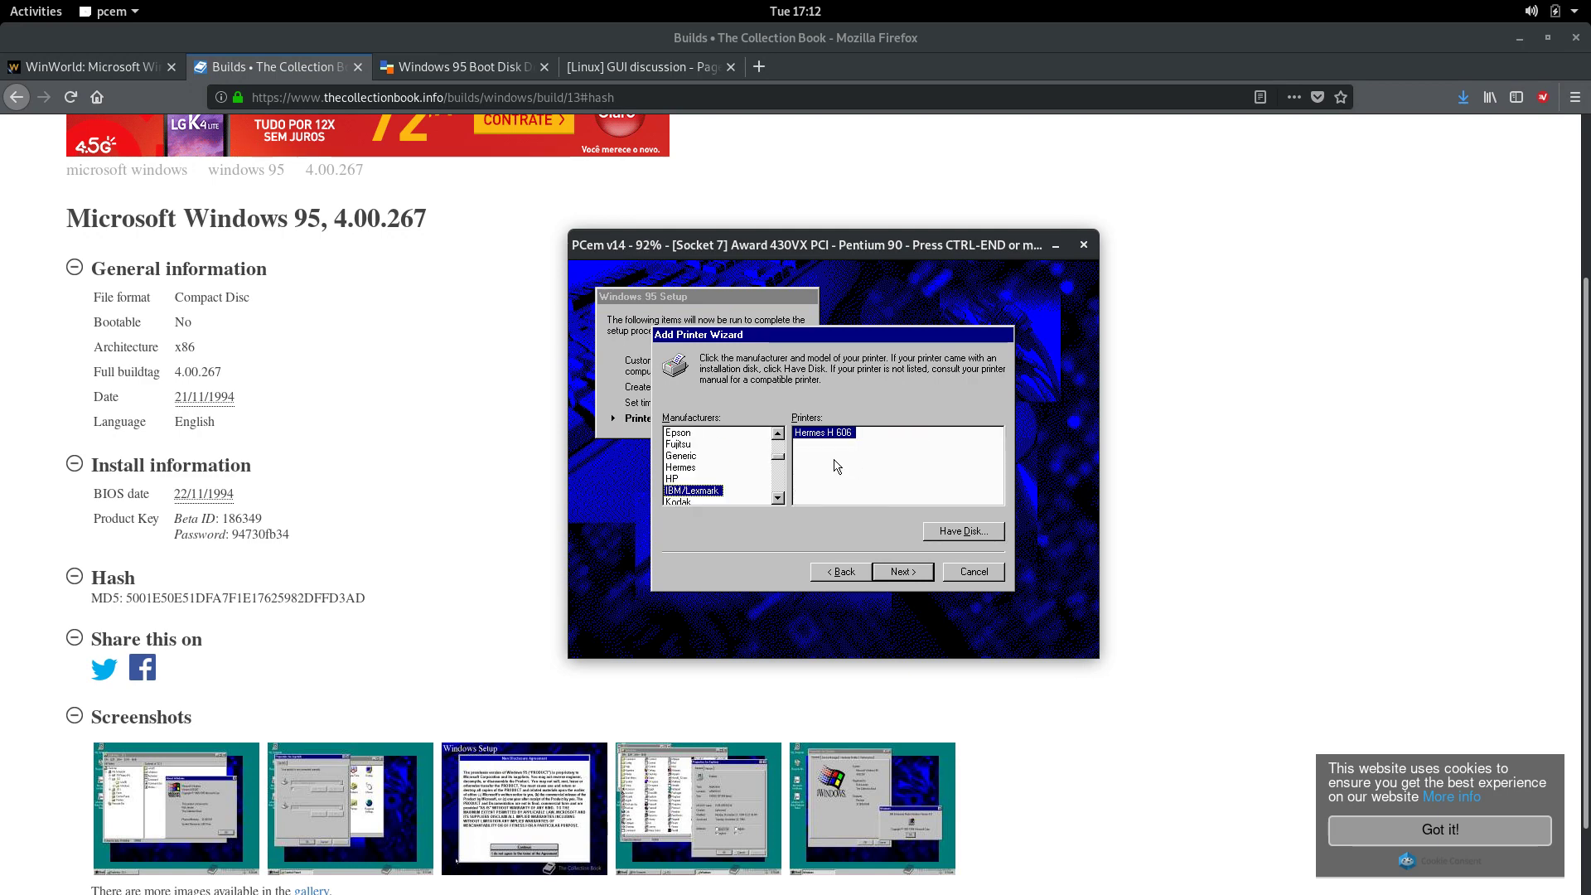
key("Down")
key("Down")
key("Down")
key("Down")
key("Down")
key("Down")
key("Down")
key("Down")
key("Down")
key("Down")
key("Down")
key("Down")
key("Down")
key("Down")
key("Down")
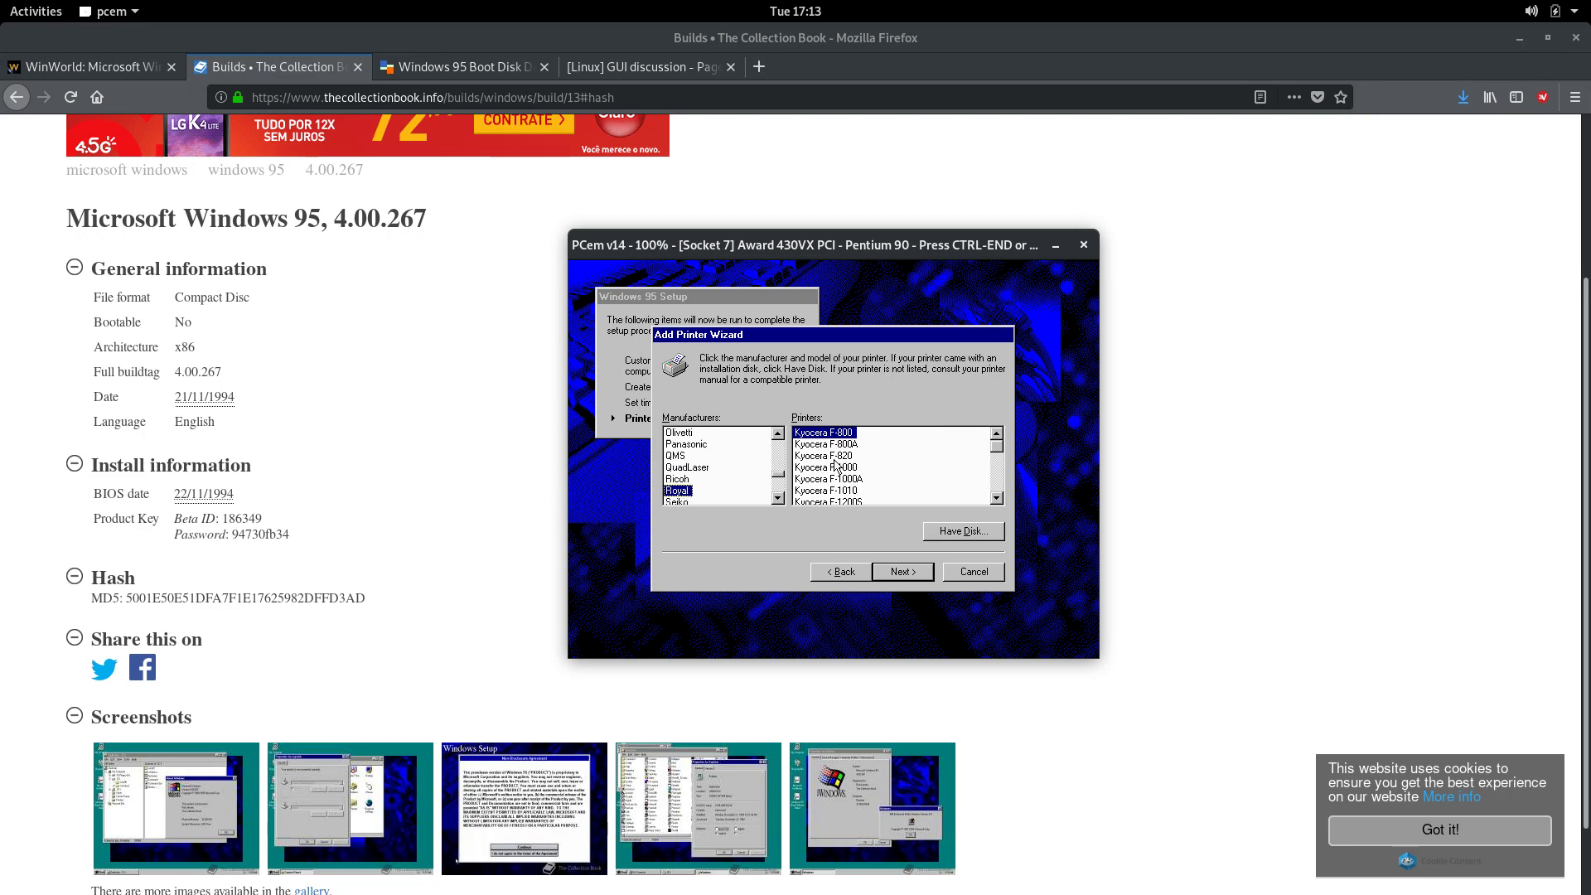
key("Down")
key("Down")
key("Down")
key("Down")
key("Down")
key("Down")
key("Down")
key("Down")
key("Down")
key("Down")
key("Down")
key("Down")
key("Down")
key("Down")
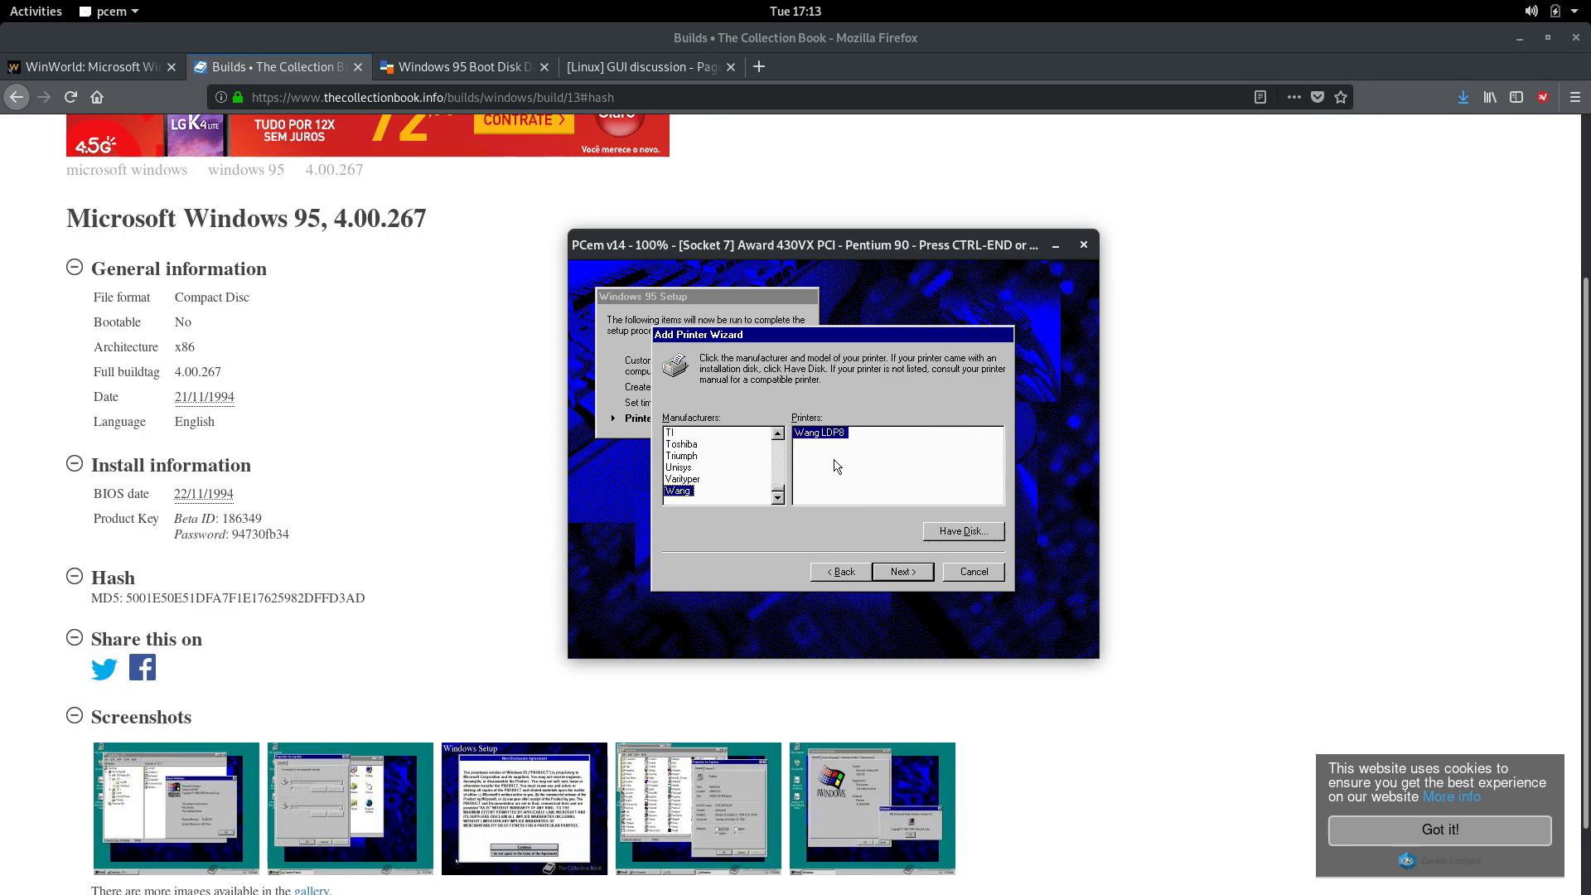
key("Escape")
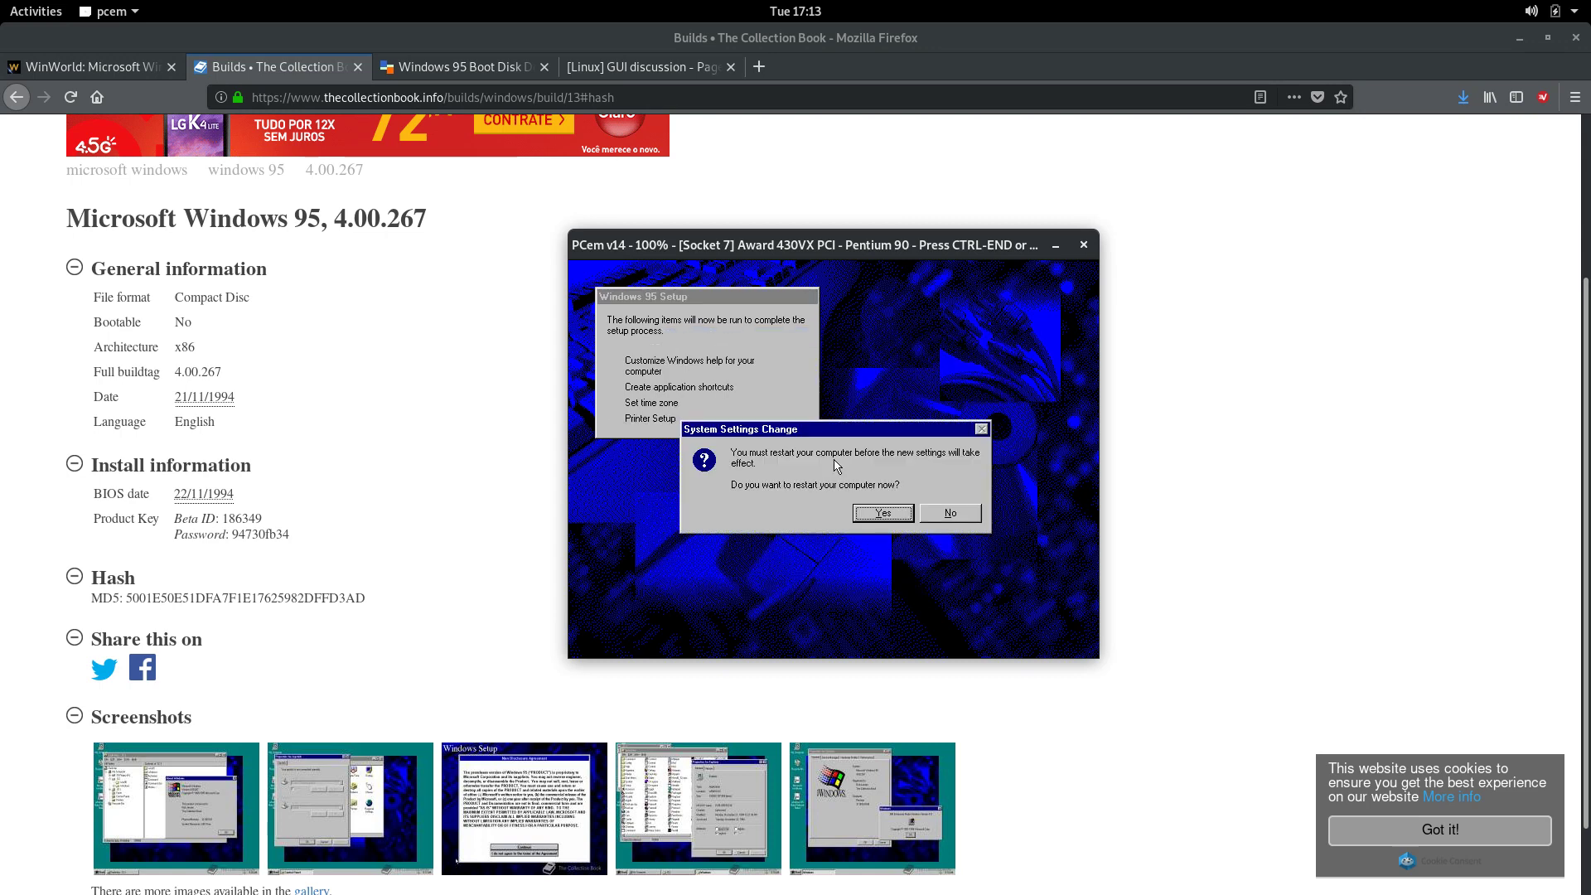
key("Return")
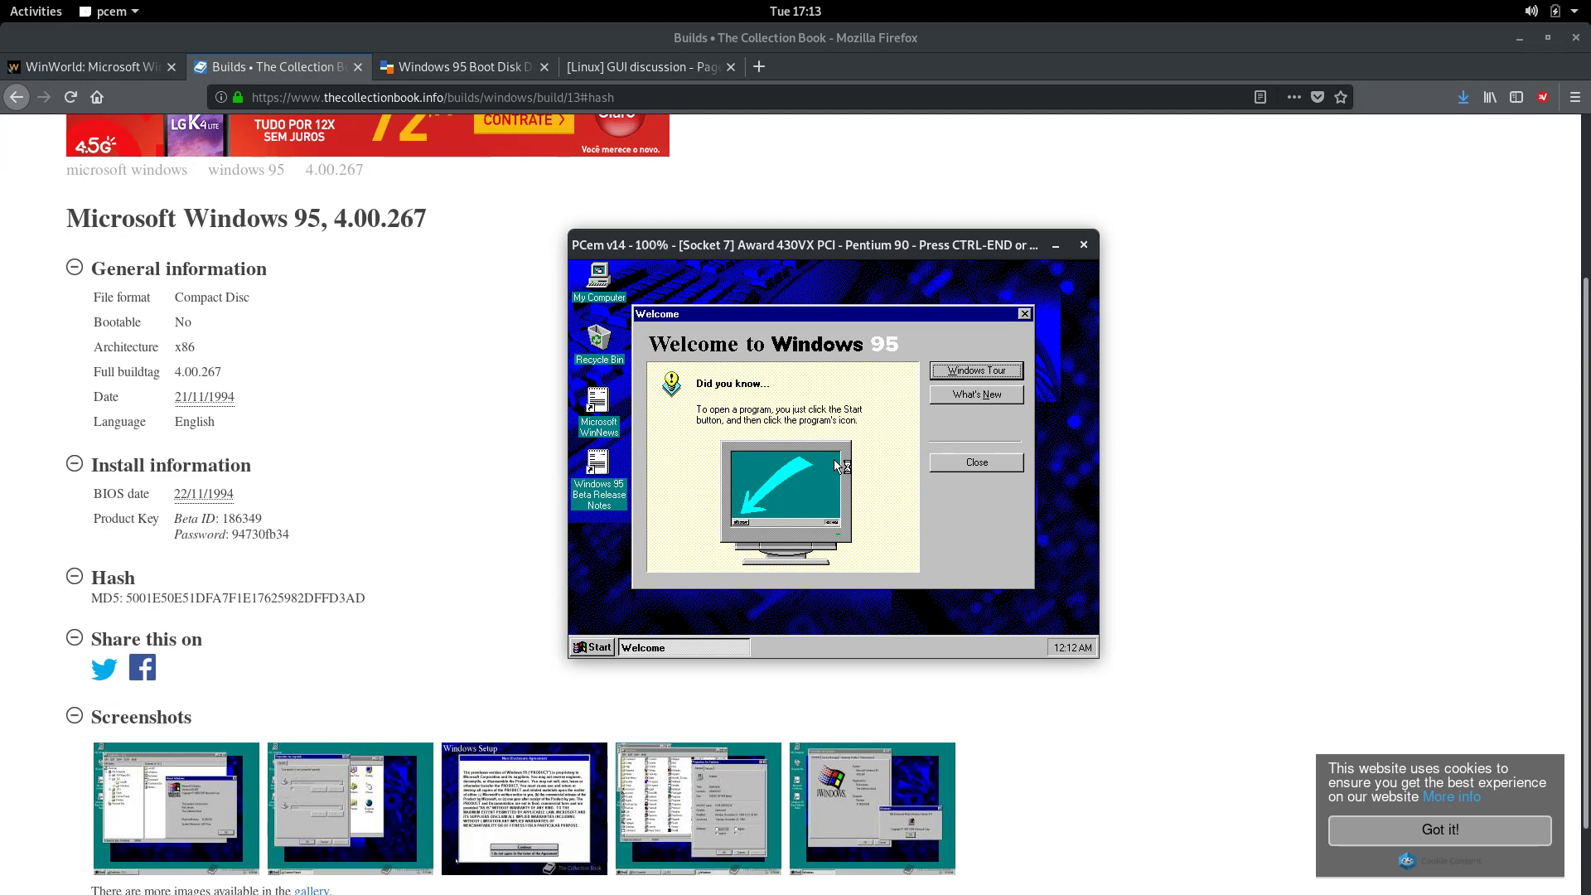
Close the Welcome to Windows 95 window and open the Microsoft WinNews document from the desktop.
key("Tab")
key("Tab")
key("Return")
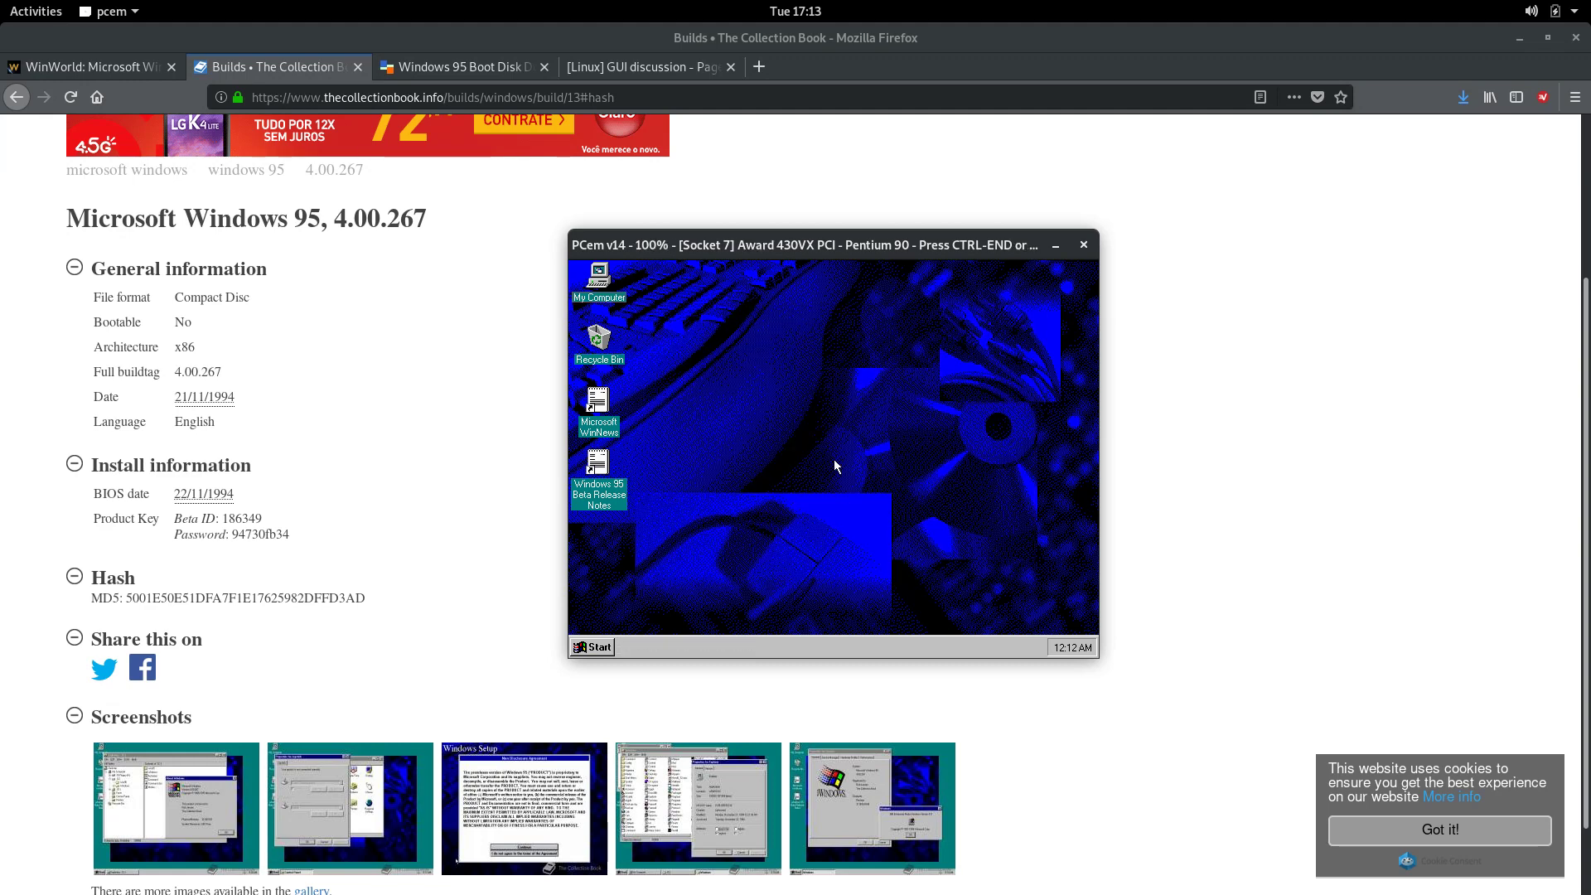
key("Down")
key("Up")
key("Down")
key("Down")
key("Up")
key("Down")
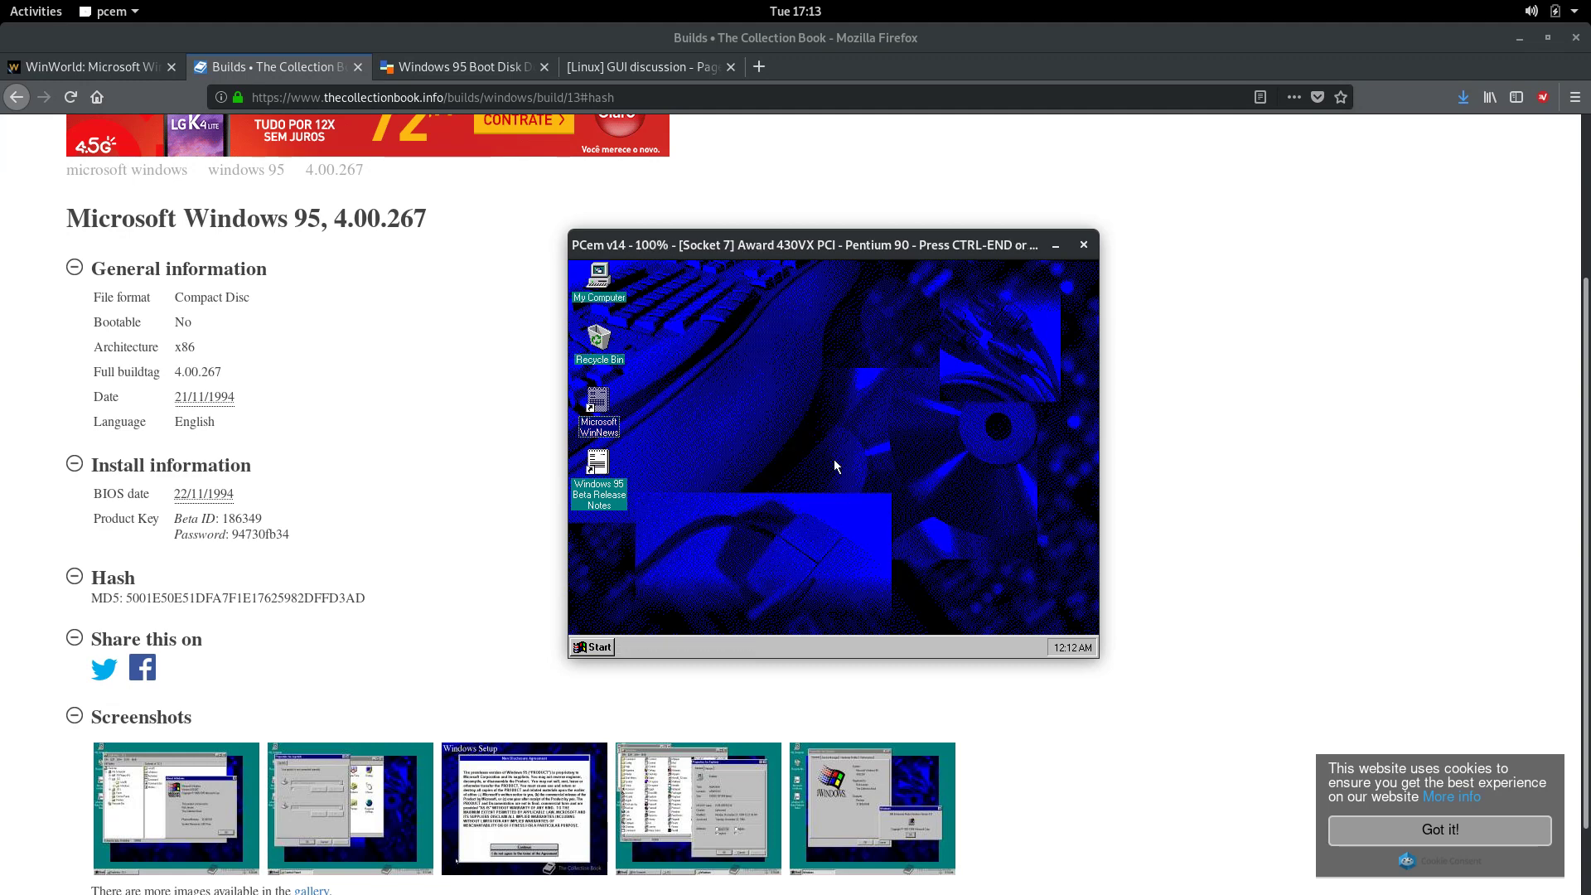
key("Return")
Read through WINNEWS.TXT below the CompuServe line and place the cursor before the word 'These'.
key("Down")
key("Down")
key("Down")
key("Down")
key("Down")
key("Down")
key("Down")
key("Down")
key("Down")
key("Down")
key("Down")
key("Down")
key("Down")
key("Down")
key("Down")
key("Down")
key("Down")
key("Down")
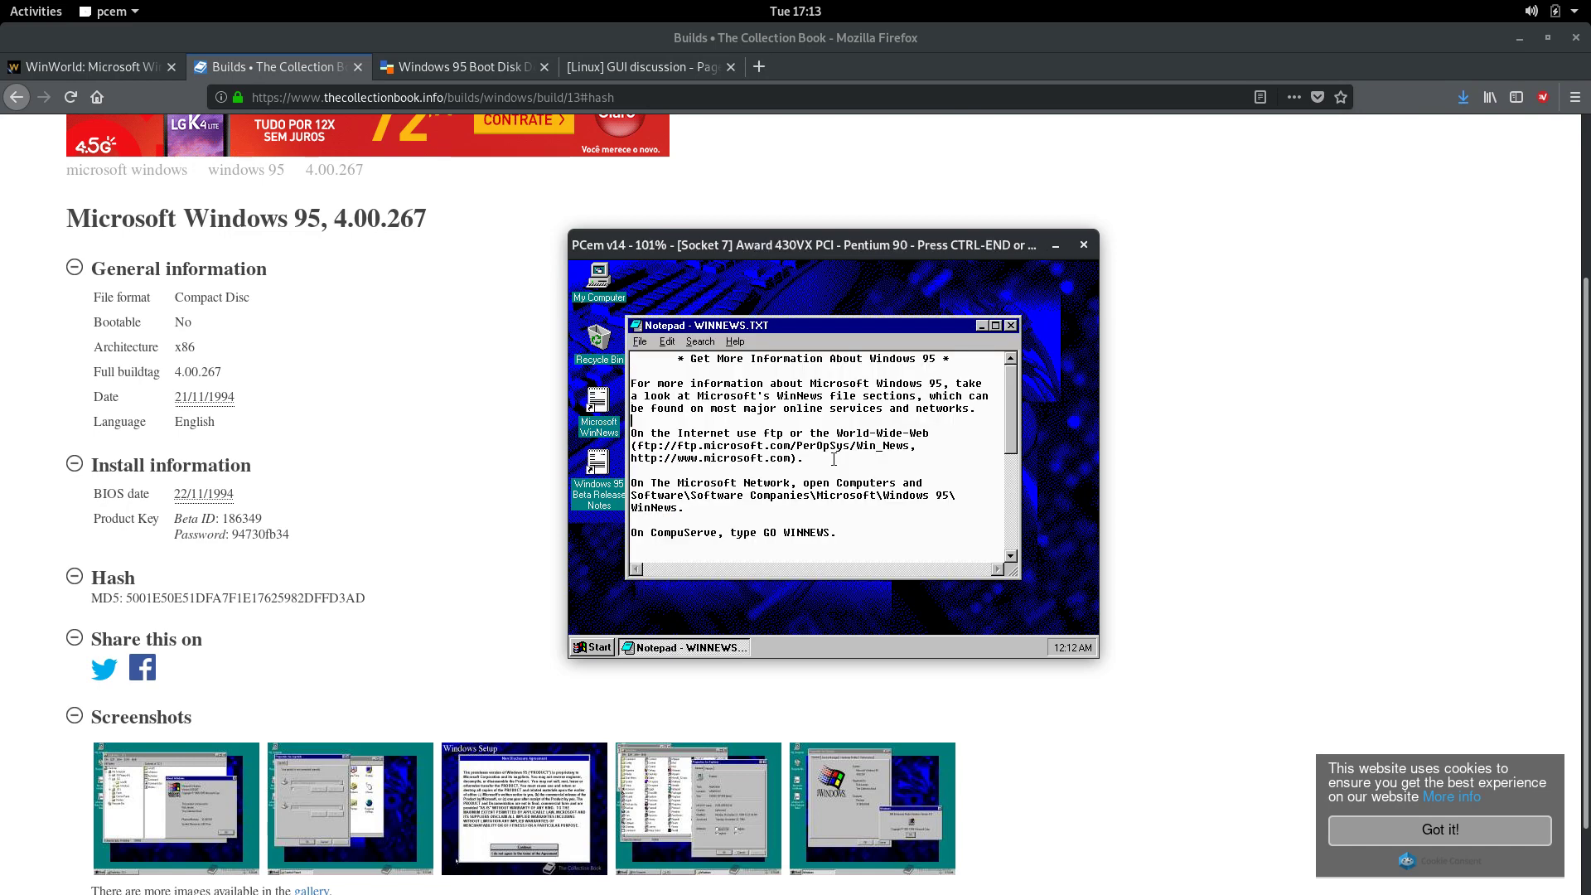
key("Down")
key("Down")
key("Down")
key("Down")
key("Down")
key("Down")
key("Down")
key("Down")
key("Down")
key("Down")
key("Down")
key("Down")
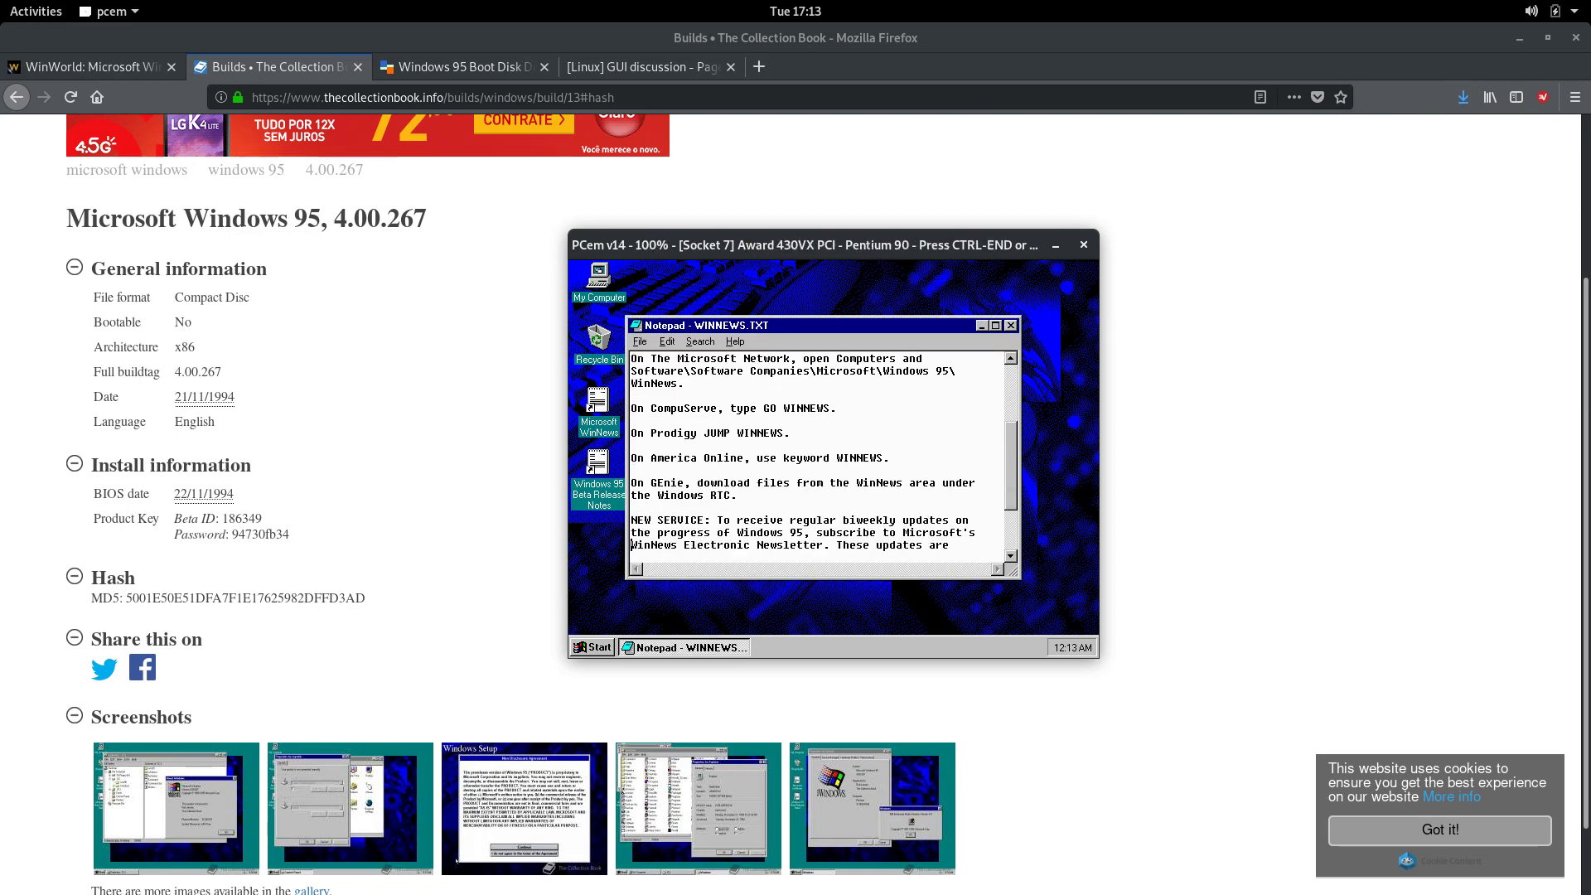
key("Up")
key("Up")
key("Up")
key("Up")
key("Up")
key("Up")
key("Up")
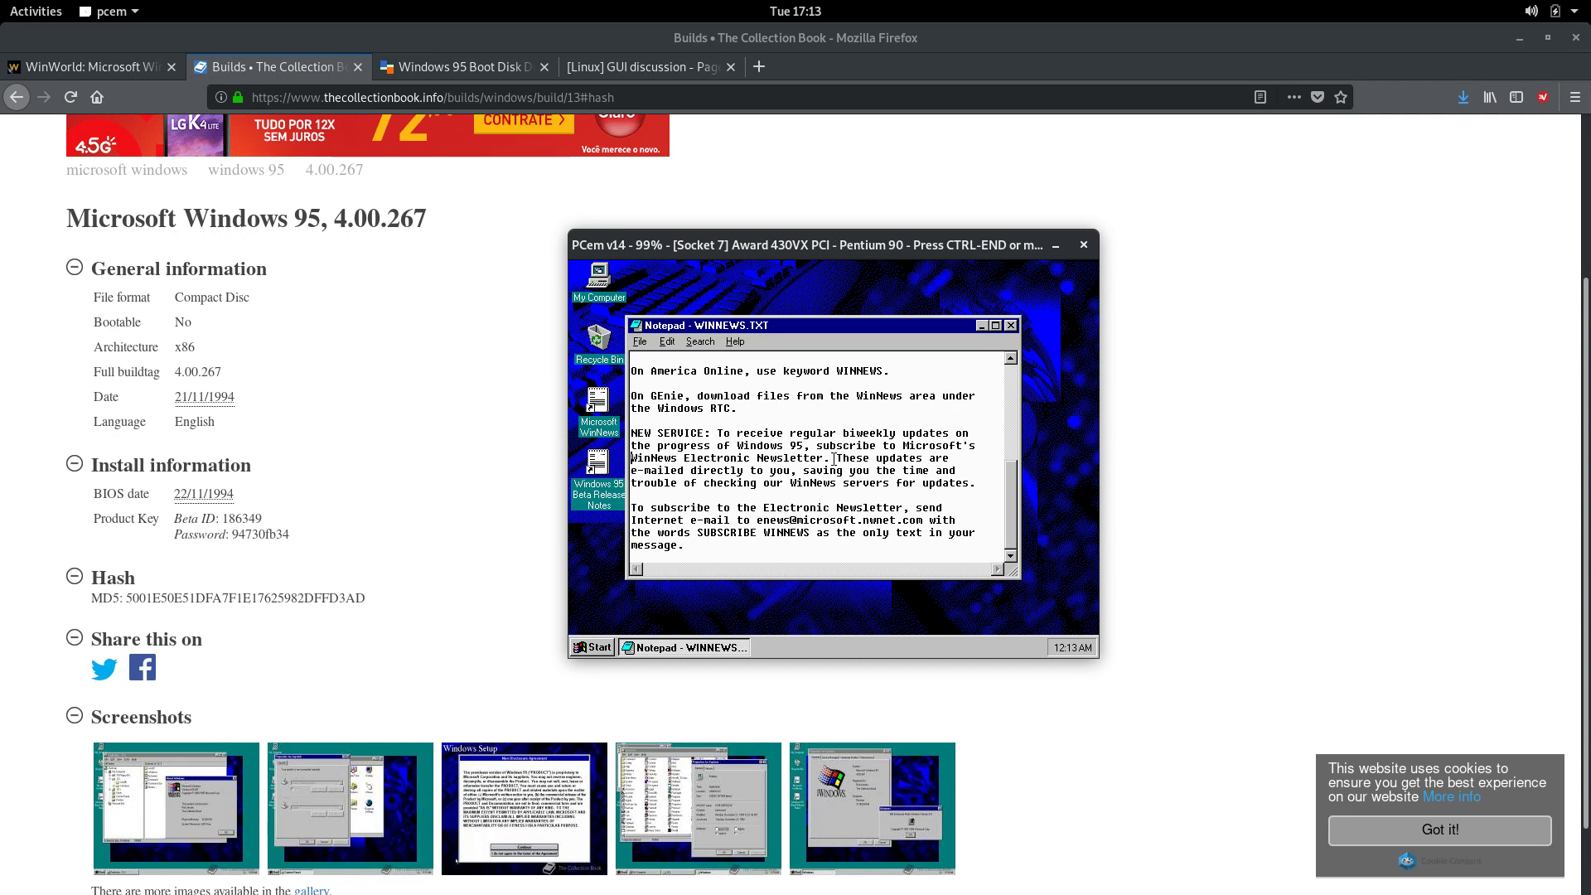
key("Up")
key("Up")
key("Up")
key("Up")
key("Up")
key("Up")
key("Up")
key("Up")
key("Up")
key("Up")
key("Up")
key("Up")
key("Up")
key("Up")
key("Up")
key("Up")
key("Up")
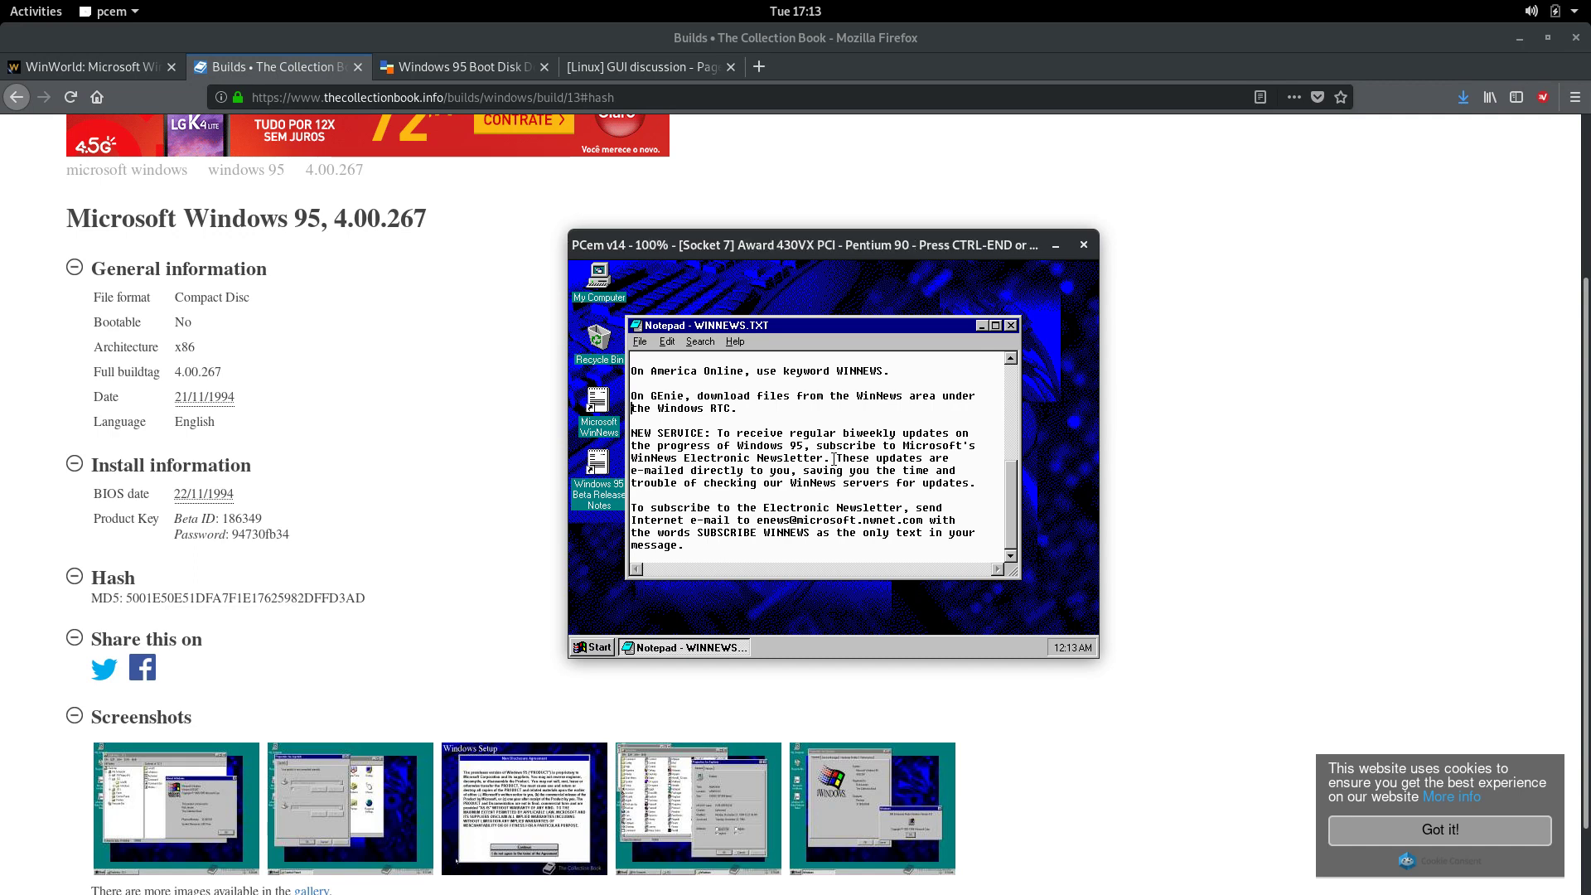
key("Up")
key("Up")
key("Up")
key("Up")
key("Up")
key("Up")
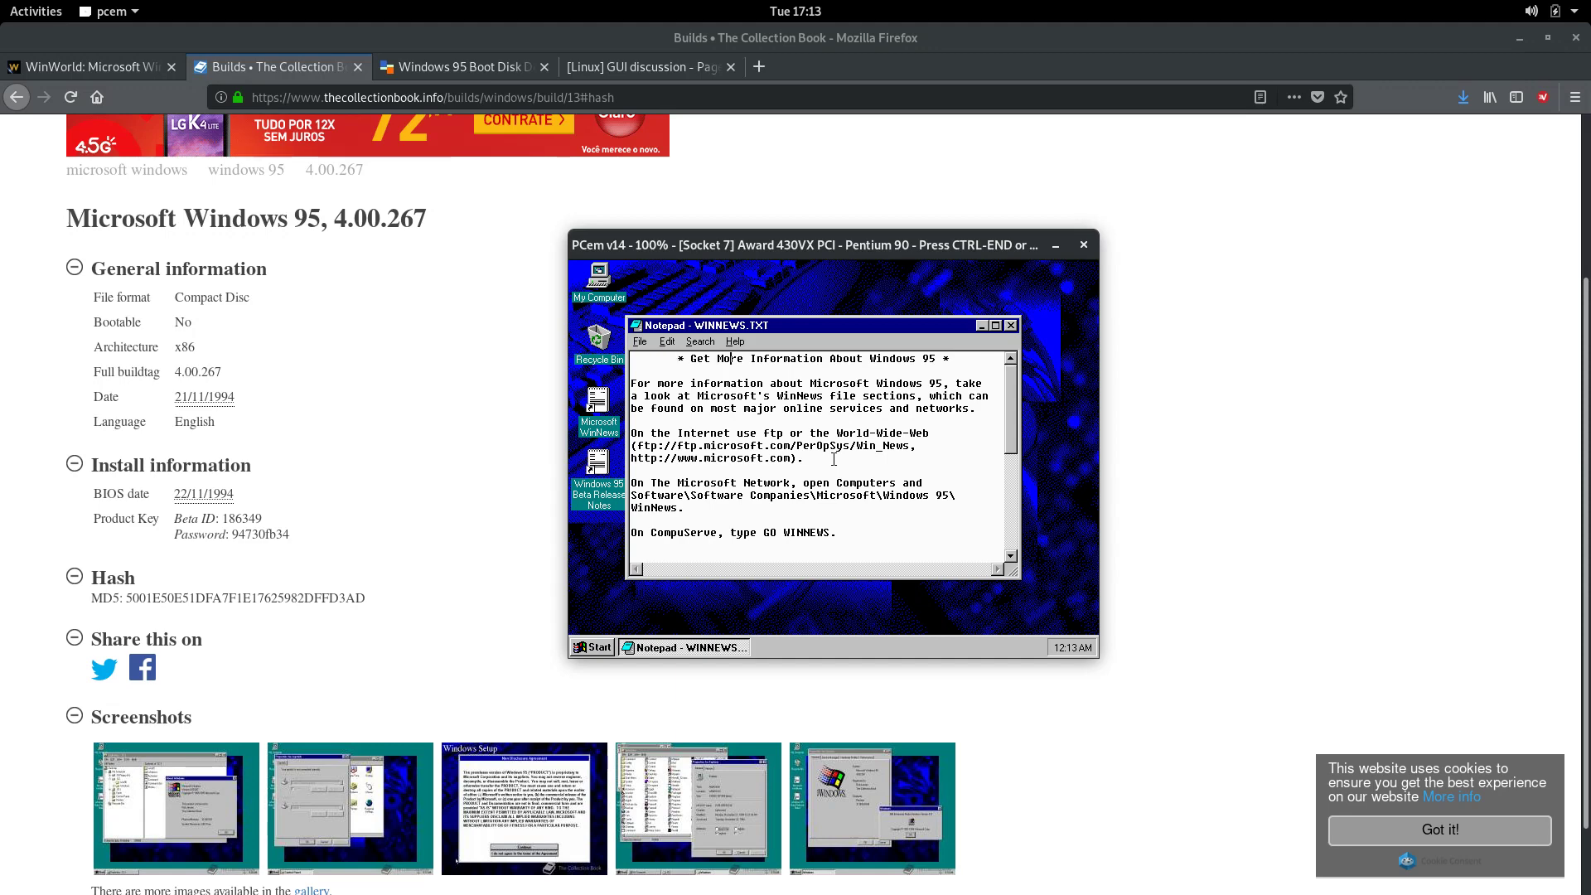
key("Down")
key("Down")
key("Down")
key("Down")
key("Down")
key("Down")
key("Down")
key("Down")
key("Down")
key("Down")
key("Down")
key("Down")
key("Down")
key("Down")
key("Down")
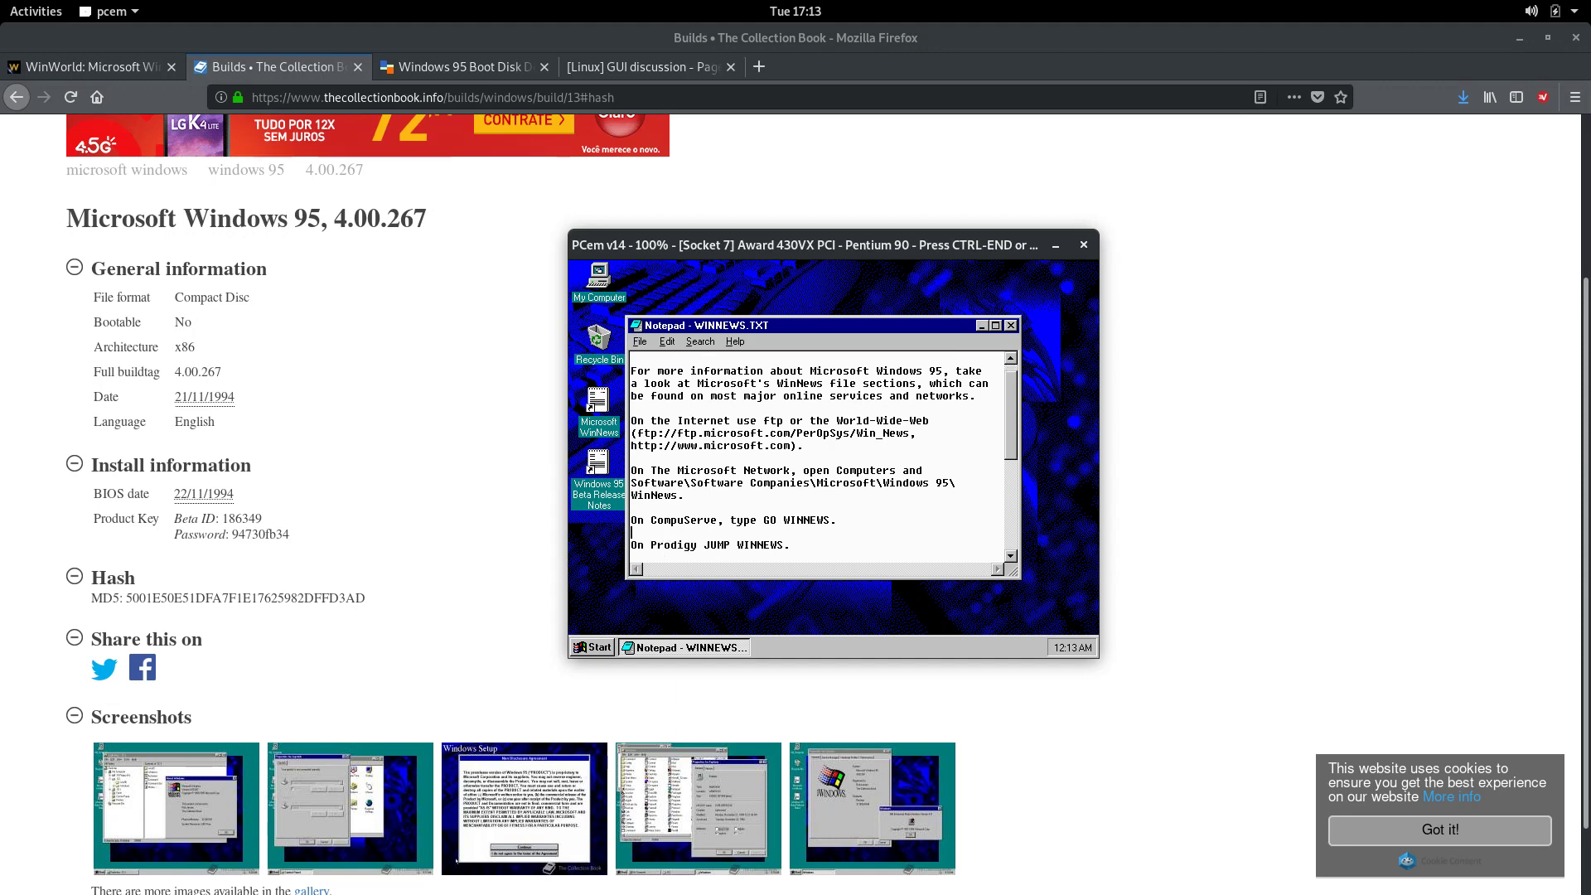
key("Up")
key("Up")
key("Up")
key("Up")
key("Up")
key("Up")
key("Up")
key("Up")
key("Up")
key("Up")
key("Up")
key("Up")
key("Up")
key("Up")
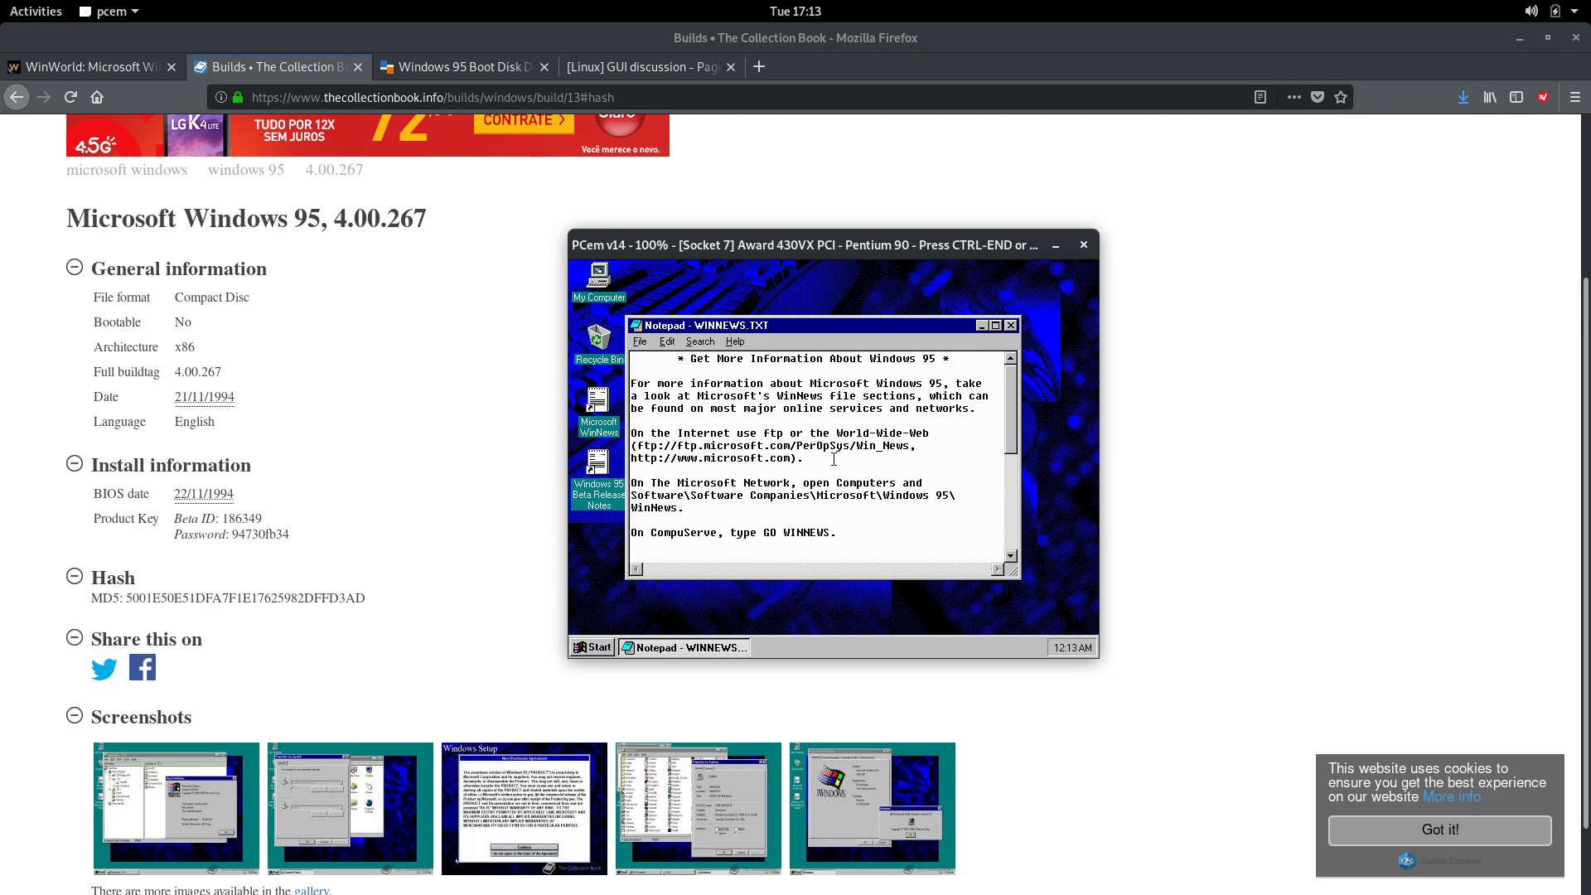
key("Down")
key("Down")
key("Down")
key("Down")
key("Down")
key("Down")
key("Down")
key("Down")
key("Down")
key("Down")
key("Down")
key("Down")
key("Down")
key("Down")
key("Down")
key("Down")
key("Down")
key("Down")
key("Down")
key("Down")
key("Down")
key("Down")
key("Down")
key("Down")
key("Down")
key("Down")
key("Down")
key("Down")
key("Down")
key("Down")
key("Down")
key("Down")
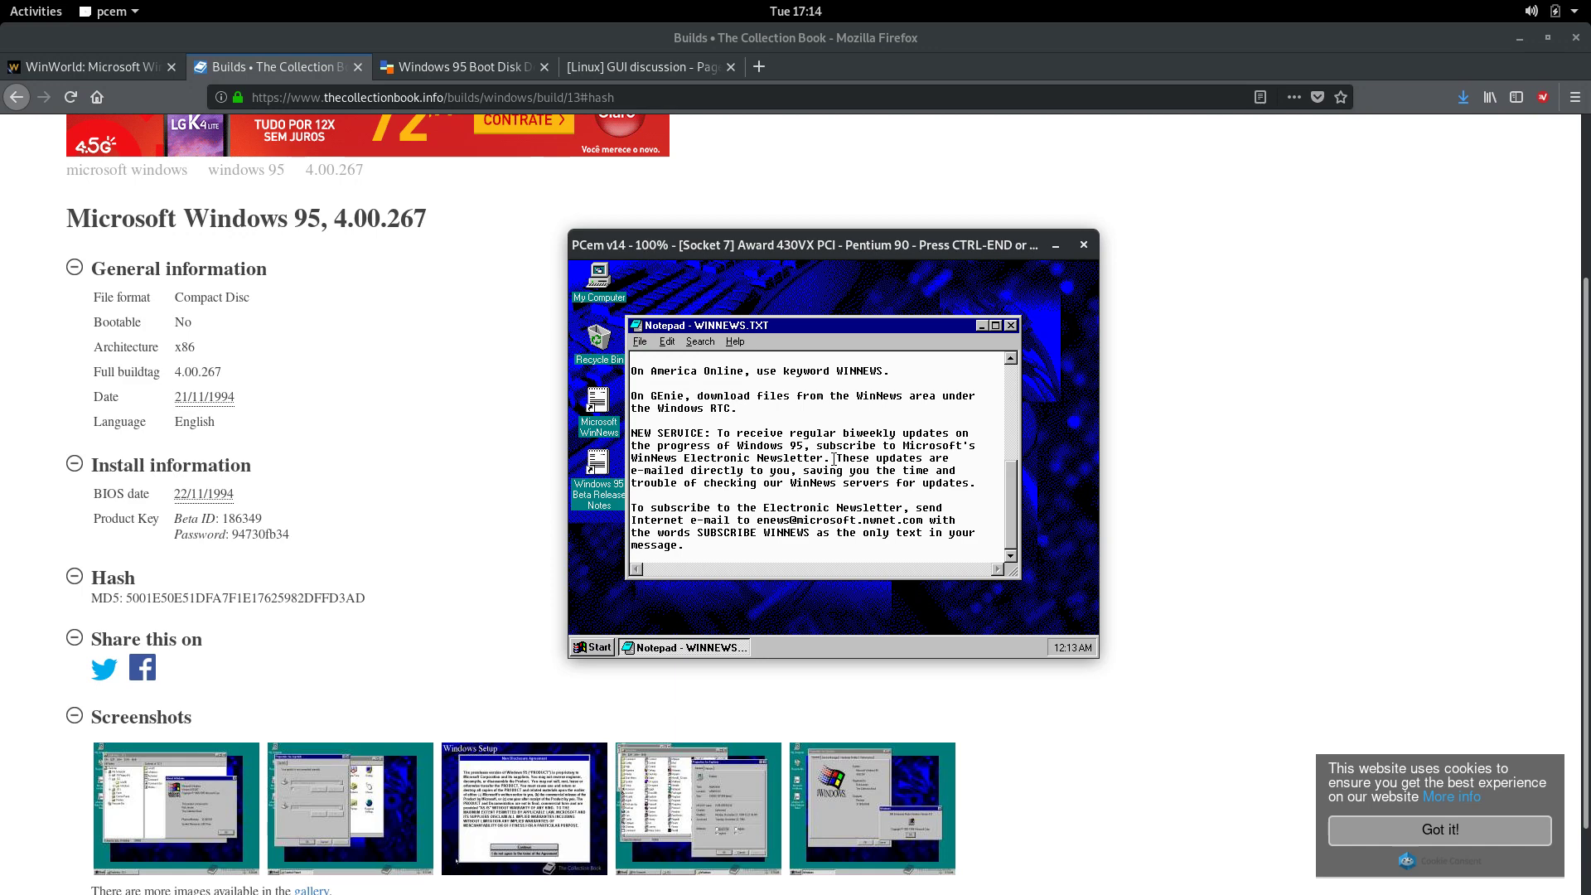
left_click(836, 459)
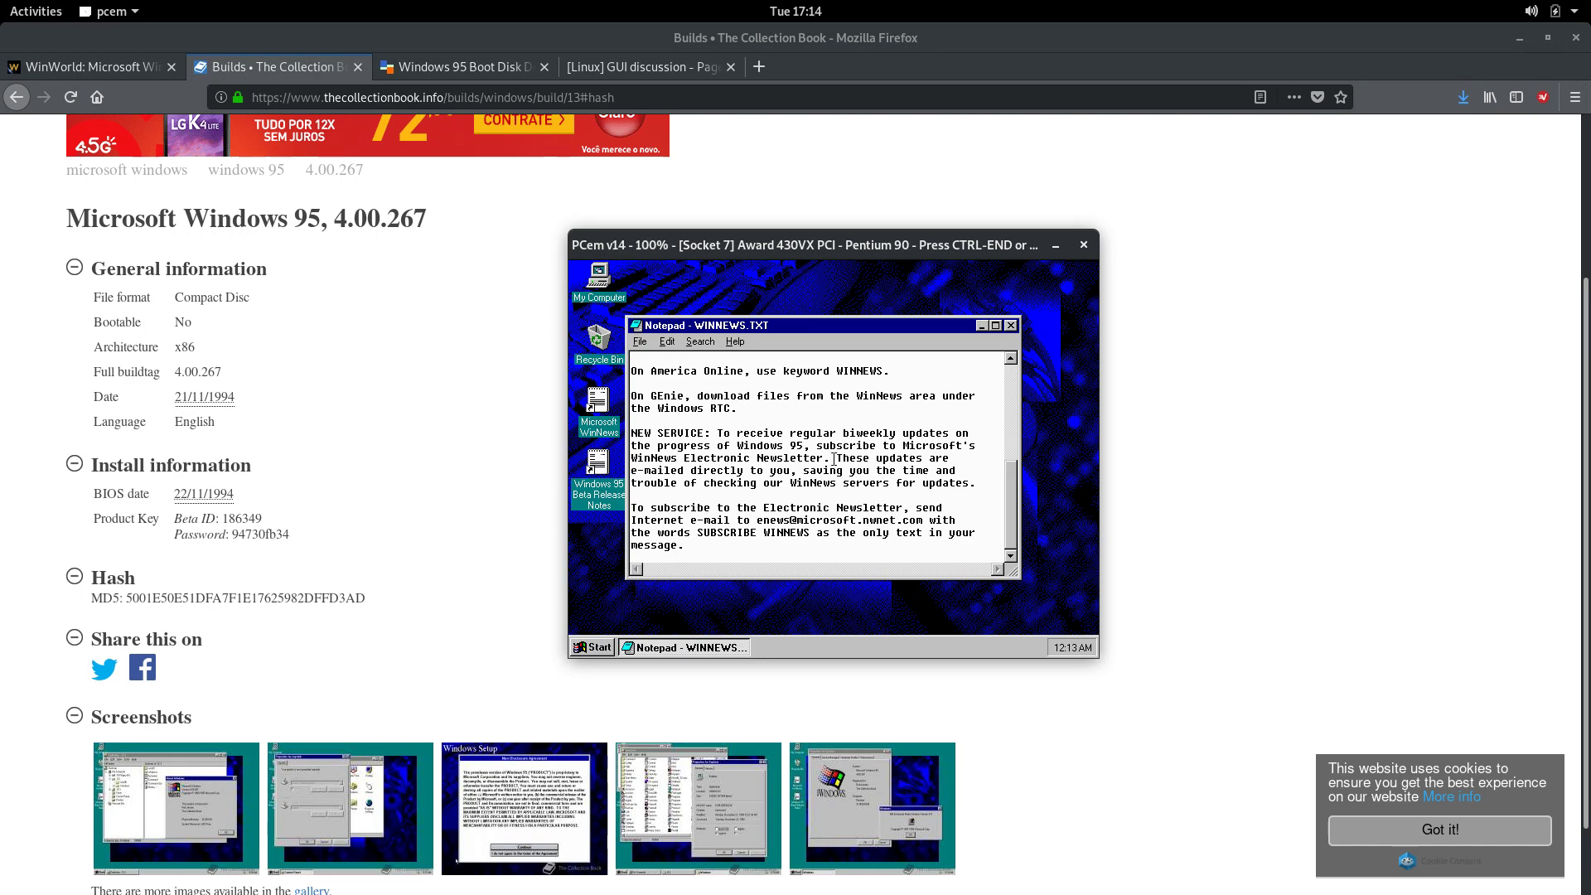